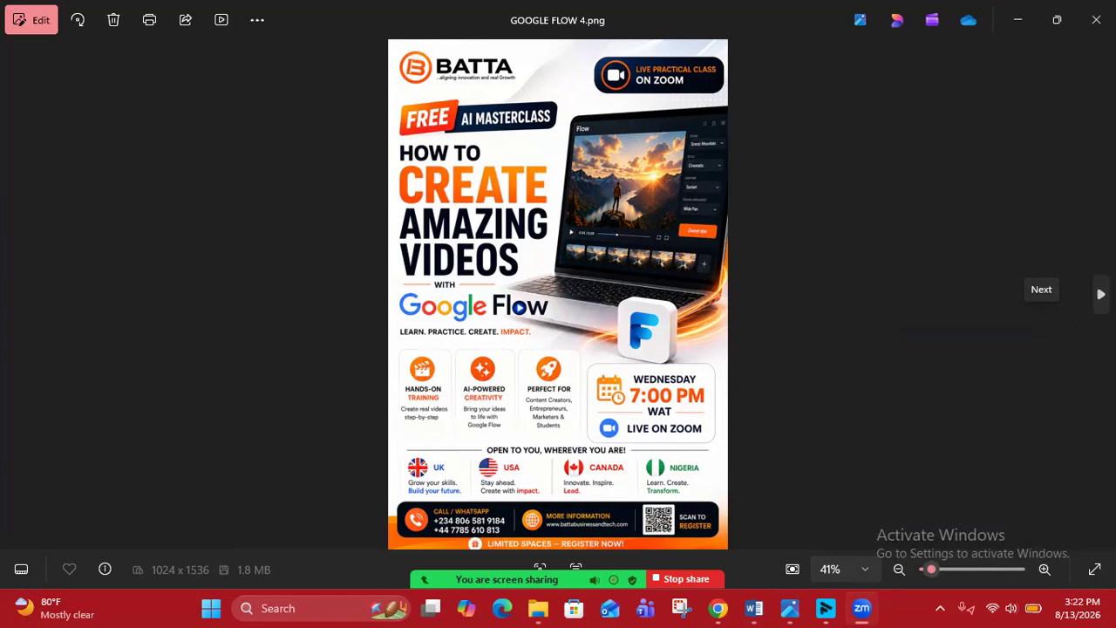
# - Look through the Google Flow masterclass flyer images and return to GOOGLE FLOW 4.png
pyautogui.click(1101, 294)
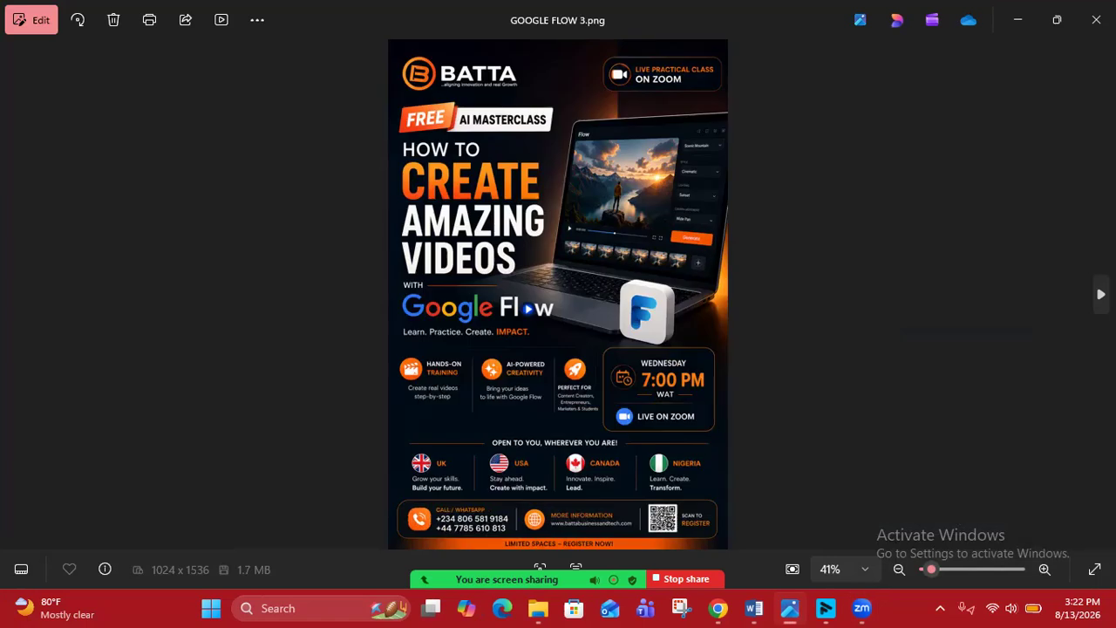
pyautogui.press('Right')
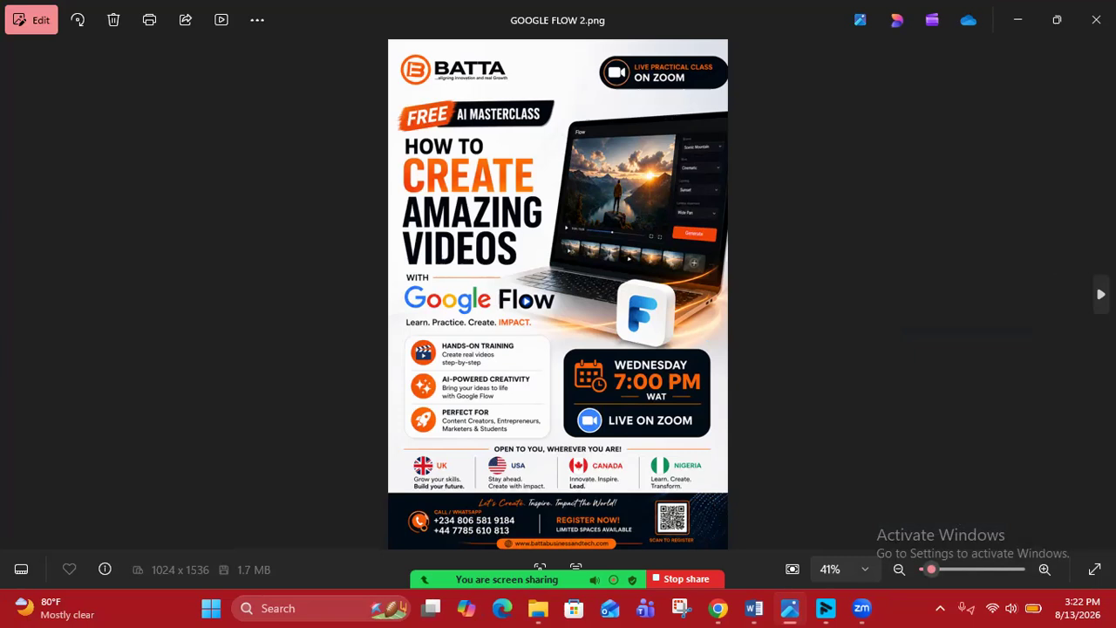
pyautogui.press('Right')
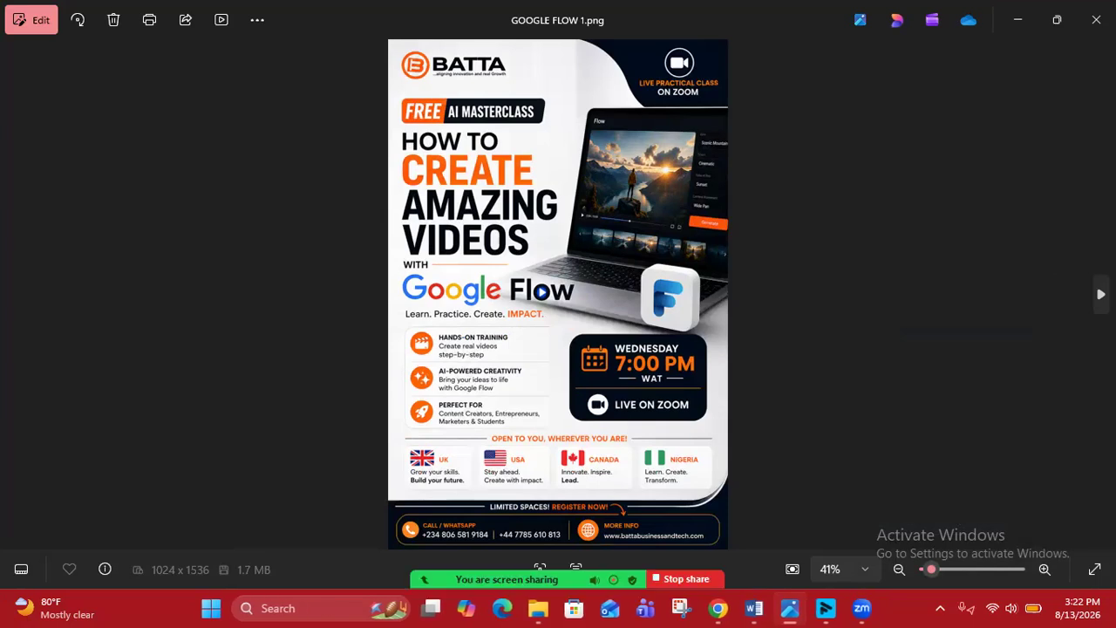
pyautogui.press('Right')
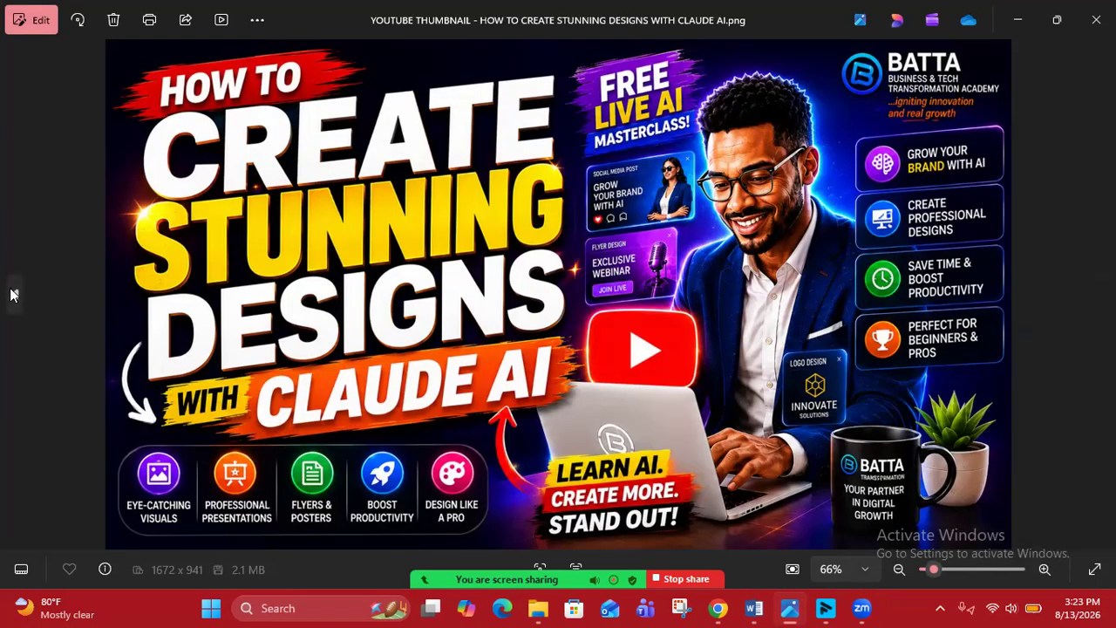
pyautogui.click(14, 297)
pyautogui.click(14, 297)
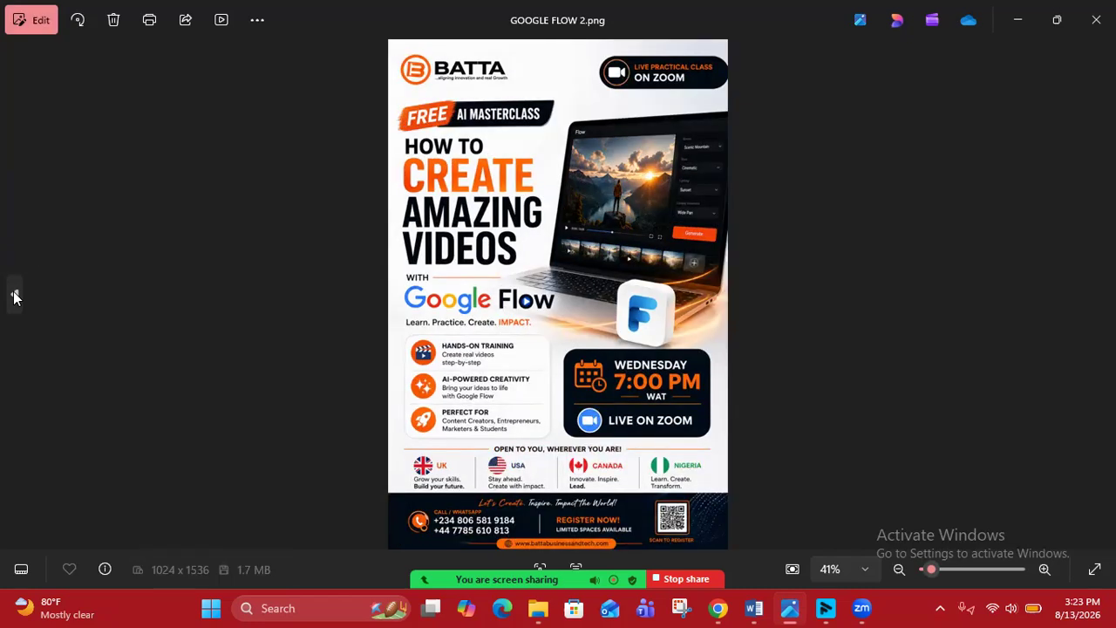
pyautogui.click(14, 296)
pyautogui.click(14, 296)
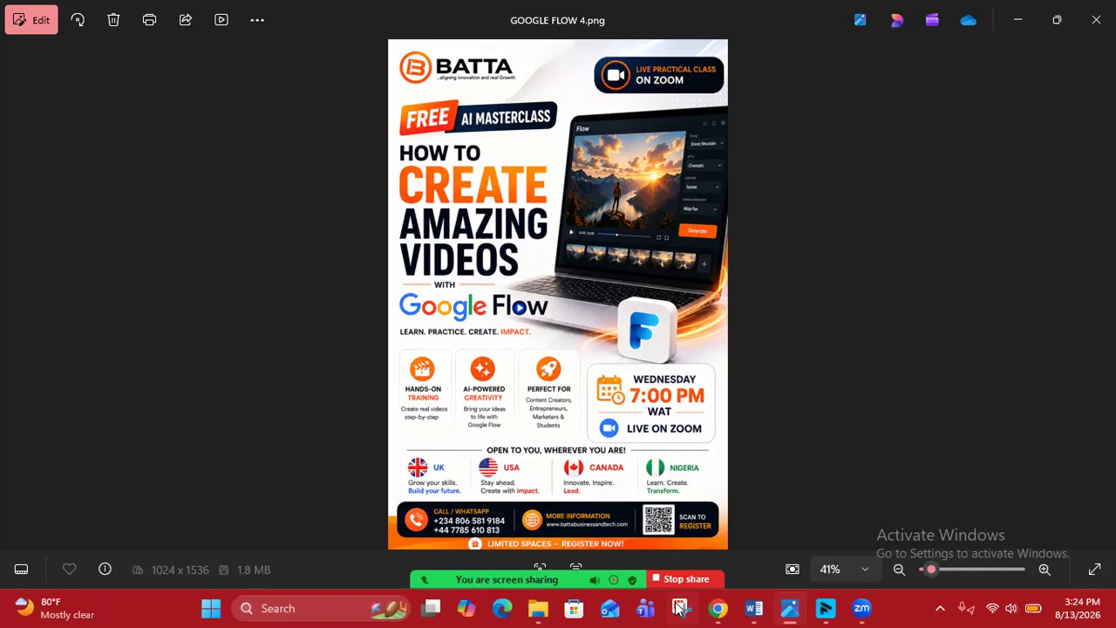
# - Switch to Chrome, search for "google flow" in a new tab and open the Google Labs Flow result
pyautogui.moveTo(718, 609)
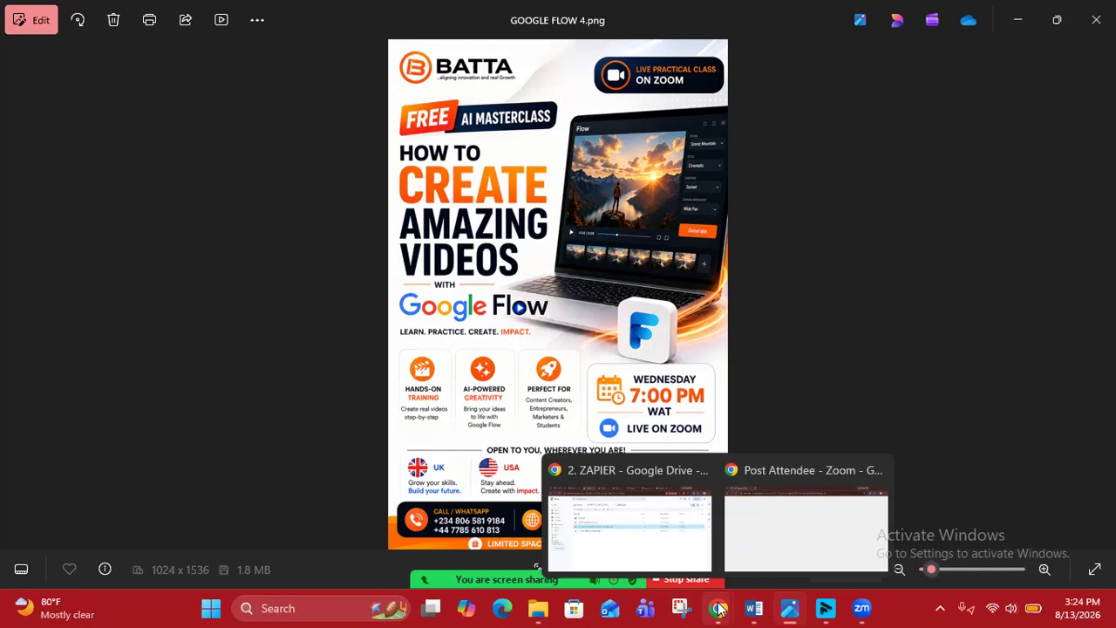
pyautogui.click(780, 558)
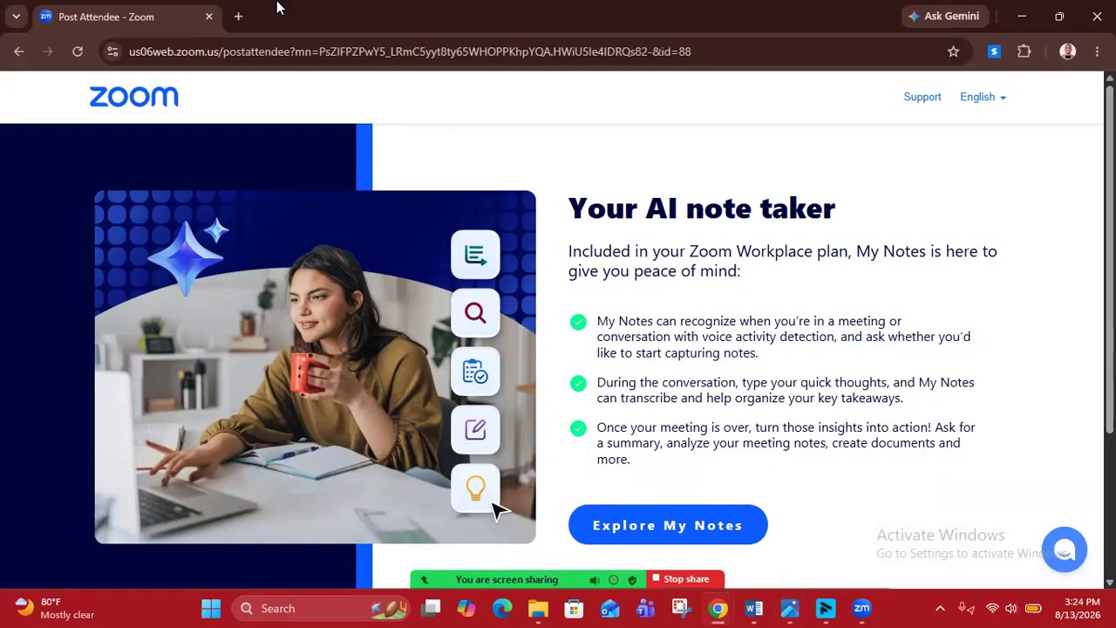
pyautogui.click(238, 16)
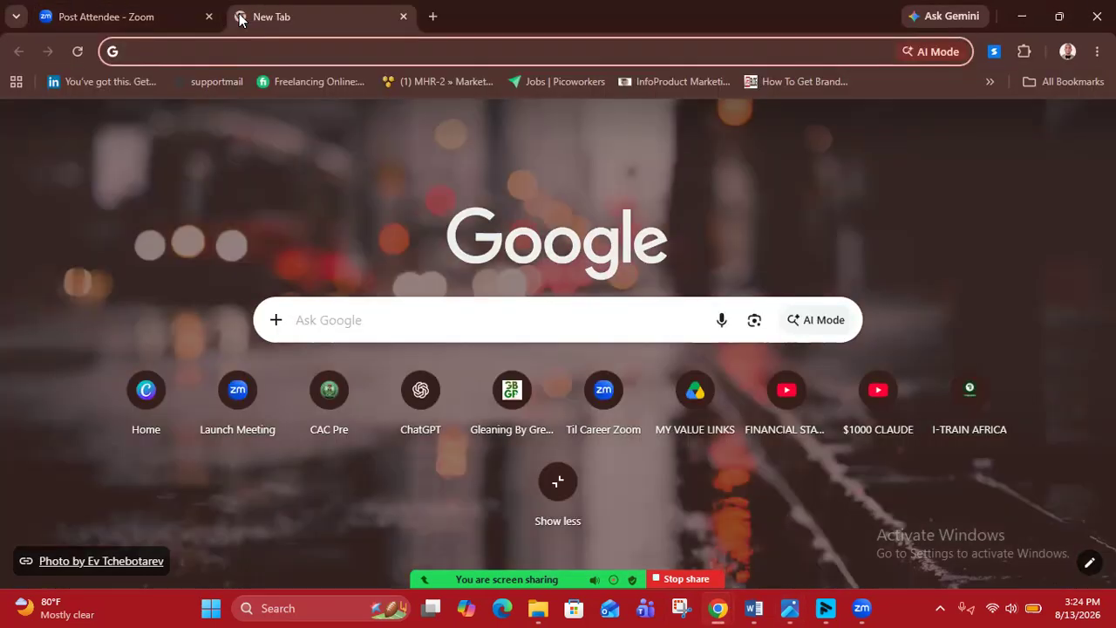
pyautogui.write('google')
pyautogui.press('Return')
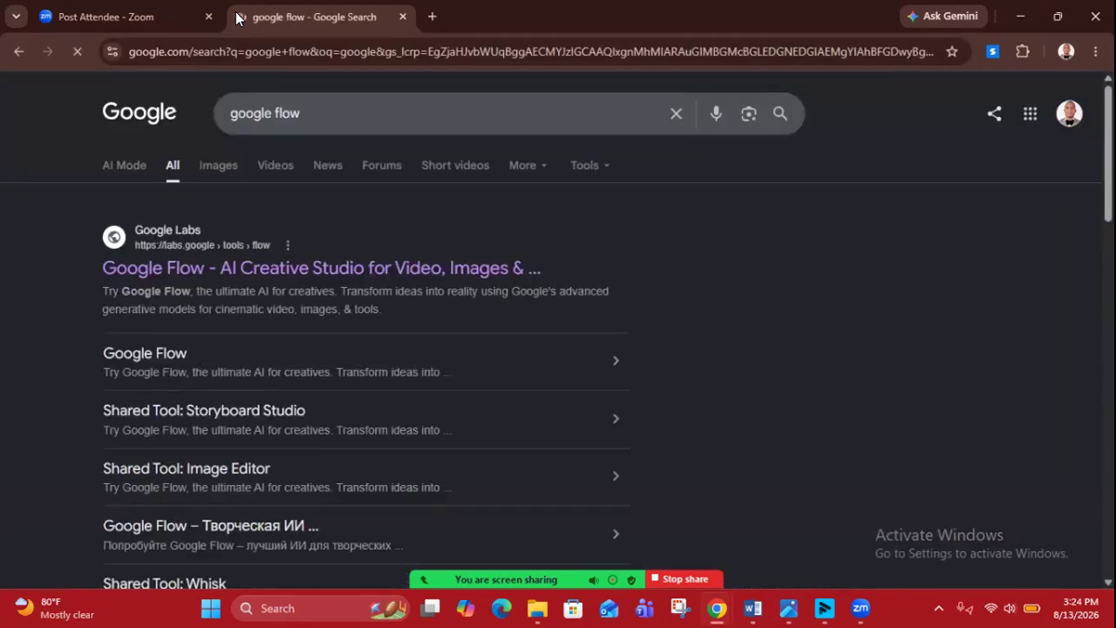
pyautogui.click(171, 270)
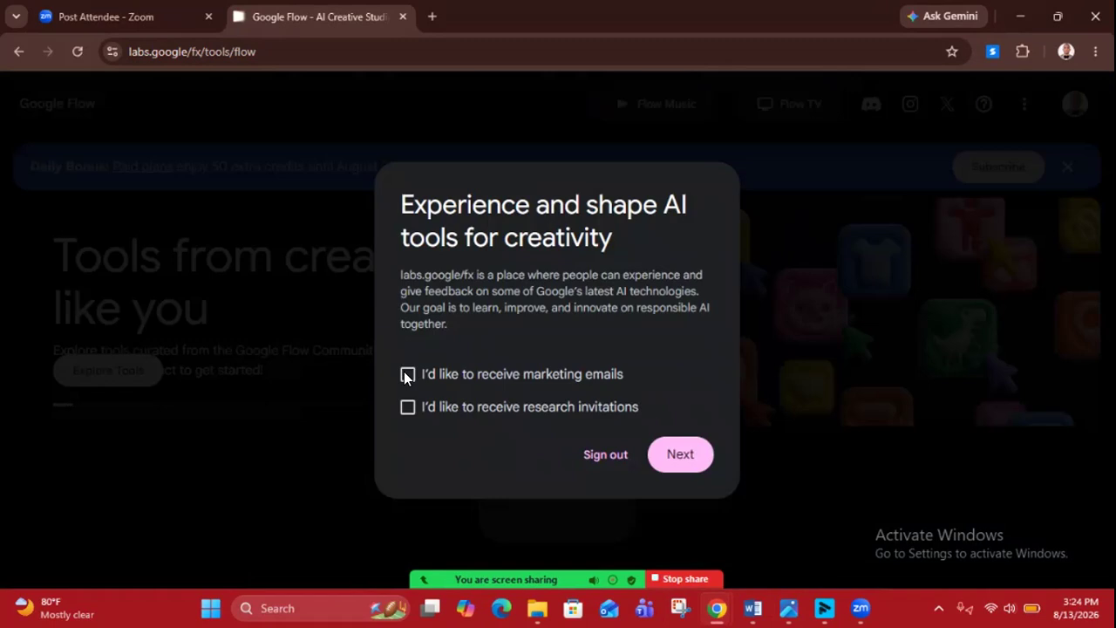
# - Opt in to marketing emails and research invitations in the Google Flow welcome dialog and proceed
pyautogui.click(407, 375)
pyautogui.click(406, 407)
pyautogui.click(684, 455)
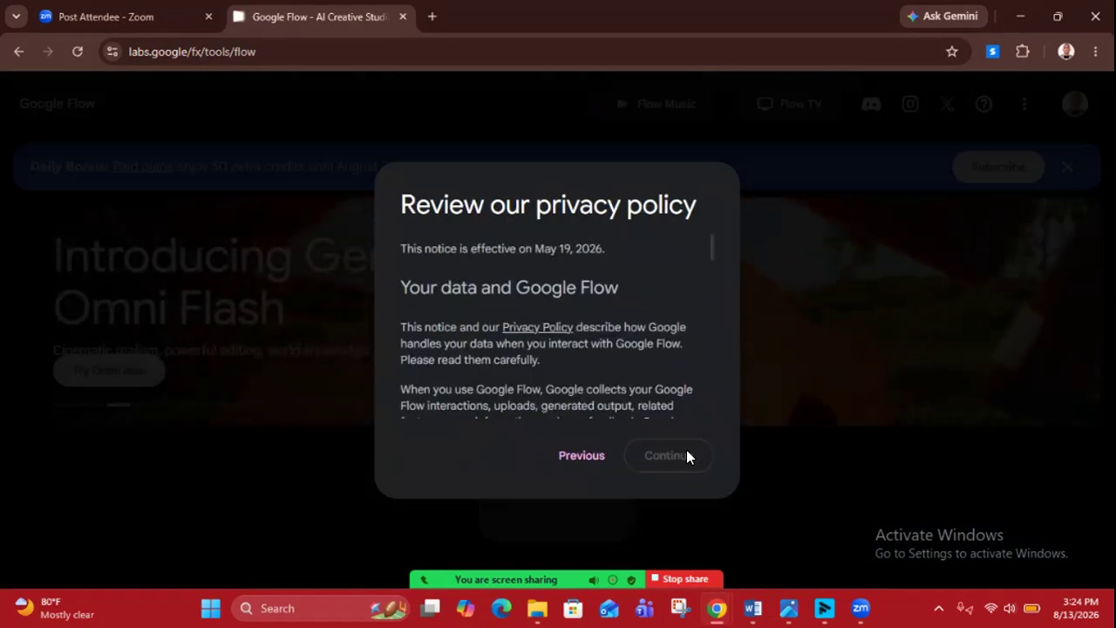
# - Go through the privacy policy notice to its end and accept it
pyautogui.tripleClick(712, 285)
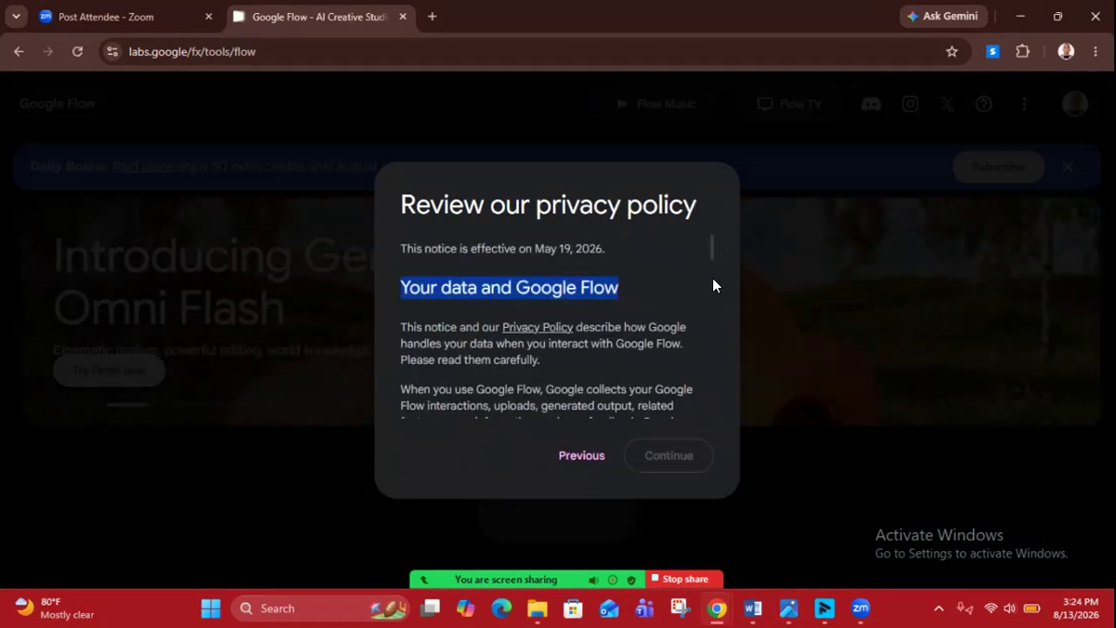
pyautogui.scroll(-5, 708, 333)
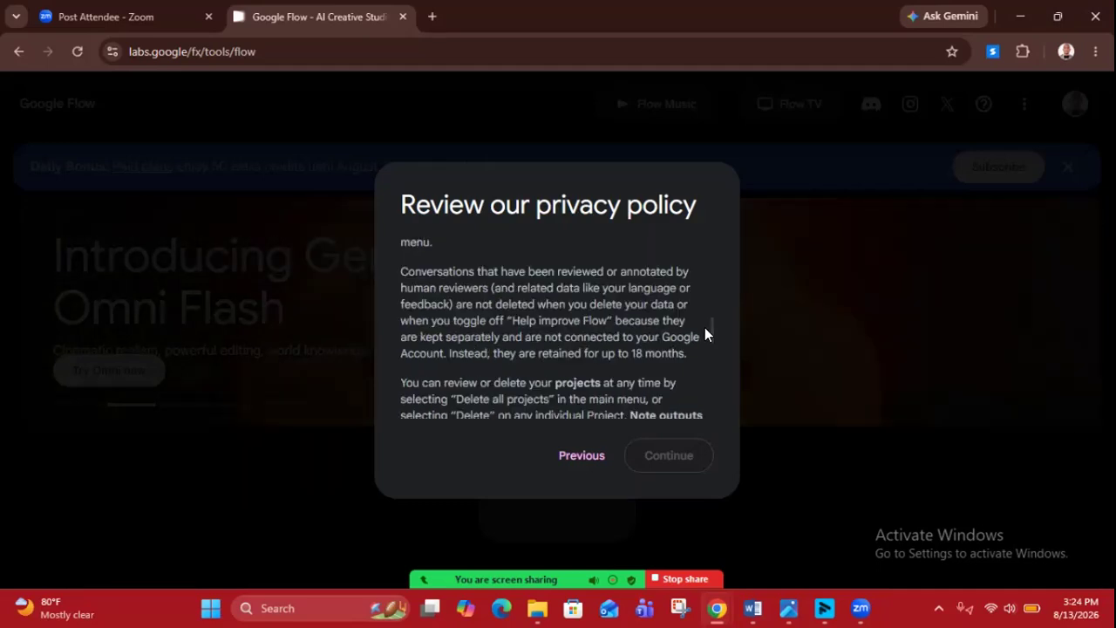
pyautogui.scroll(-5, 710, 384)
pyautogui.scroll(-5, 711, 421)
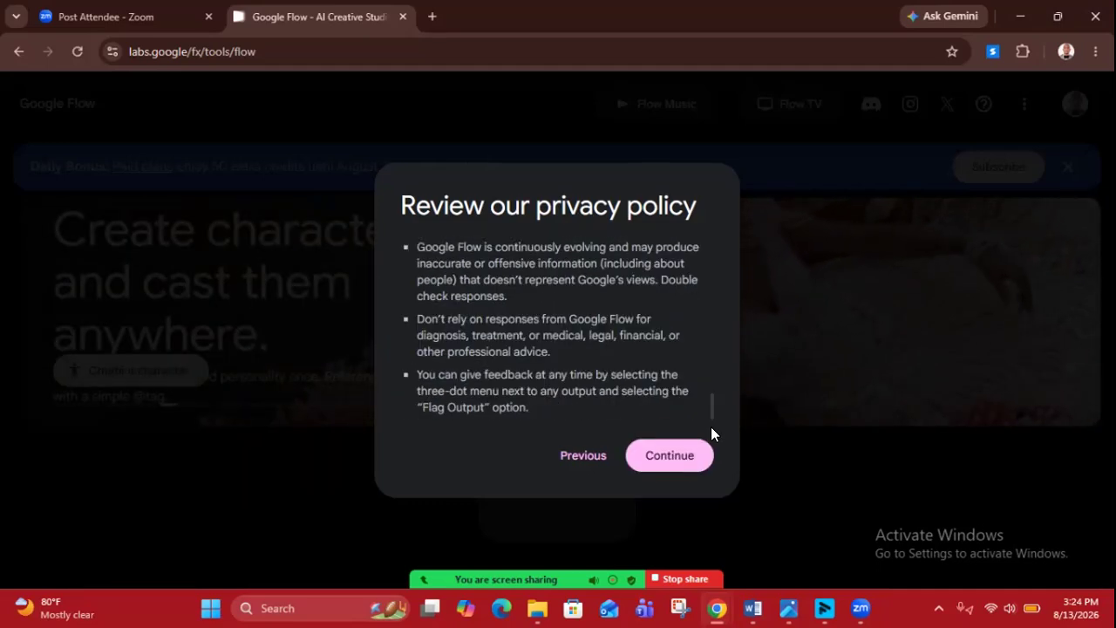
pyautogui.click(677, 457)
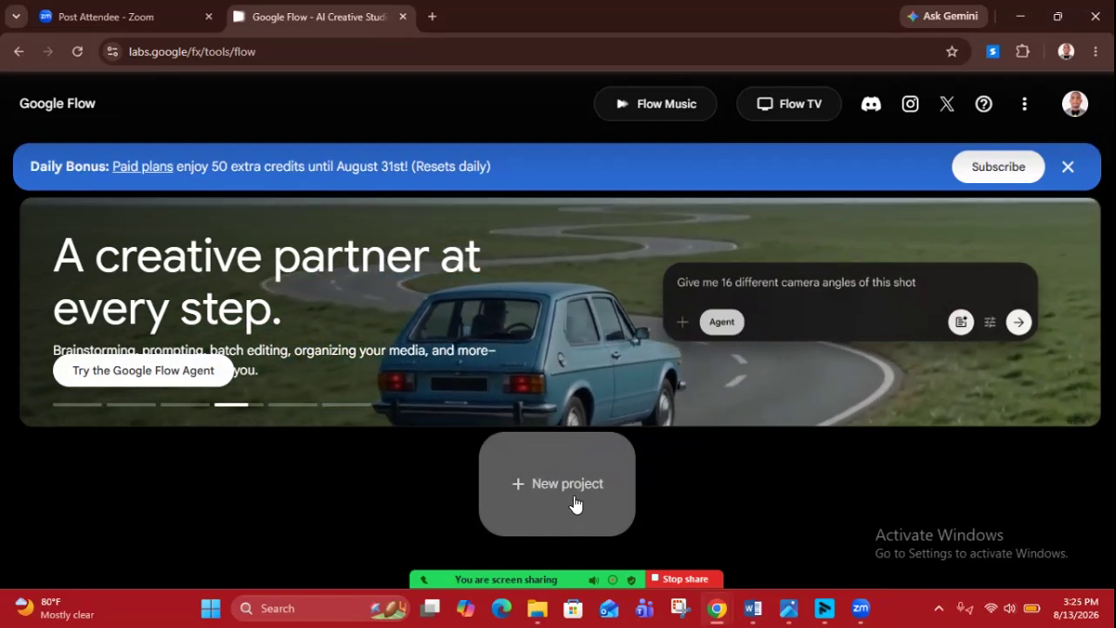
# - Sign out of the current Google account and reopen the Google Flow home page
pyautogui.click(1073, 107)
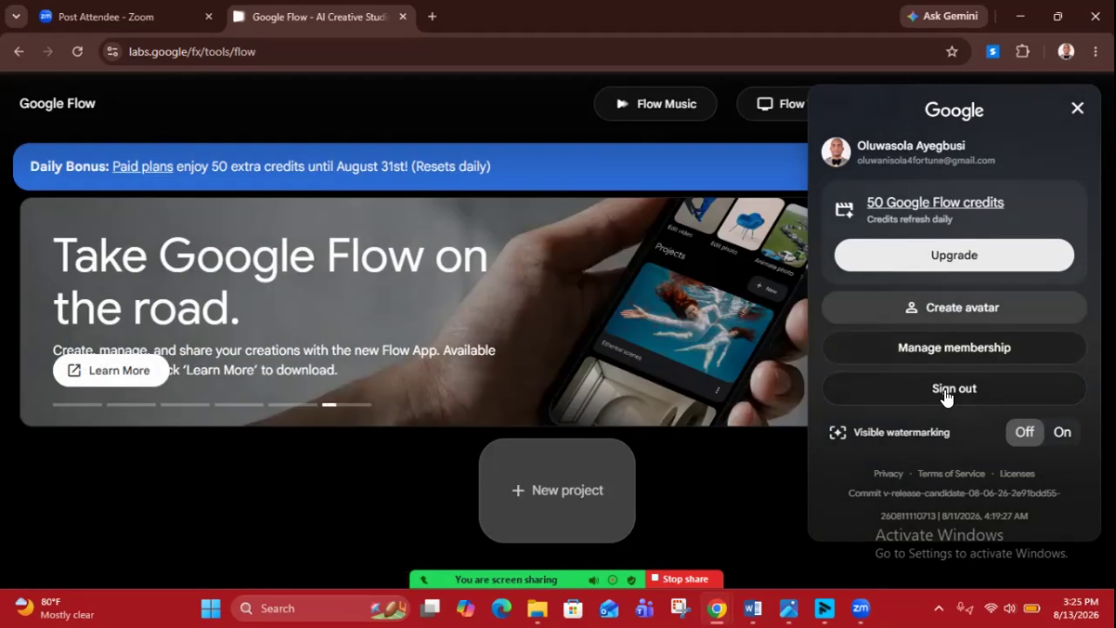
pyautogui.click(954, 390)
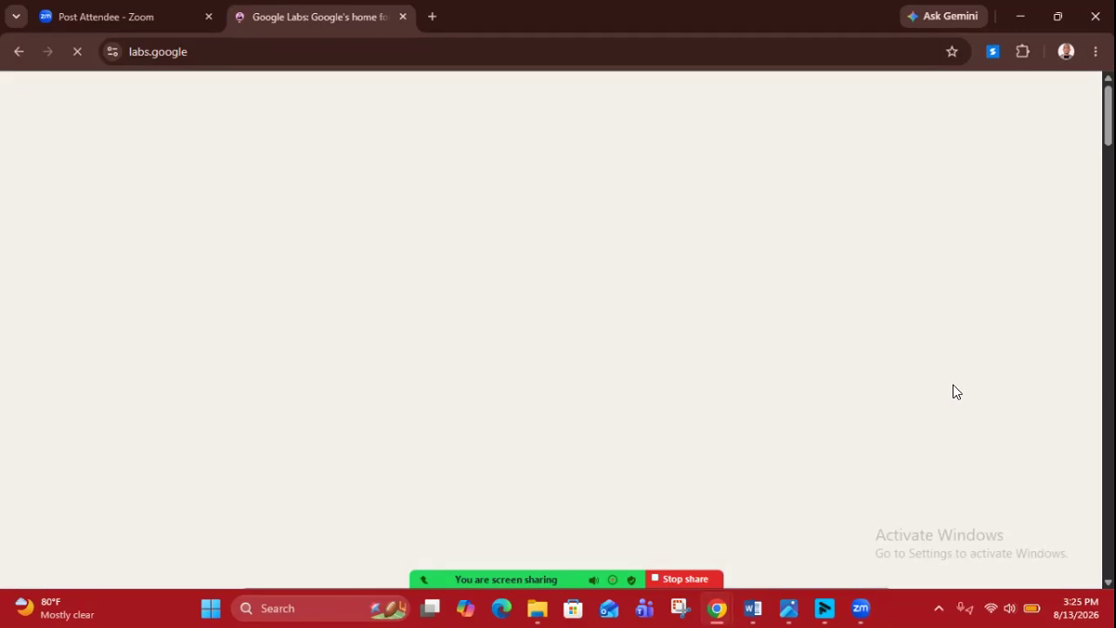
pyautogui.click(164, 51)
pyautogui.write('goog')
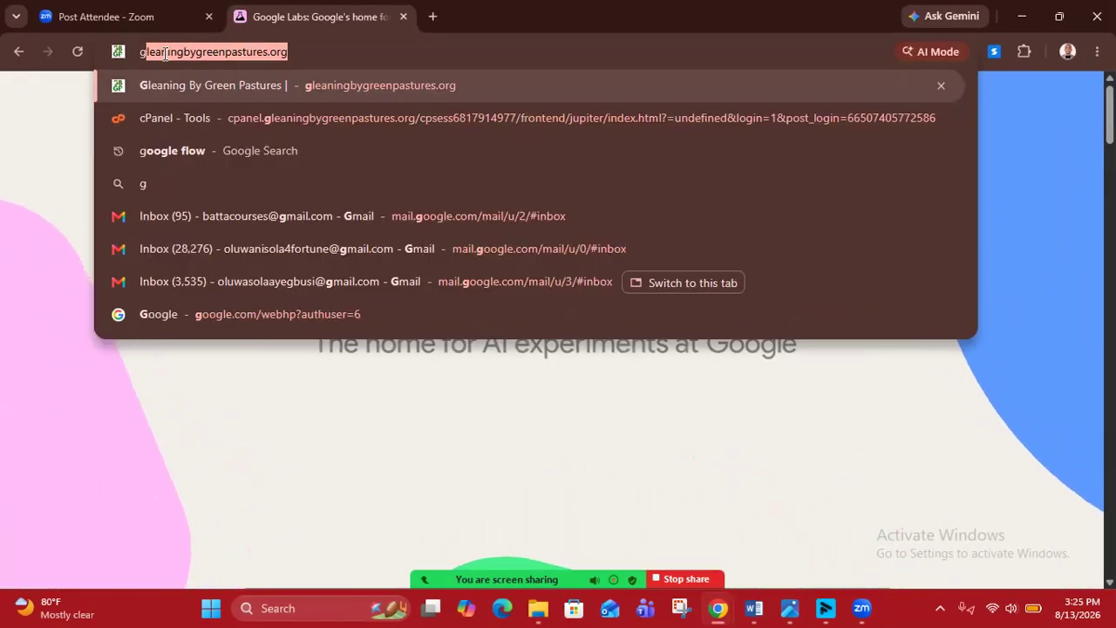
pyautogui.press('Return')
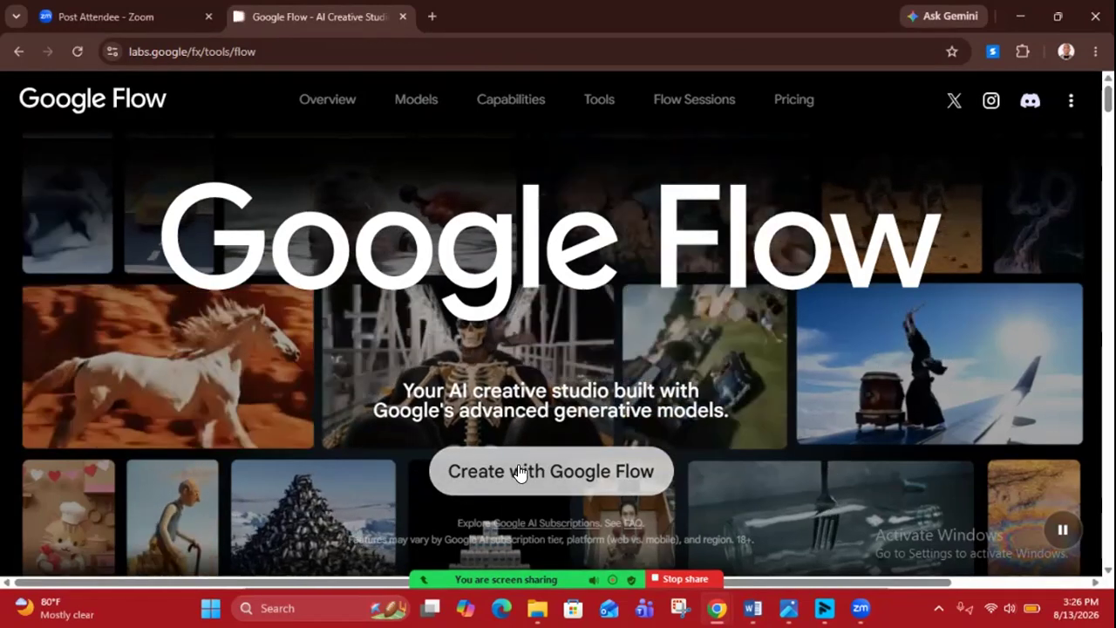
# - Start creating with Google Flow and sign in with the BATTA YTLP account
pyautogui.click(519, 472)
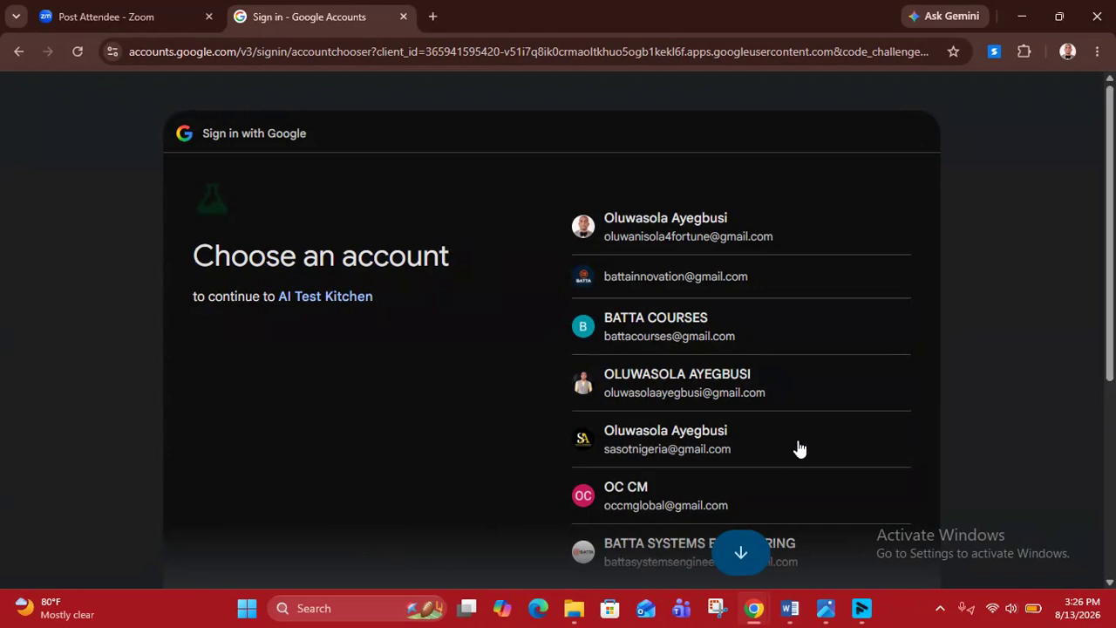
pyautogui.moveTo(1114, 227); pyautogui.dragTo(1114, 363)
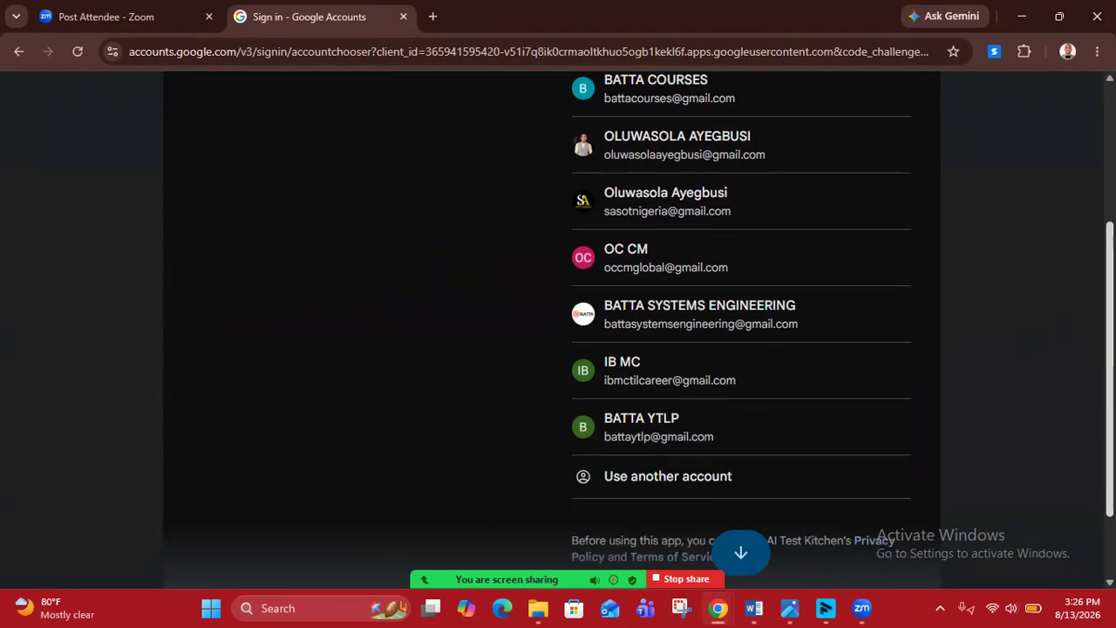
pyautogui.click(642, 444)
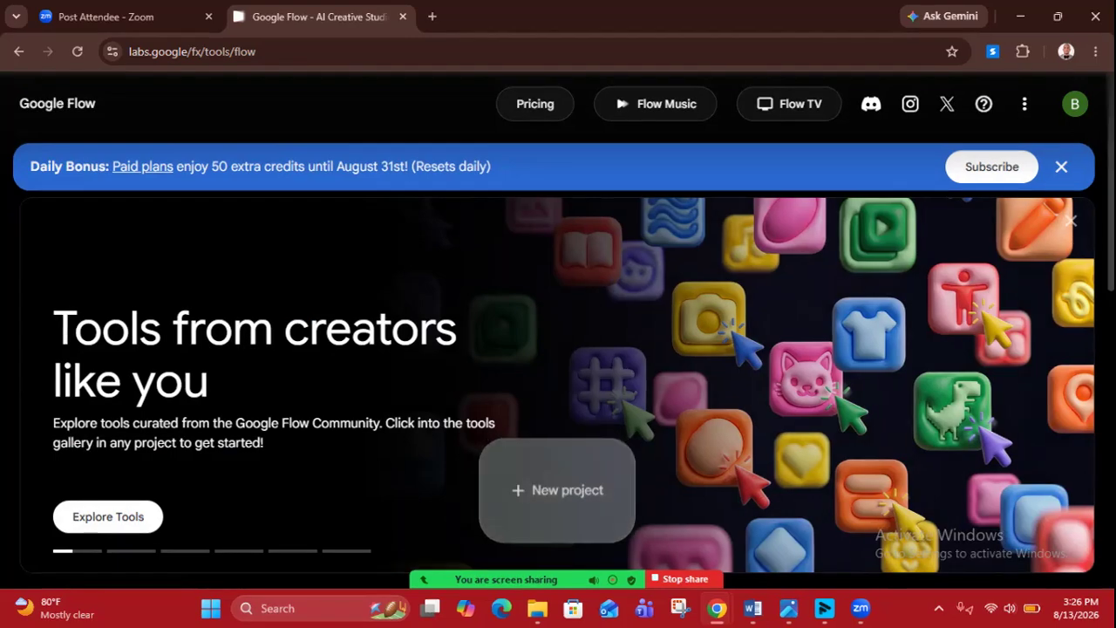
# - Examine the existing projects listed on the Google Flow dashboard
pyautogui.scroll(-4, 558, 349)
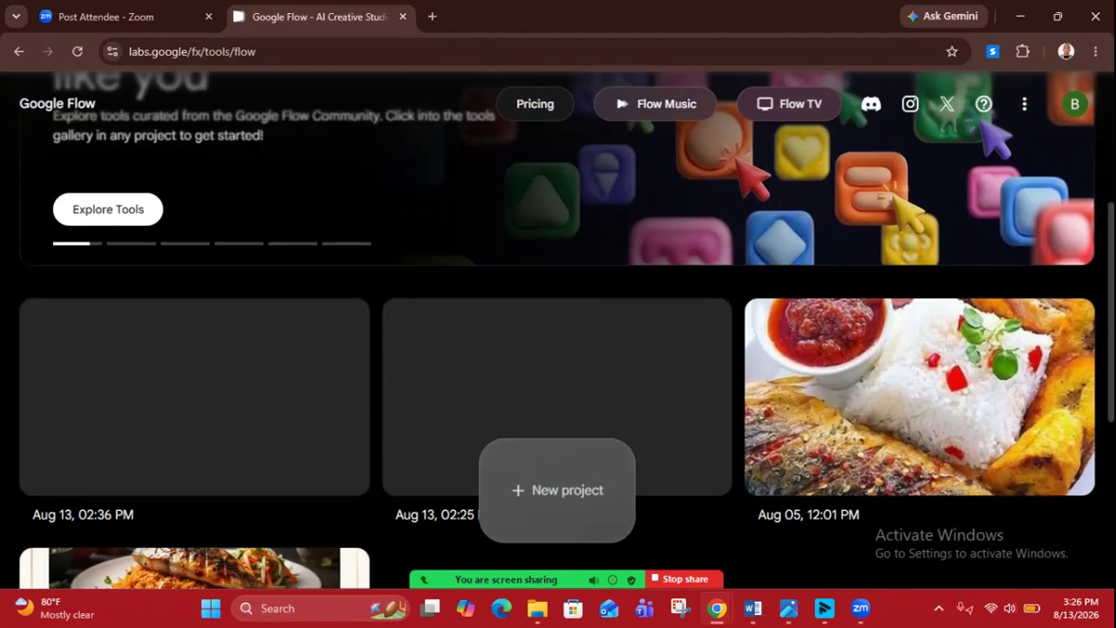
pyautogui.scroll(-3, 559, 349)
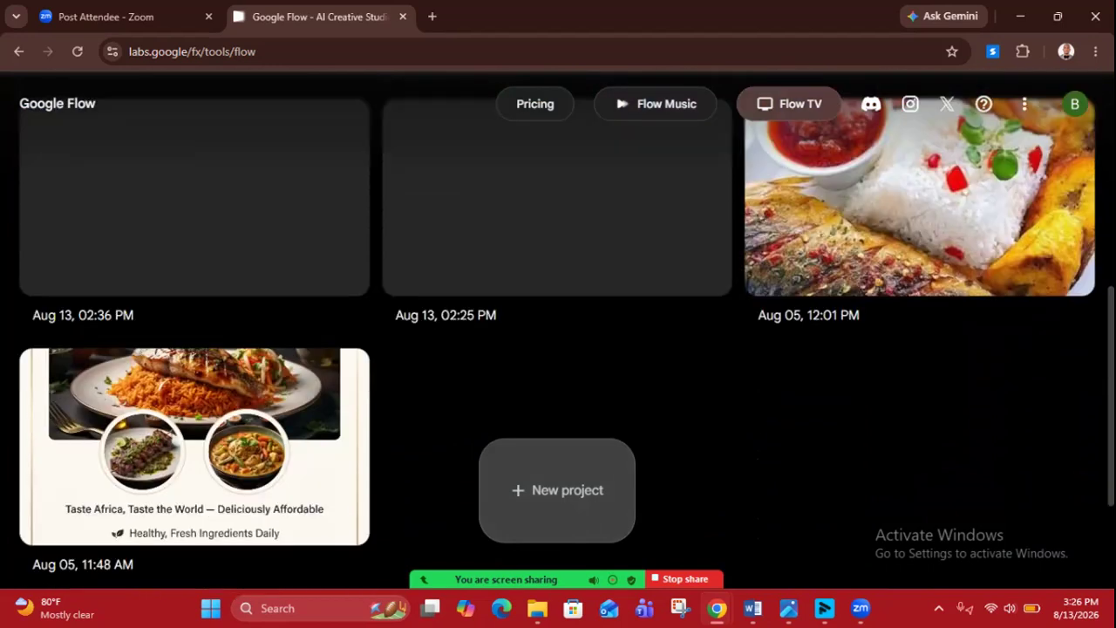
pyautogui.scroll(2, 558, 349)
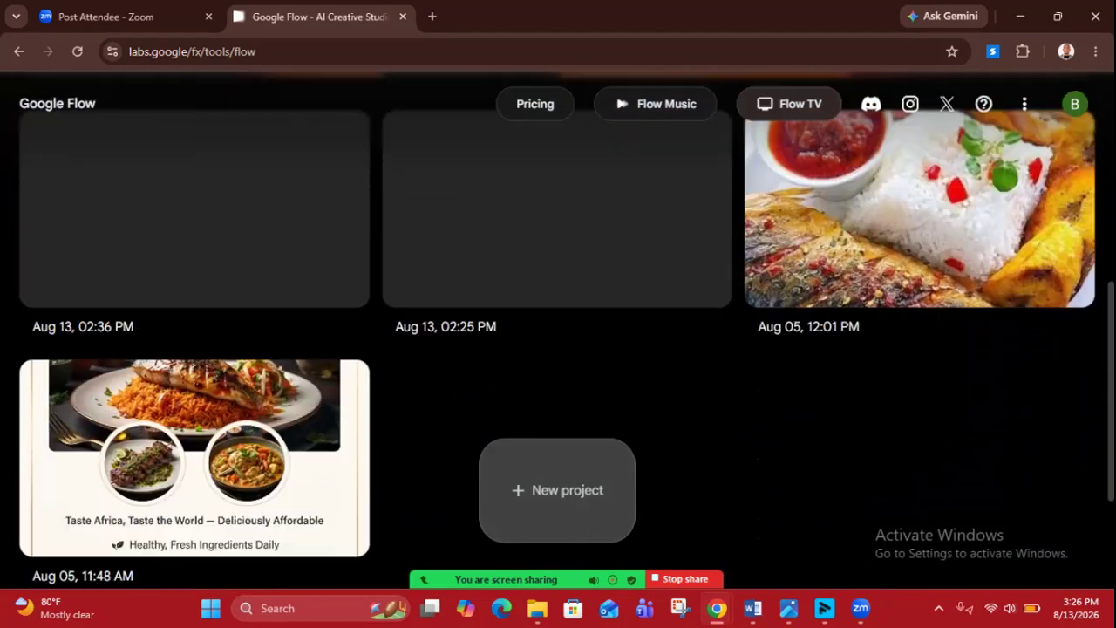
pyautogui.scroll(1, 558, 349)
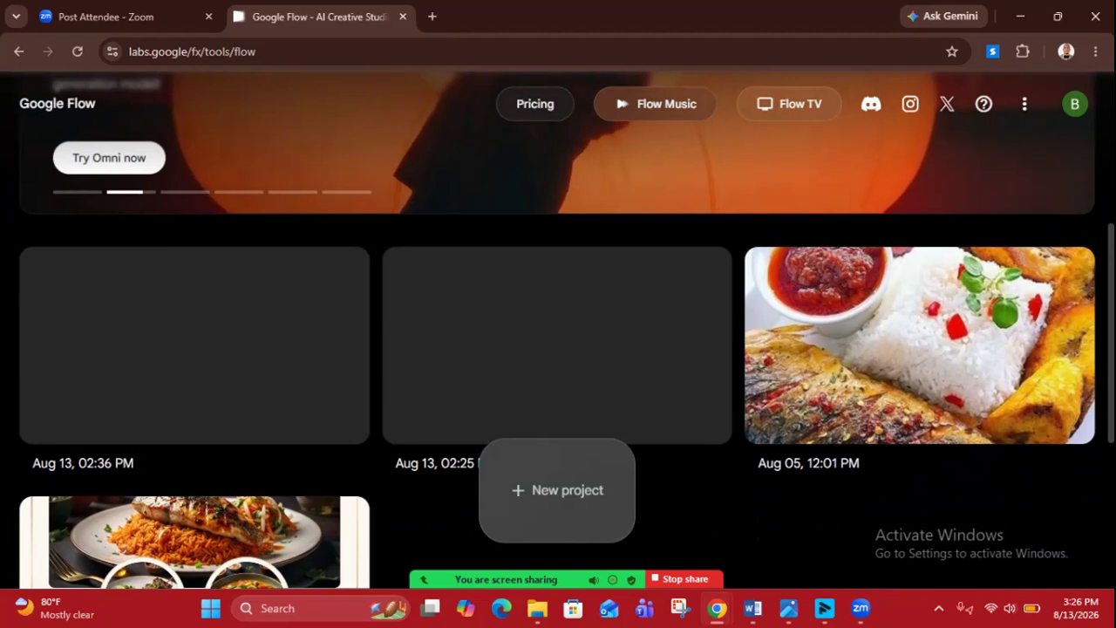
pyautogui.scroll(-1, 558, 348)
pyautogui.scroll(-2, 340, 428)
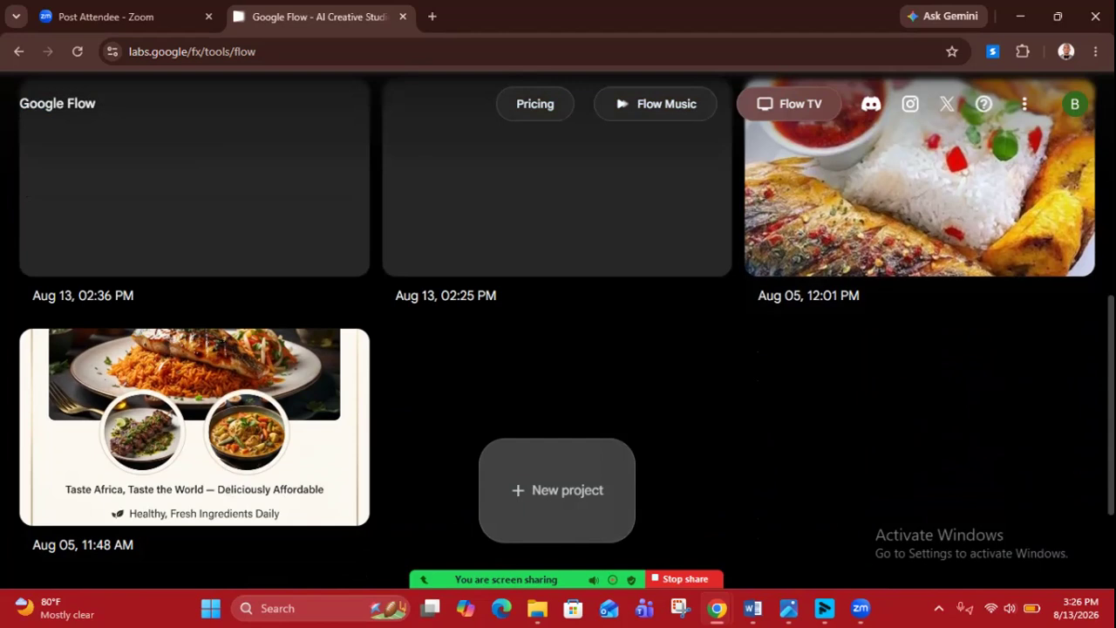
pyautogui.scroll(3, 558, 331)
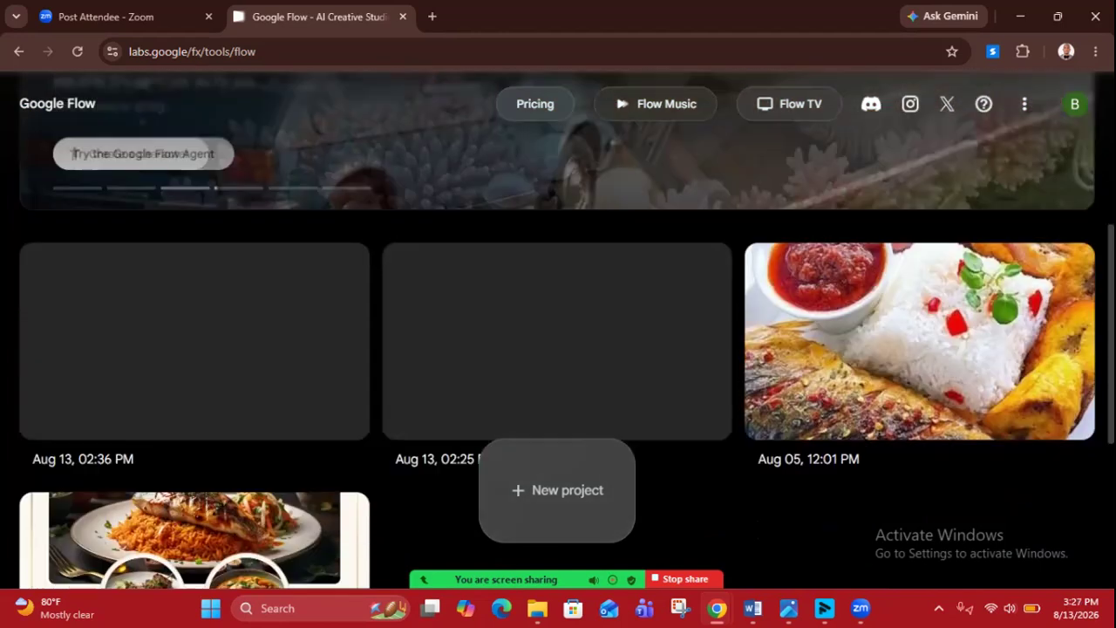
pyautogui.scroll(-1, 681, 308)
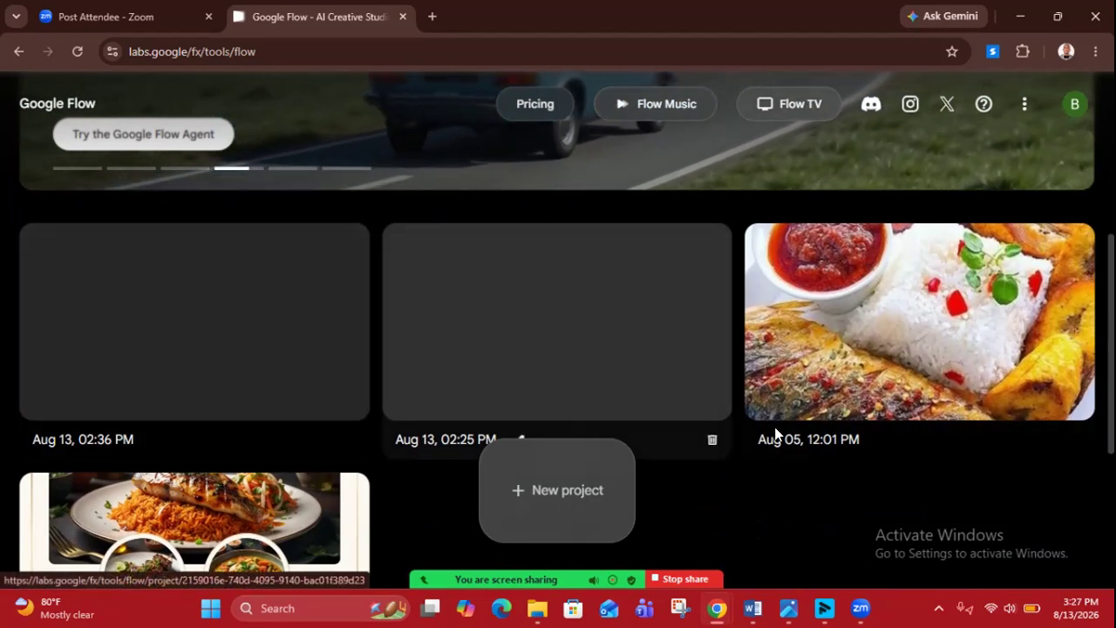
pyautogui.scroll(2, 775, 433)
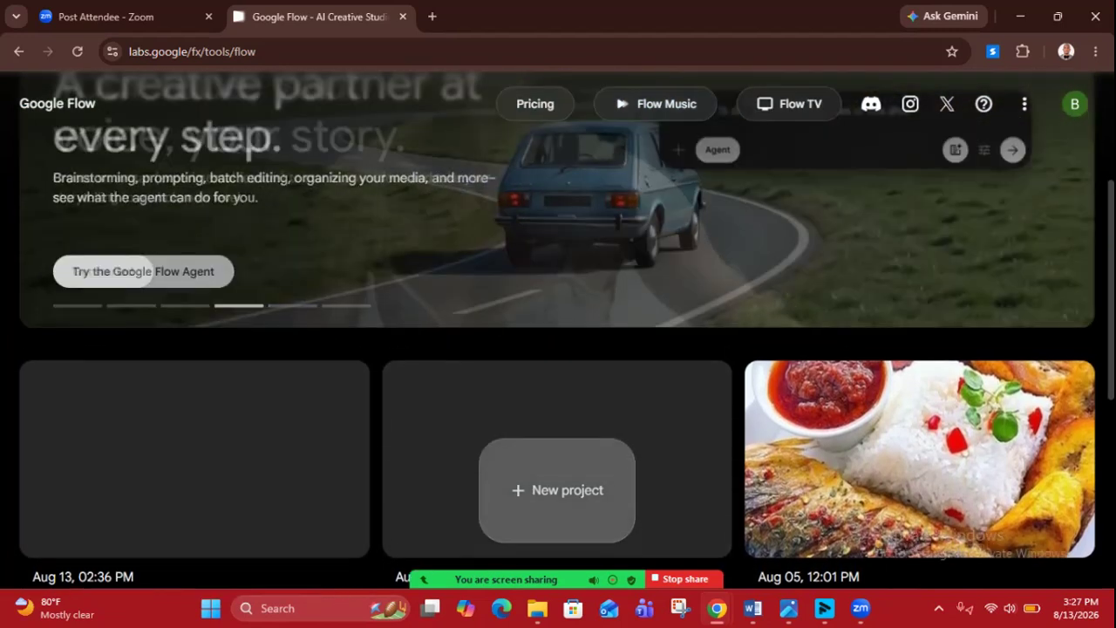
pyautogui.scroll(3, 567, 488)
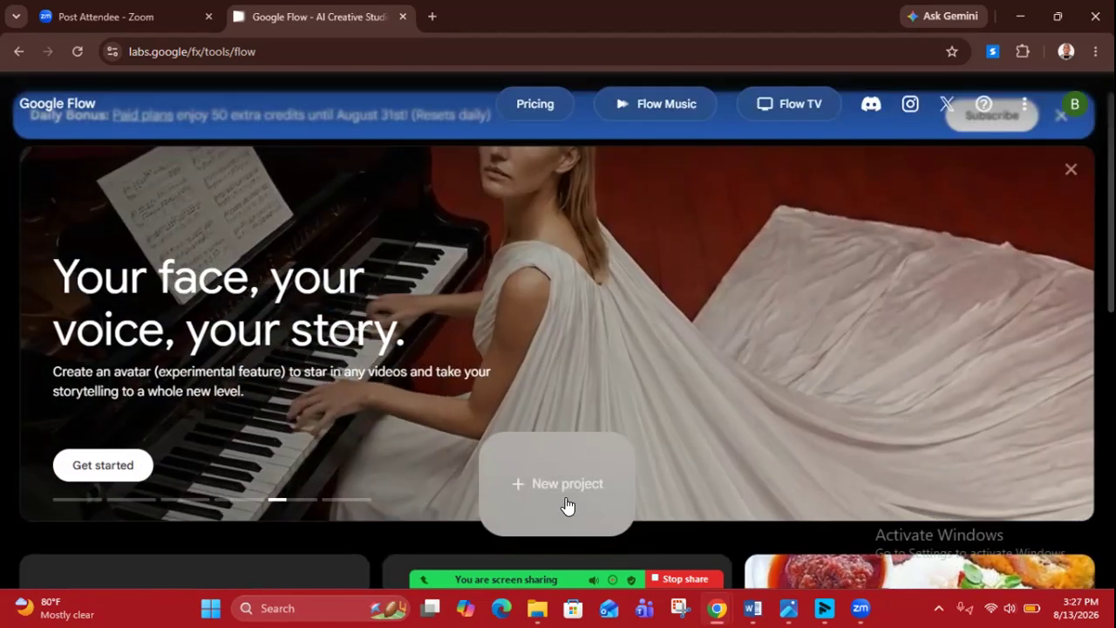
# - Create a new Google Flow project
pyautogui.click(566, 501)
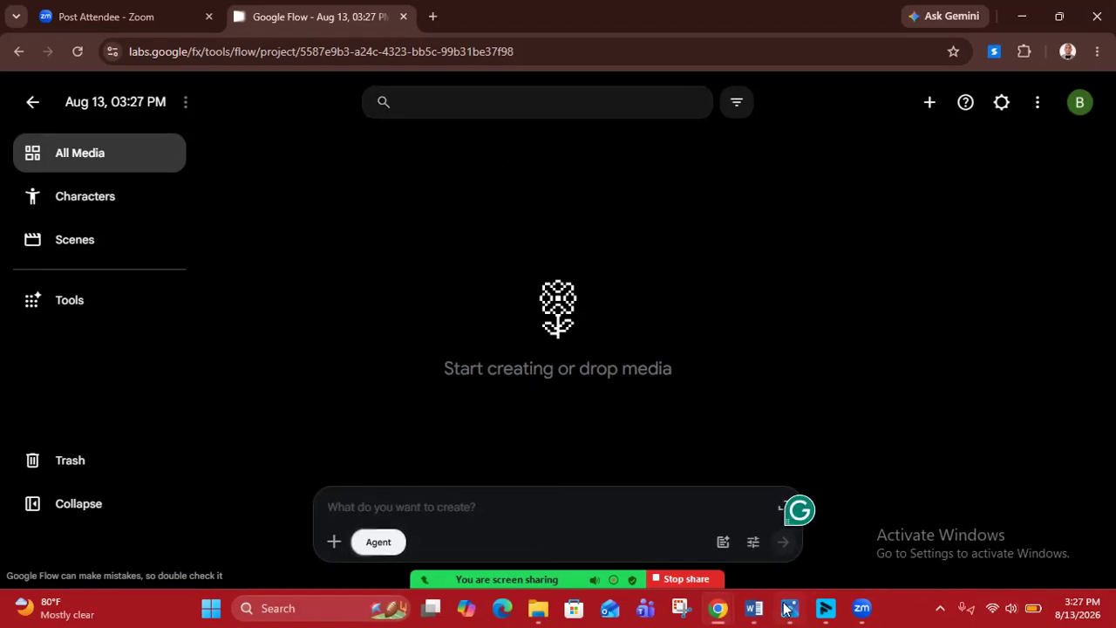
# - Switch to the Google Flow Videos document in Word and set the prompt's maximum frame length to 4 seconds
pyautogui.moveTo(755, 608)
pyautogui.click(775, 545)
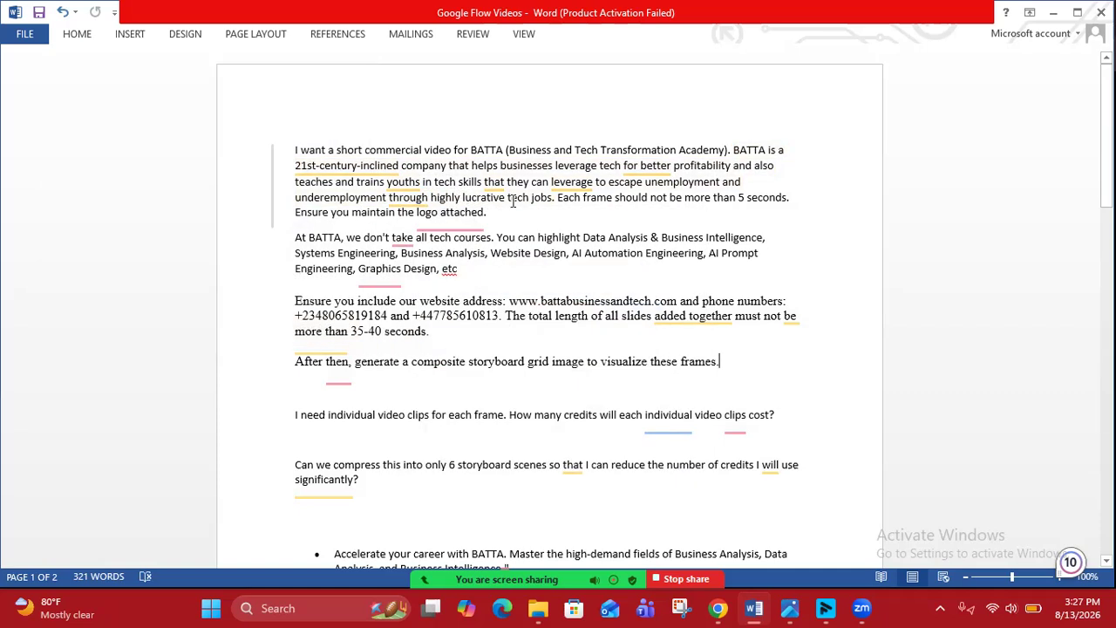
pyautogui.click(742, 197)
pyautogui.press('BackSpace')
pyautogui.write('4')
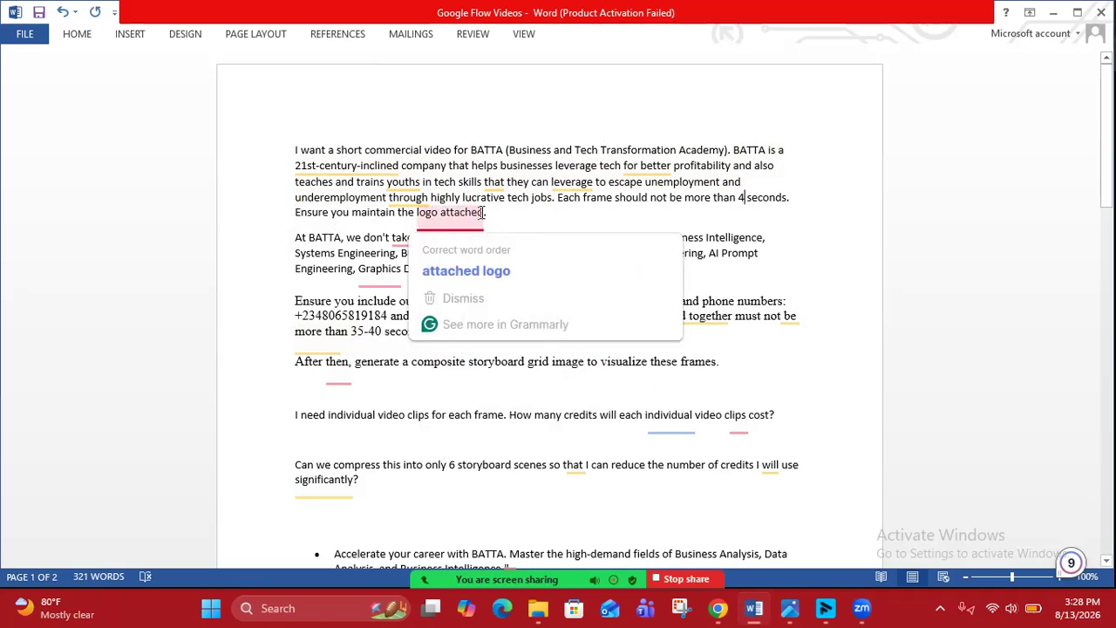
# - Change "logo attached" to "attached logo" in the prompt's first paragraph and end that sentence with a period
pyautogui.moveTo(450, 213)
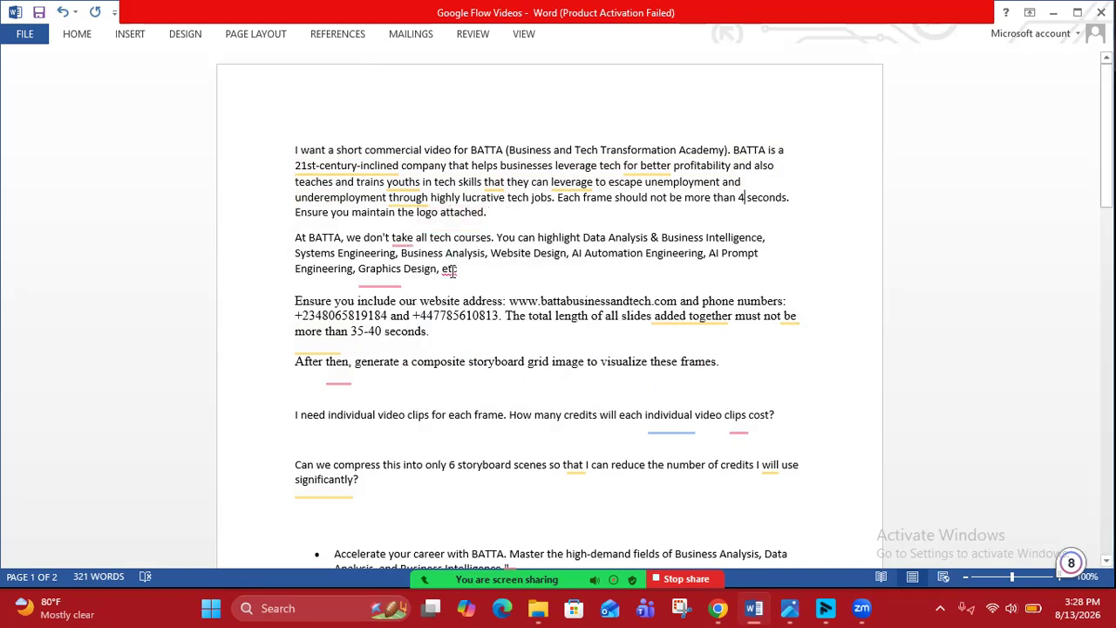
pyautogui.scroll(-3, 472, 215)
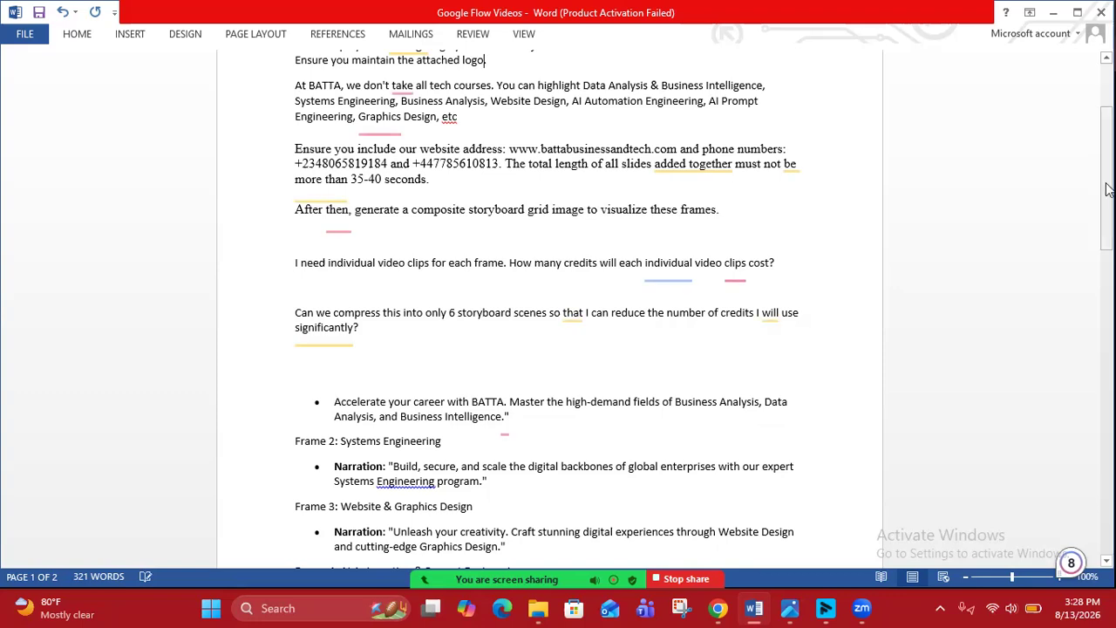
pyautogui.moveTo(1108, 189); pyautogui.dragTo(1108, 144)
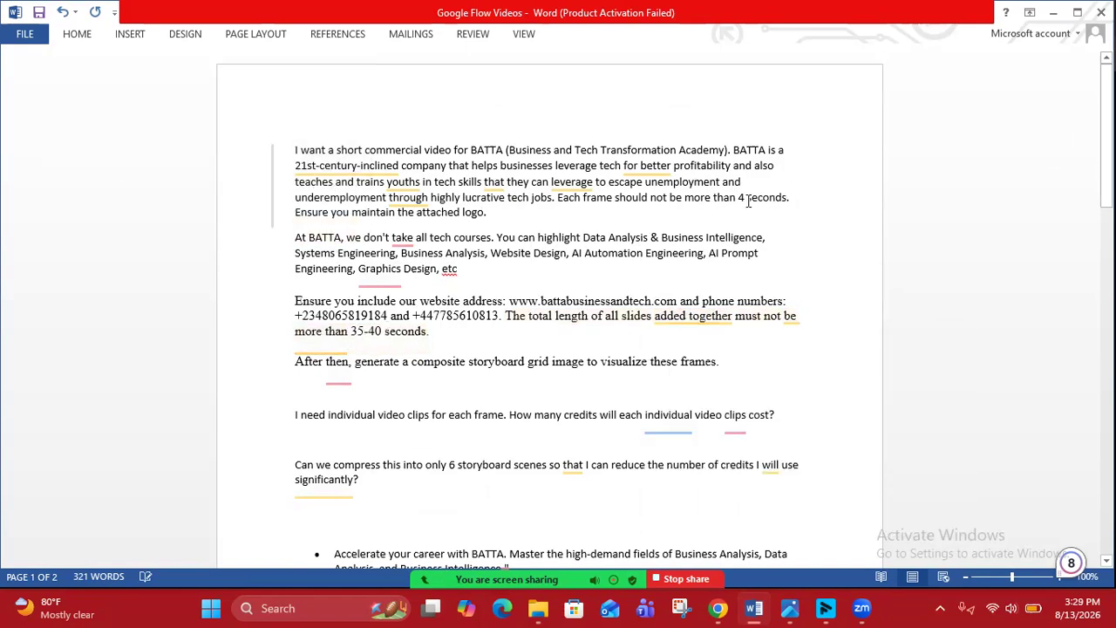
pyautogui.write('.')
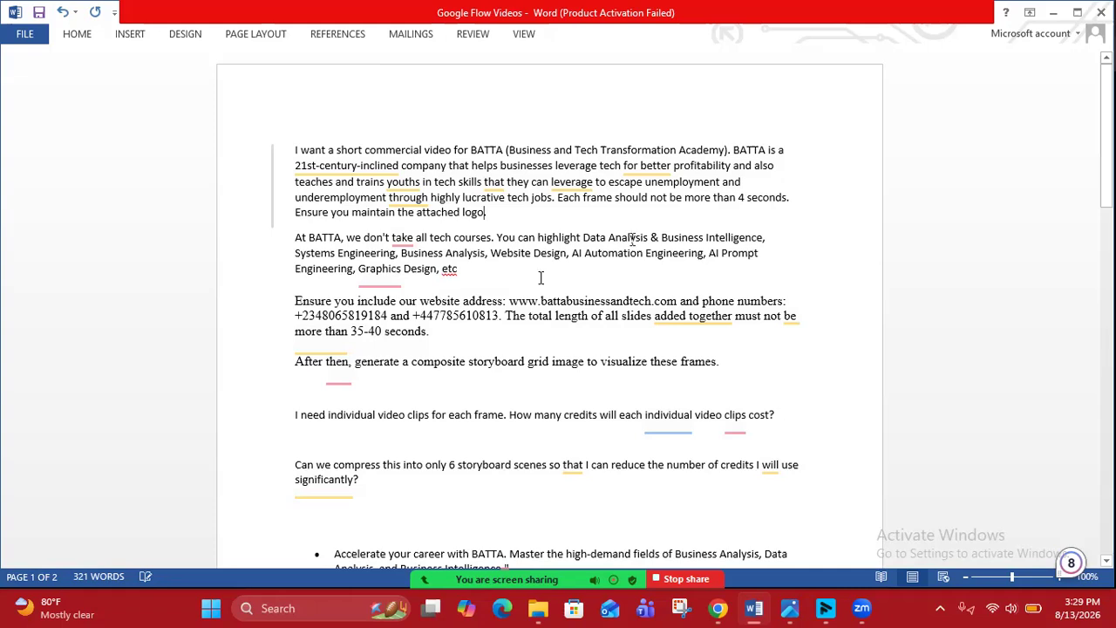
# - Set the maximum total length of all slides in the prompt to 20-24 seconds
pyautogui.click(361, 331)
pyautogui.press('BackSpace')
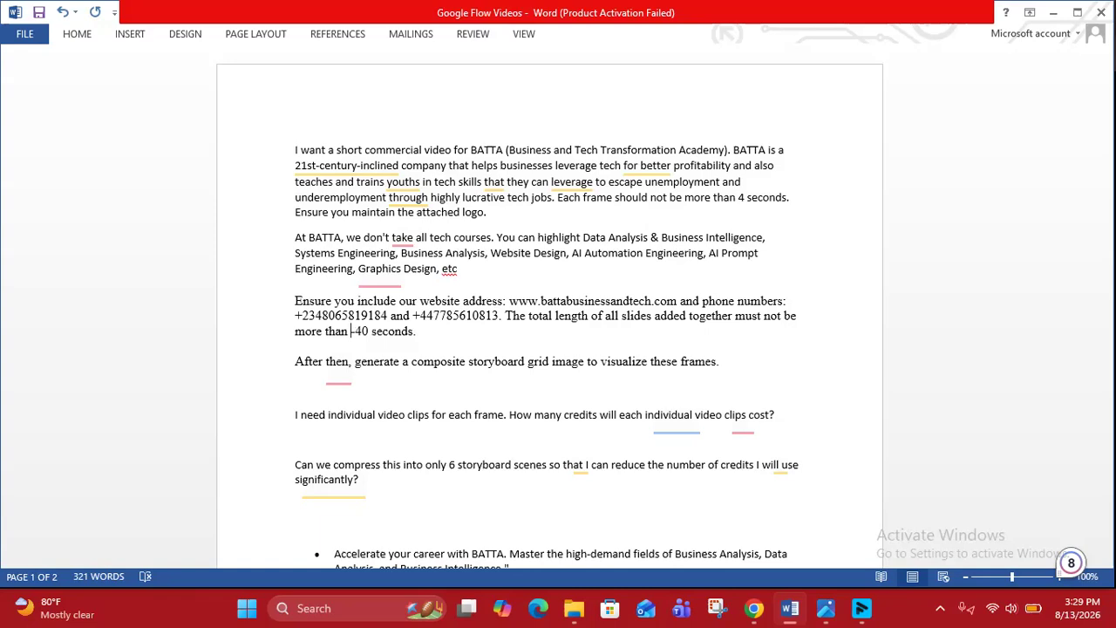
pyautogui.write('20')
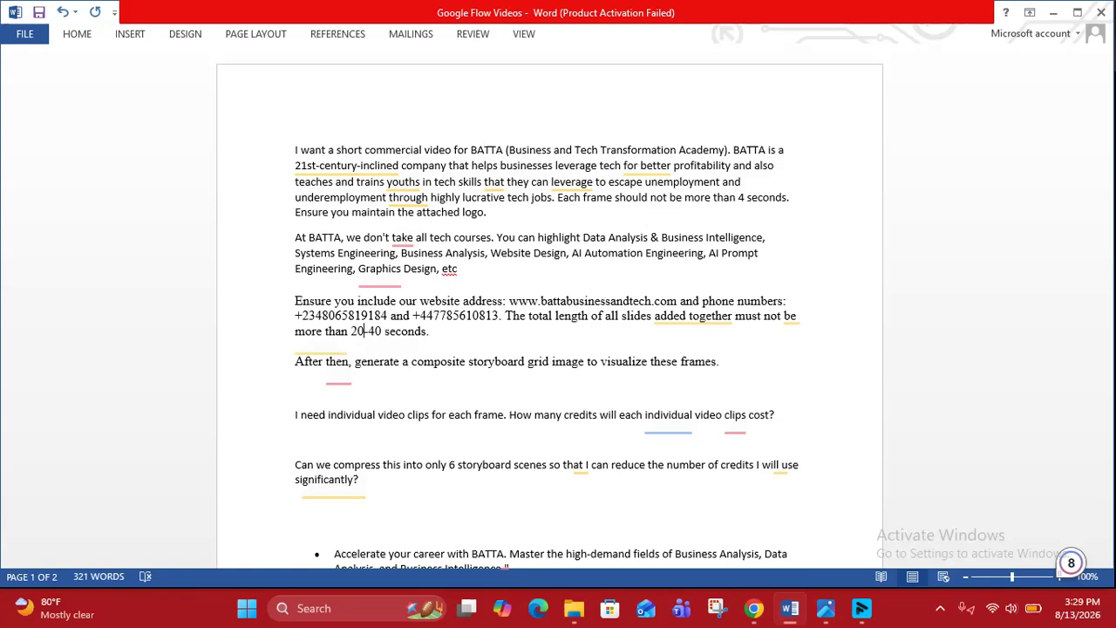
pyautogui.press('Delete')
pyautogui.press('Delete')
pyautogui.press('BackSpace')
pyautogui.write('24')
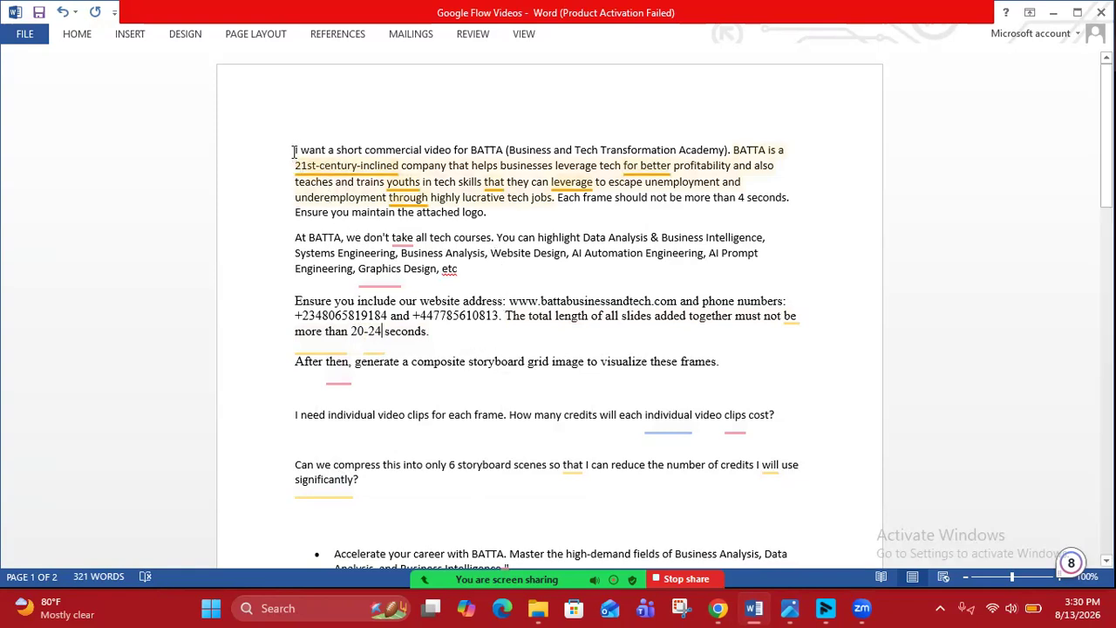
# - Copy the prompt from the opening paragraph through the storyboard grid request and paste it into the Google Flow project's prompt box
pyautogui.moveTo(294, 150); pyautogui.dragTo(720, 362)
pyautogui.hotkey('ctrl', 'c')
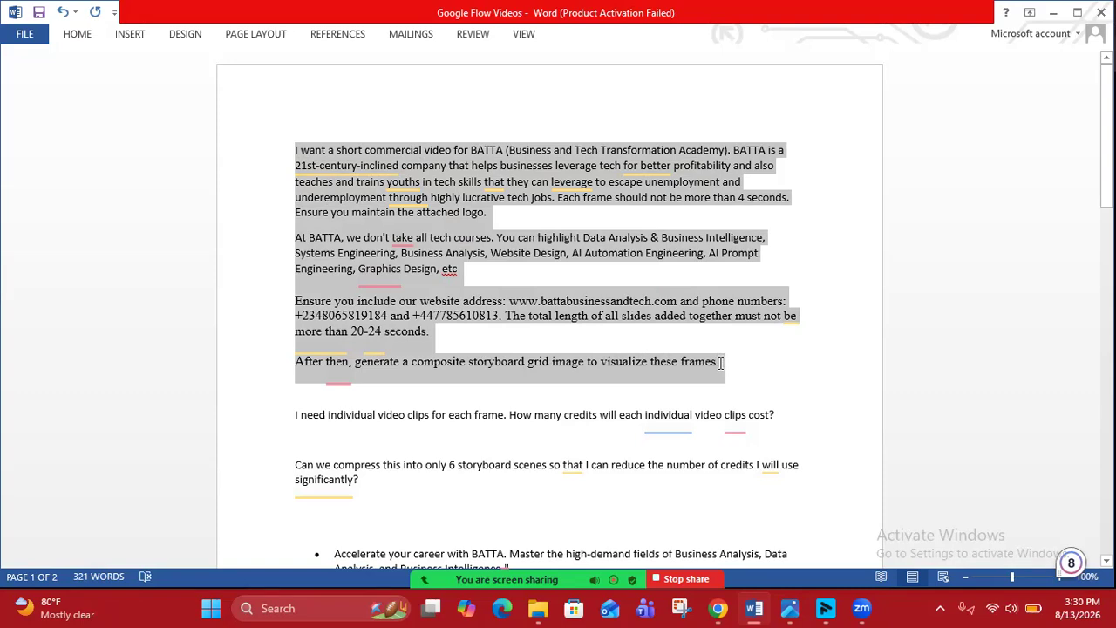
pyautogui.moveTo(719, 608)
pyautogui.click(787, 538)
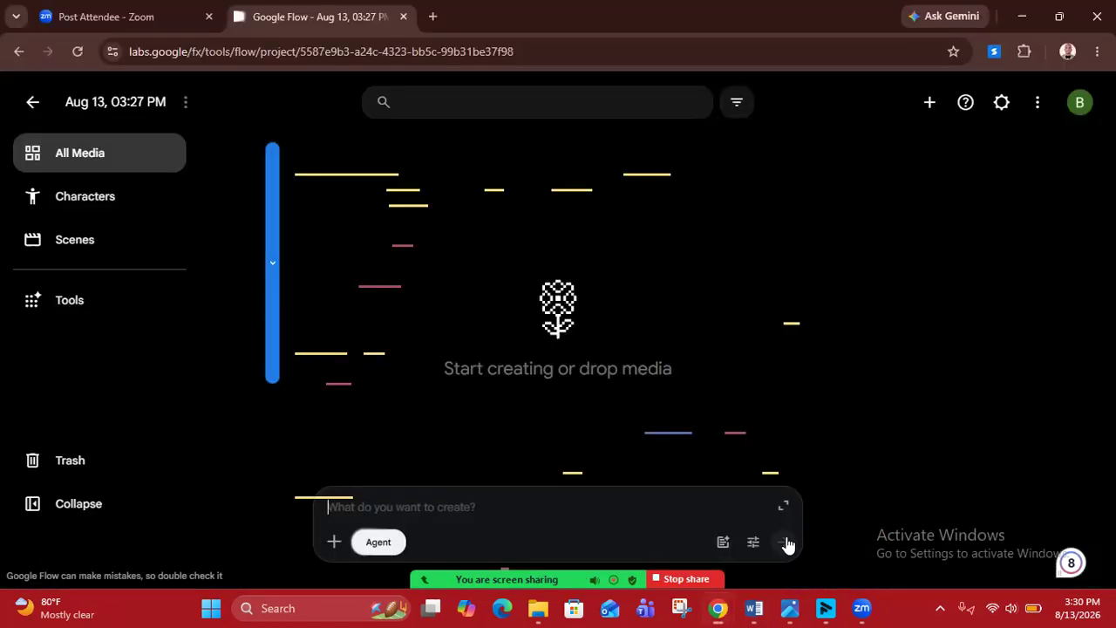
pyautogui.click(399, 500)
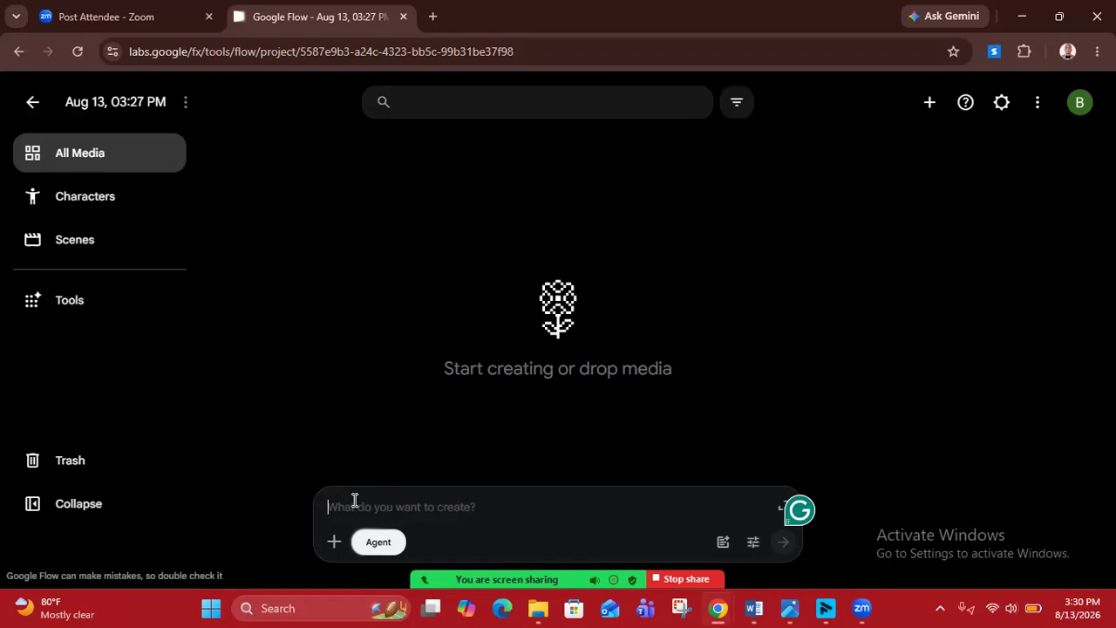
pyautogui.hotkey('ctrl', 'v')
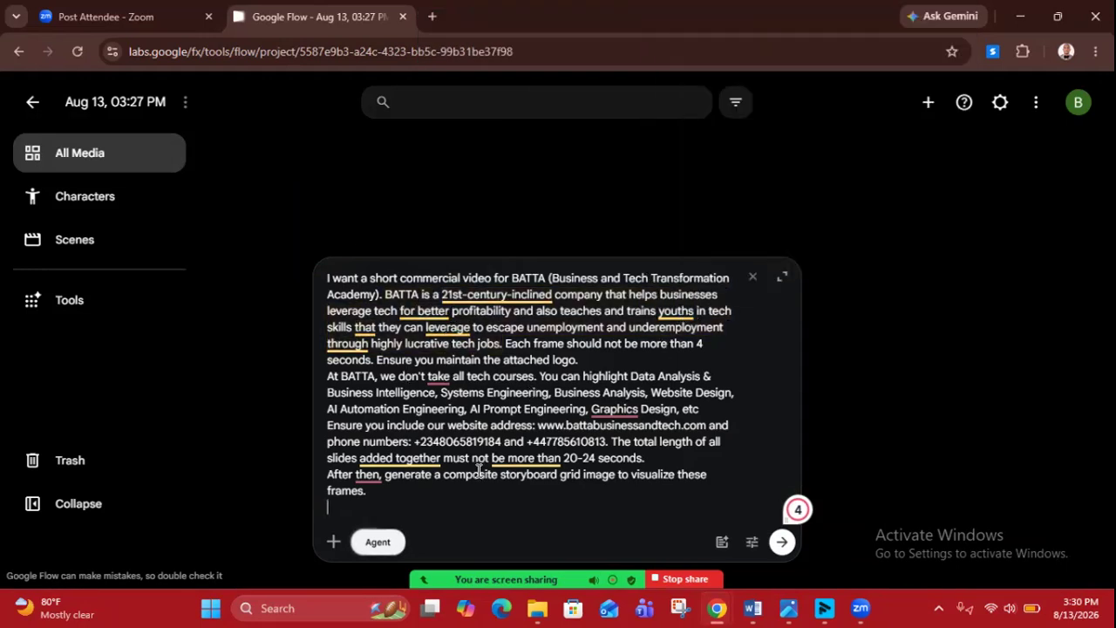
# - Accept the Grammarly corrections "that,", "offer" and "Graphic" in the pasted prompt and submit it to the agent
pyautogui.moveTo(362, 474)
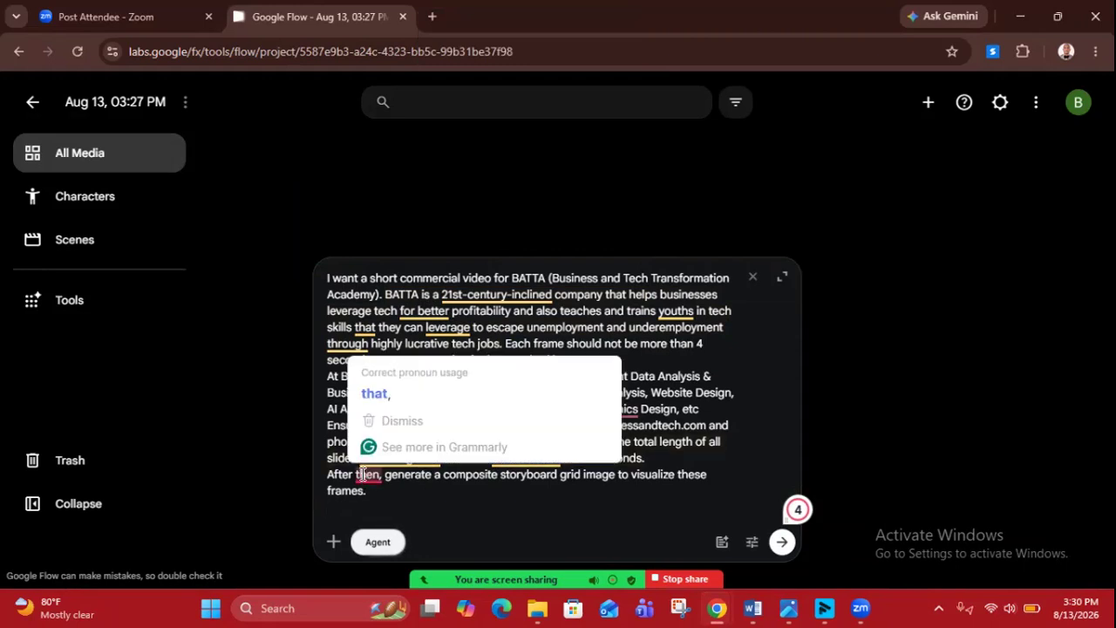
pyautogui.click(371, 395)
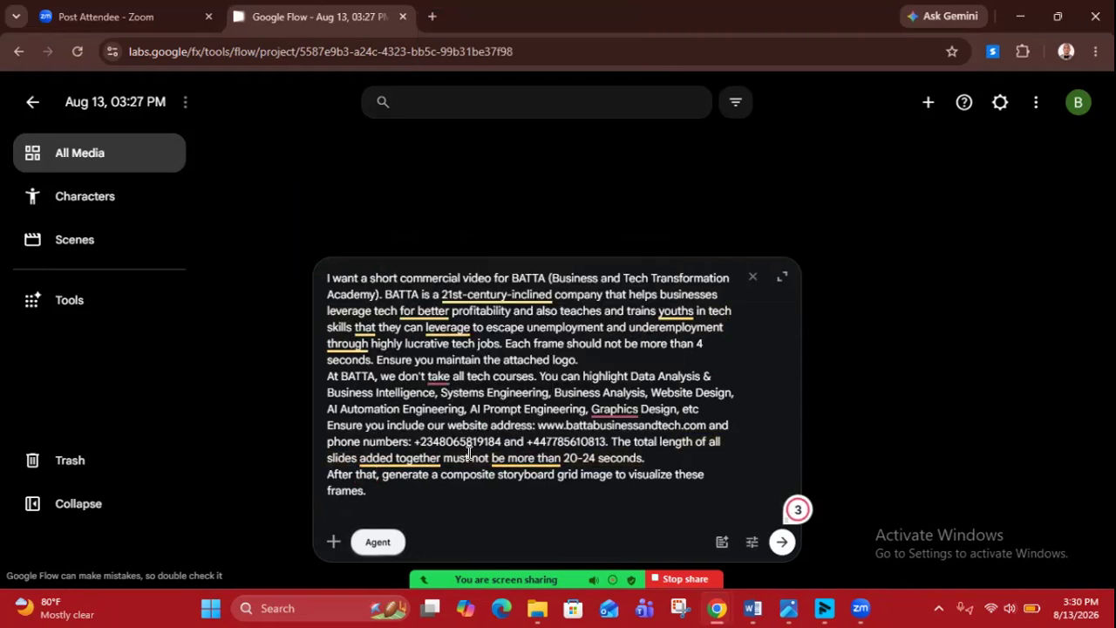
pyautogui.moveTo(438, 375)
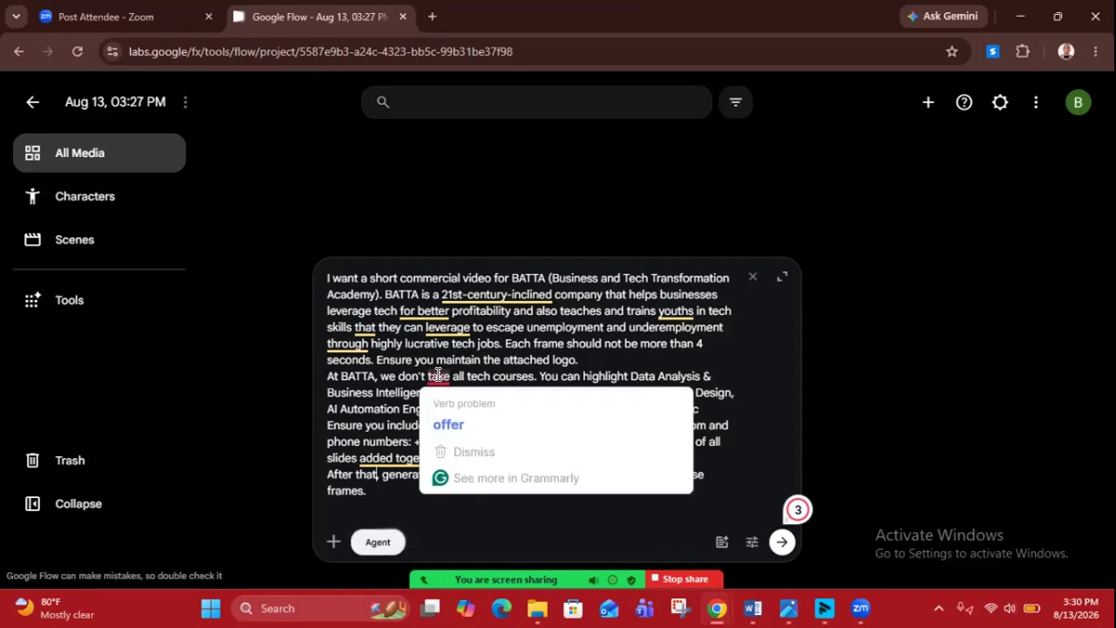
pyautogui.click(449, 423)
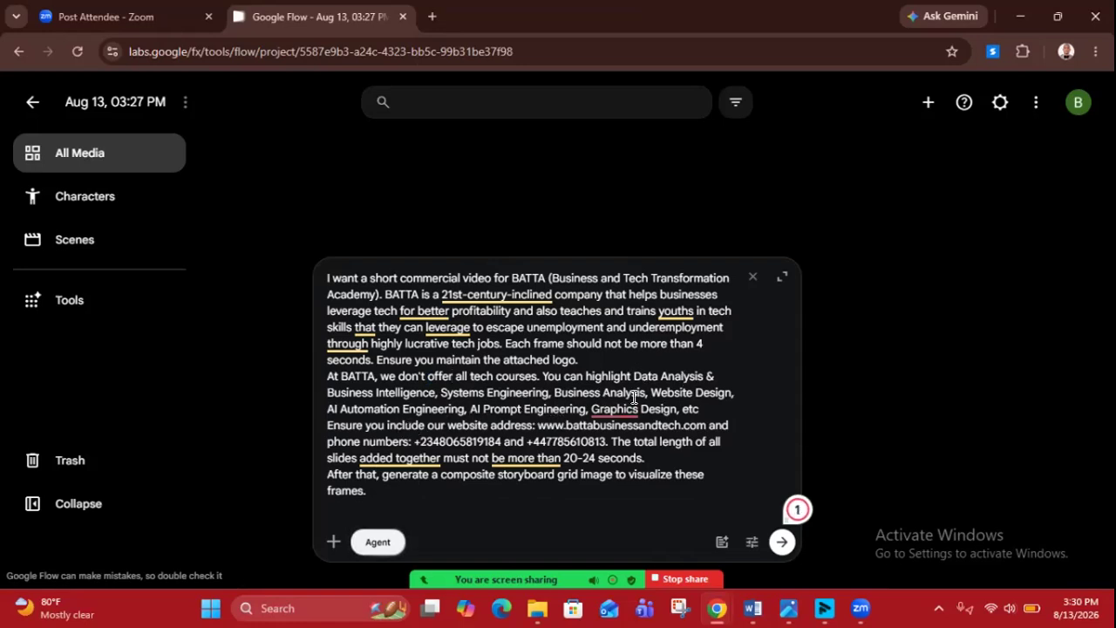
pyautogui.moveTo(625, 407)
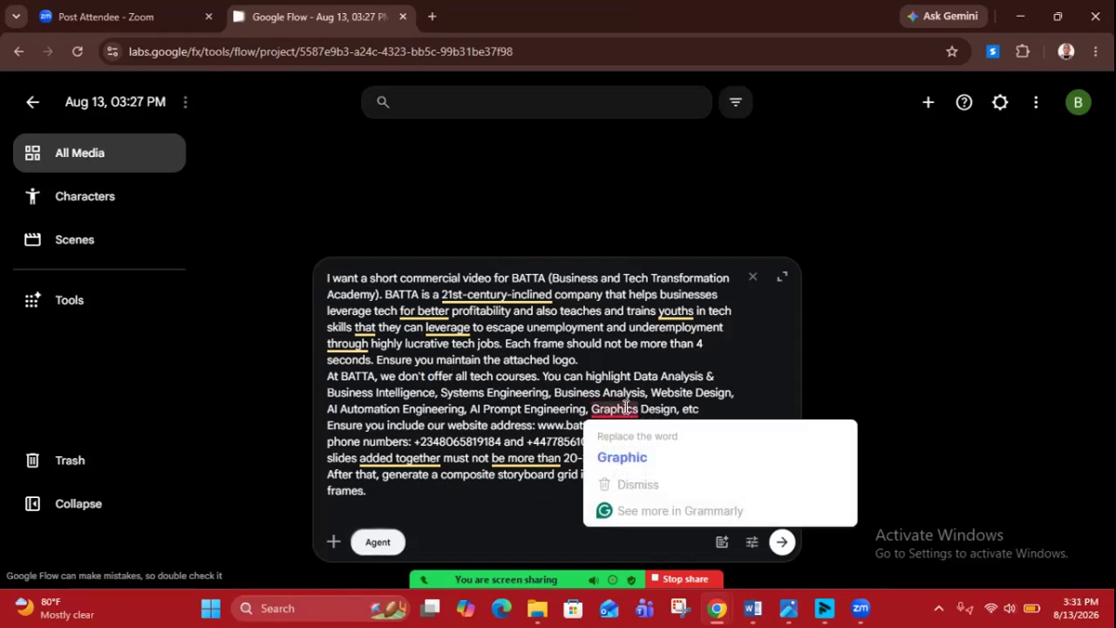
pyautogui.click(619, 455)
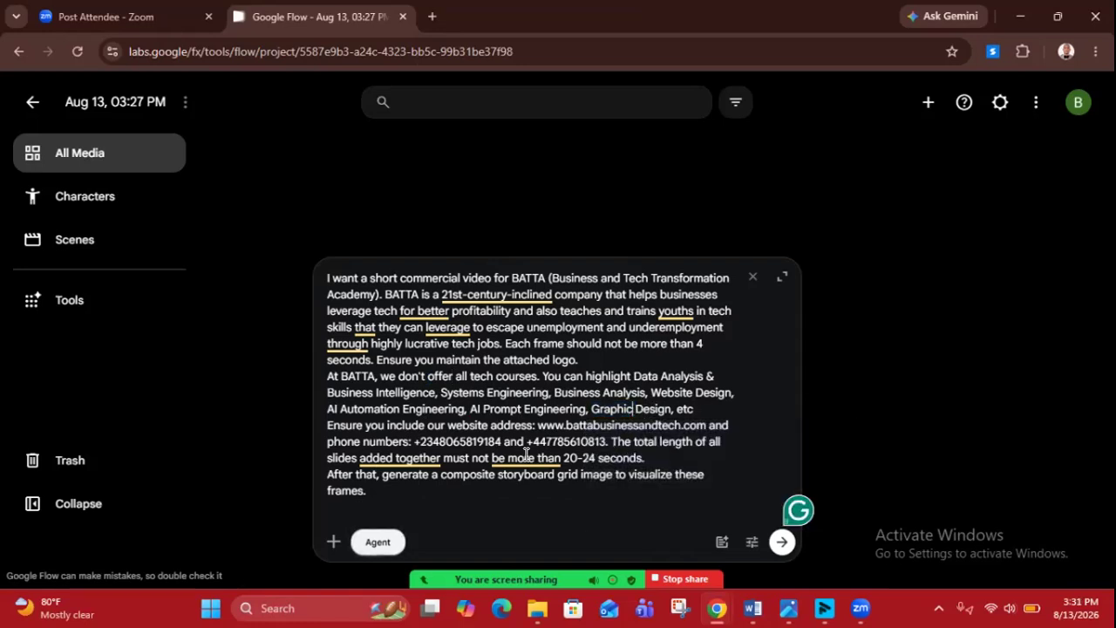
pyautogui.click(780, 542)
pyautogui.click(782, 542)
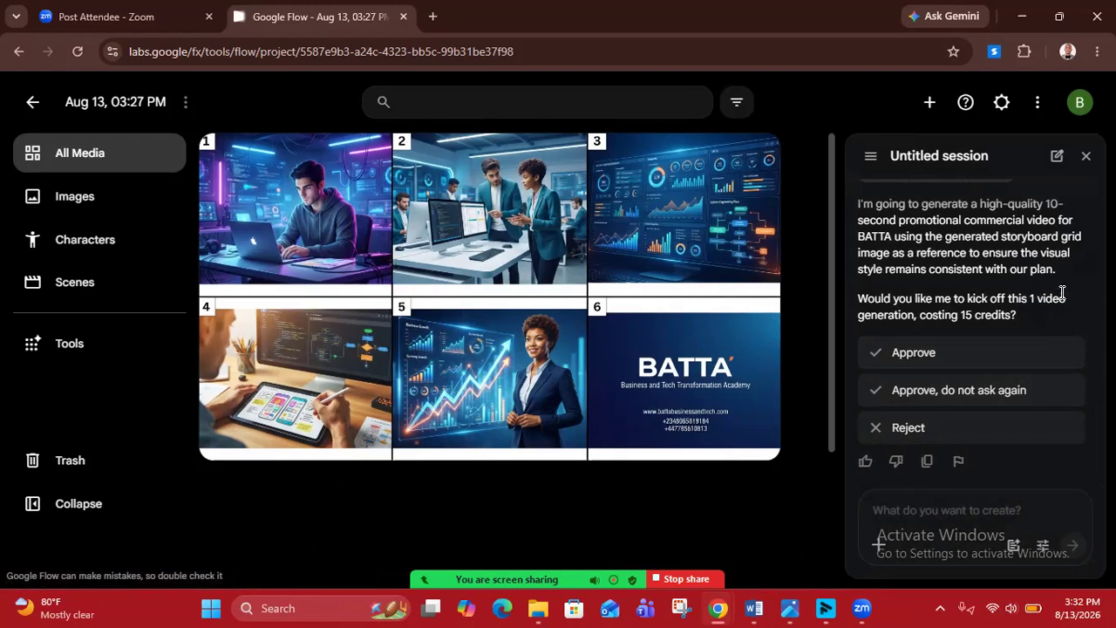
# - Examine the generated storyboard grid, the submitted prompt, and the agent's video proposal with its credit cost
pyautogui.scroll(5, 970, 349)
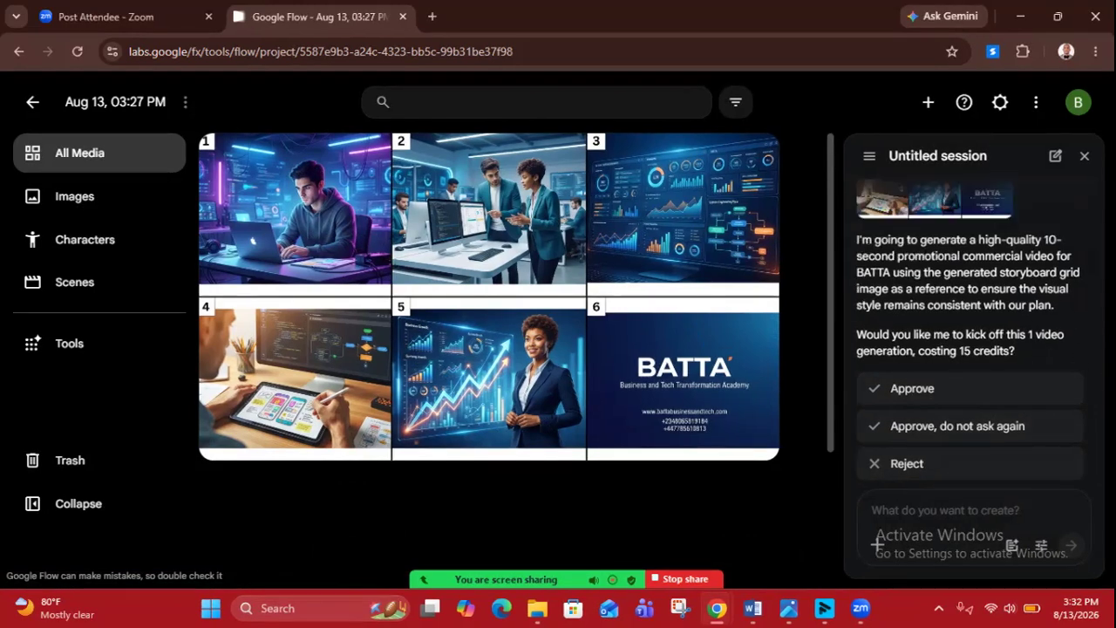
pyautogui.scroll(3, 969, 349)
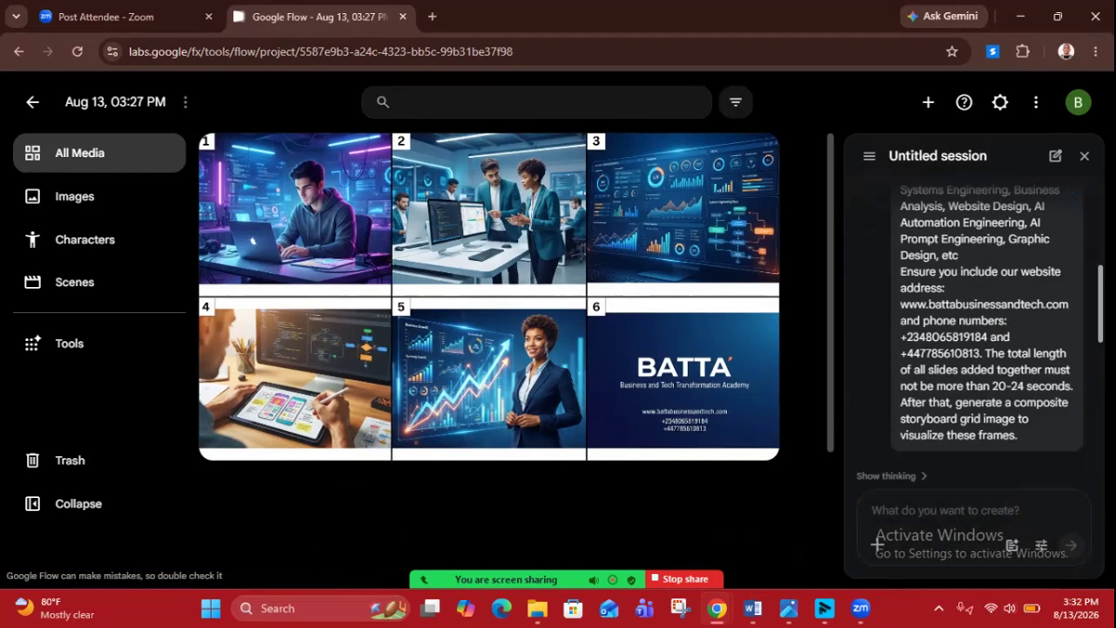
pyautogui.scroll(-4, 970, 331)
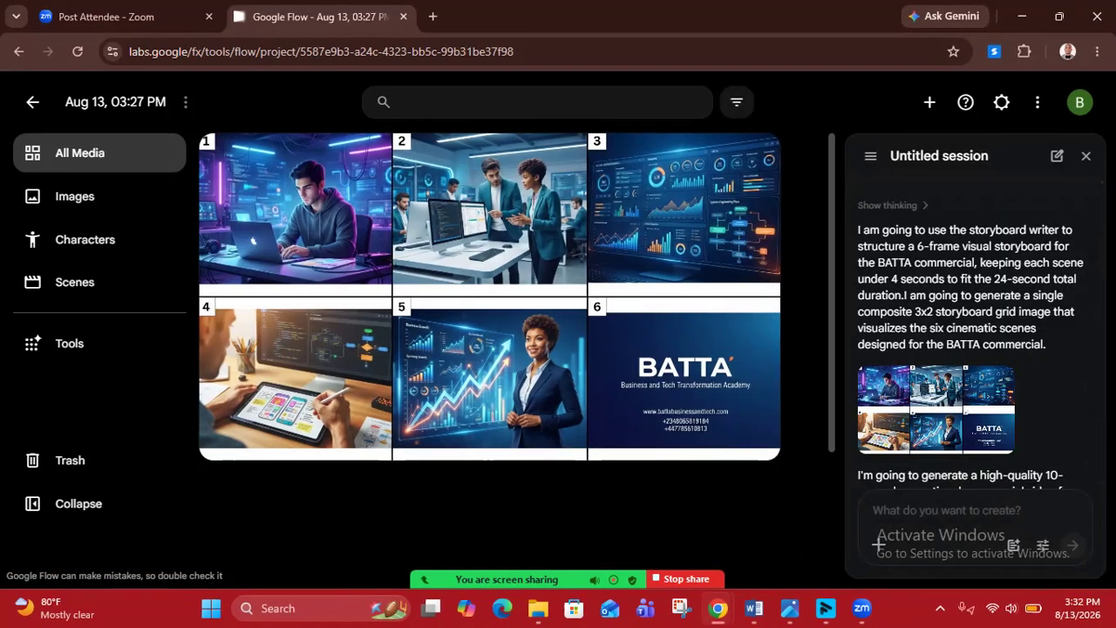
pyautogui.moveTo(1040, 414); pyautogui.dragTo(1064, 332)
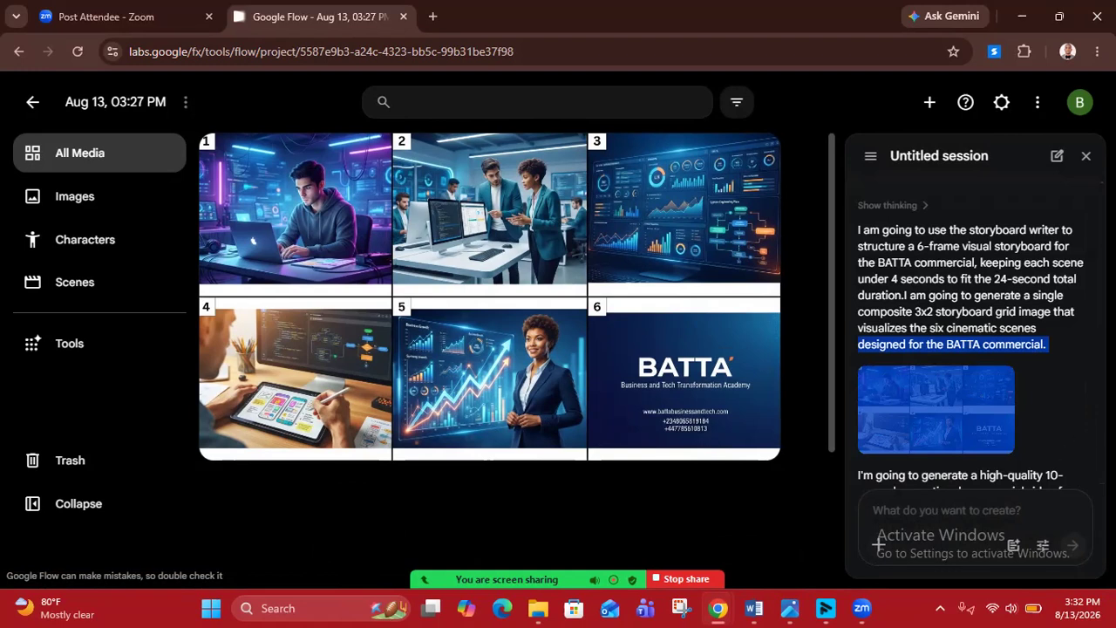
pyautogui.click(1086, 386)
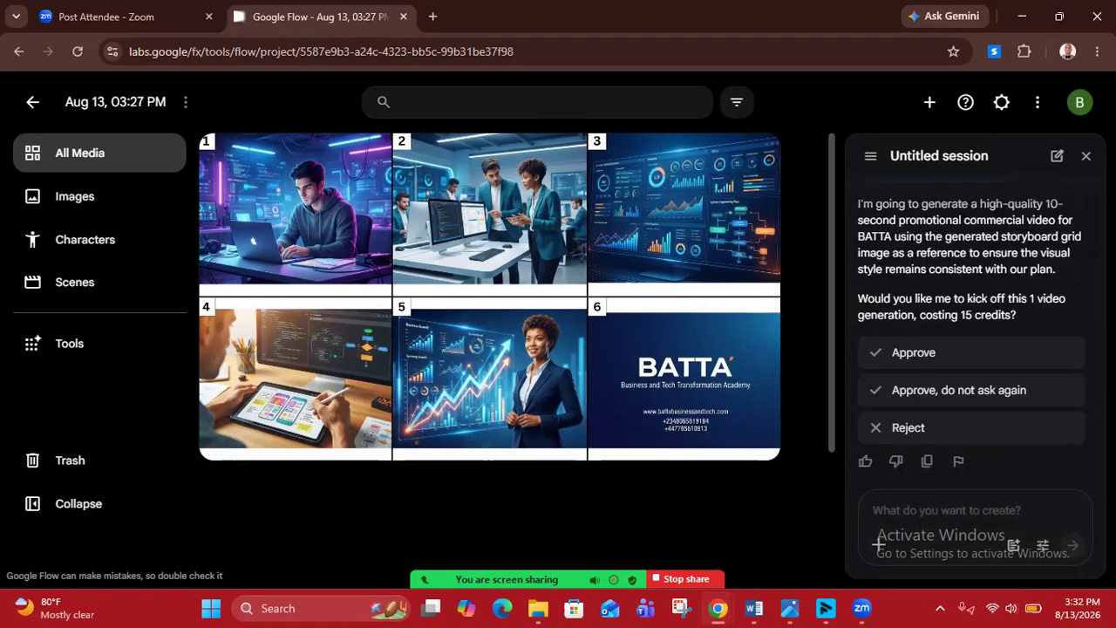
pyautogui.scroll(5, 972, 345)
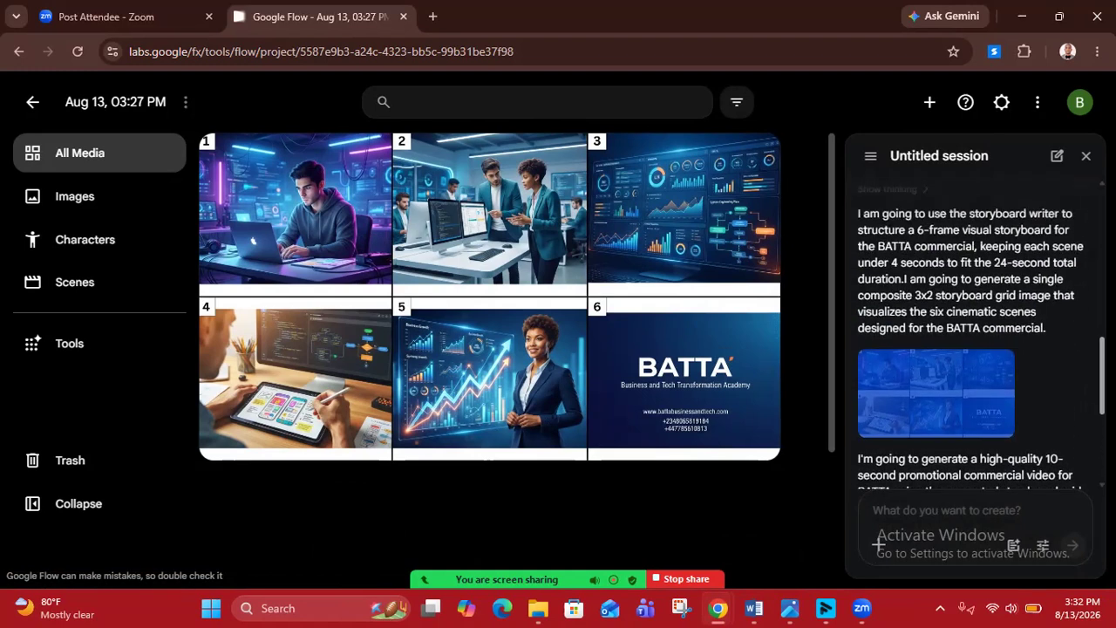
pyautogui.scroll(6, 1073, 279)
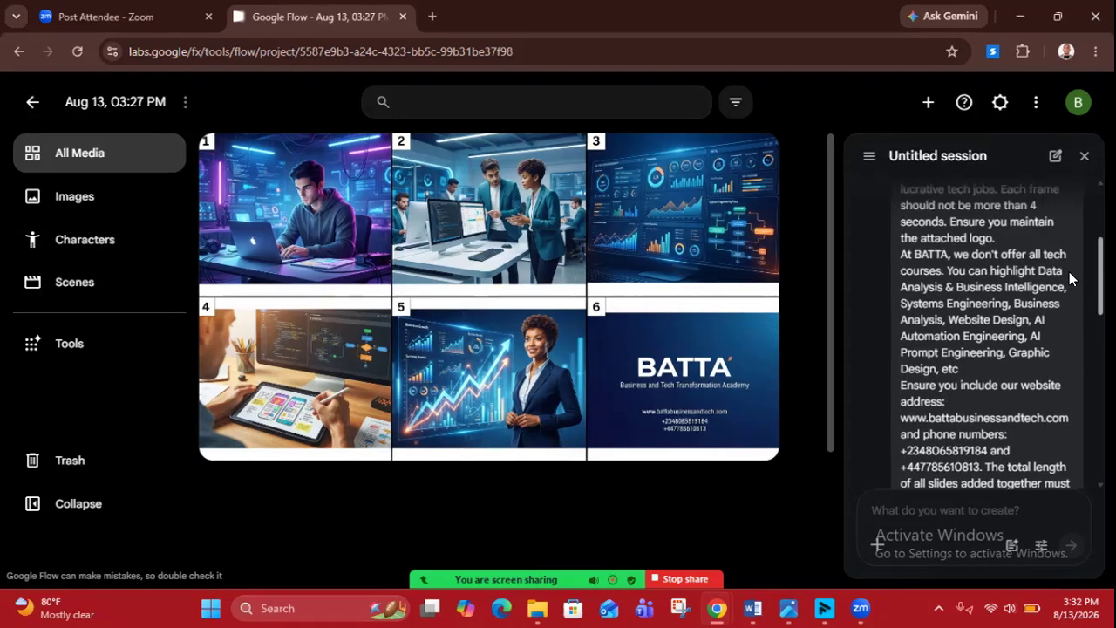
pyautogui.scroll(2, 1069, 261)
pyautogui.scroll(-5, 1071, 253)
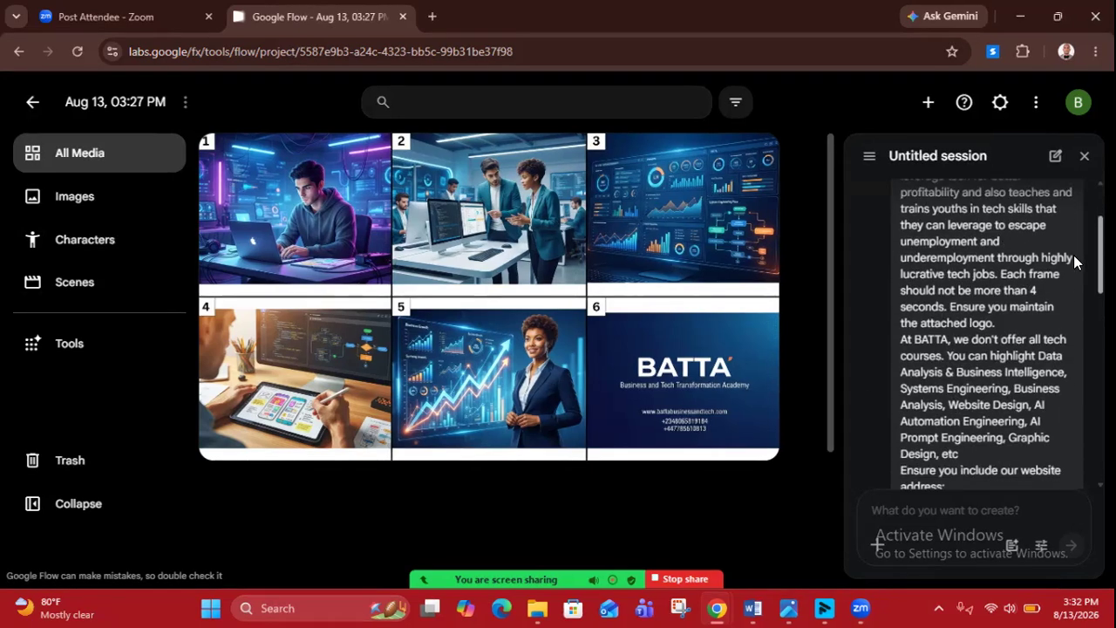
pyautogui.scroll(-3, 1077, 347)
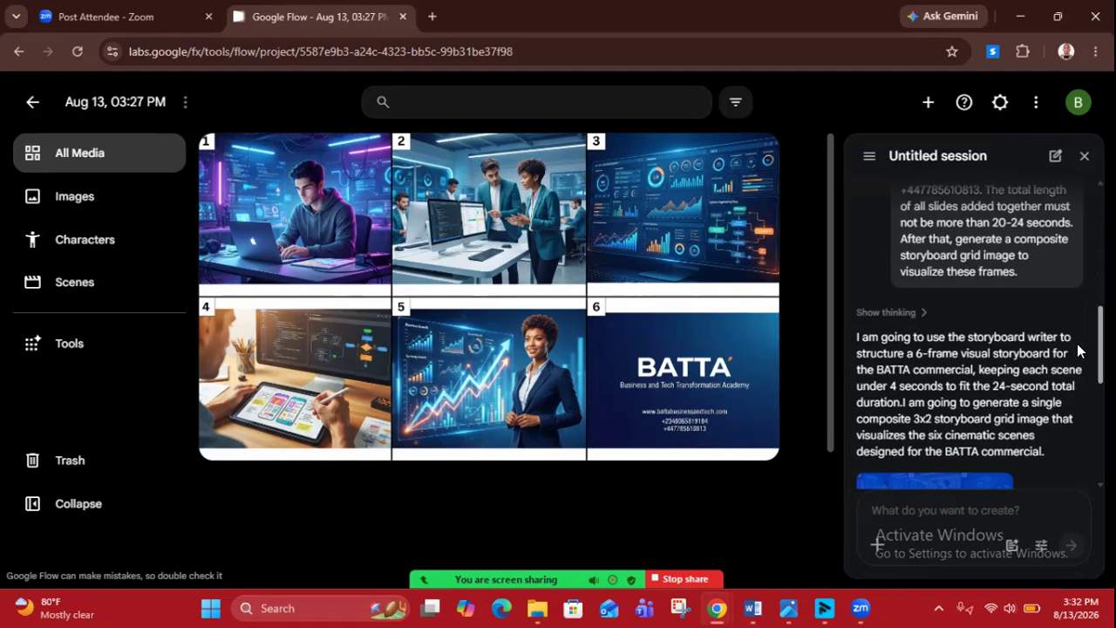
pyautogui.scroll(-2, 1077, 355)
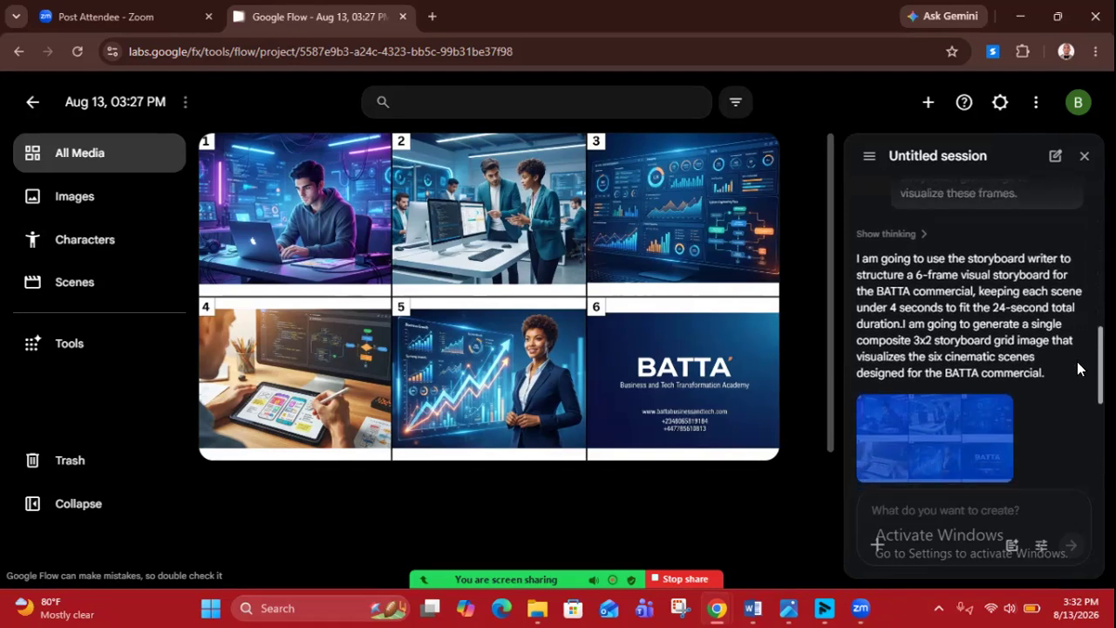
pyautogui.scroll(-1, 1077, 369)
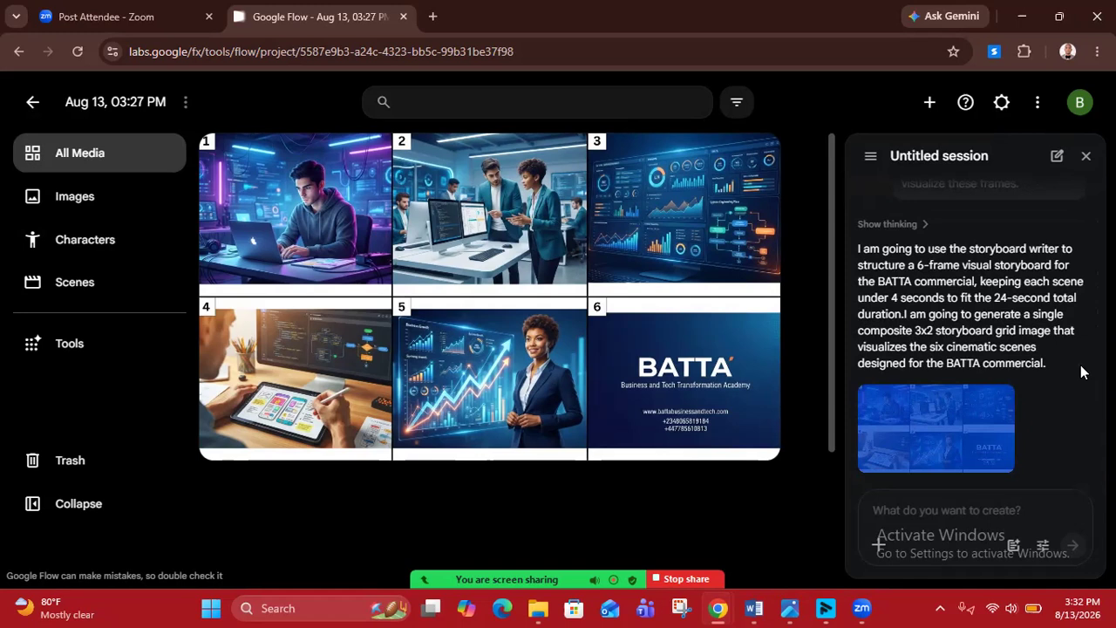
pyautogui.scroll(-2, 1081, 375)
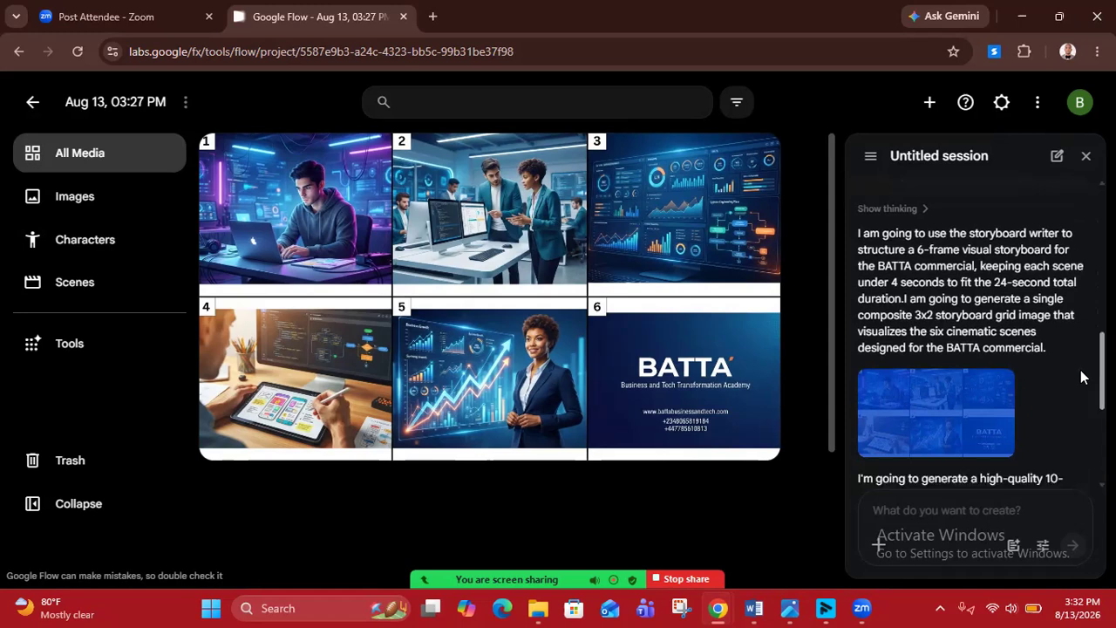
pyautogui.scroll(-3, 1081, 381)
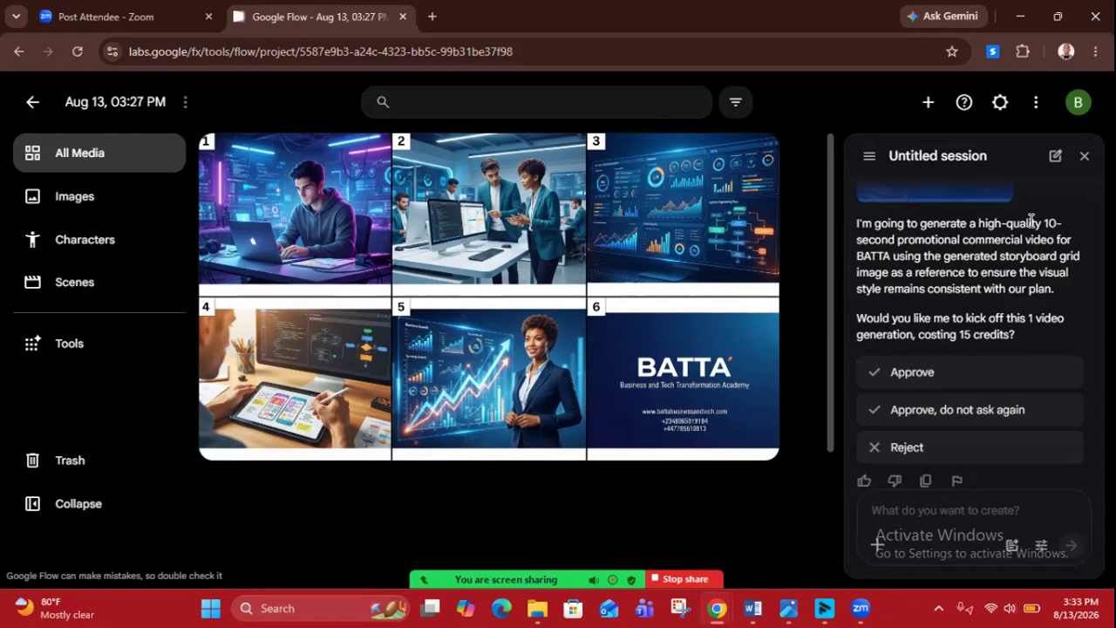
pyautogui.moveTo(608, 328)
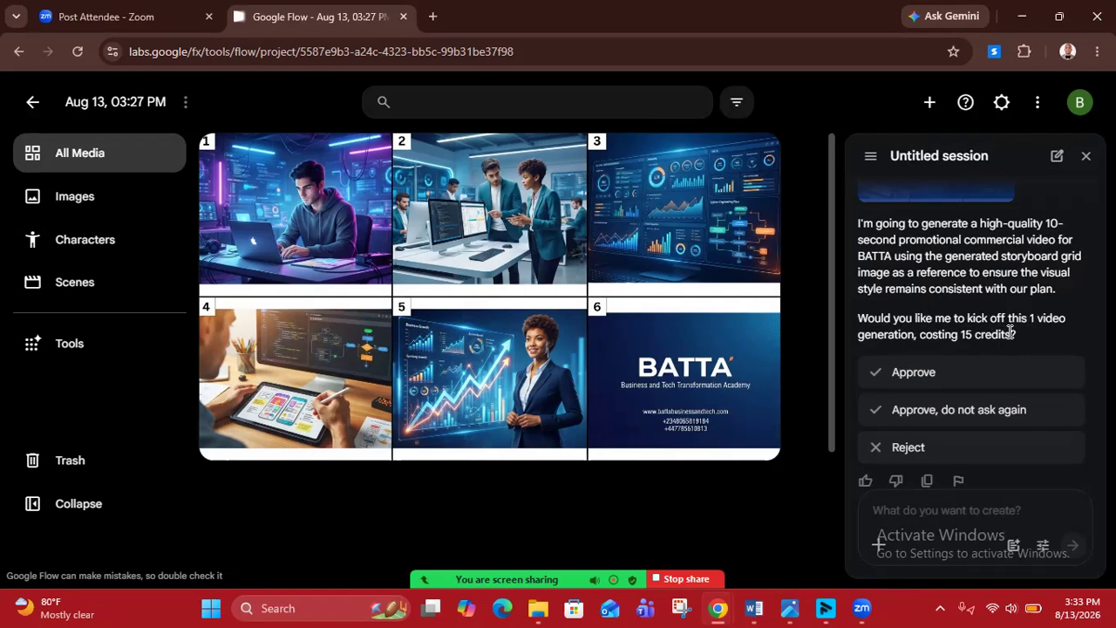
# - Write "See attached business logo" as a new message to the agent
pyautogui.click(901, 511)
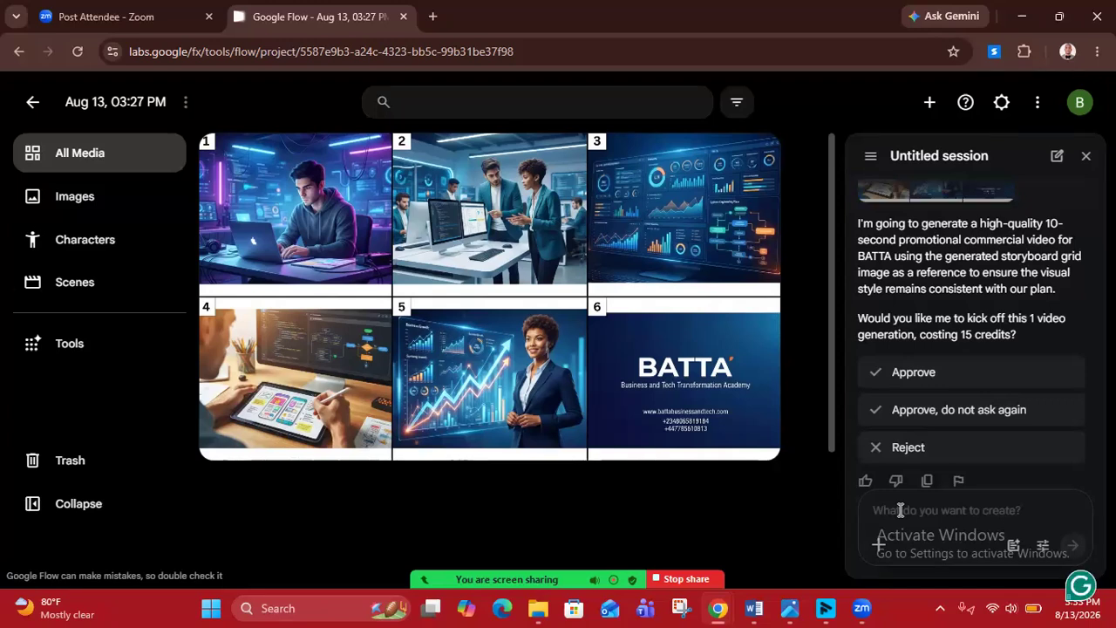
pyautogui.write('See att')
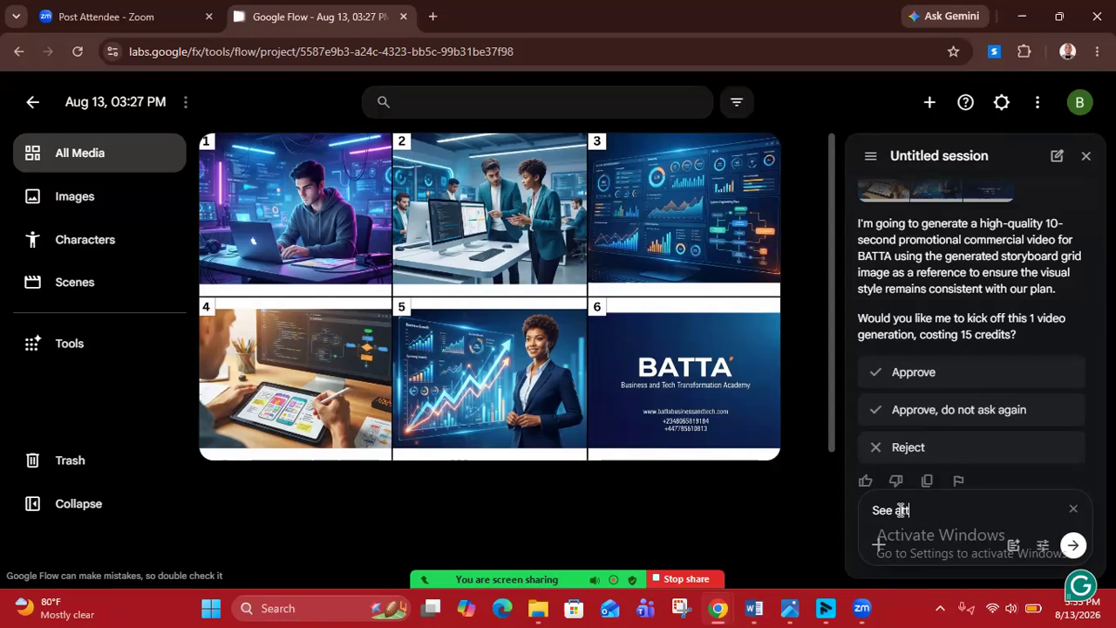
pyautogui.write('ached logo')
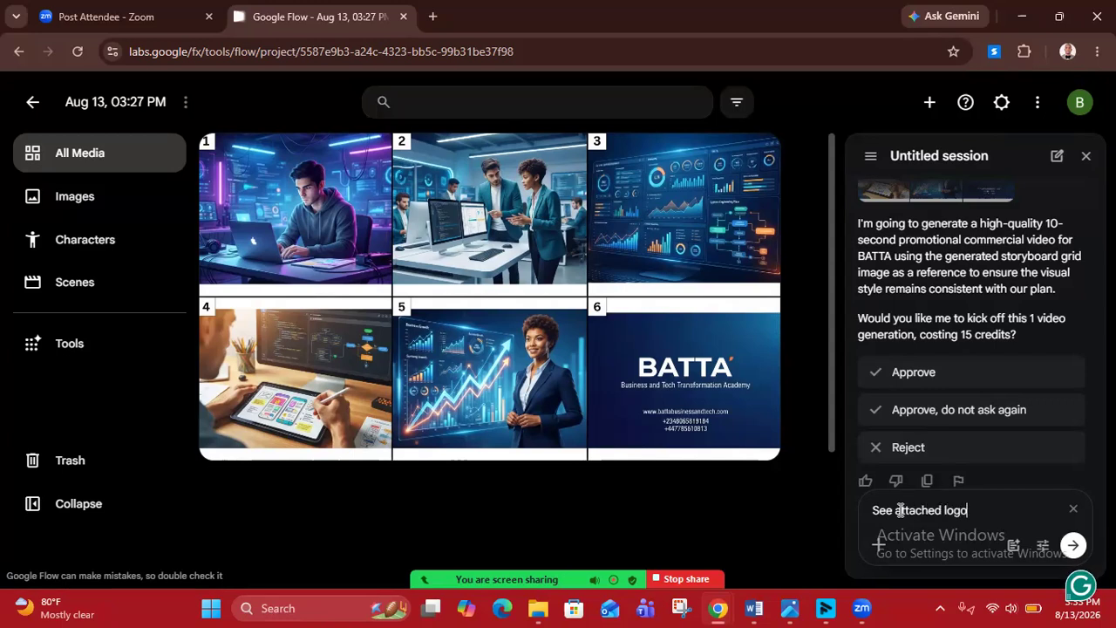
pyautogui.write('business')
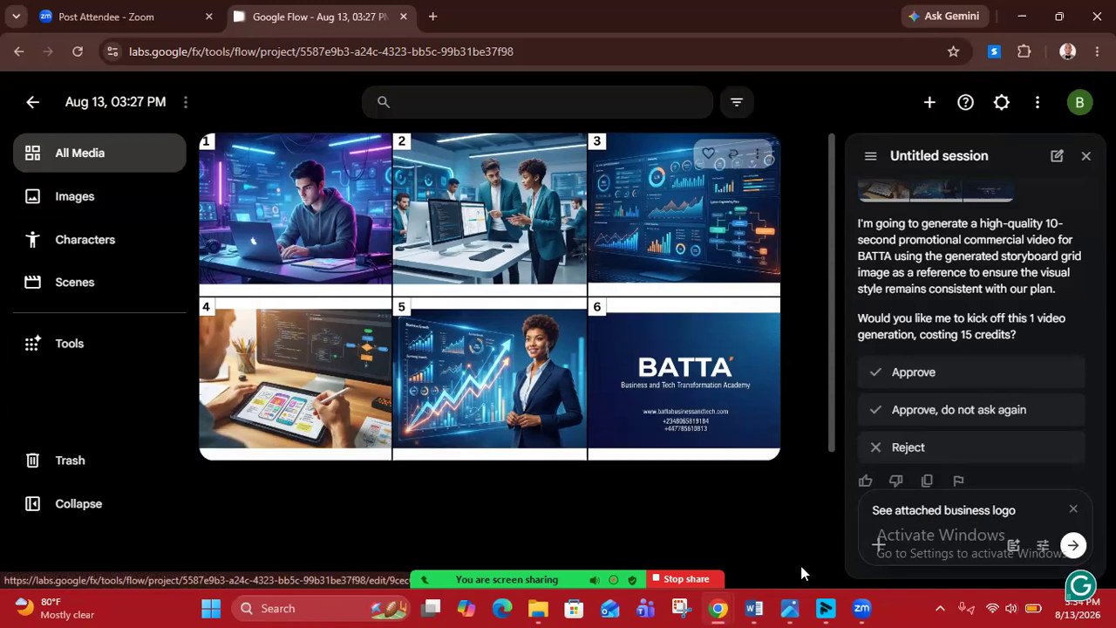
# - Upload the Batta Logo image from the Pictures folder and attach it to the prompt
pyautogui.click(879, 546)
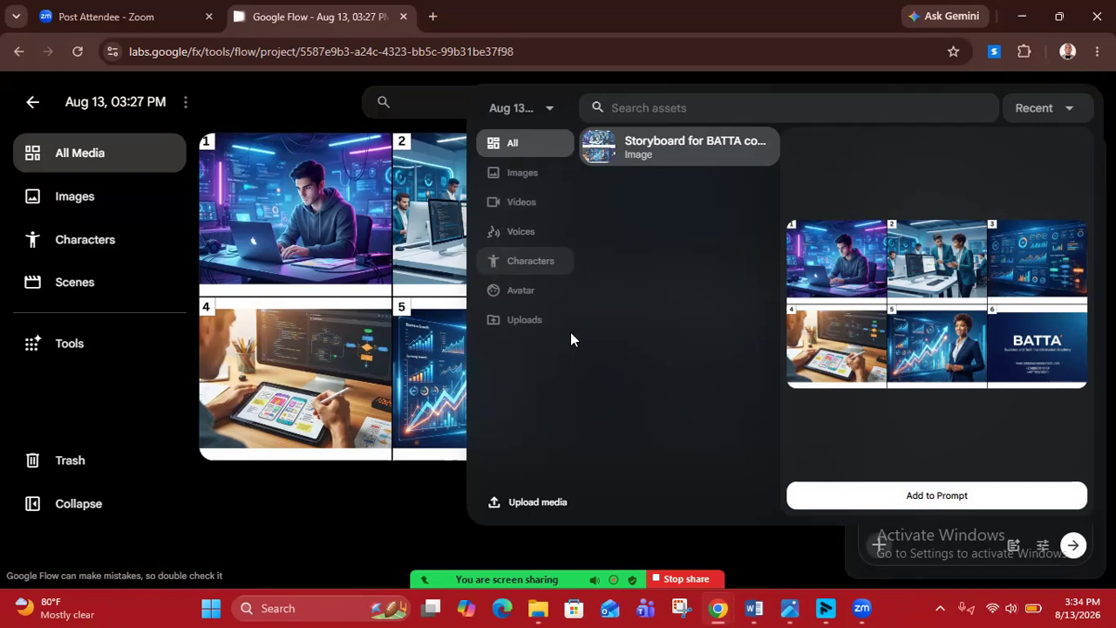
pyautogui.click(526, 497)
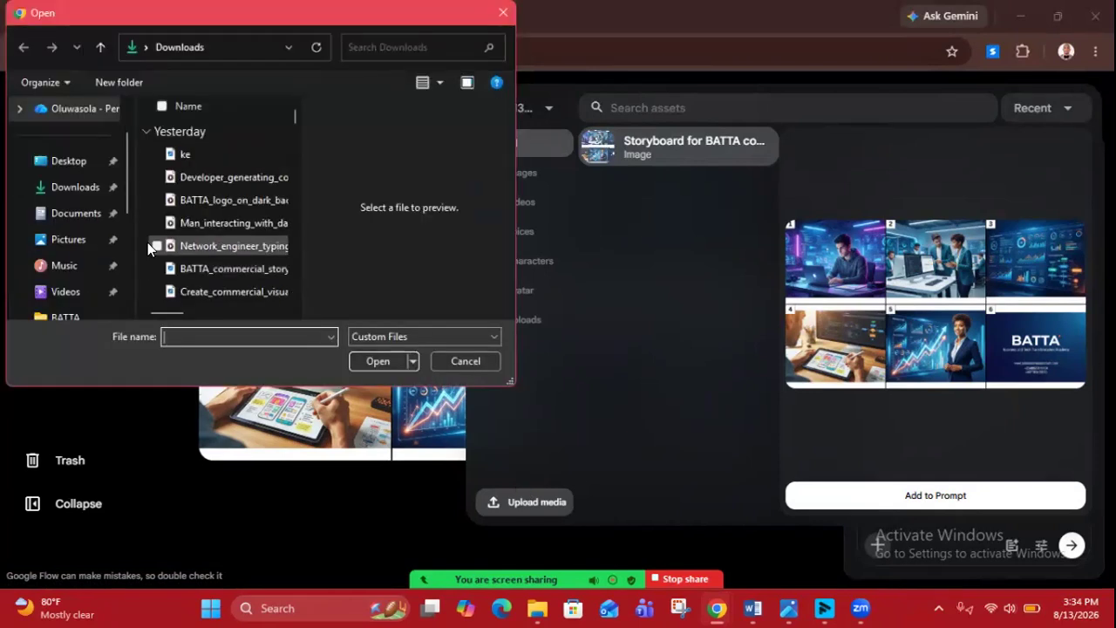
pyautogui.click(75, 240)
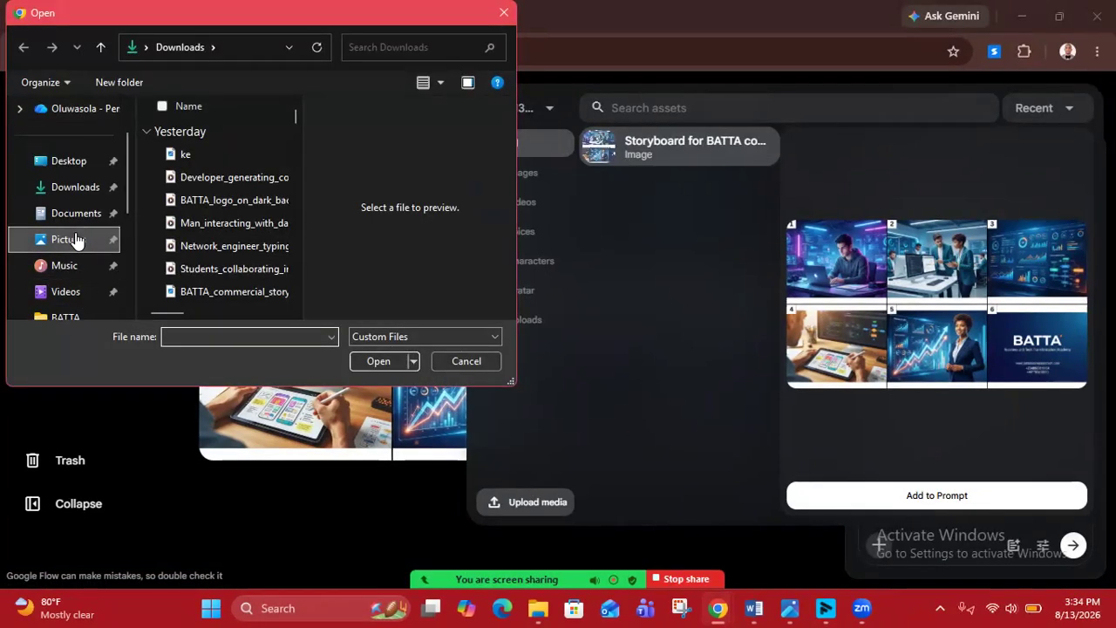
pyautogui.moveTo(294, 112); pyautogui.dragTo(296, 148)
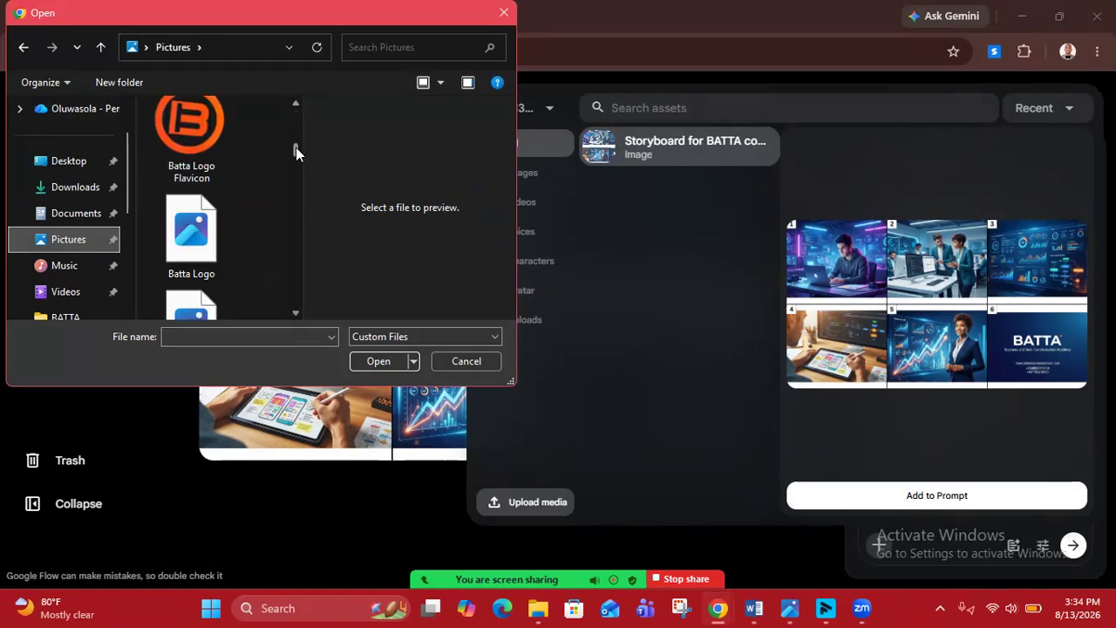
pyautogui.click(205, 237)
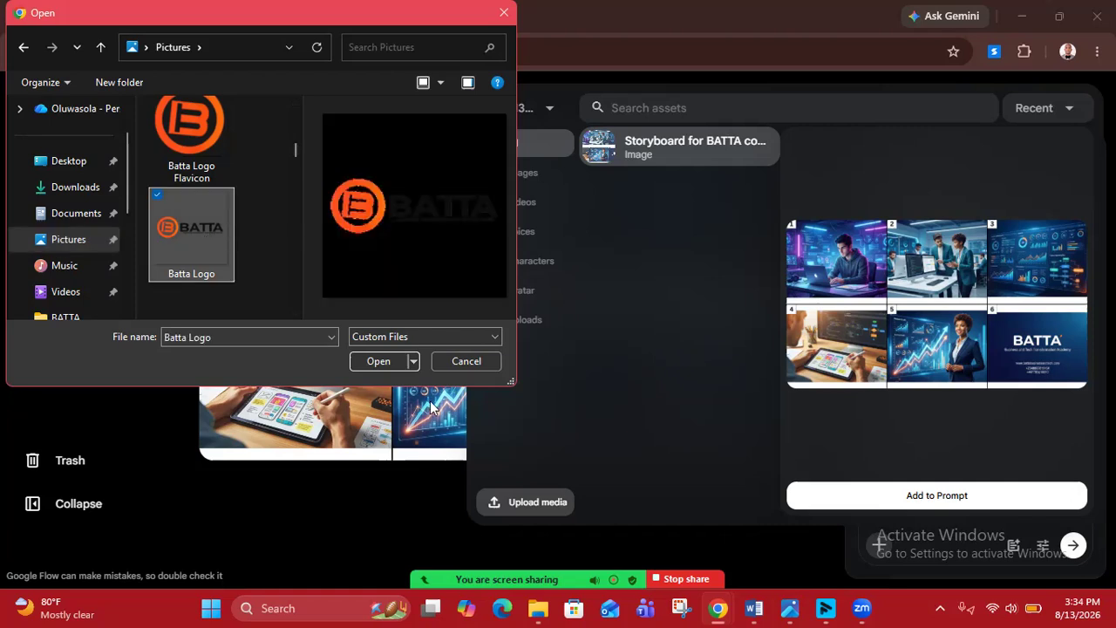
pyautogui.click(381, 362)
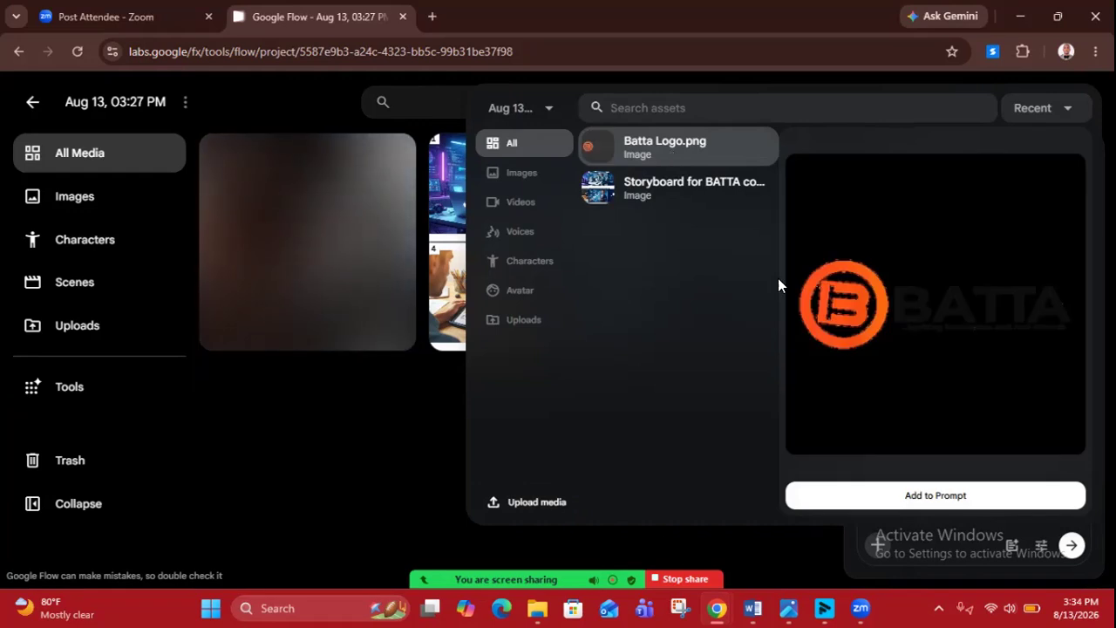
pyautogui.click(934, 496)
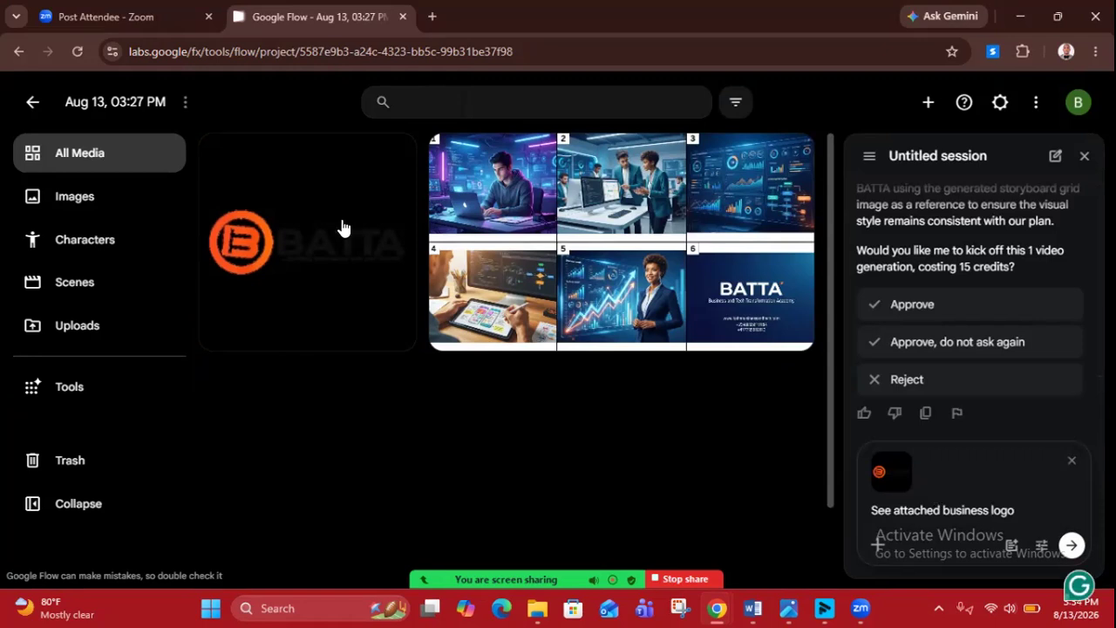
# - Add the sentence "Ensure you retain the logo as it is." to the prompt, accepting the Grammarly correction "as"
pyautogui.moveTo(894, 484)
pyautogui.write('Ensure t')
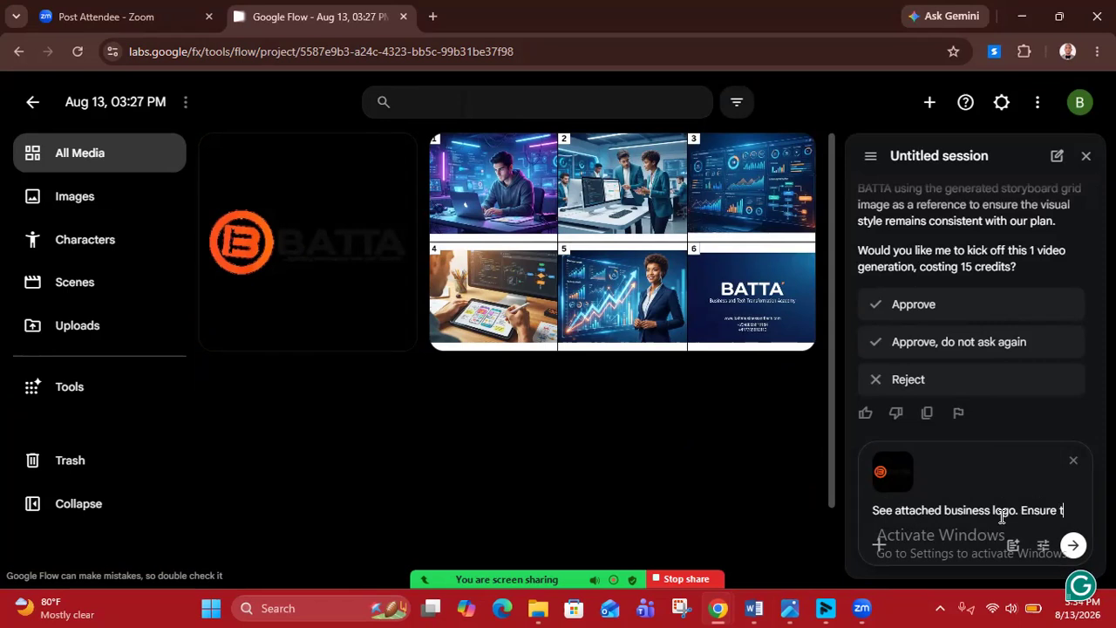
pyautogui.write('he retain ')
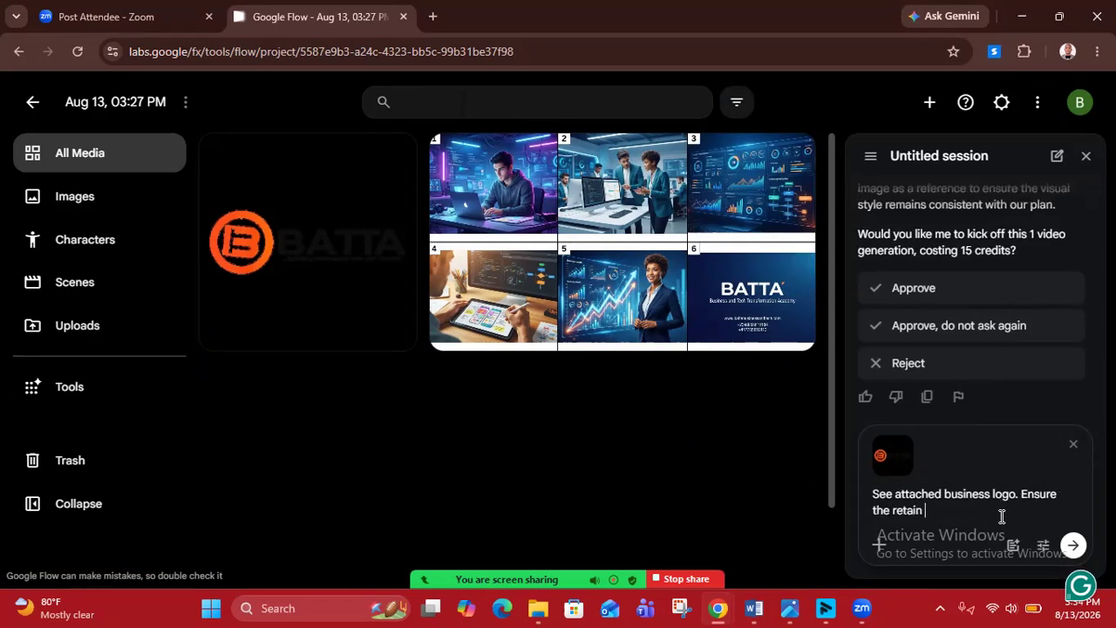
pyautogui.write('the logo')
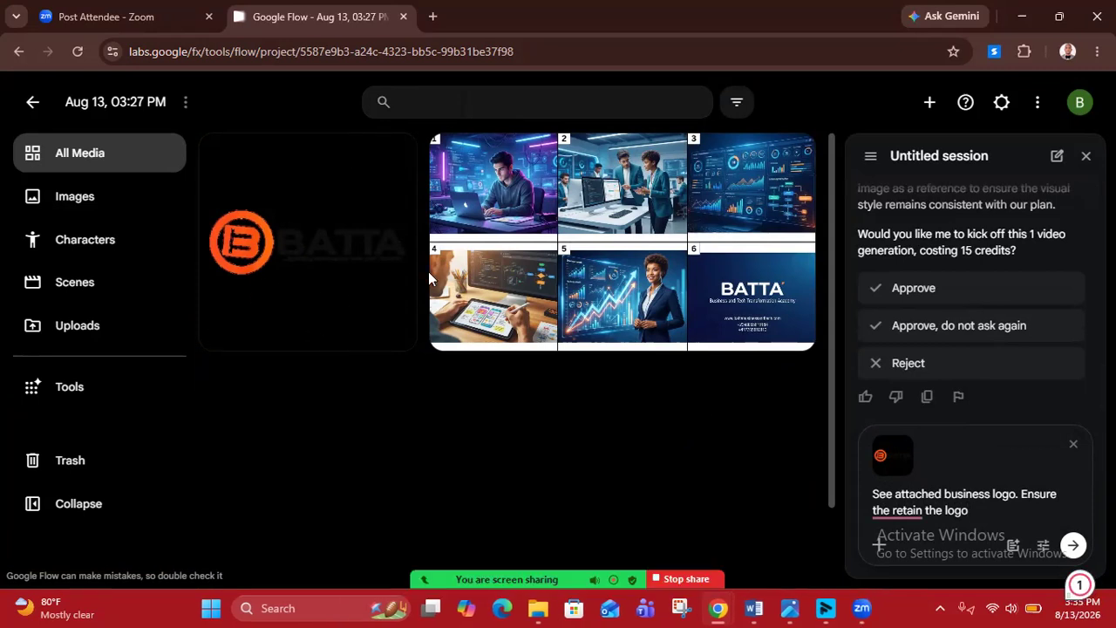
pyautogui.click(890, 514)
pyautogui.press('BackSpace')
pyautogui.press('BackSpace')
pyautogui.press('BackSpace')
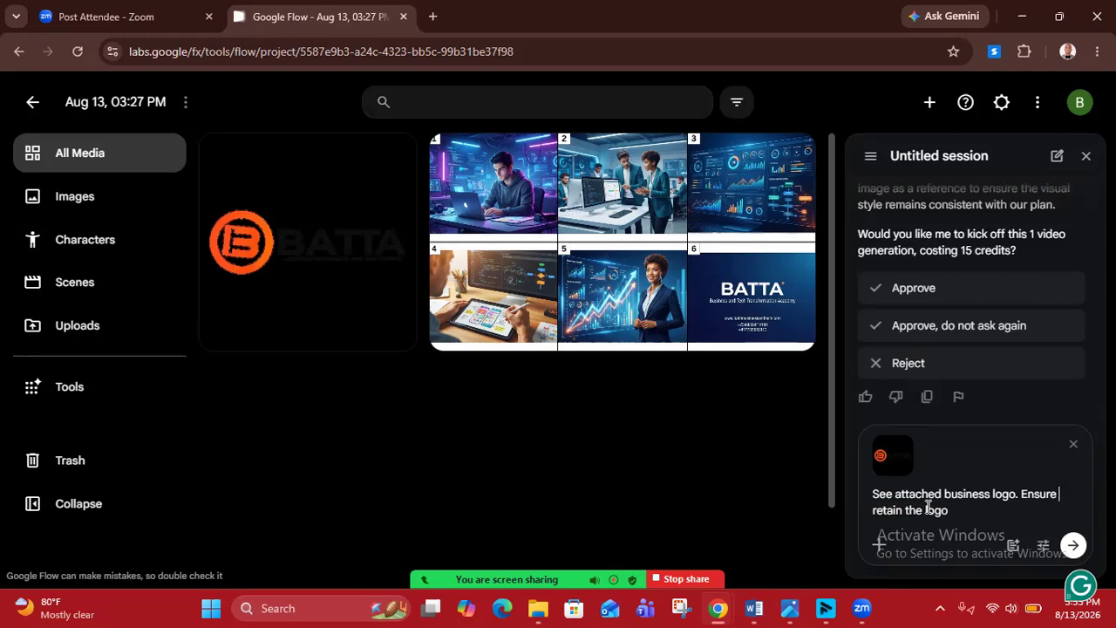
pyautogui.write('you')
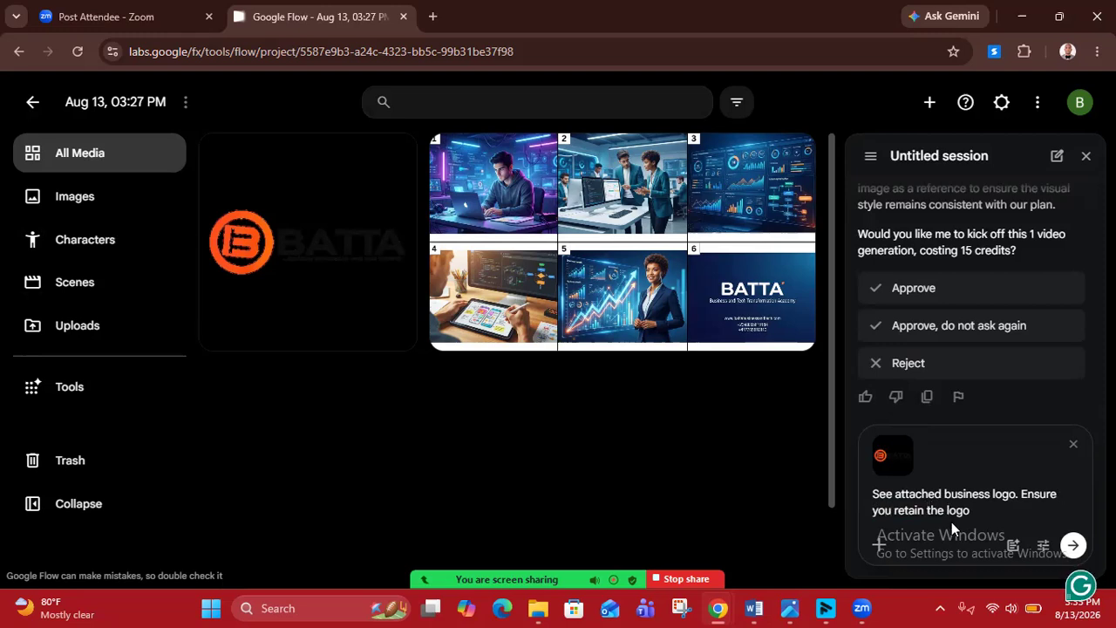
pyautogui.click(970, 512)
pyautogui.write('the way it is.')
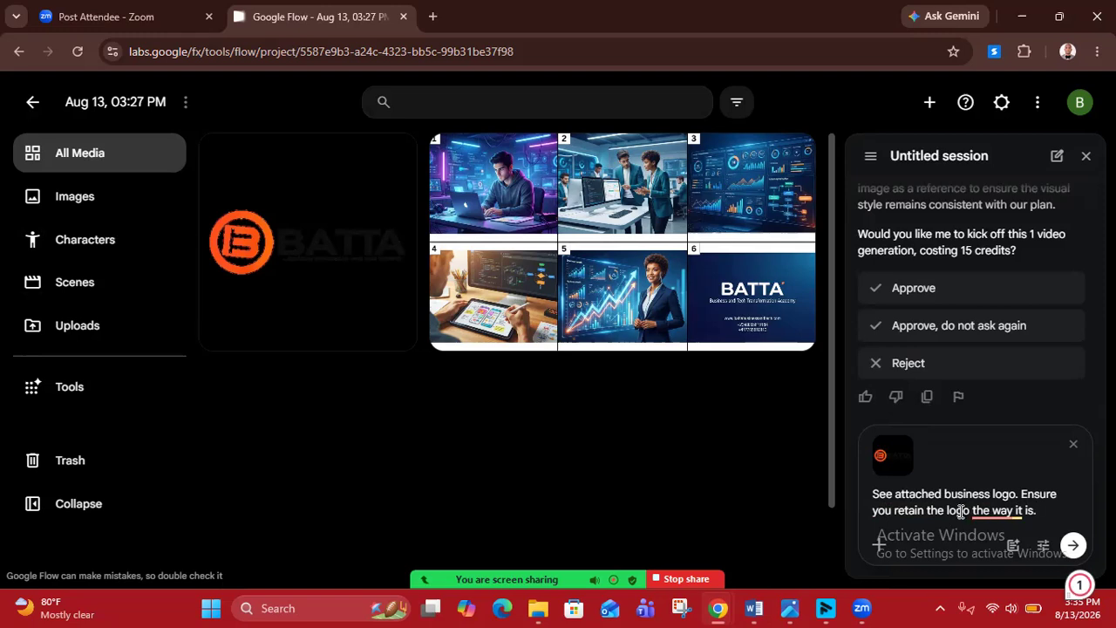
pyautogui.moveTo(995, 511)
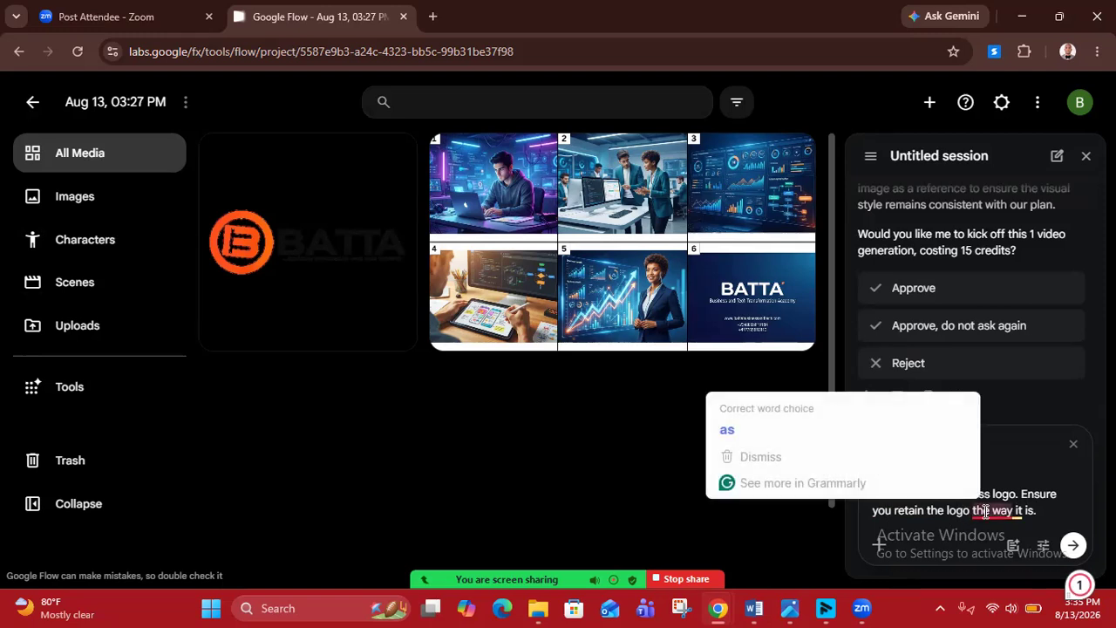
pyautogui.click(864, 431)
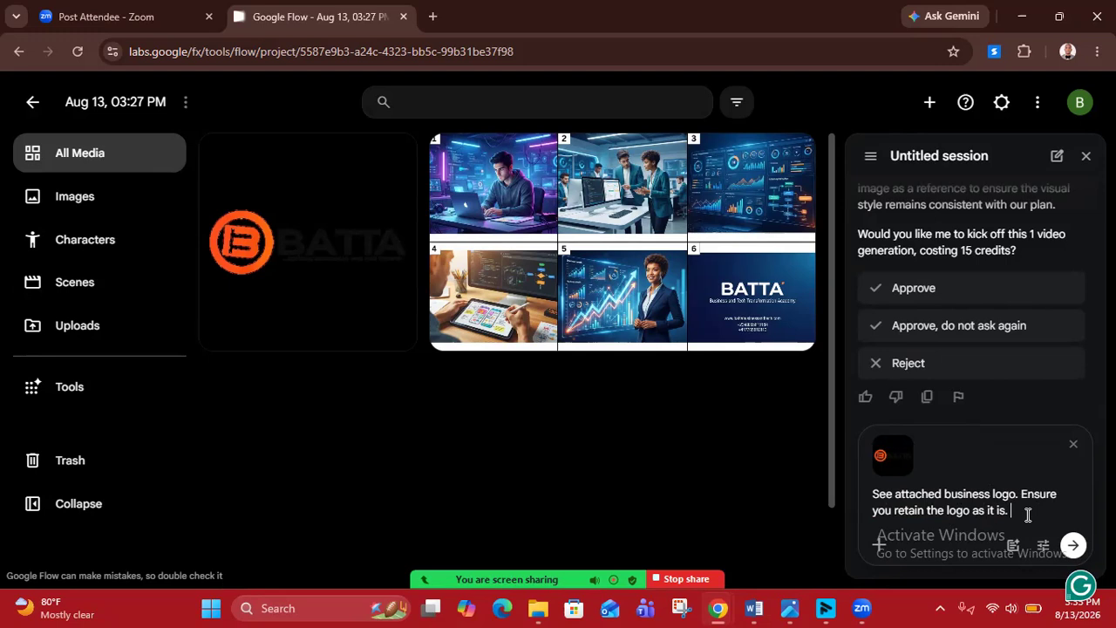
# - Extend the prompt with "Recreate each frame, its details, and the narration"
pyautogui.write('Rem')
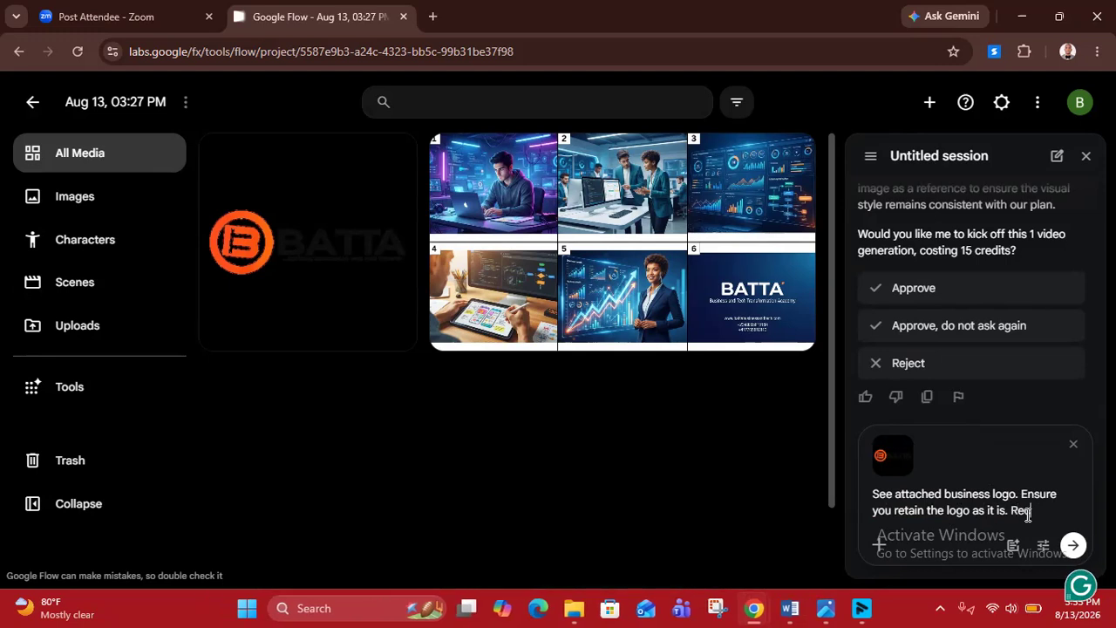
pyautogui.write('reate the')
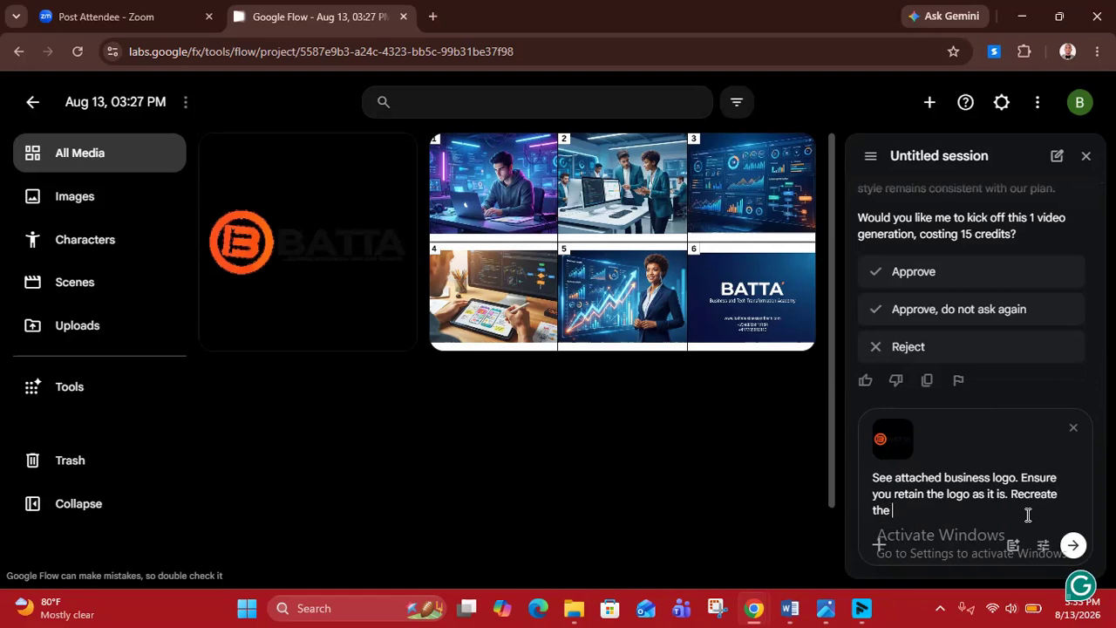
pyautogui.press('BackSpace')
pyautogui.press('BackSpace')
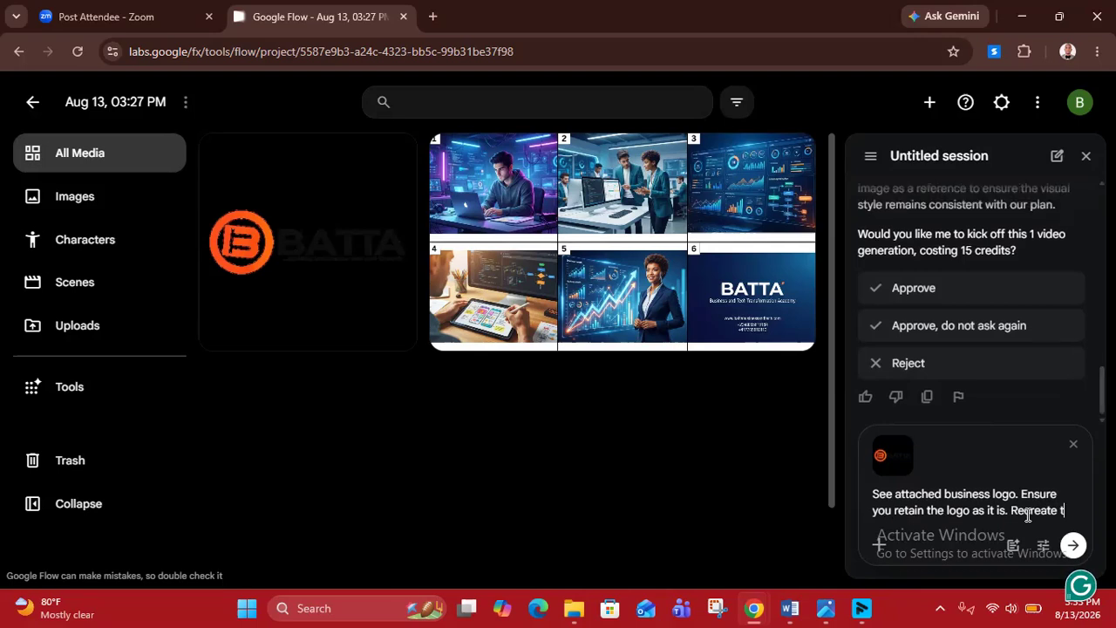
pyautogui.write('each frame')
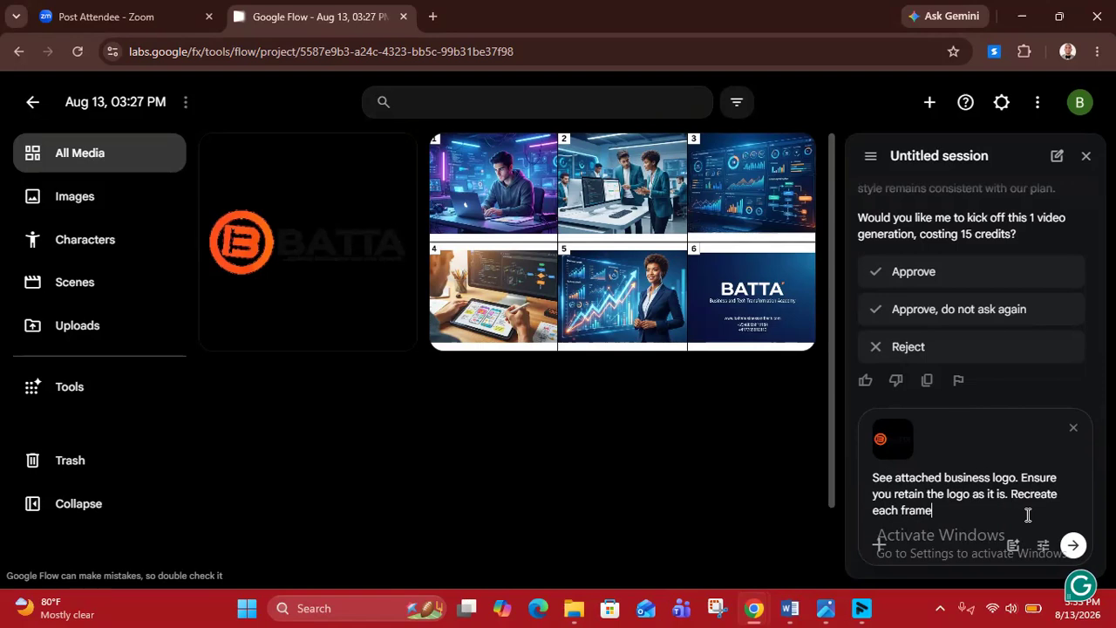
pyautogui.write(', its detai')
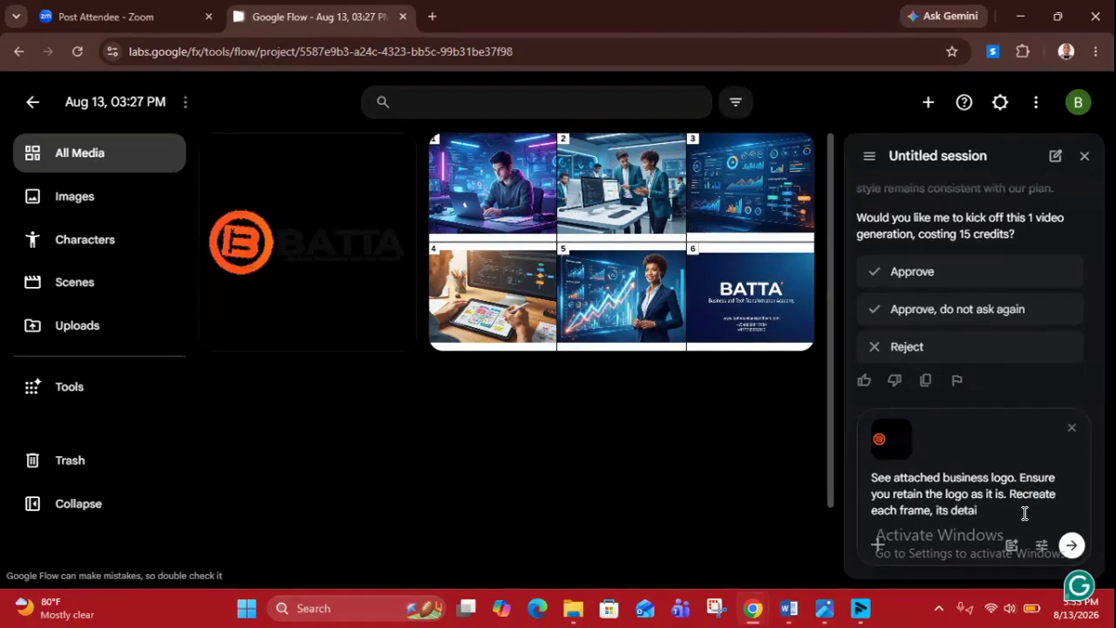
pyautogui.write('ls and')
pyautogui.write('narration')
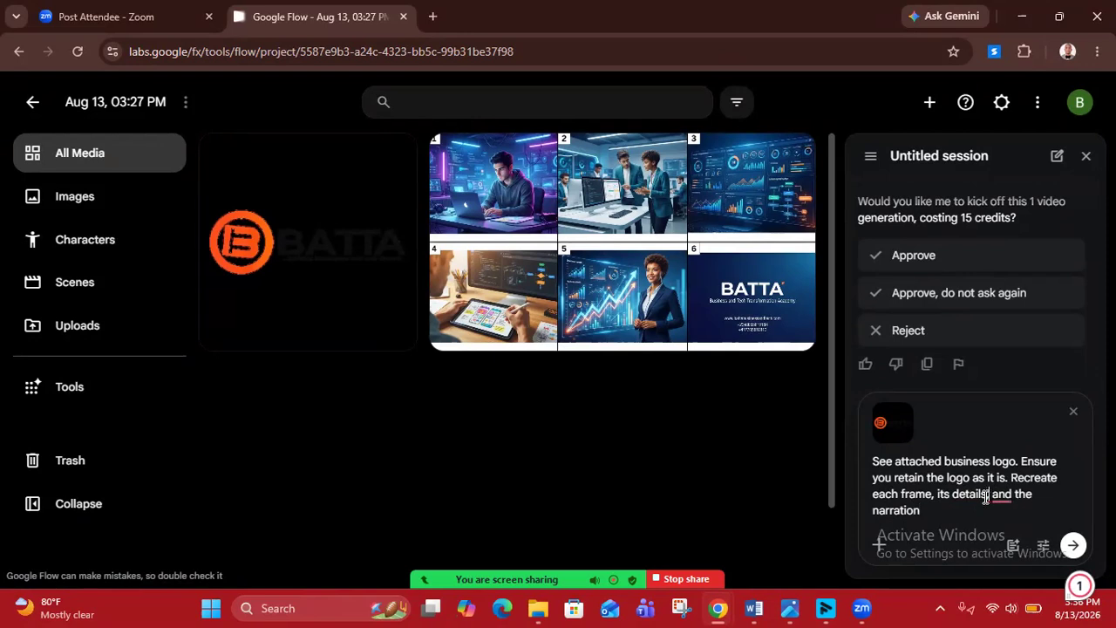
pyautogui.write(',')
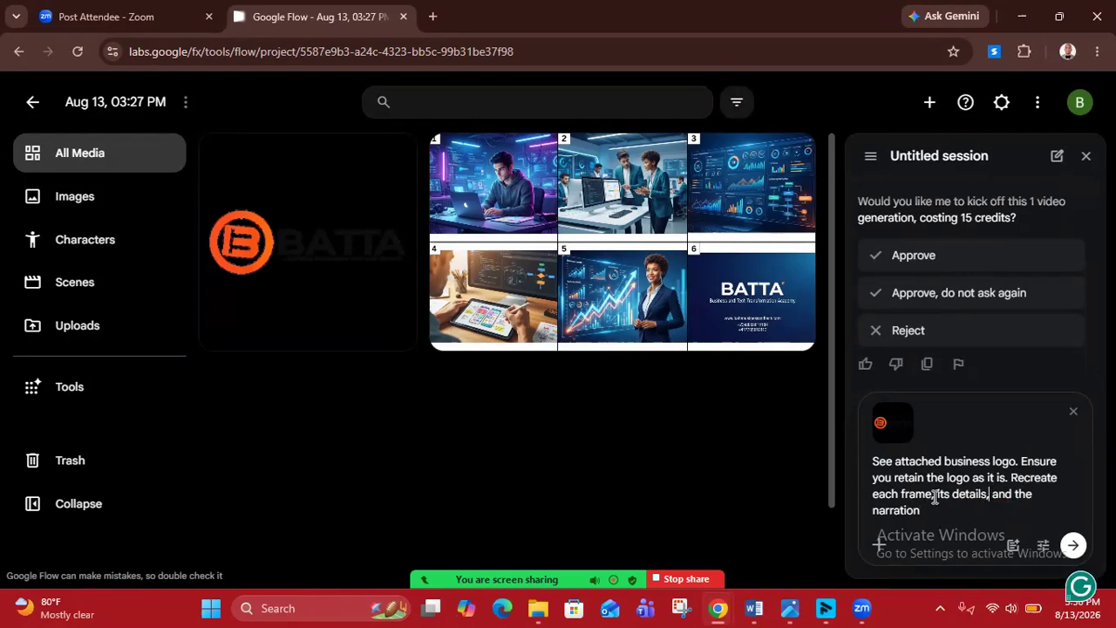
# - Insert "for my UK, US, Canada and Nigeria prospects" after "each frame" and "provide" before "its details" in the prompt
pyautogui.click(932, 496)
pyautogui.write('for my')
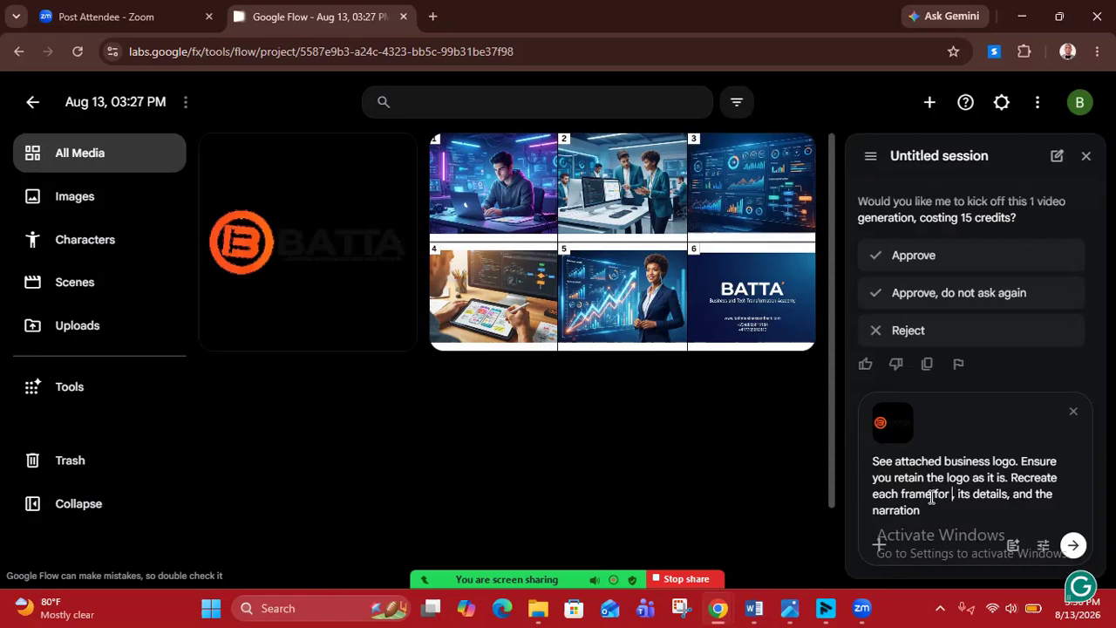
pyautogui.write(' UK, ')
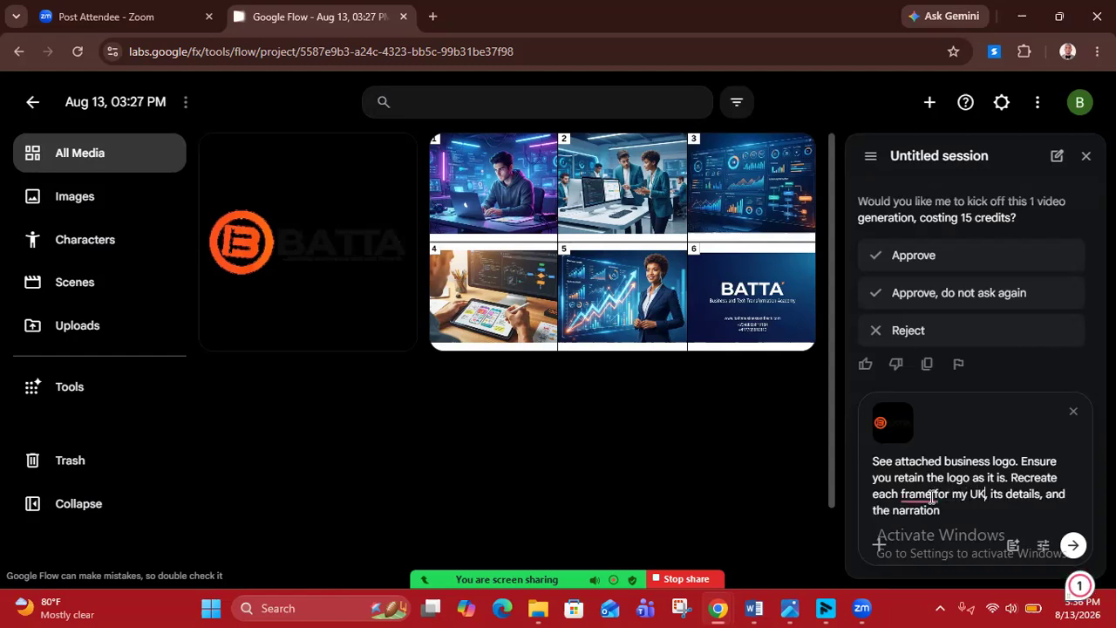
pyautogui.write('US')
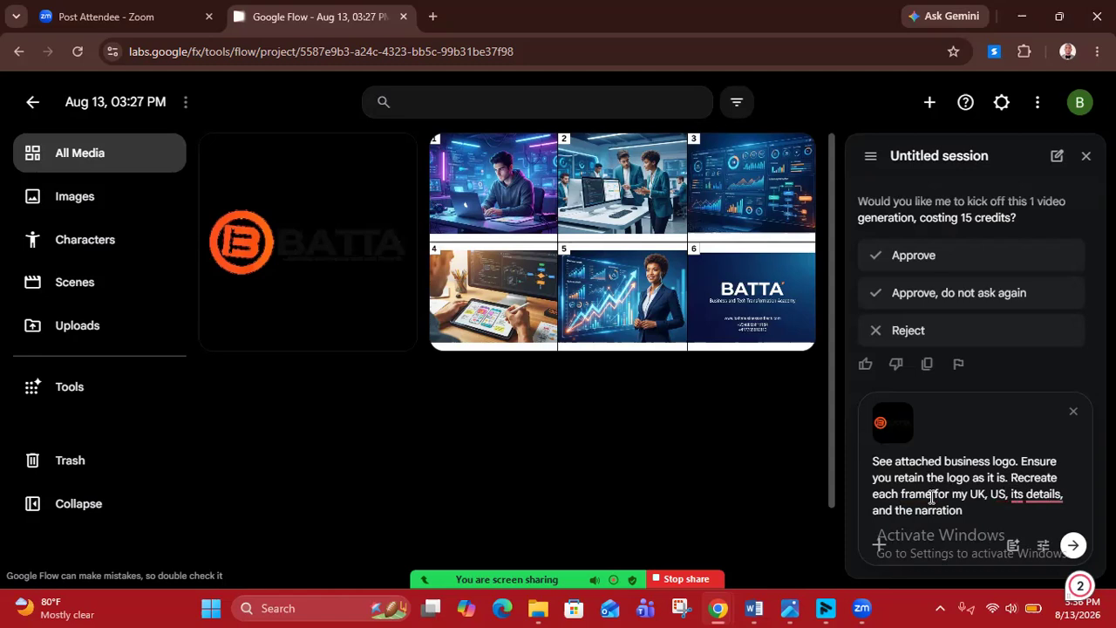
pyautogui.write(', ')
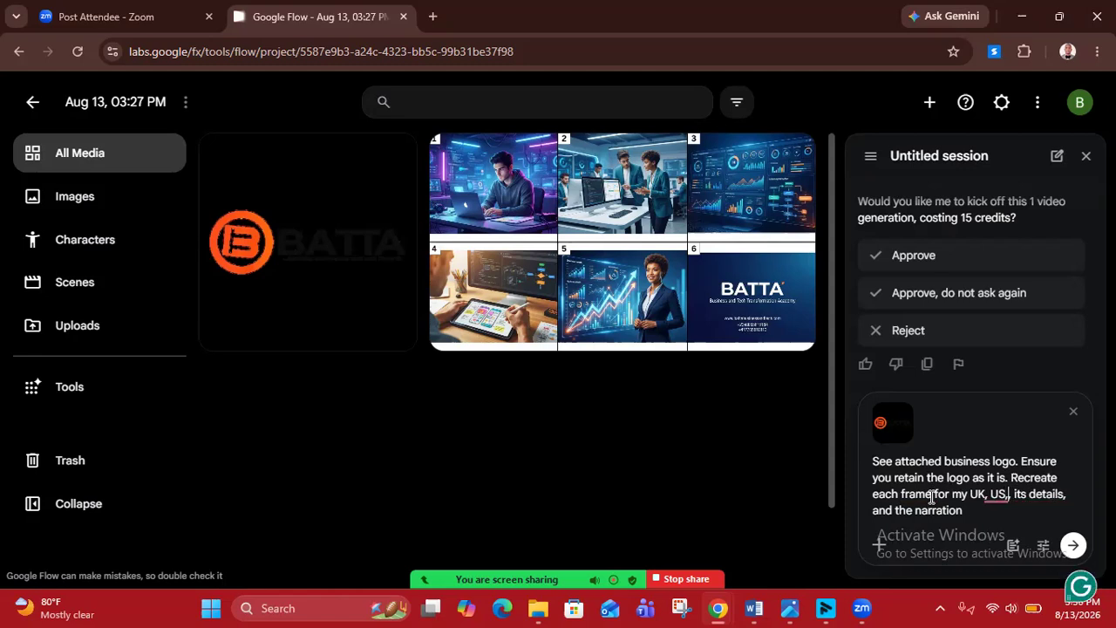
pyautogui.write('Canada')
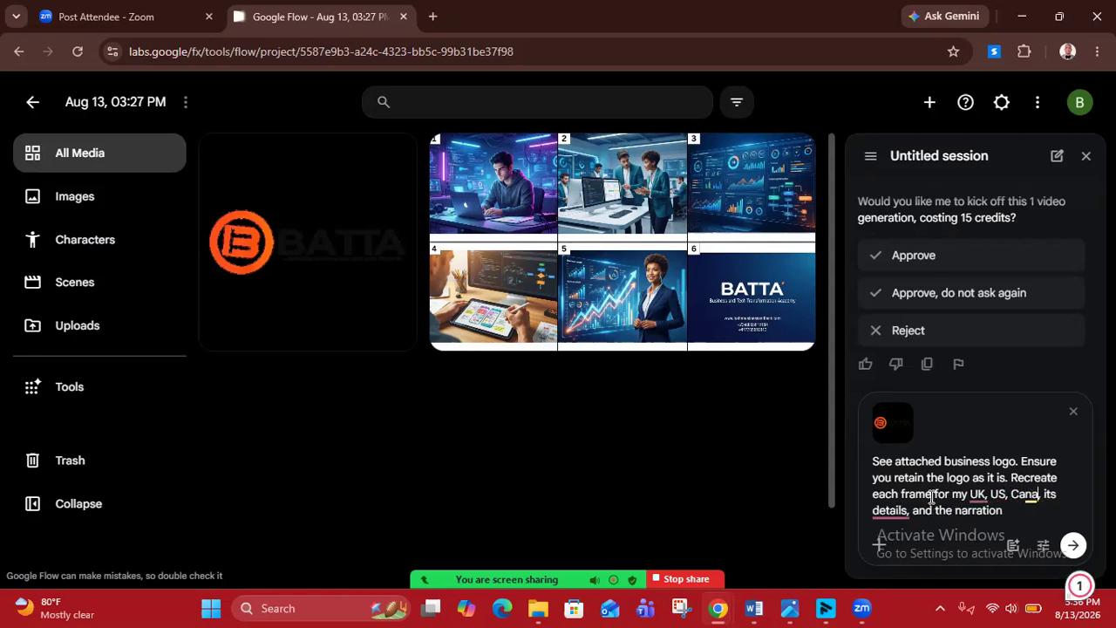
pyautogui.write(' and Nigeria')
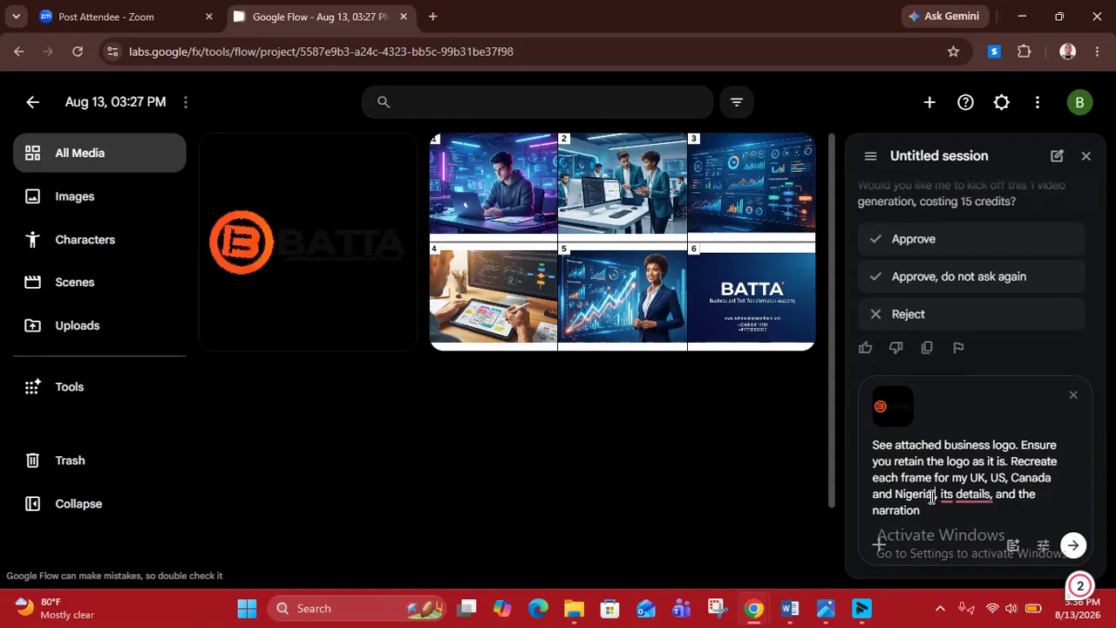
pyautogui.write(' prosped')
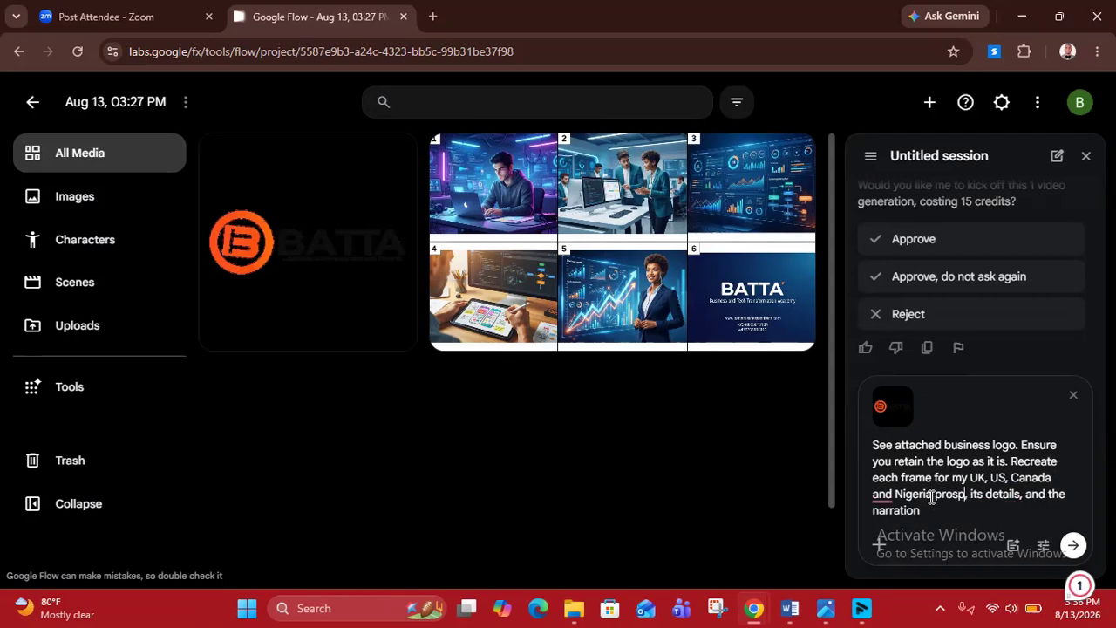
pyautogui.press('BackSpace')
pyautogui.write('cts')
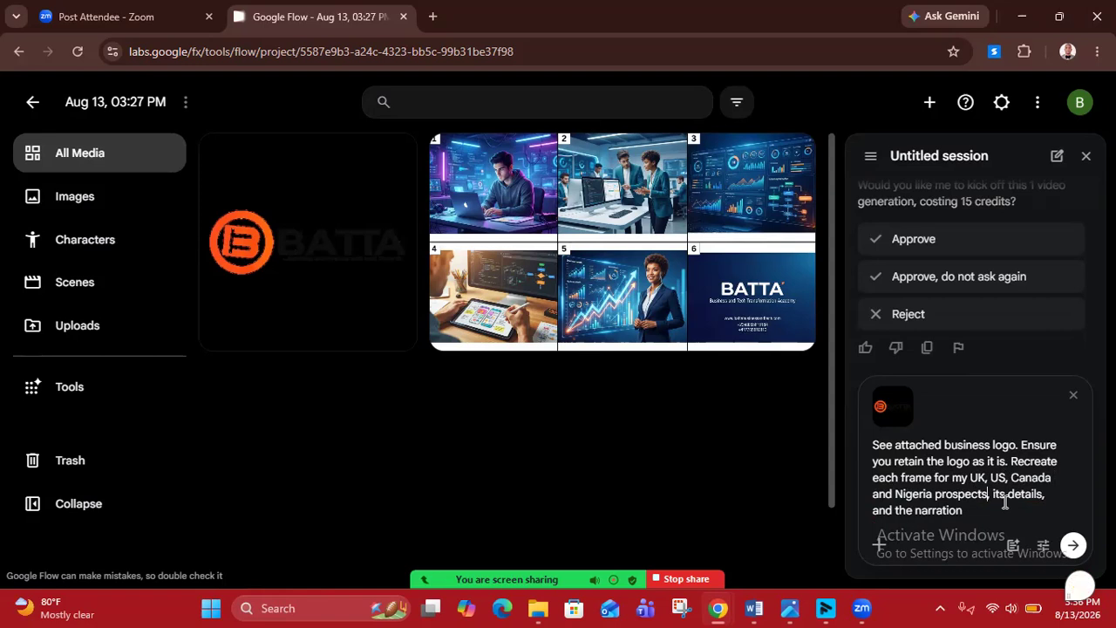
pyautogui.write('provide')
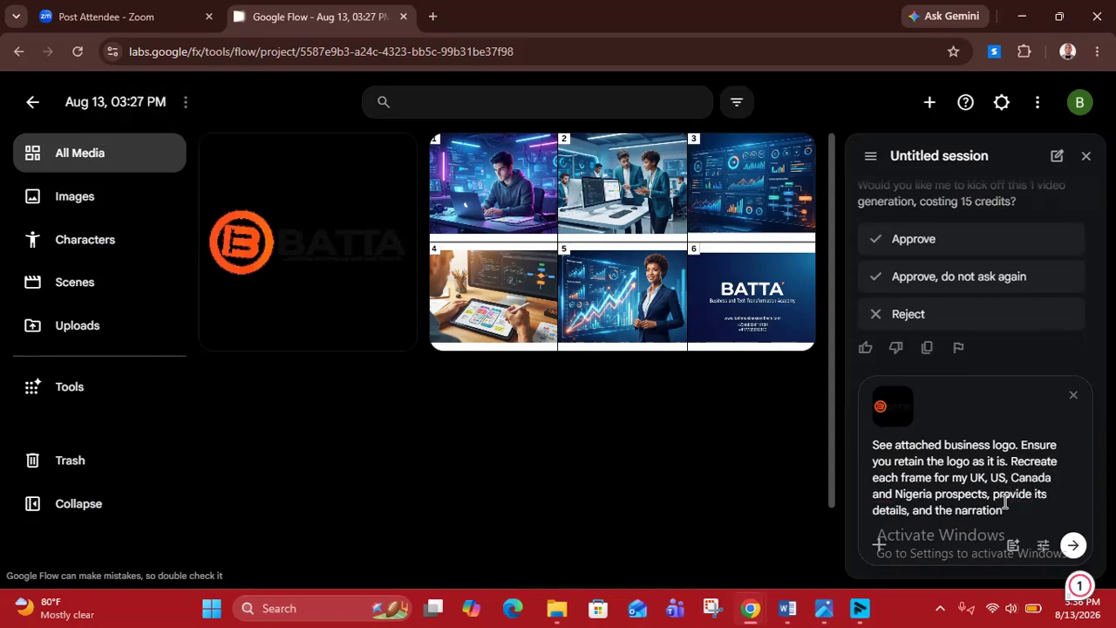
# - Replace "its" with "frame" before "details" in the prompt
pyautogui.press('Right')
pyautogui.press('BackSpace')
pyautogui.press('BackSpace')
pyautogui.press('BackSpace')
pyautogui.press('BackSpace')
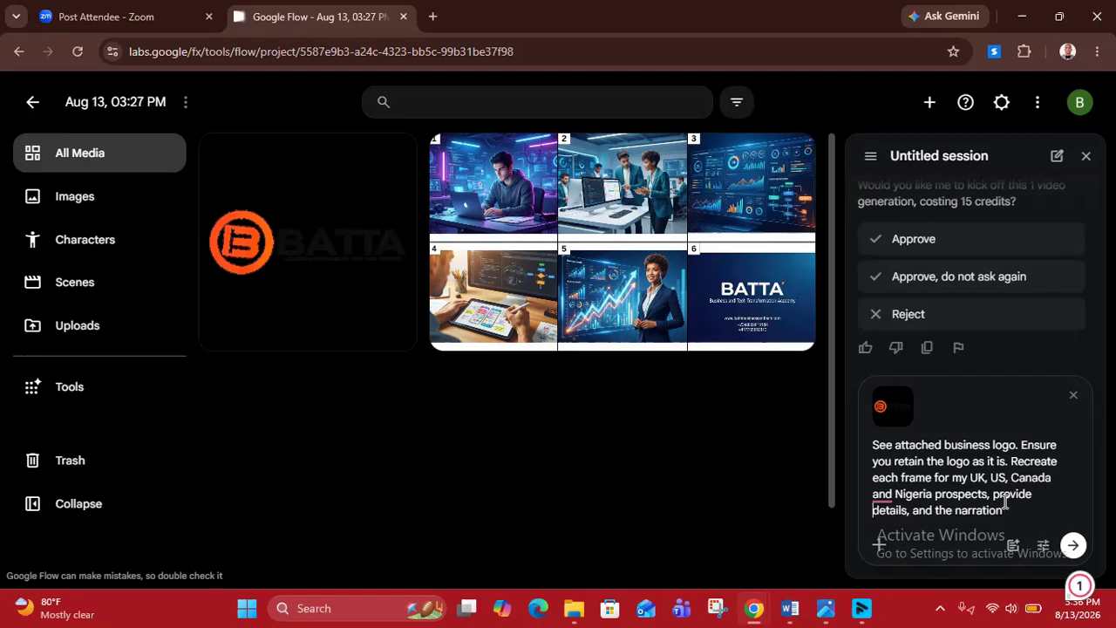
pyautogui.write('frame')
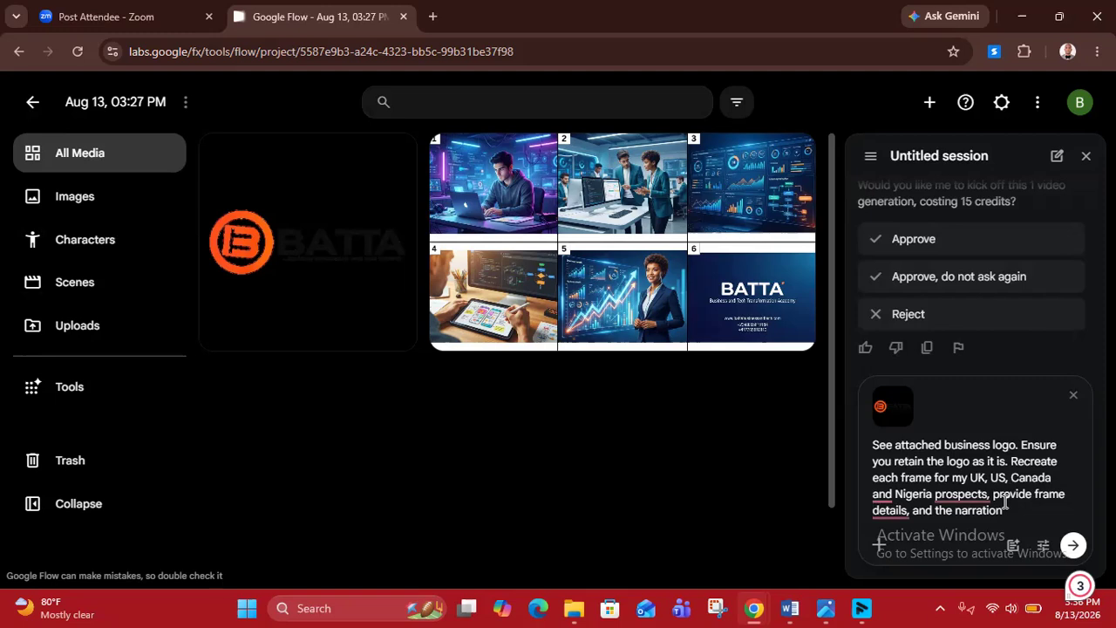
# - Change "the narration" at the end of the prompt to "their narrations."
pyautogui.press('Right')
pyautogui.press('Right')
pyautogui.press('Right')
pyautogui.press('Right')
pyautogui.press('Right')
pyautogui.press('Right')
pyautogui.press('Right')
pyautogui.press('Right')
pyautogui.press('Right')
pyautogui.press('Right')
pyautogui.write('ir')
pyautogui.press('Right')
pyautogui.press('Right')
pyautogui.press('Right')
pyautogui.press('Right')
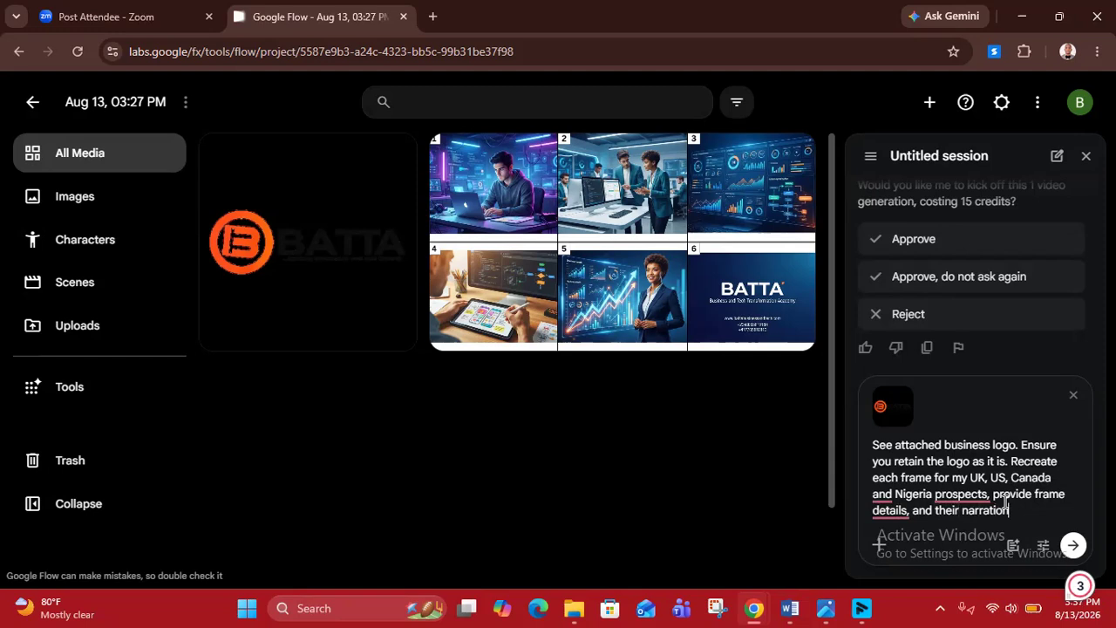
pyautogui.write('s')
# - Insert "short and punchy" before "their narrations" in the prompt
pyautogui.press('Left')
pyautogui.press('Left')
pyautogui.press('Left')
pyautogui.press('Left')
pyautogui.press('Left')
pyautogui.press('Left')
pyautogui.press('Left')
pyautogui.press('Left')
pyautogui.press('Left')
pyautogui.press('Left')
pyautogui.press('Left')
pyautogui.press('Left')
pyautogui.press('Left')
pyautogui.press('Left')
pyautogui.press('Left')
pyautogui.write('short ')
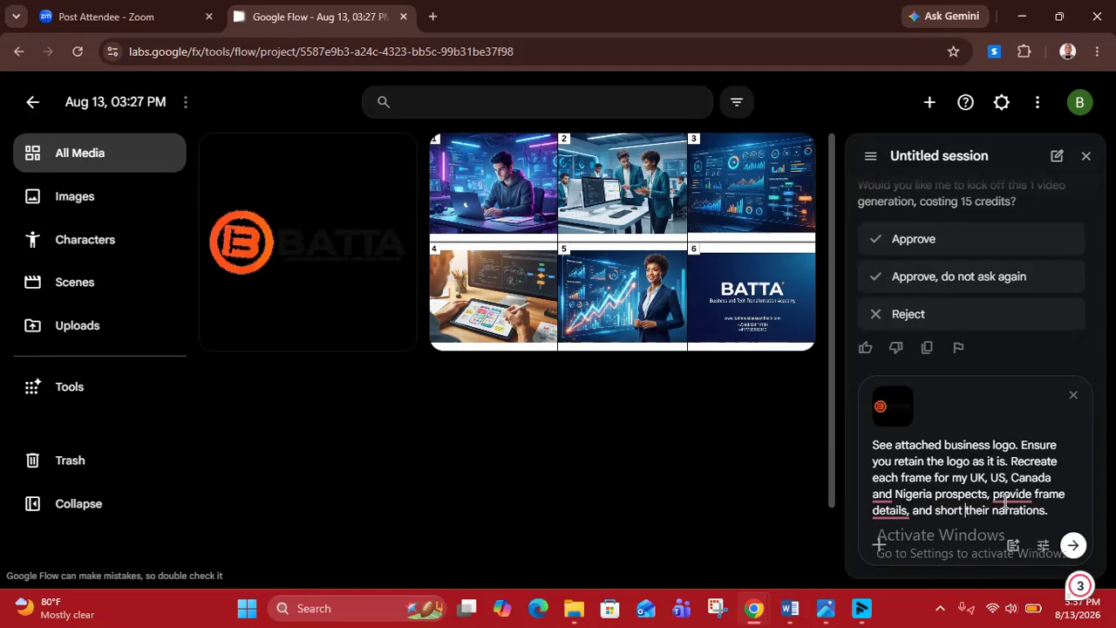
pyautogui.write('and pu')
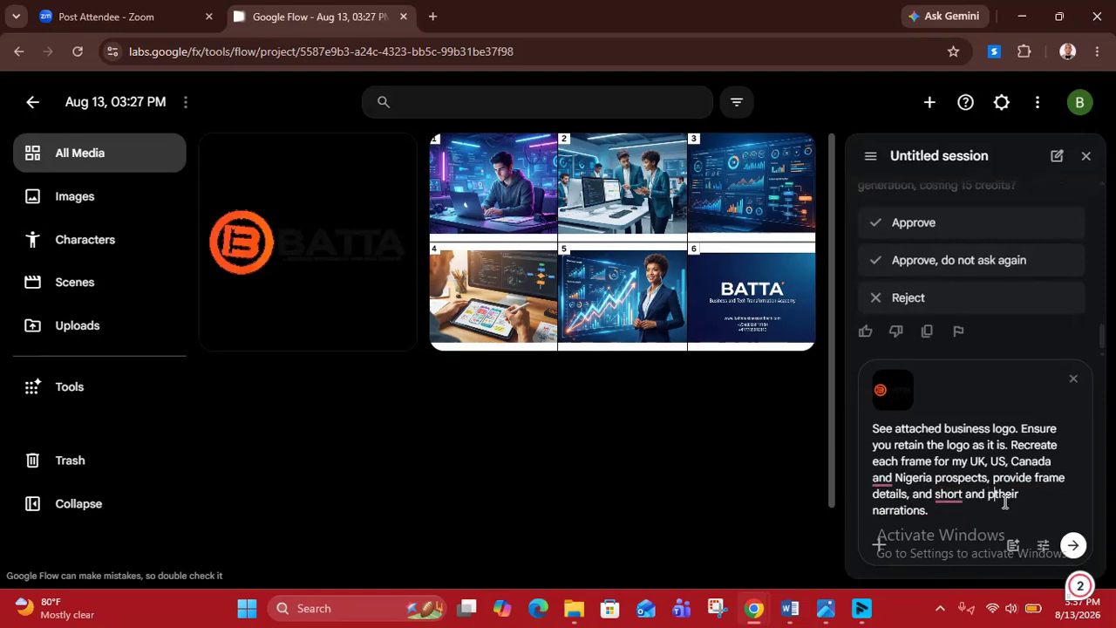
pyautogui.write('nchy')
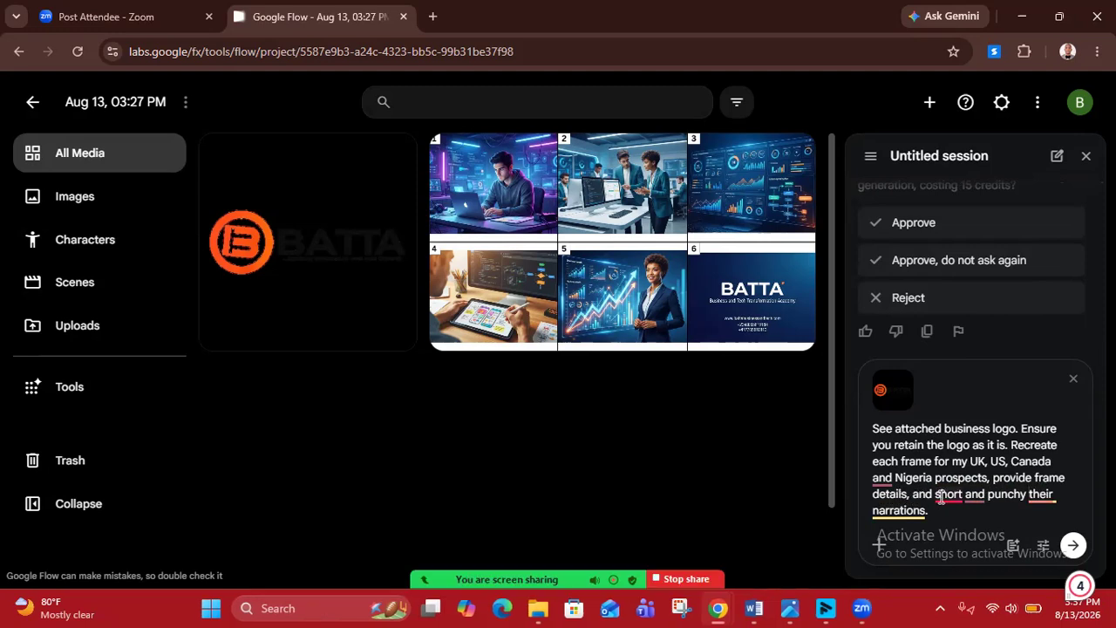
# - Move "their" in front of "short and punchy", and add "for use" after "See attached business logo"
pyautogui.moveTo(942, 498)
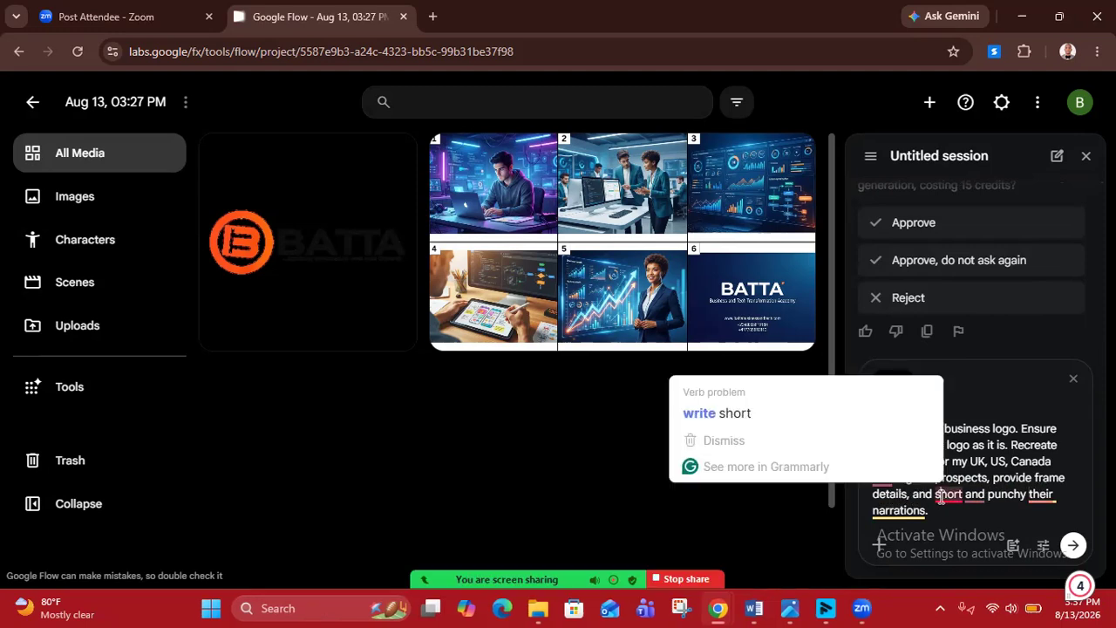
pyautogui.click(936, 495)
pyautogui.write('their')
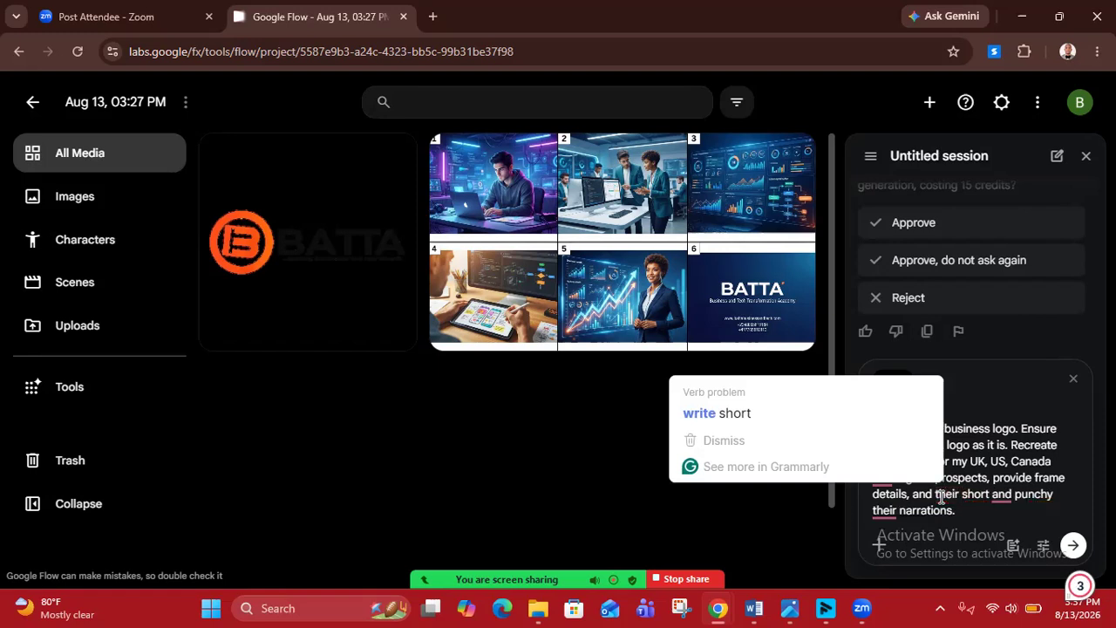
pyautogui.doubleClick(887, 510)
pyautogui.press('BackSpace')
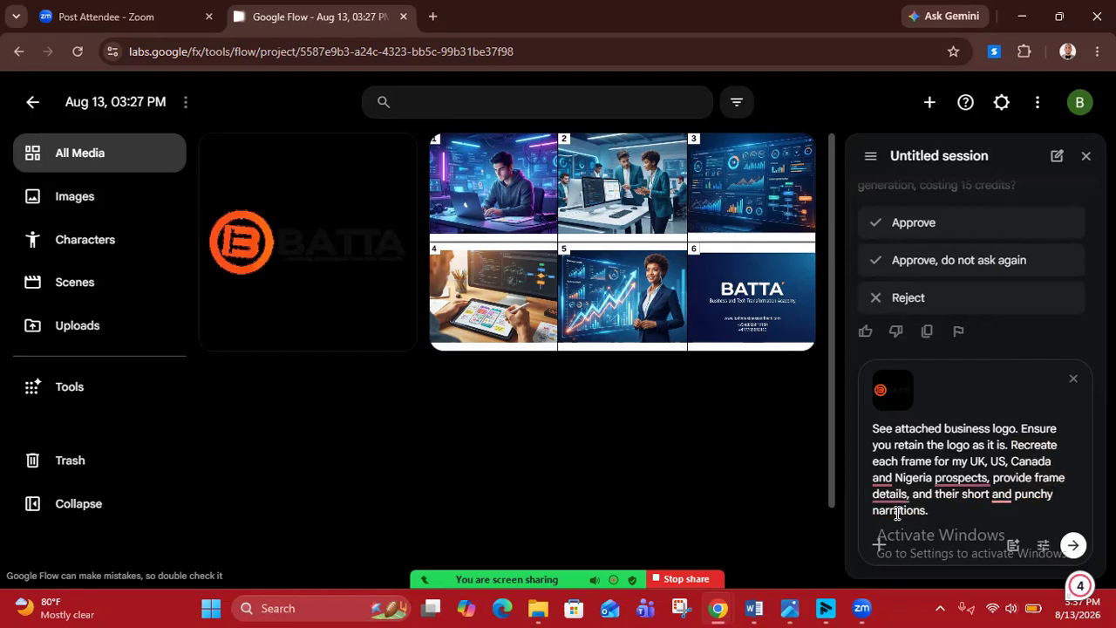
pyautogui.click(1014, 428)
pyautogui.write('for use')
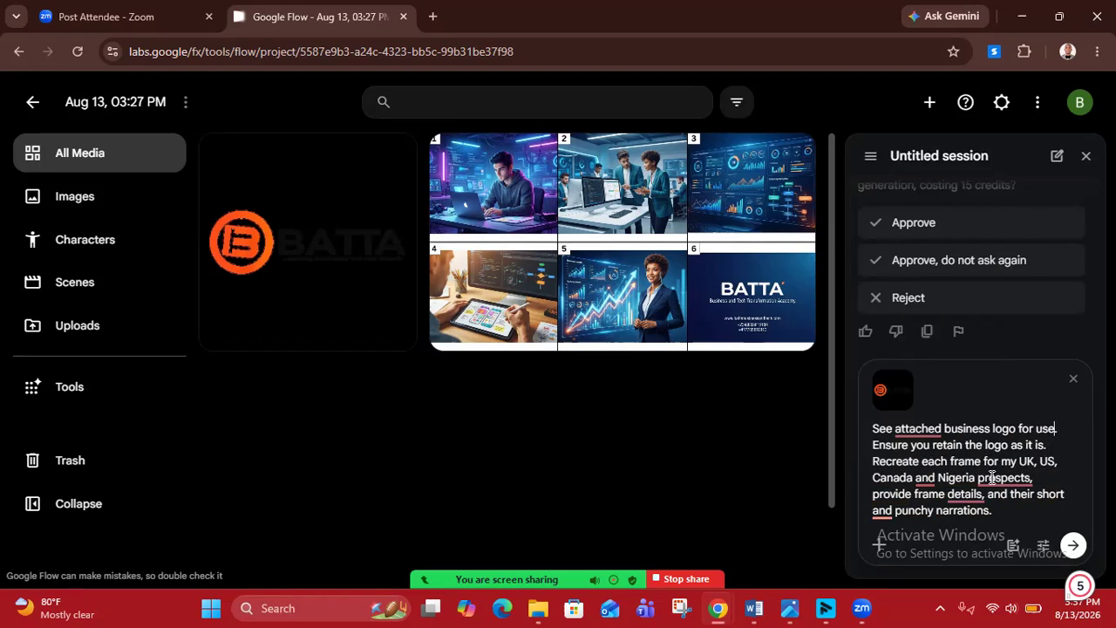
# - Accept the Grammarly corrections adding a comma after "Canada" and a semicolon after "prospects", and send the prompt
pyautogui.moveTo(923, 482)
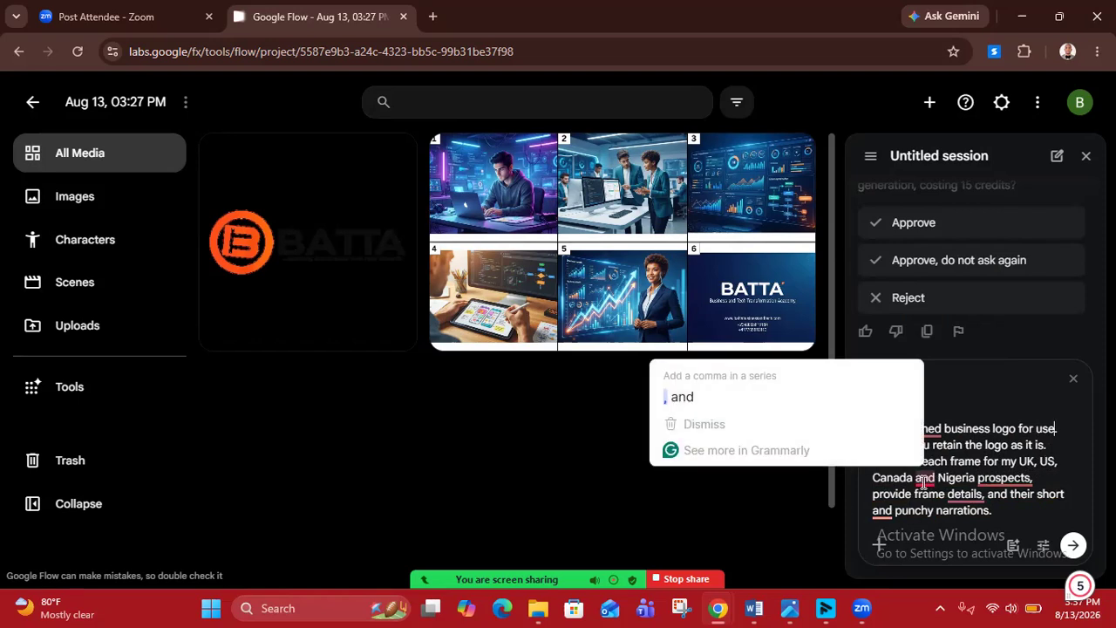
pyautogui.click(760, 394)
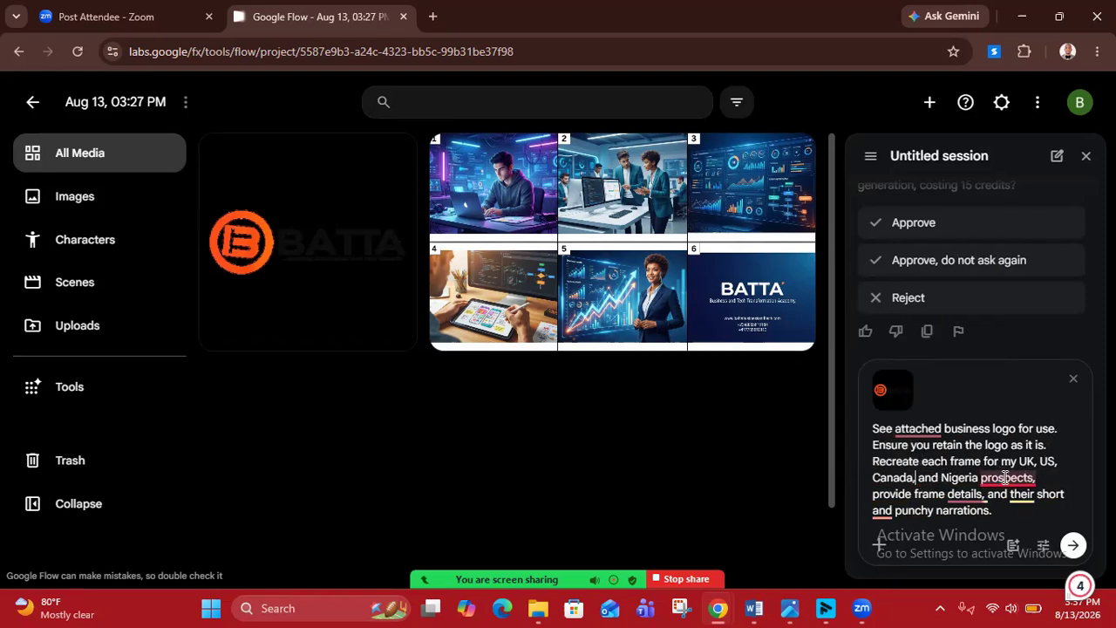
pyautogui.moveTo(1006, 477)
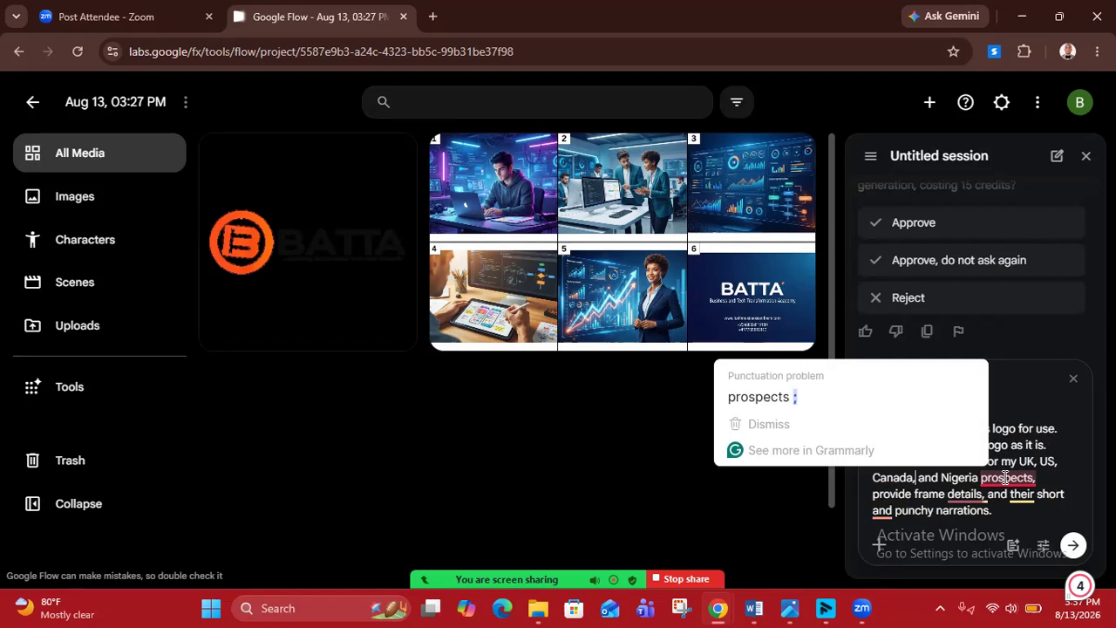
pyautogui.click(795, 398)
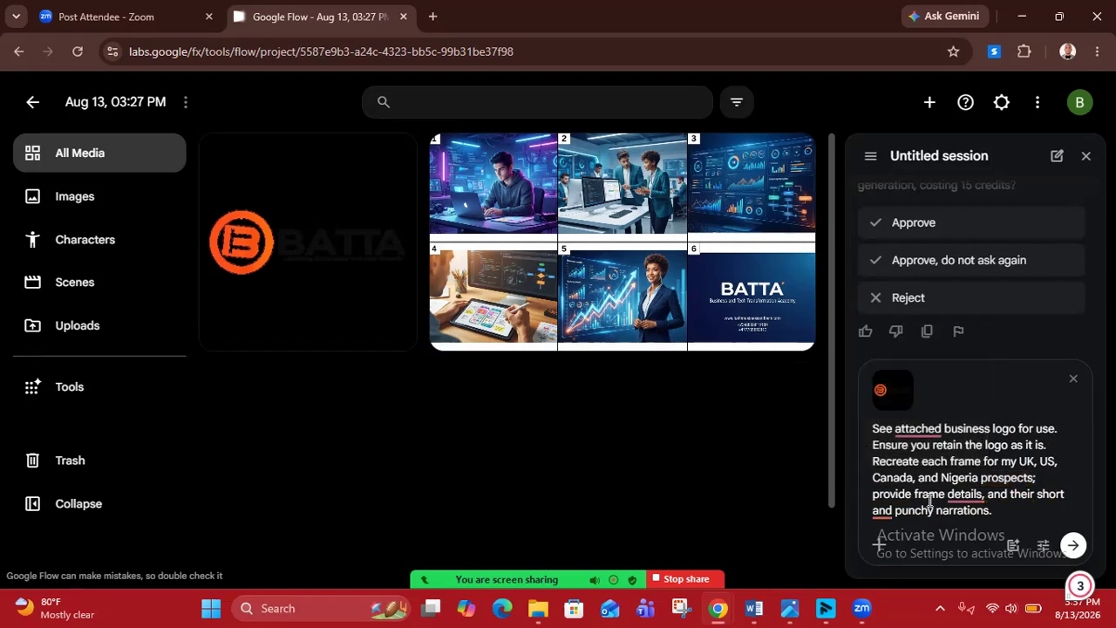
pyautogui.moveTo(970, 495)
pyautogui.click(715, 414)
pyautogui.click(1075, 547)
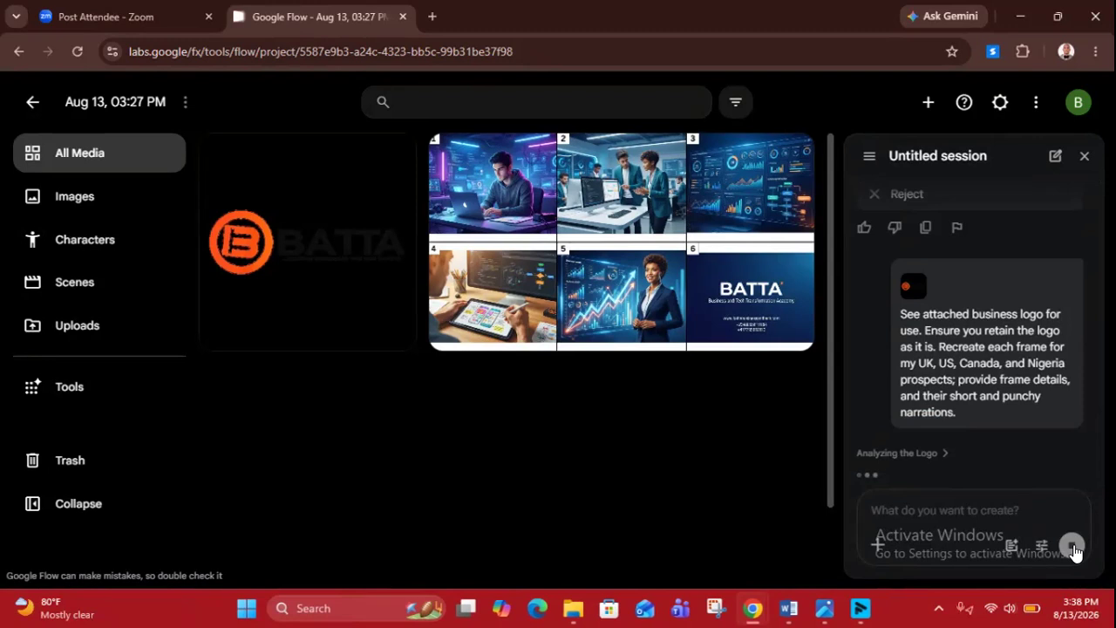
# - Review the regional commercial campaign response from its introduction through the frame-by-frame visual details and US/UK/Canada and Nigeria narrations
pyautogui.moveTo(755, 219)
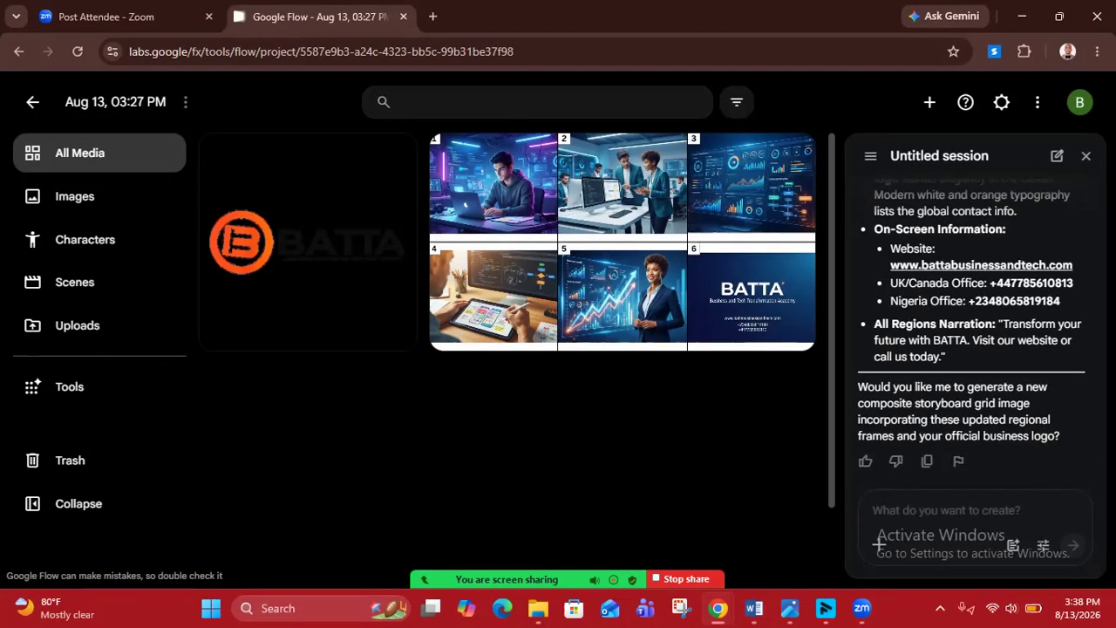
pyautogui.scroll(2, 972, 332)
pyautogui.scroll(5, 972, 331)
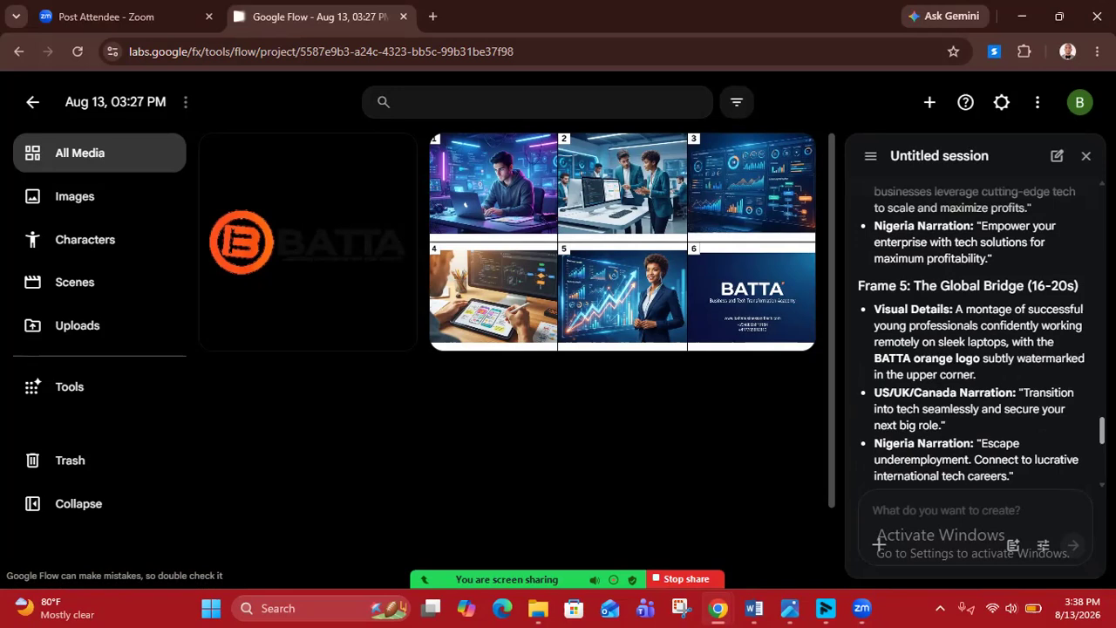
pyautogui.scroll(4, 972, 331)
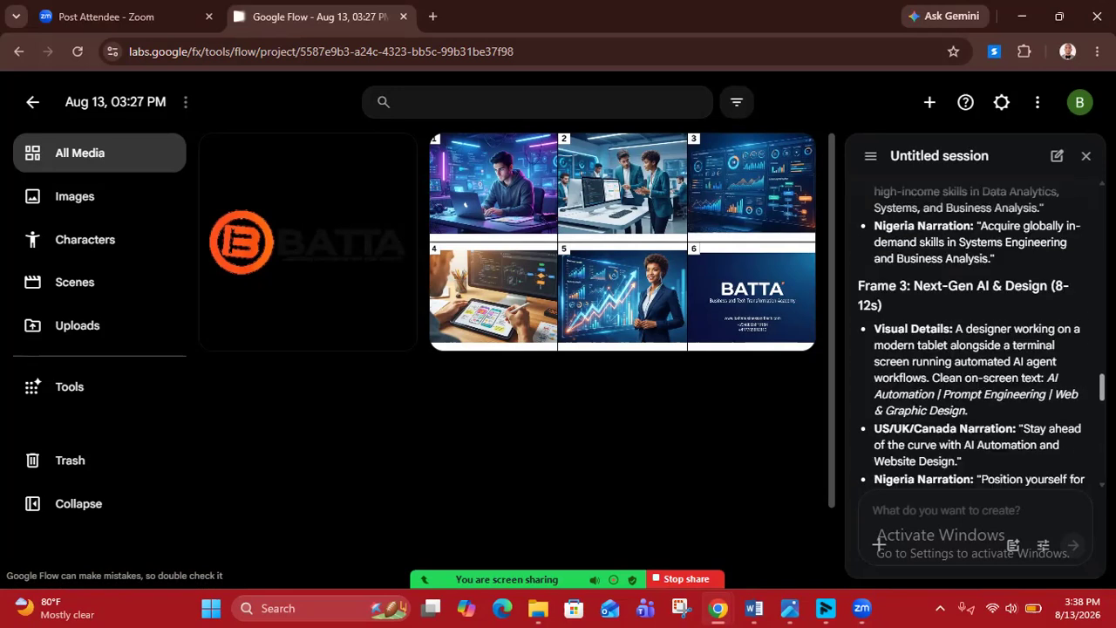
pyautogui.scroll(3, 972, 332)
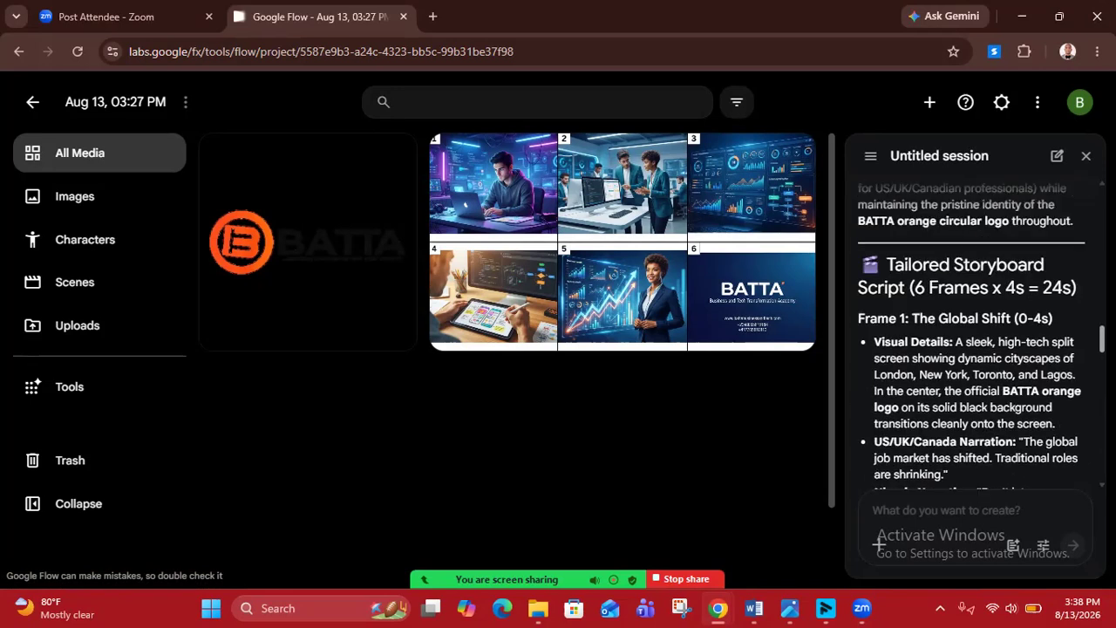
pyautogui.scroll(2, 972, 331)
pyautogui.scroll(1, 972, 331)
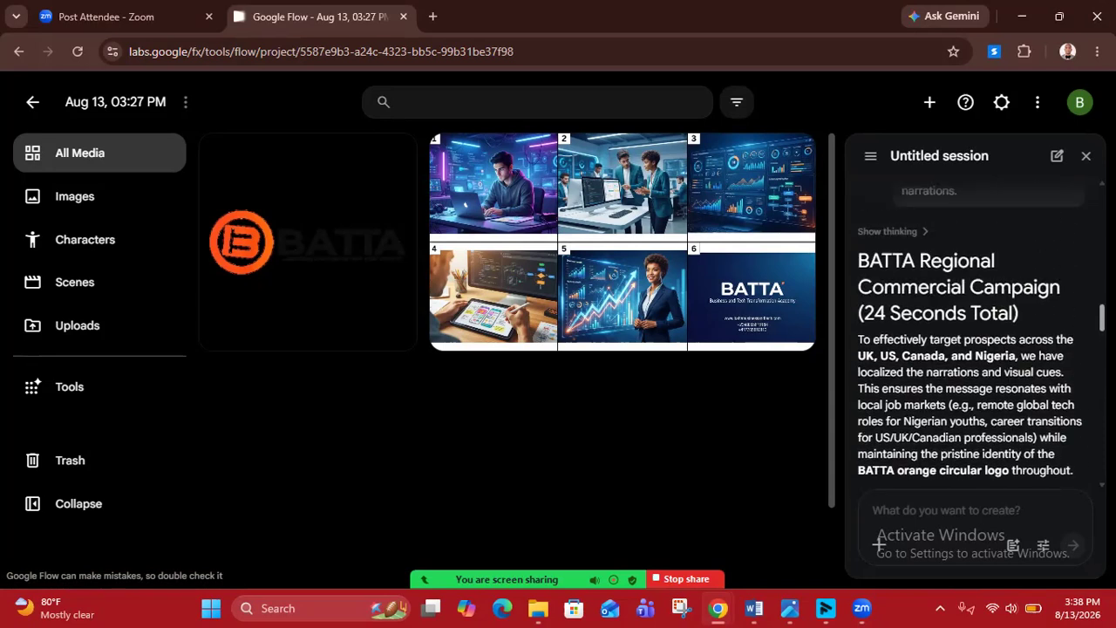
pyautogui.scroll(-1, 973, 331)
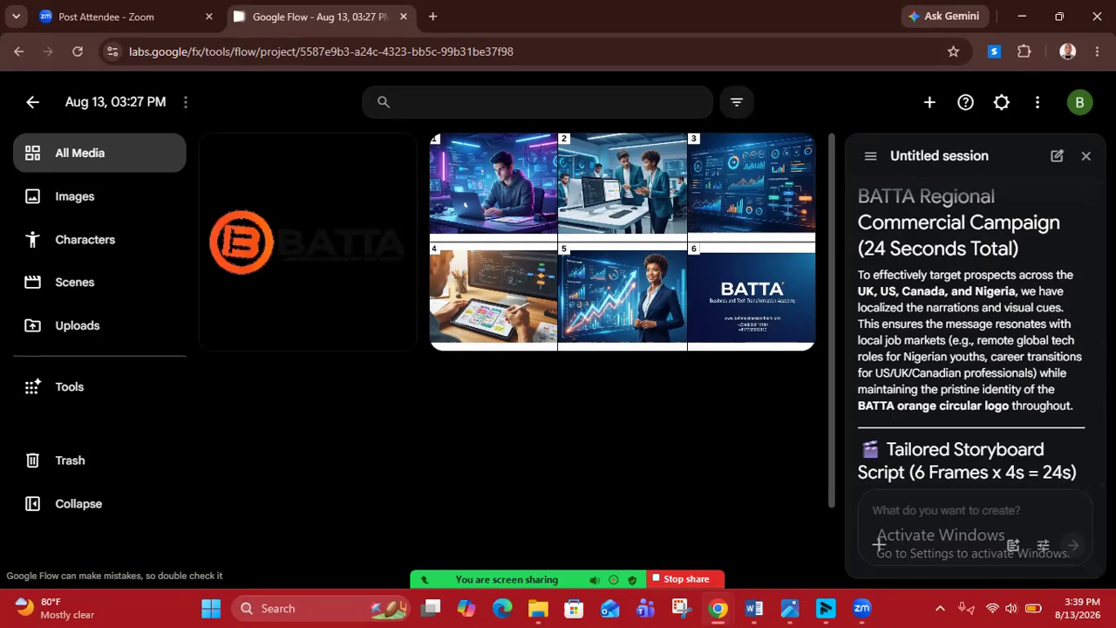
pyautogui.scroll(-1, 972, 331)
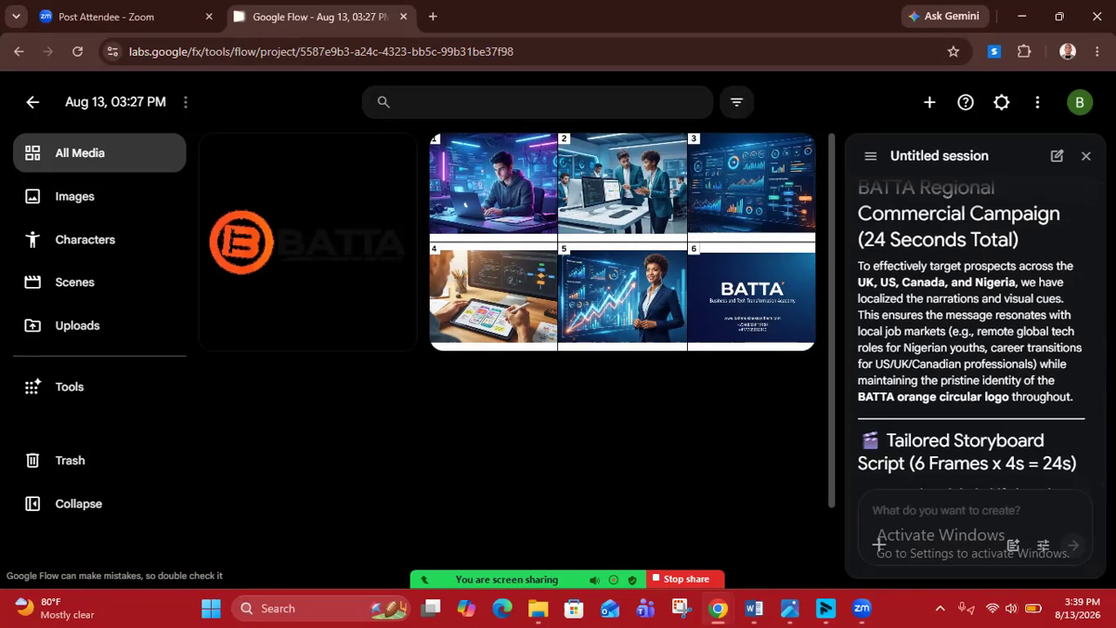
pyautogui.scroll(-1, 972, 331)
pyautogui.scroll(-1, 972, 335)
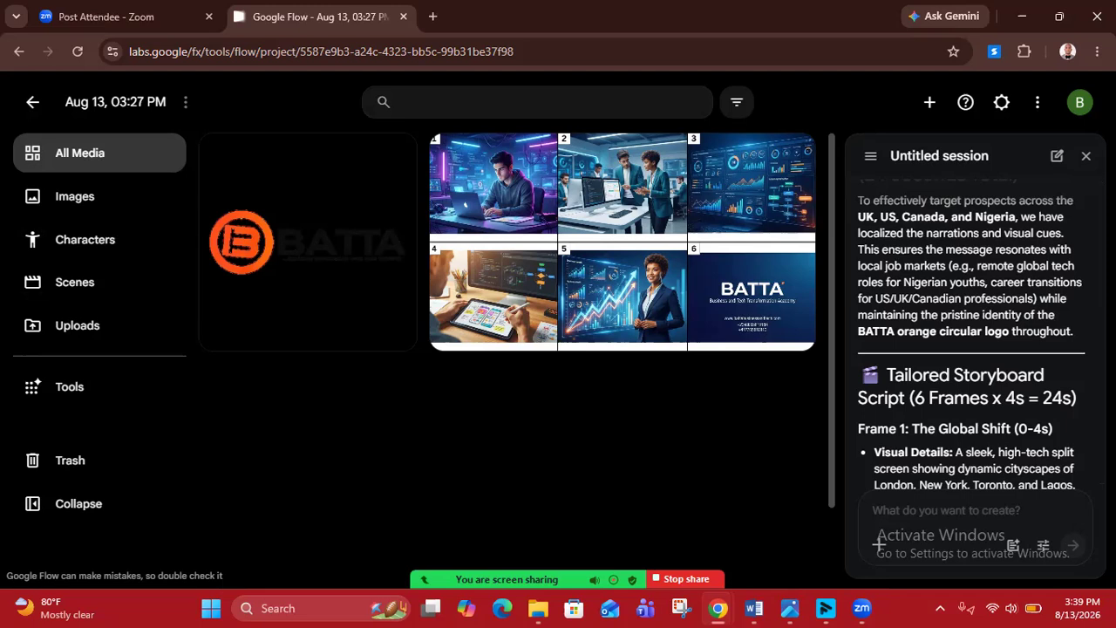
pyautogui.scroll(-1, 973, 335)
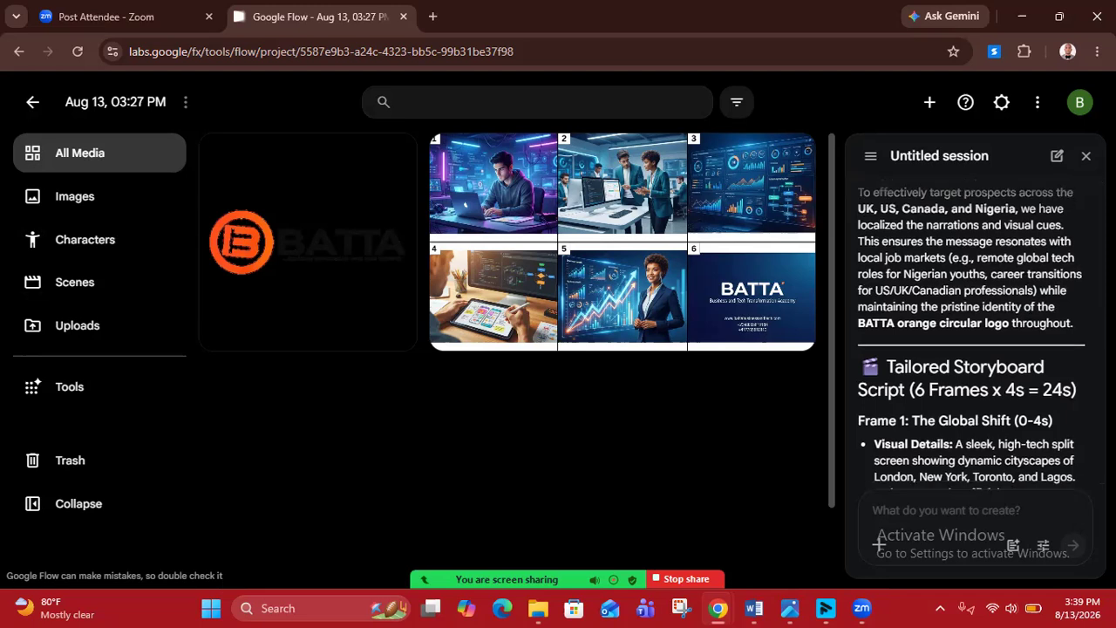
pyautogui.scroll(-1, 972, 335)
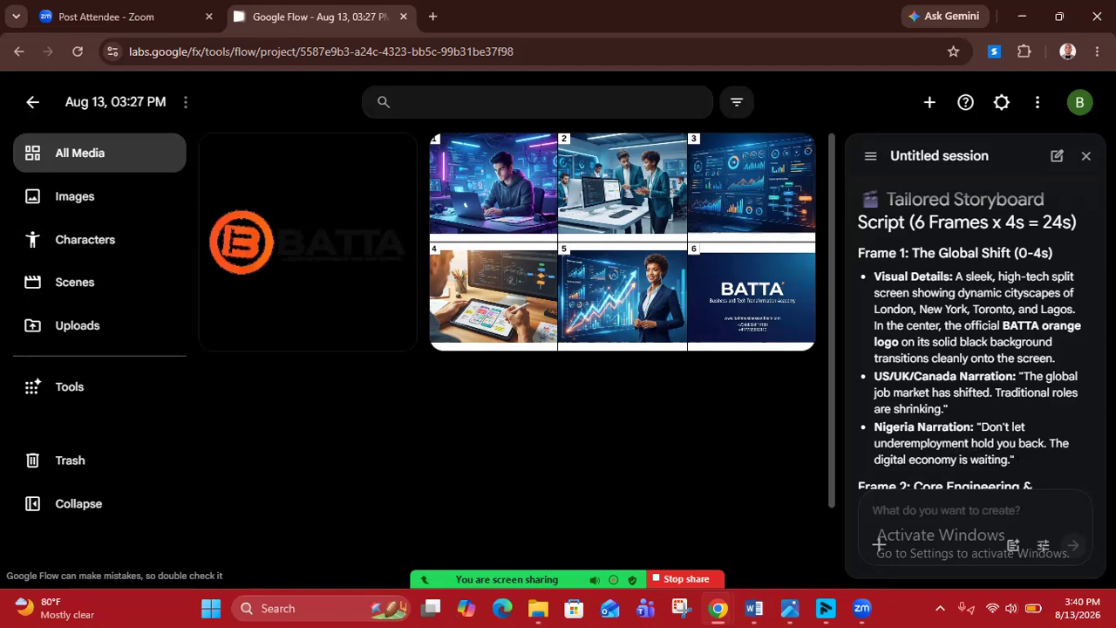
pyautogui.scroll(-8, 972, 340)
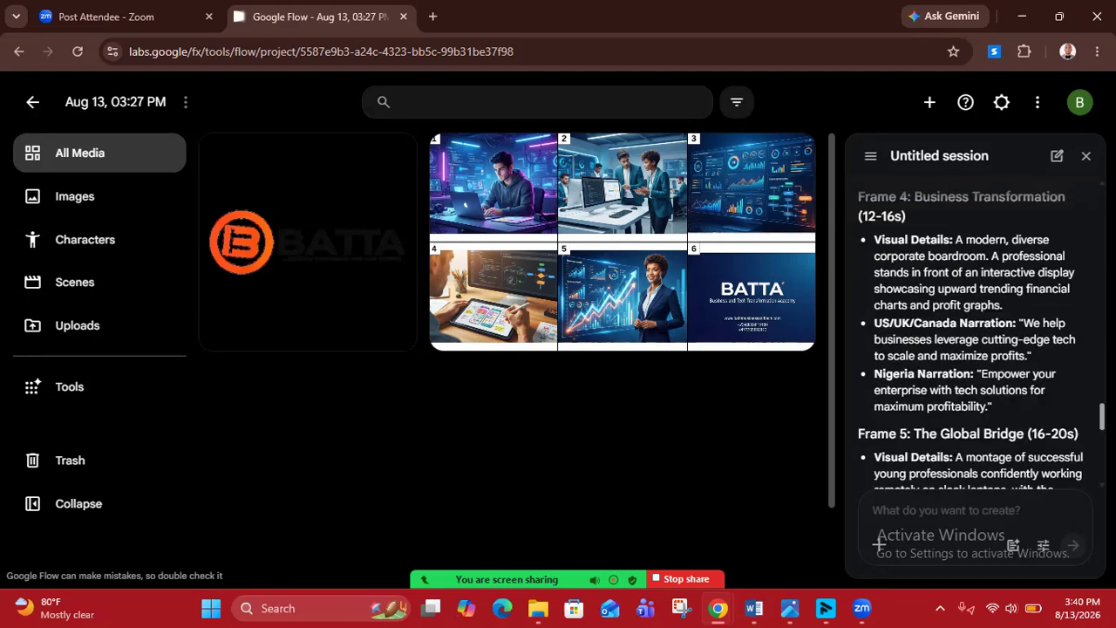
pyautogui.scroll(6, 972, 341)
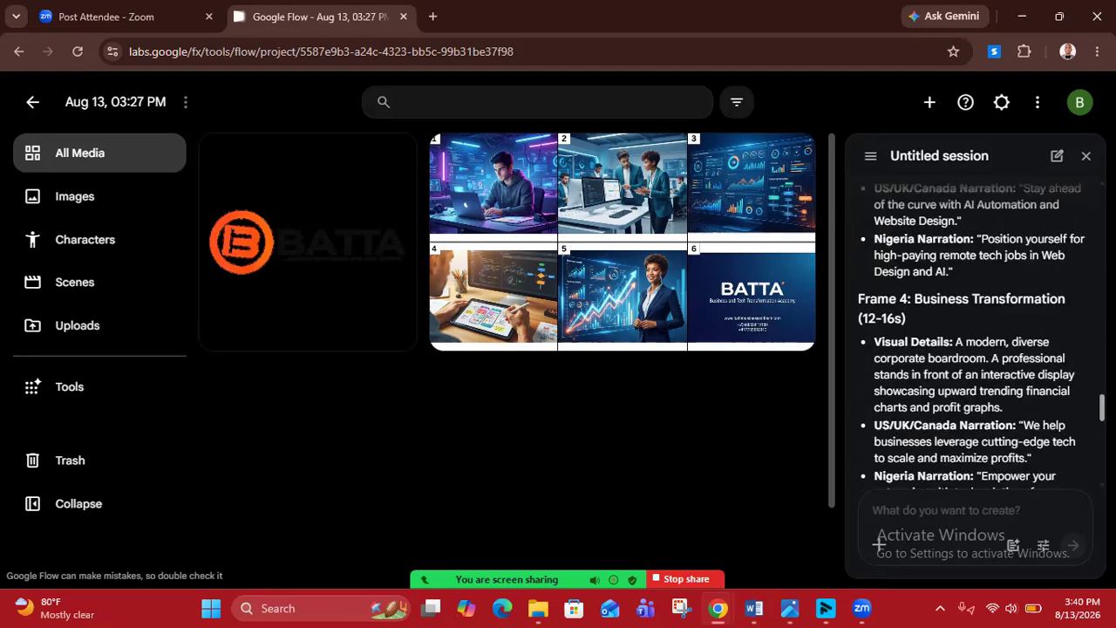
pyautogui.scroll(2, 973, 340)
pyautogui.scroll(-2, 972, 340)
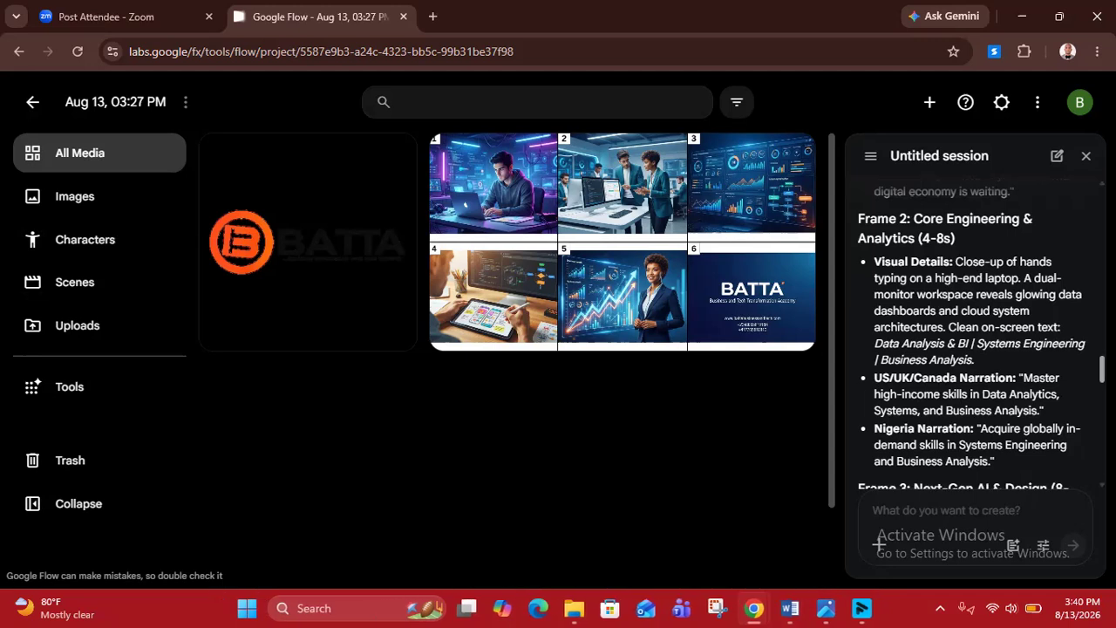
pyautogui.scroll(-1, 982, 334)
pyautogui.scroll(-1, 982, 335)
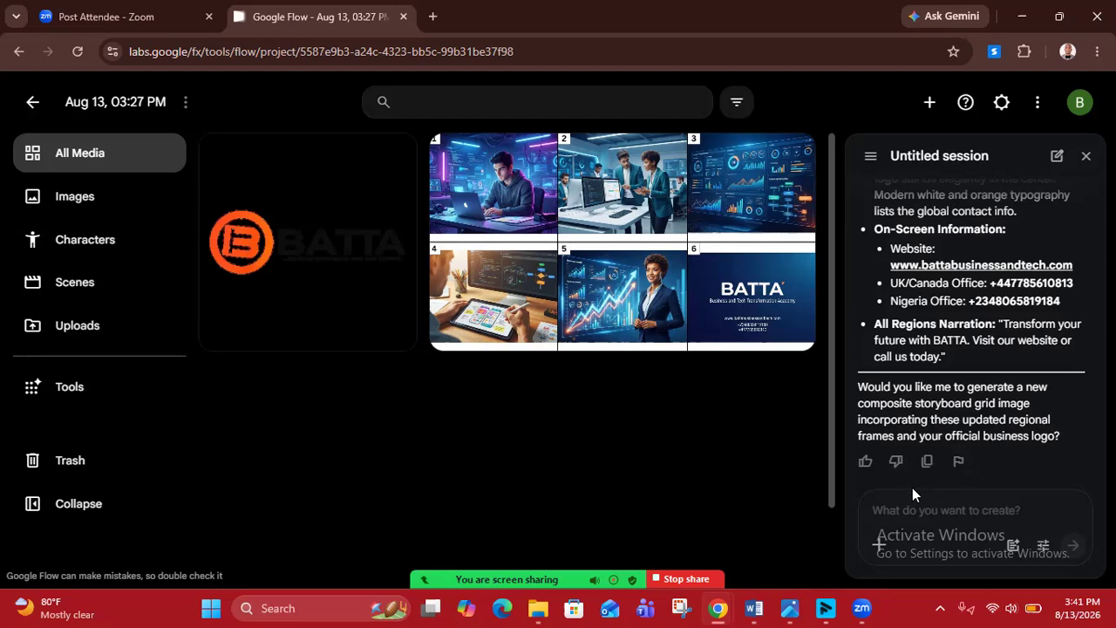
# - Begin the reply about the composite storyboard grid with "Yes" and check the account's Google Flow credits
pyautogui.write('Yes')
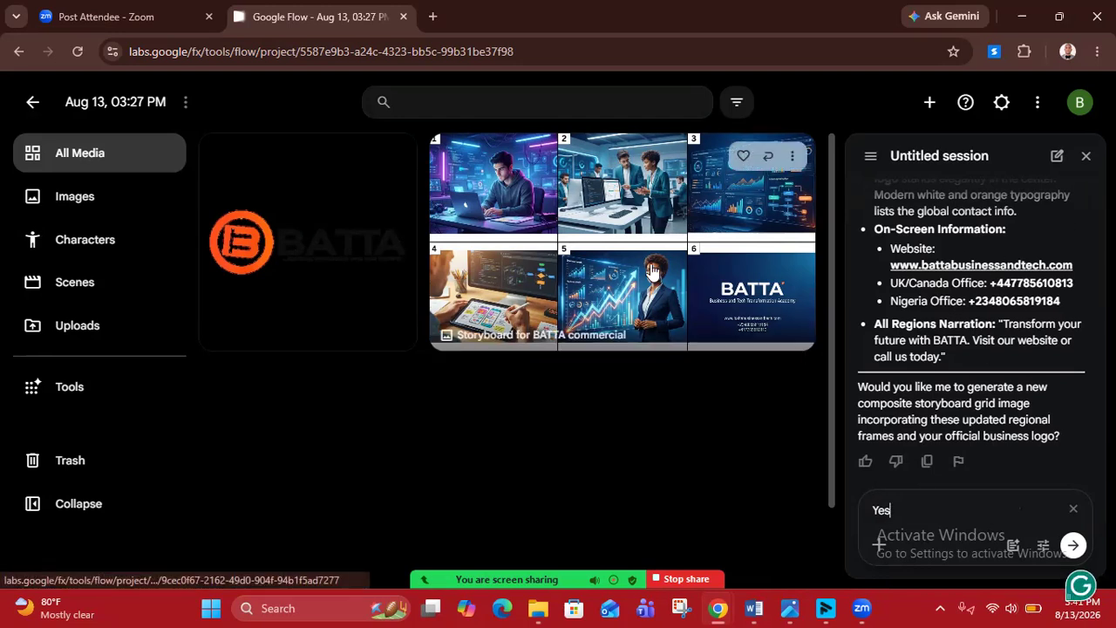
pyautogui.click(1079, 104)
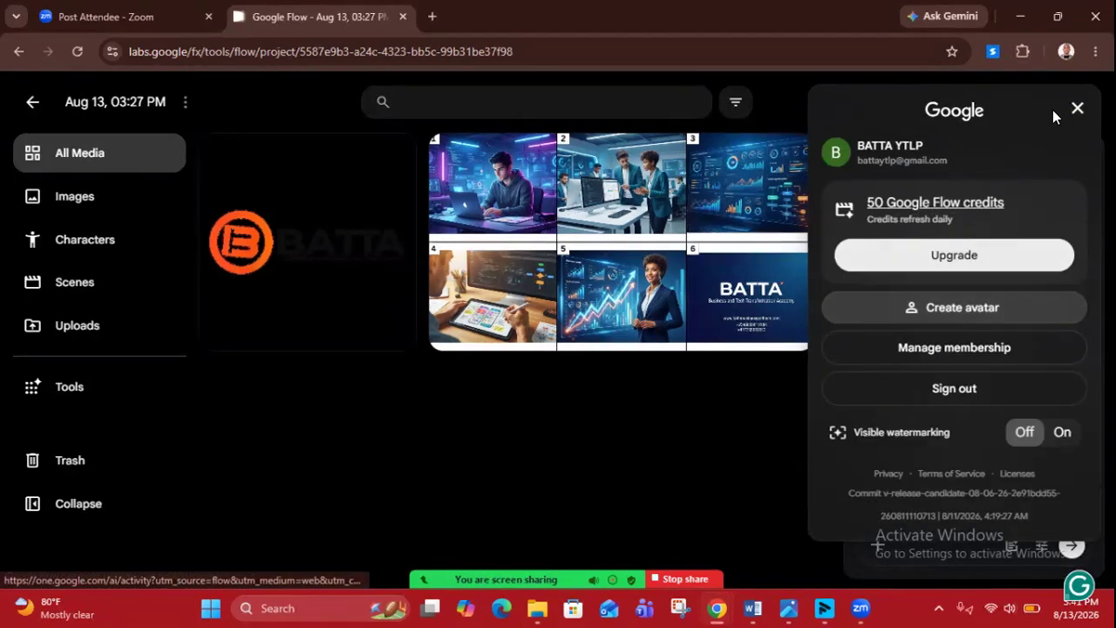
pyautogui.click(1077, 111)
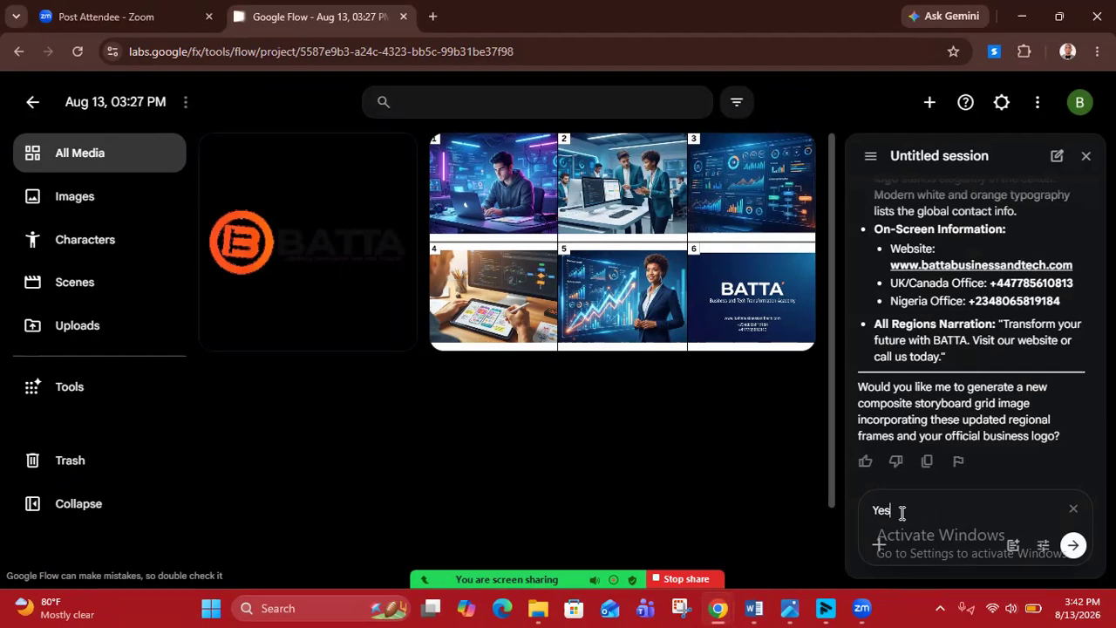
# - Complete the reply as "Yes, create a stunning storyboard" and send it
pyautogui.write(', cre')
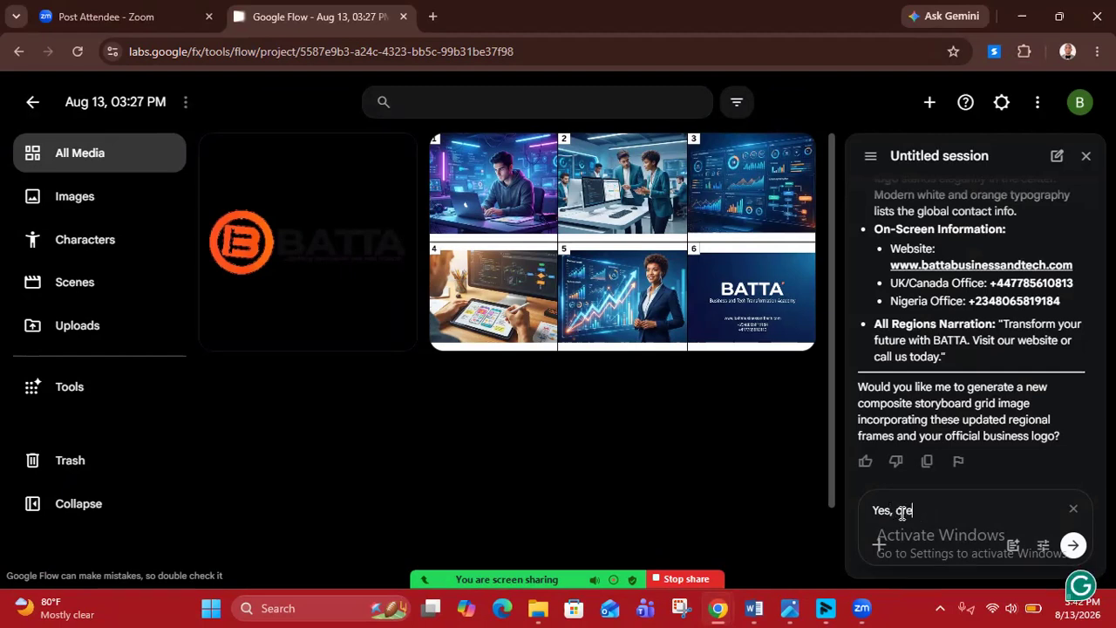
pyautogui.write('ate a stunning')
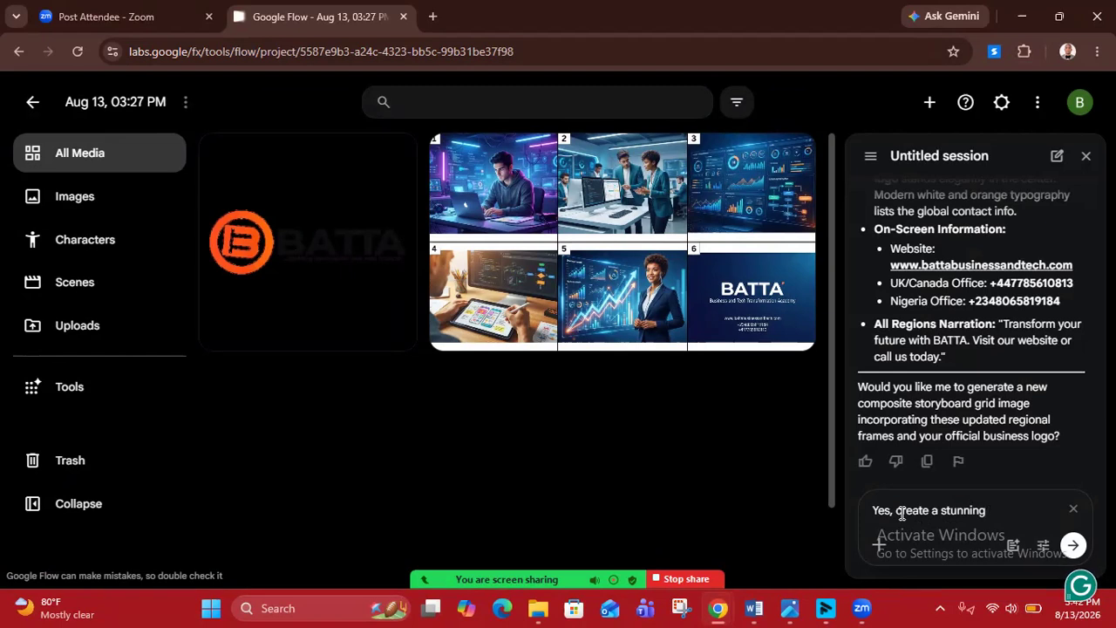
pyautogui.write(' storyboard')
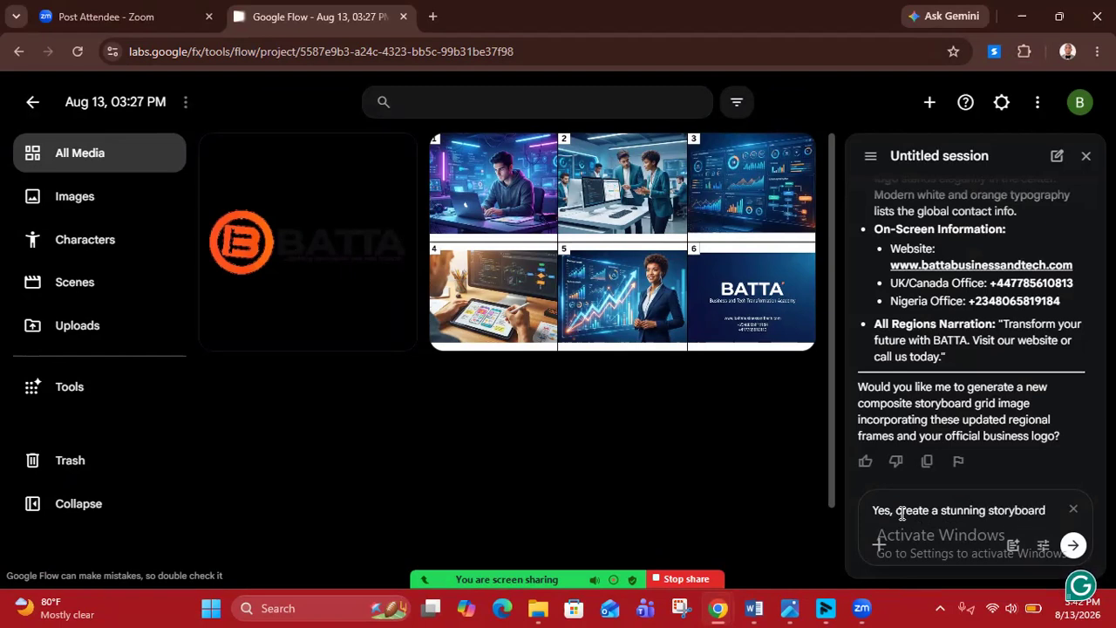
pyautogui.click(1074, 549)
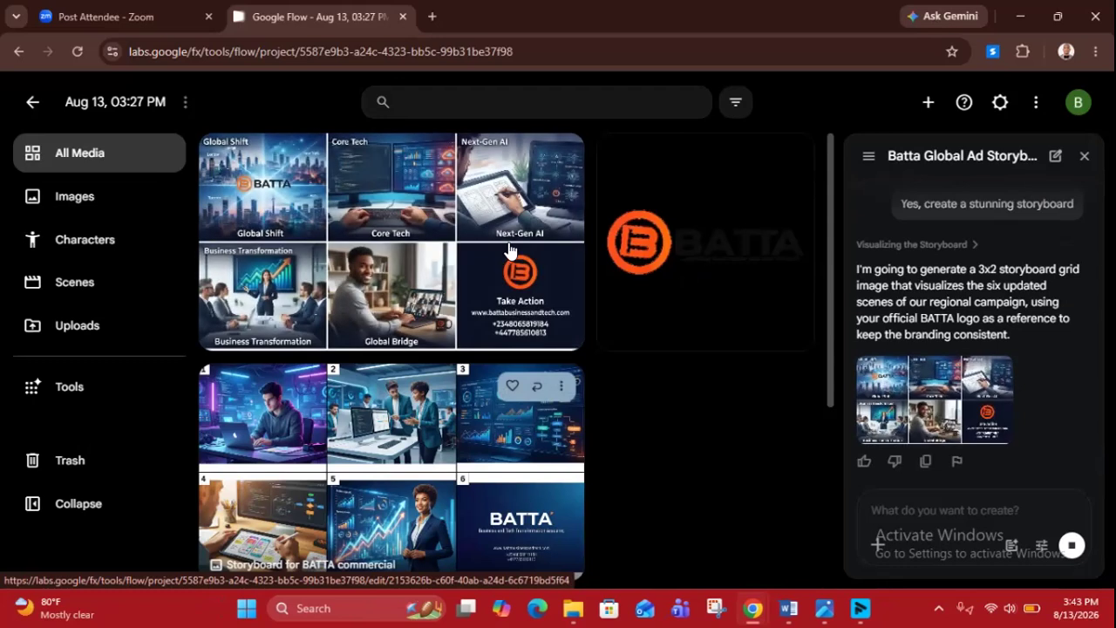
# - Open the new six-frame storyboard and write the edit request: Instead of "Take Action", use "Call Us Today"
pyautogui.click(477, 292)
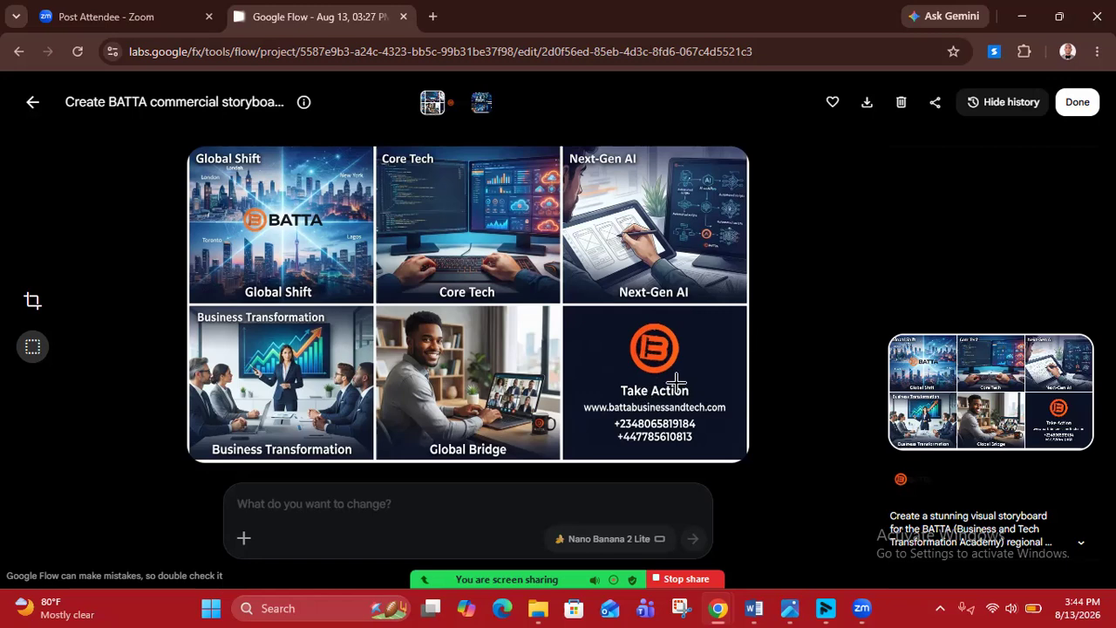
pyautogui.click(363, 502)
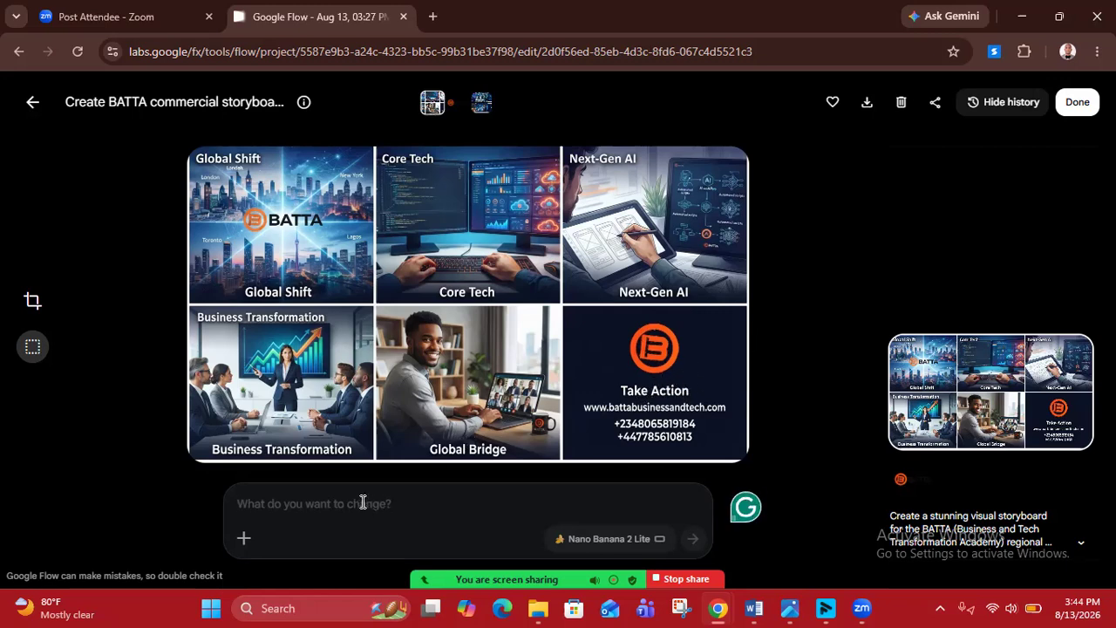
pyautogui.write('Instead of')
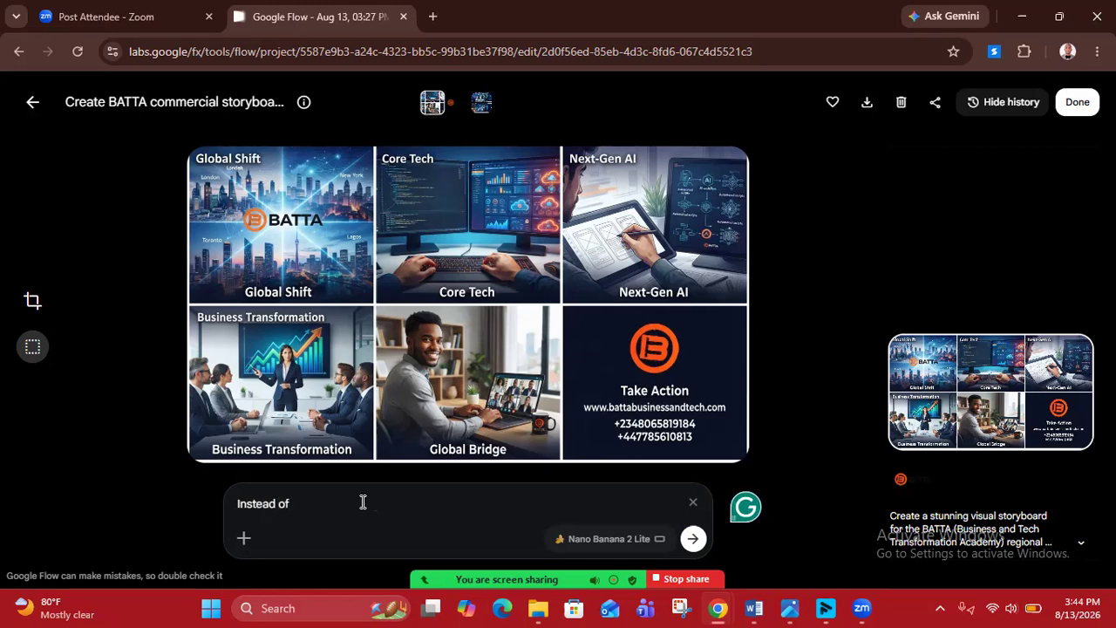
pyautogui.write(' "Take Action", u')
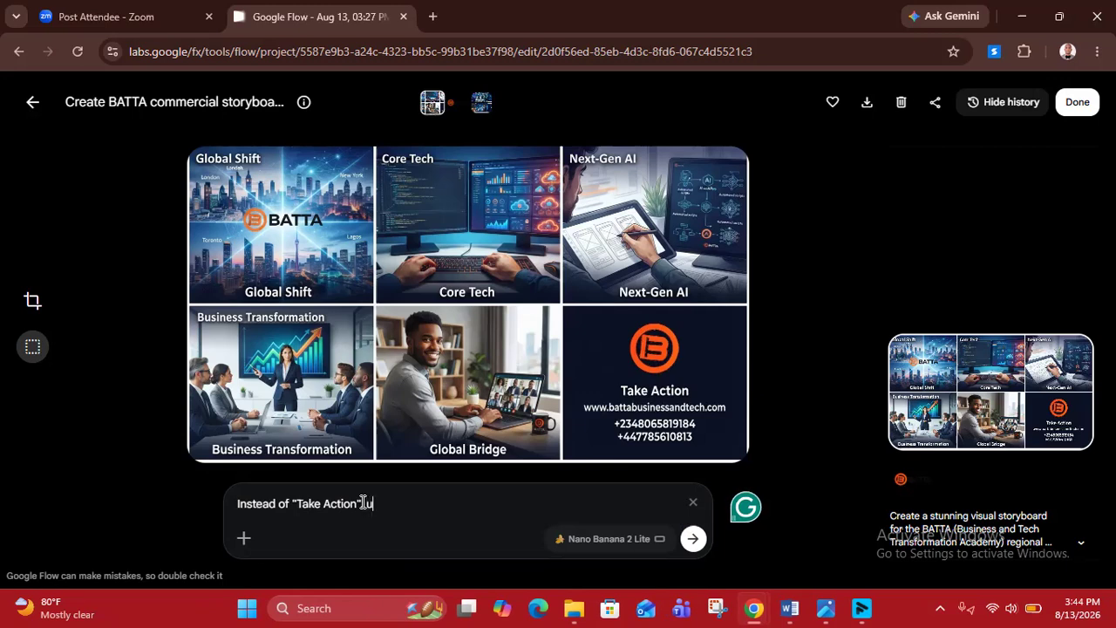
pyautogui.write('se "Call Us')
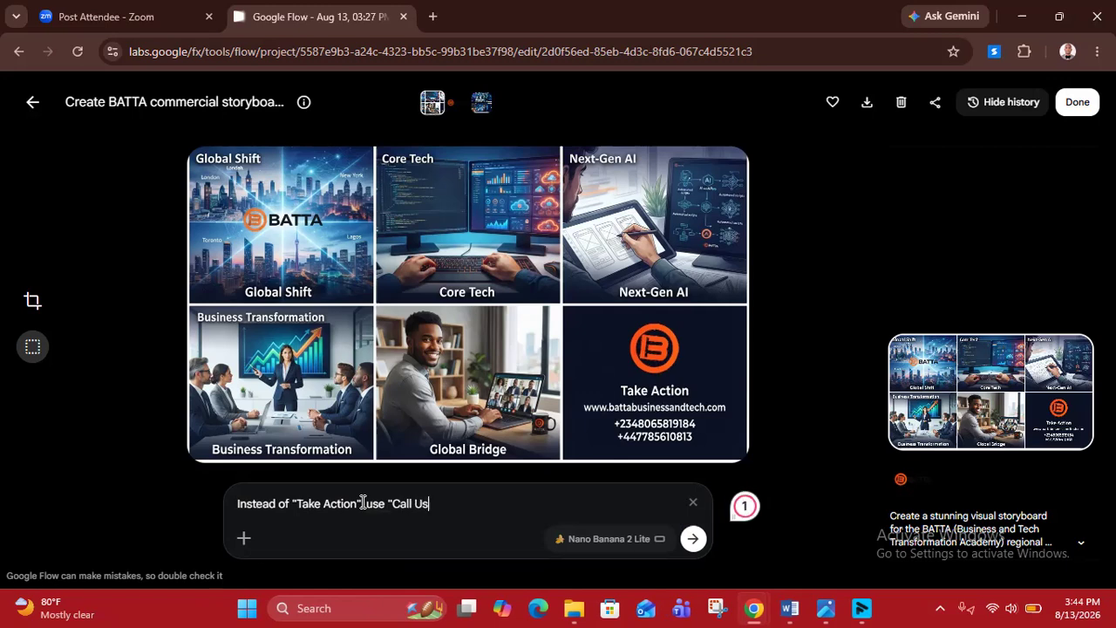
pyautogui.write(' Today"')
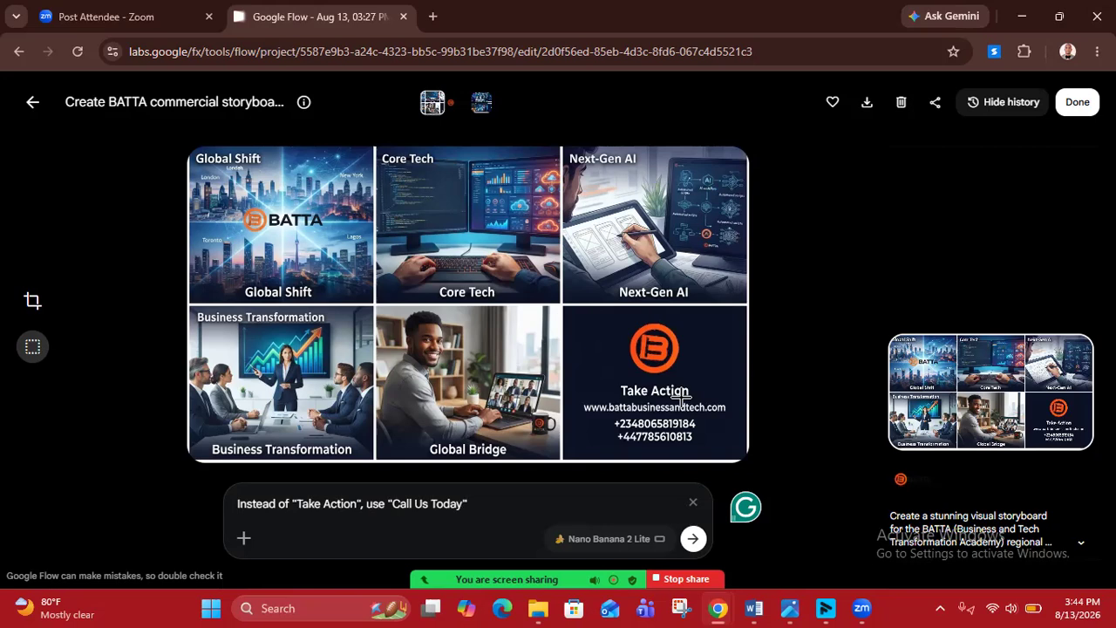
# - Extend the edit request with "and let's have a good mixture of human races in the storyboard."
pyautogui.click(692, 540)
pyautogui.write("and let's have a")
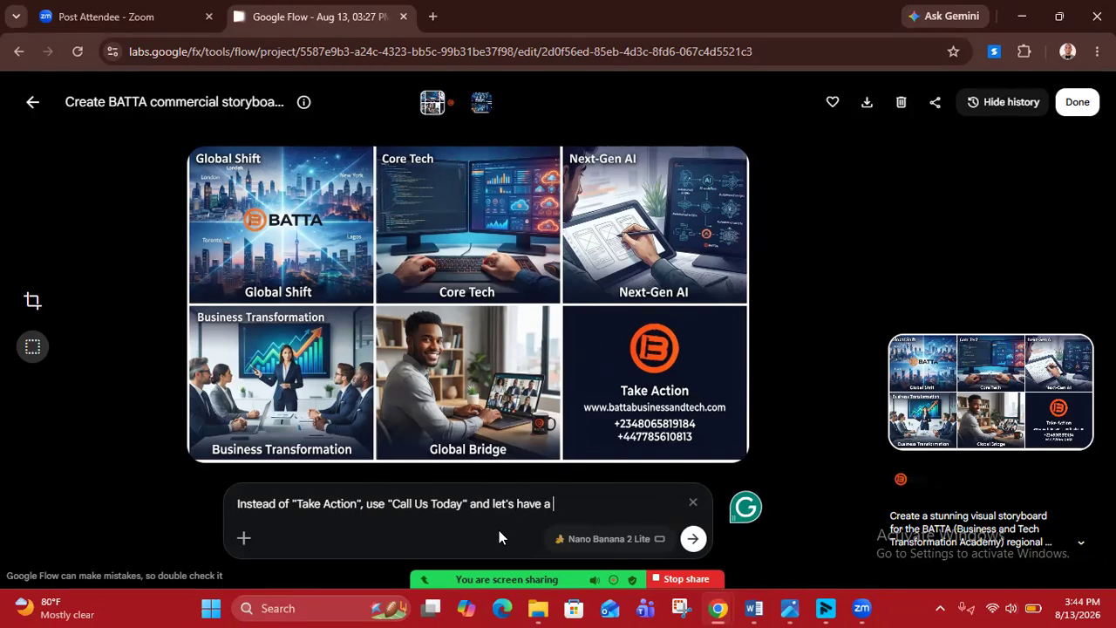
pyautogui.write(' good')
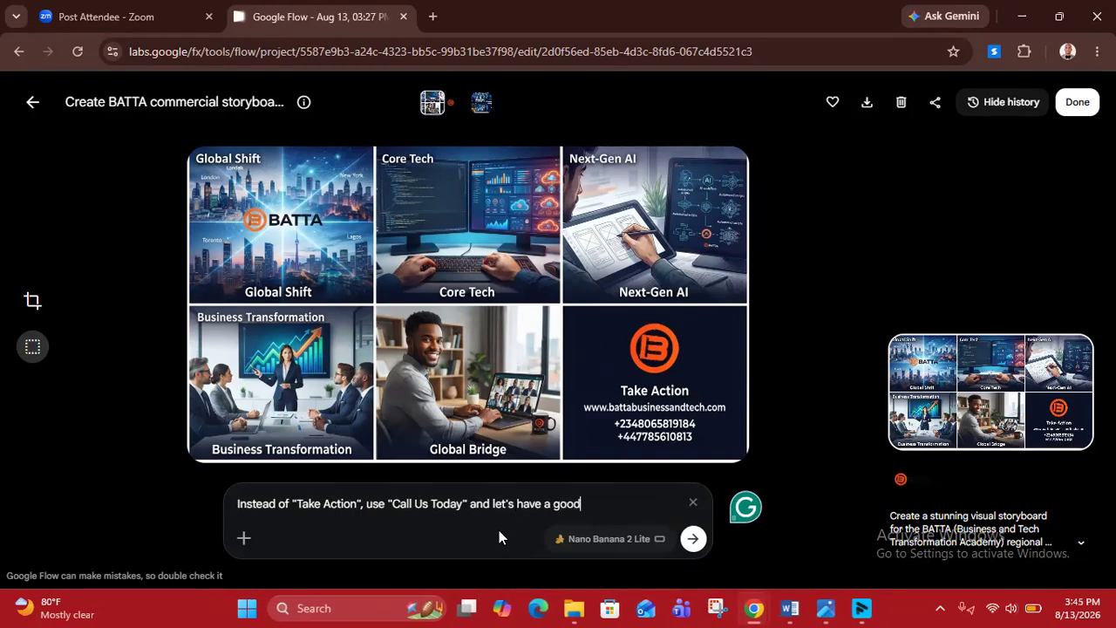
pyautogui.write(' mixture of races')
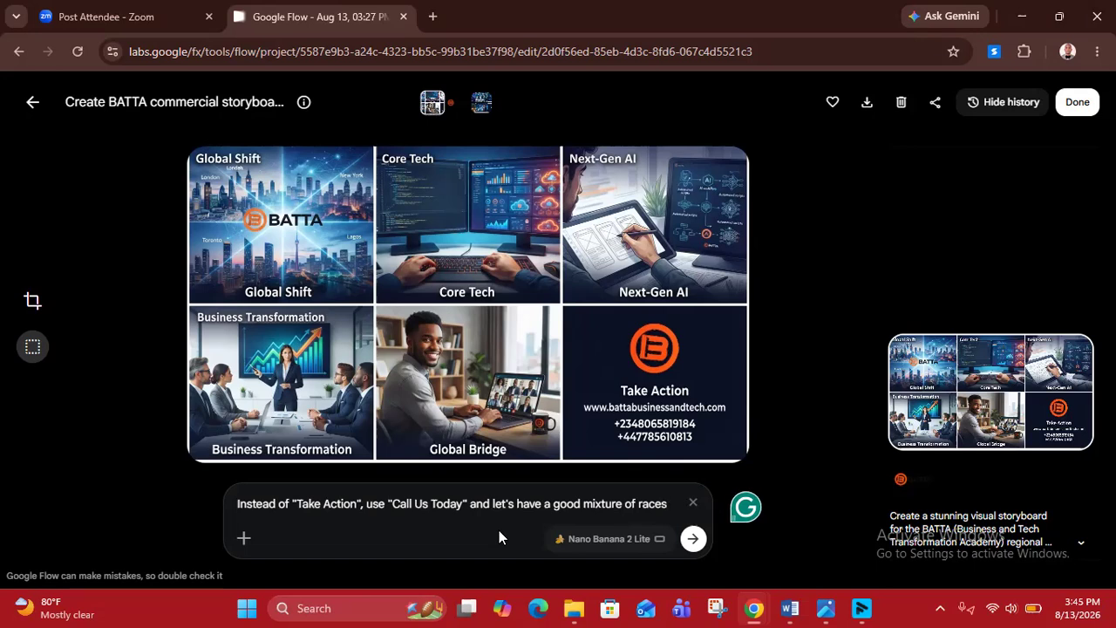
pyautogui.press('Left')
pyautogui.press('Left')
pyautogui.press('Left')
pyautogui.write('human')
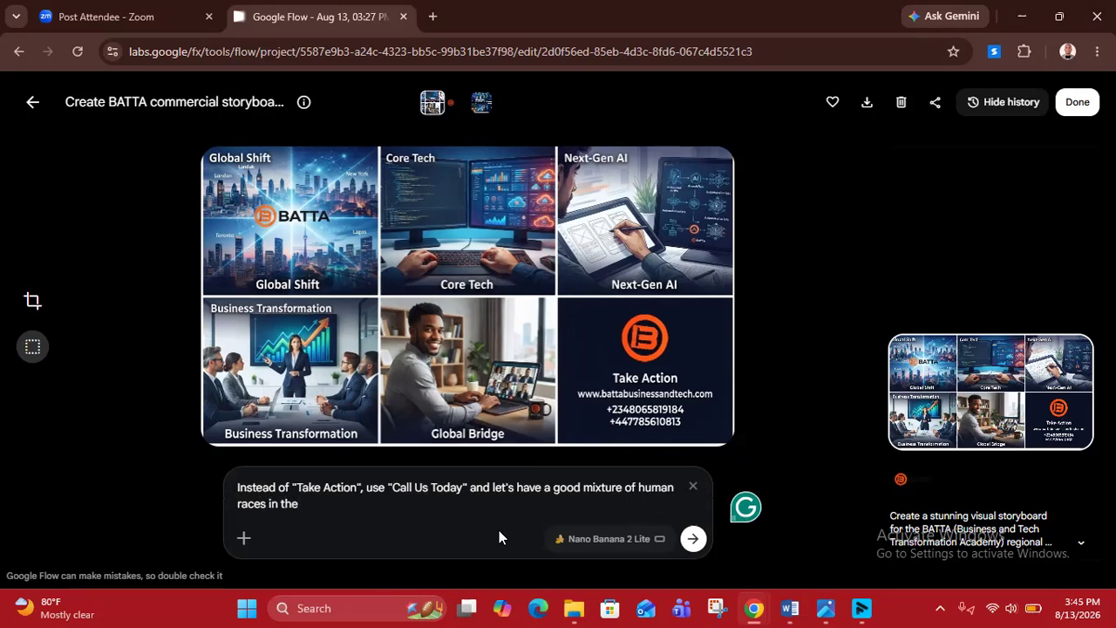
pyautogui.write('races in the storyboard.')
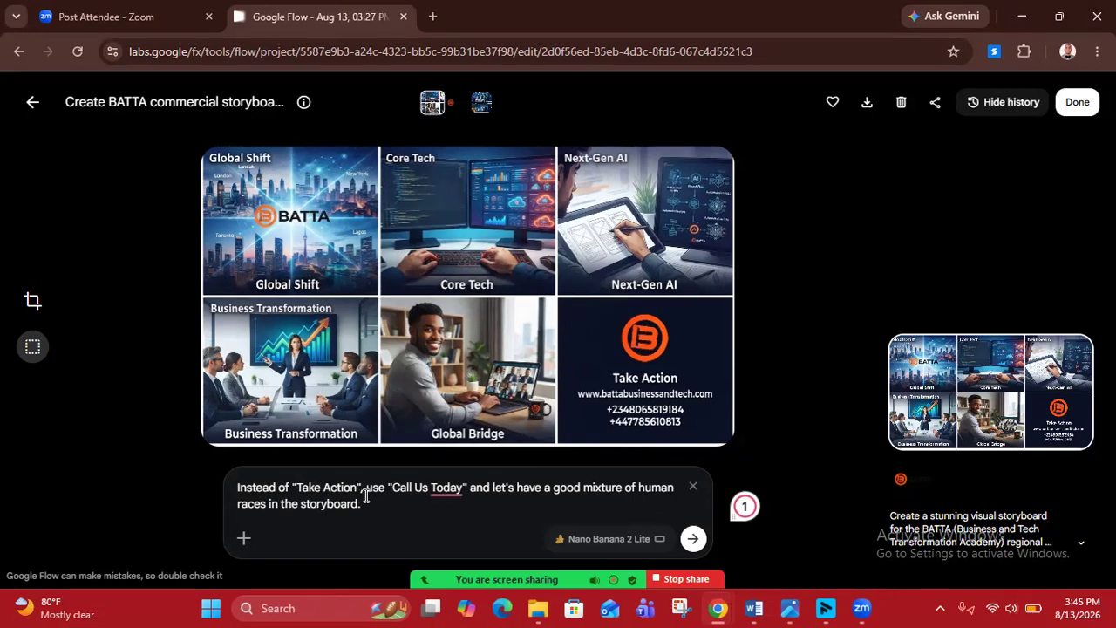
# - Insert "different" before "human races" and submit the storyboard edit request
pyautogui.moveTo(460, 490)
pyautogui.click(638, 492)
pyautogui.write('different')
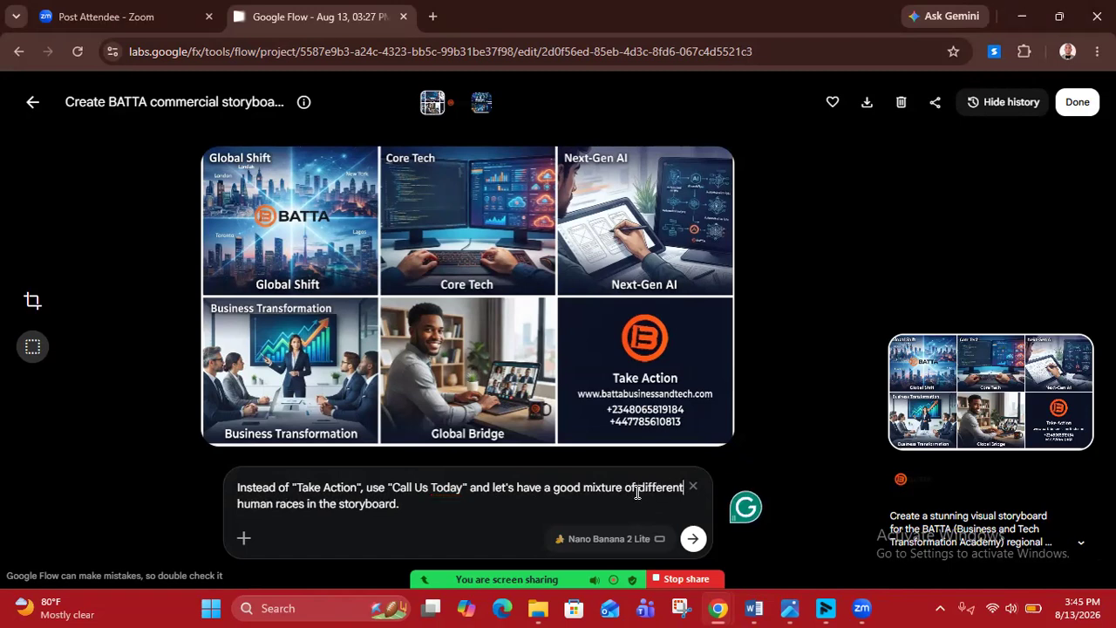
pyautogui.click(693, 539)
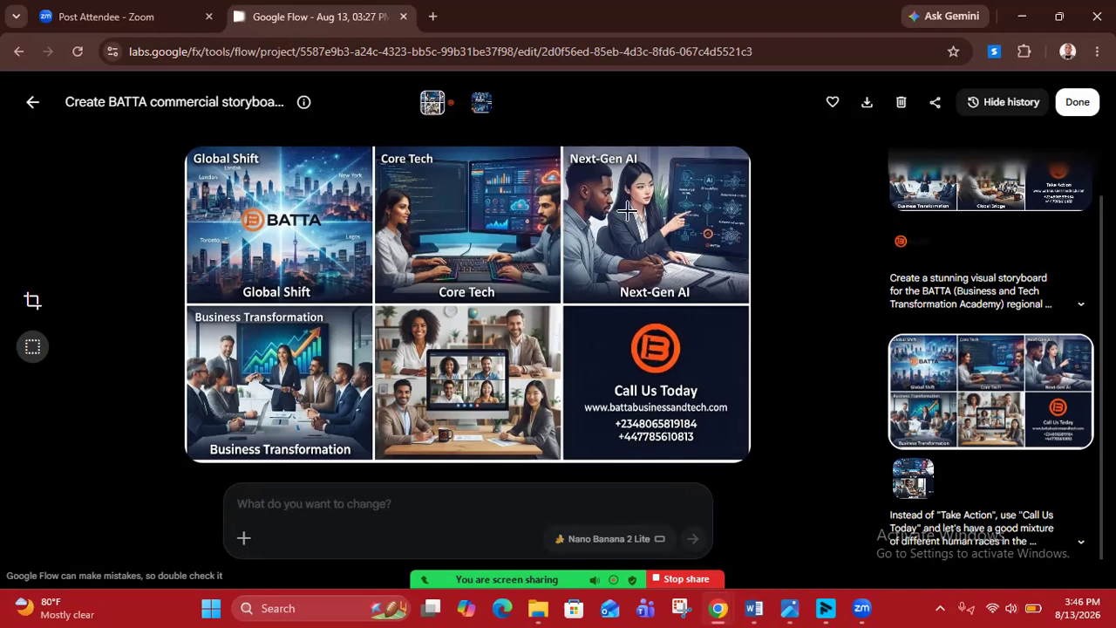
# - Return to the project, detach the storyboard from the chat prompt, and write "Is it possible you put the short narration on the short video clips?"
pyautogui.click(33, 104)
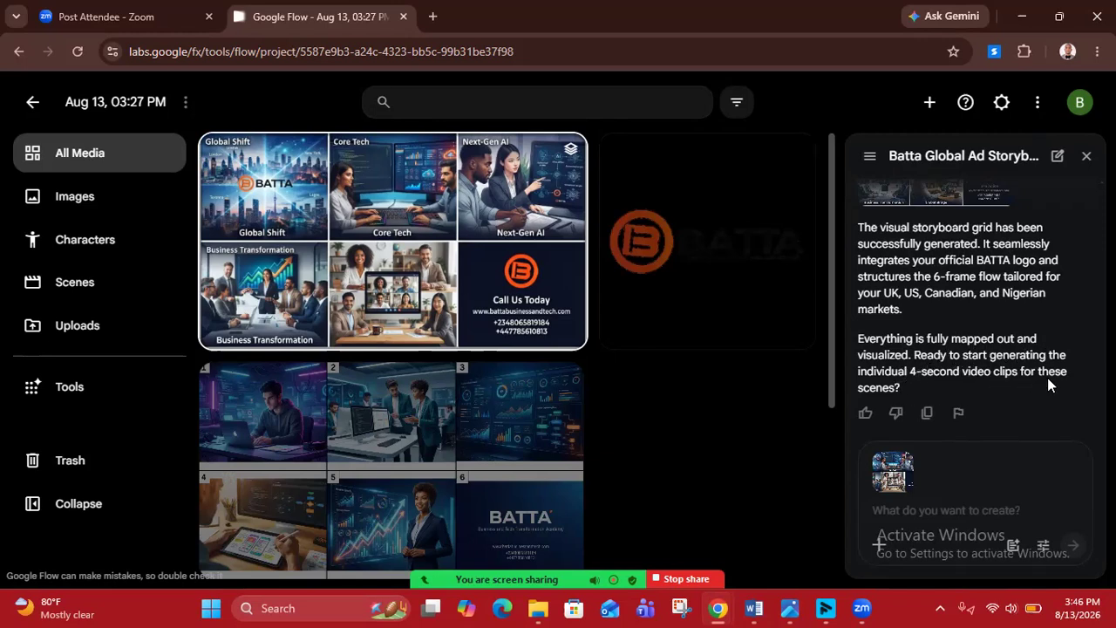
pyautogui.click(892, 473)
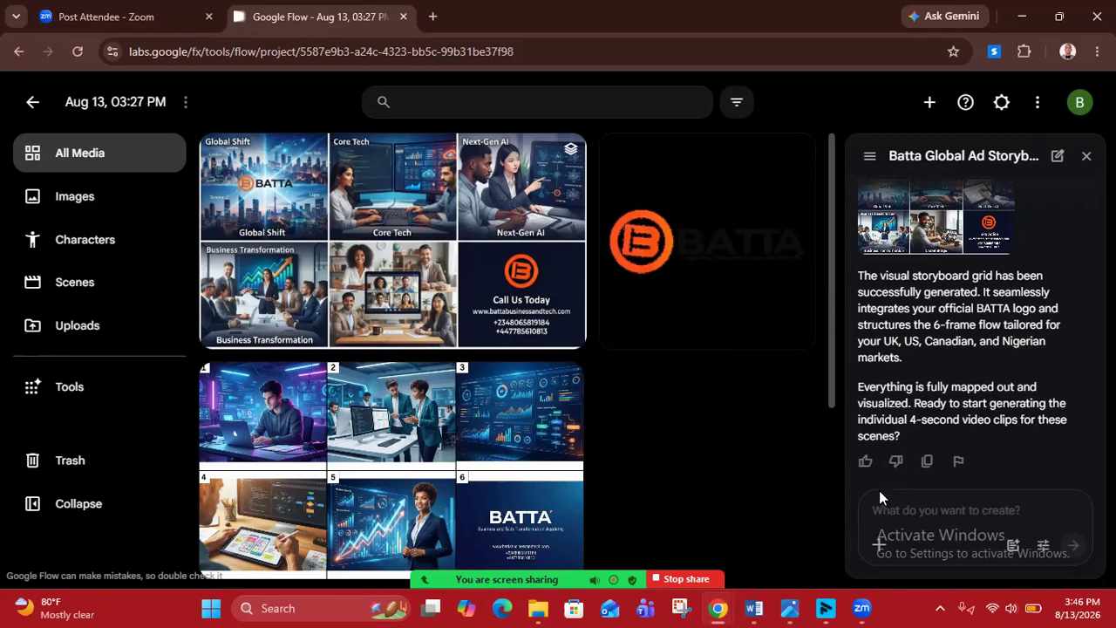
pyautogui.click(885, 507)
pyautogui.write('Is')
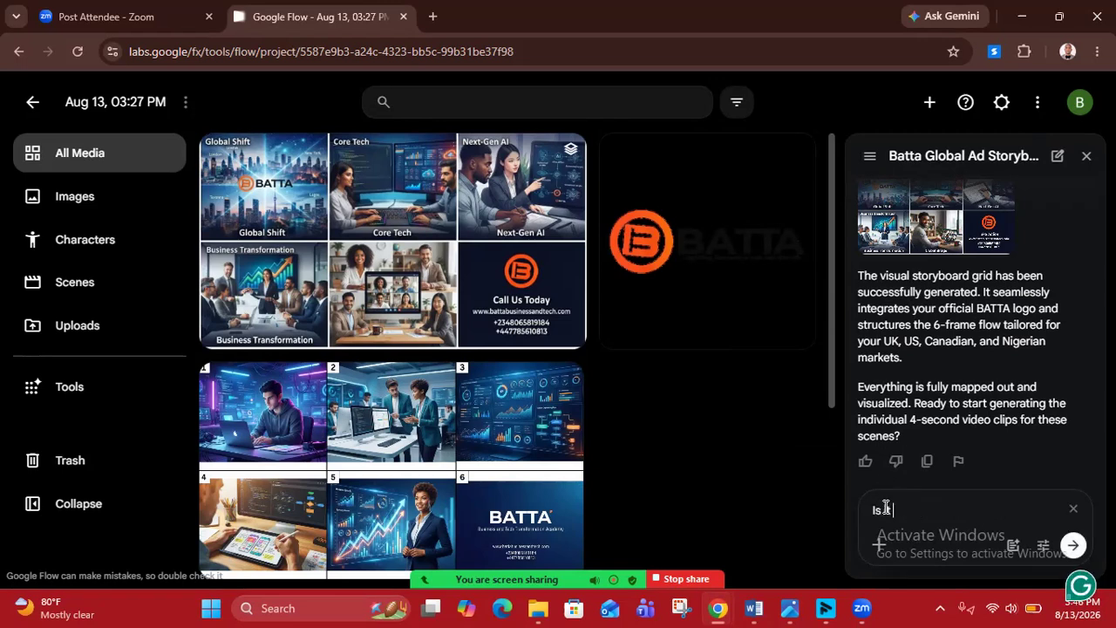
pyautogui.write(' it possible you put the short')
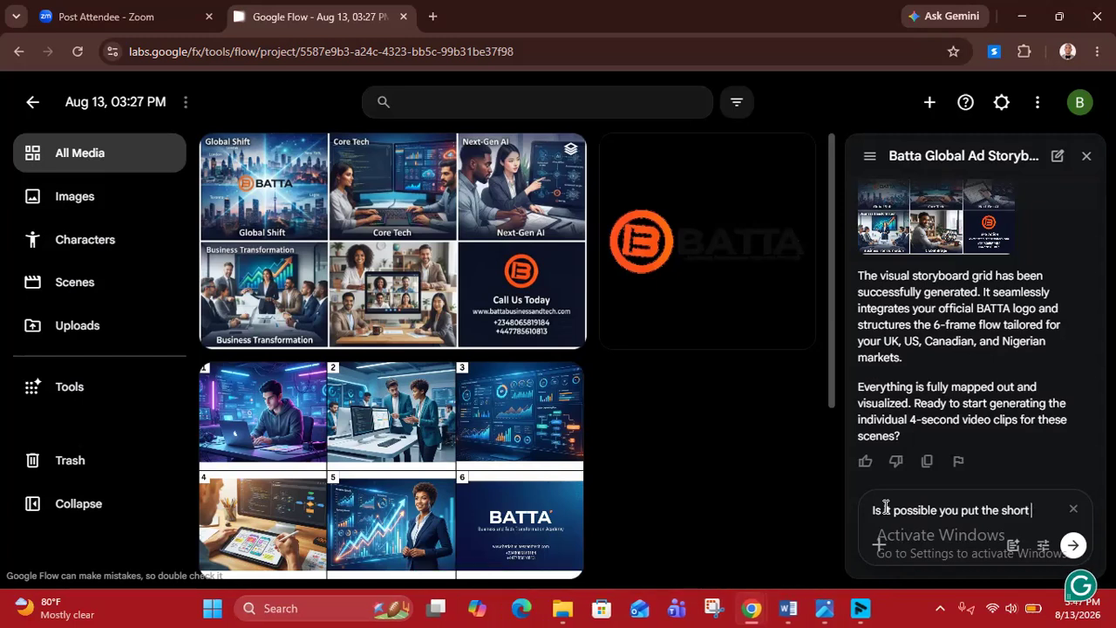
pyautogui.write(' narrat')
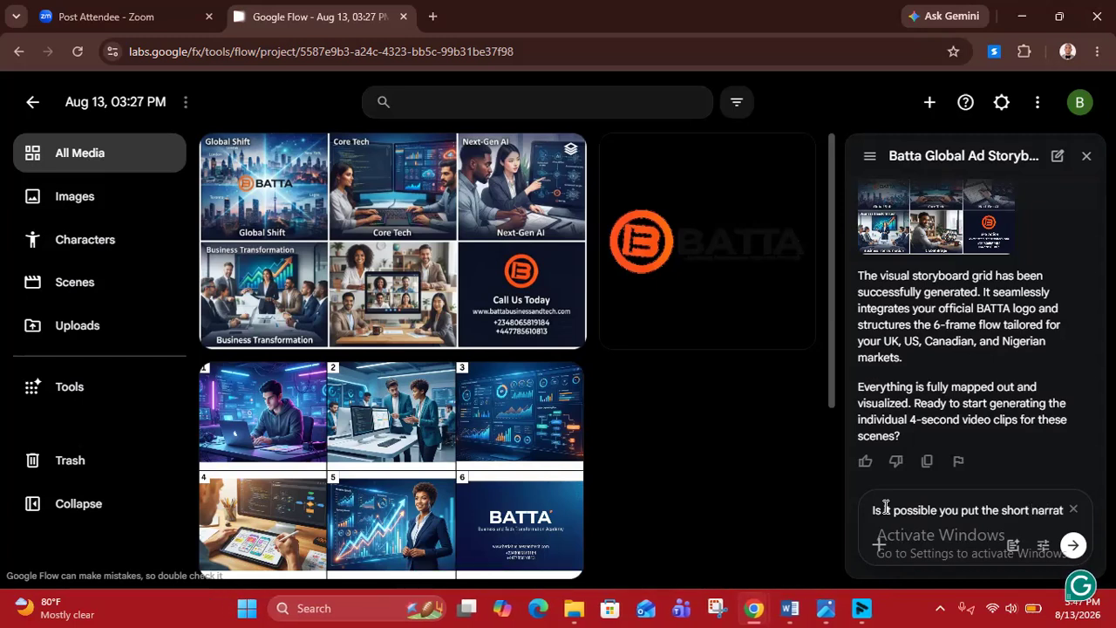
pyautogui.write('ion on the sh')
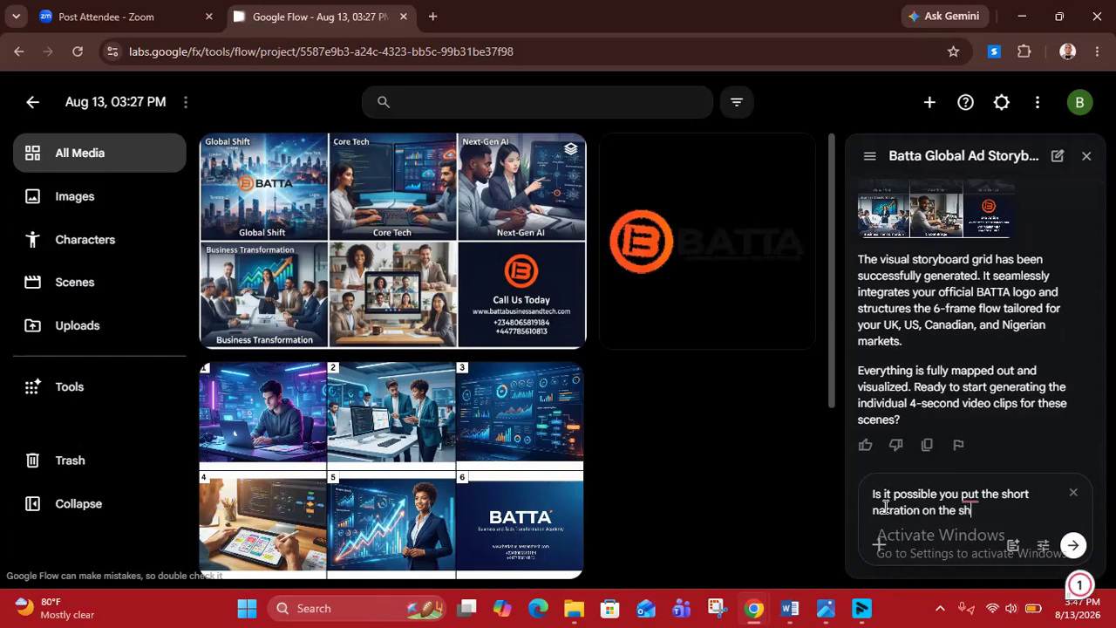
pyautogui.write('ort video clips')
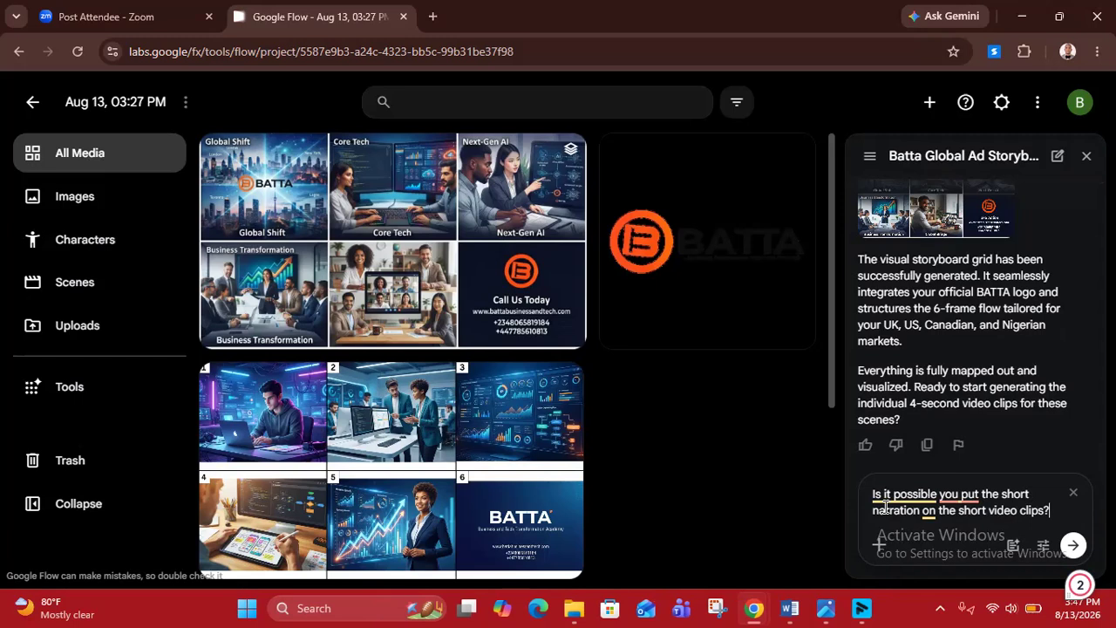
# - Add the question "and how many credits will the 6 frames consume?" to the end of the prompt
pyautogui.write('? and howman')
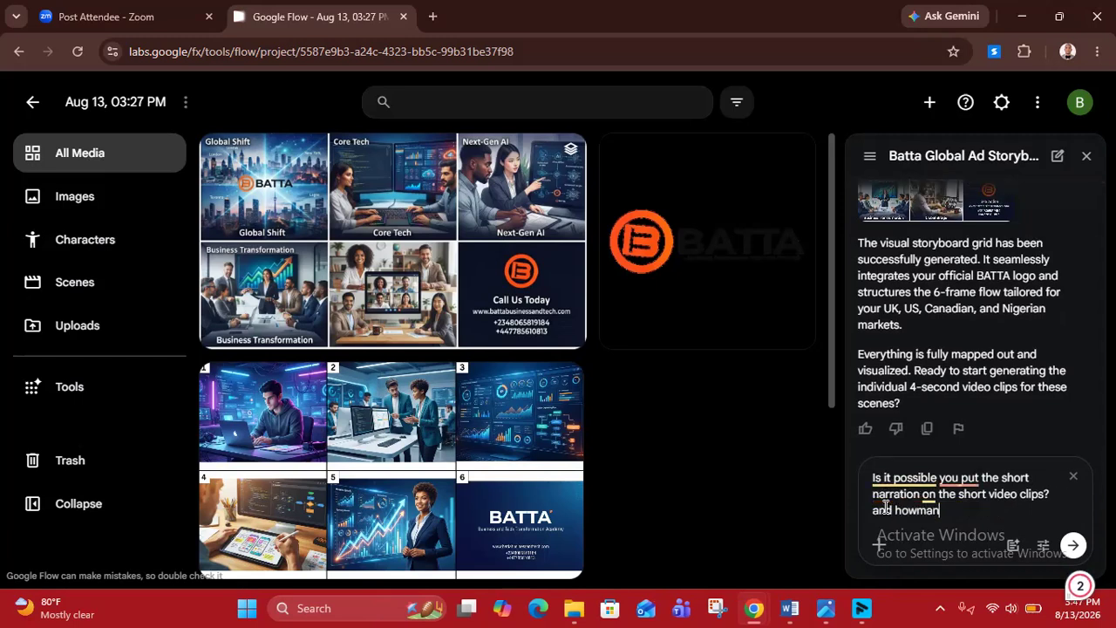
pyautogui.press('BackSpace')
pyautogui.press('BackSpace')
pyautogui.write('many credits will the ')
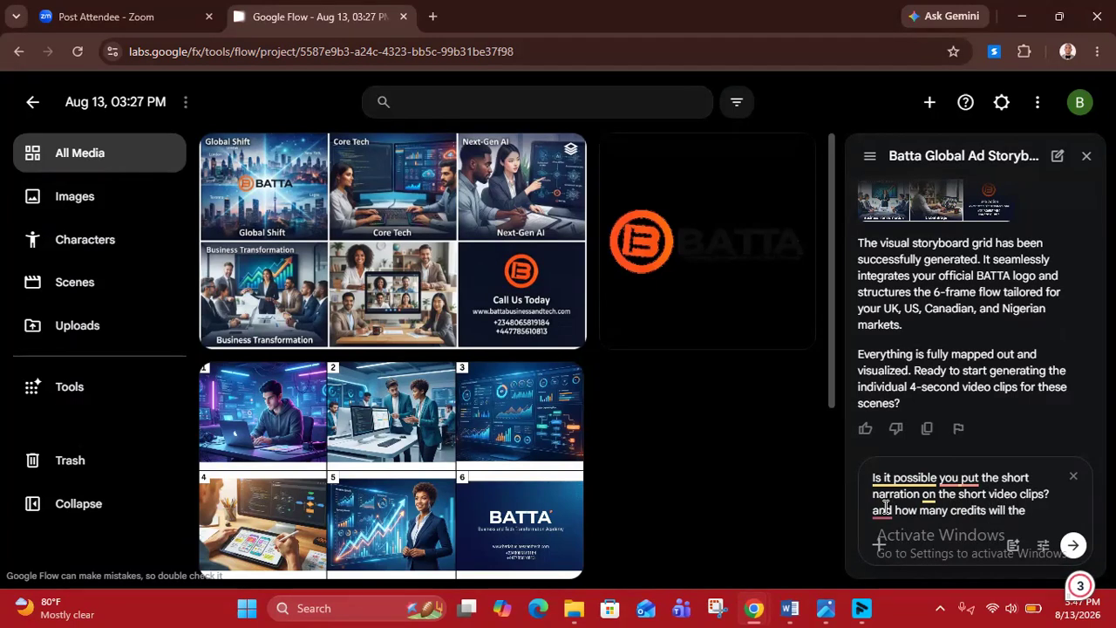
pyautogui.write('6 frames ')
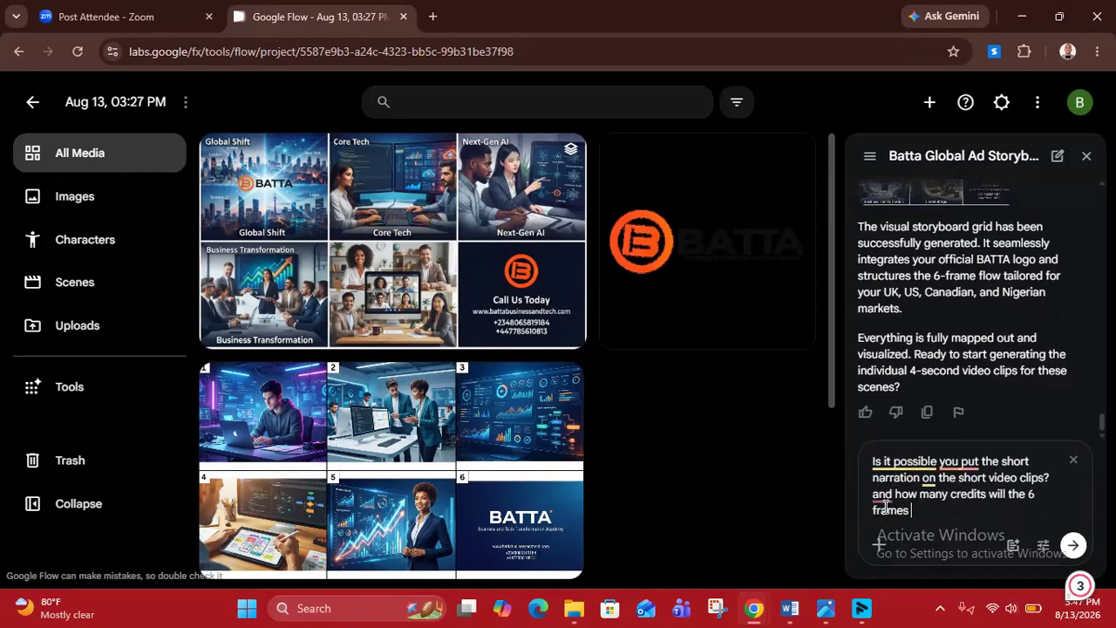
pyautogui.write('consume?')
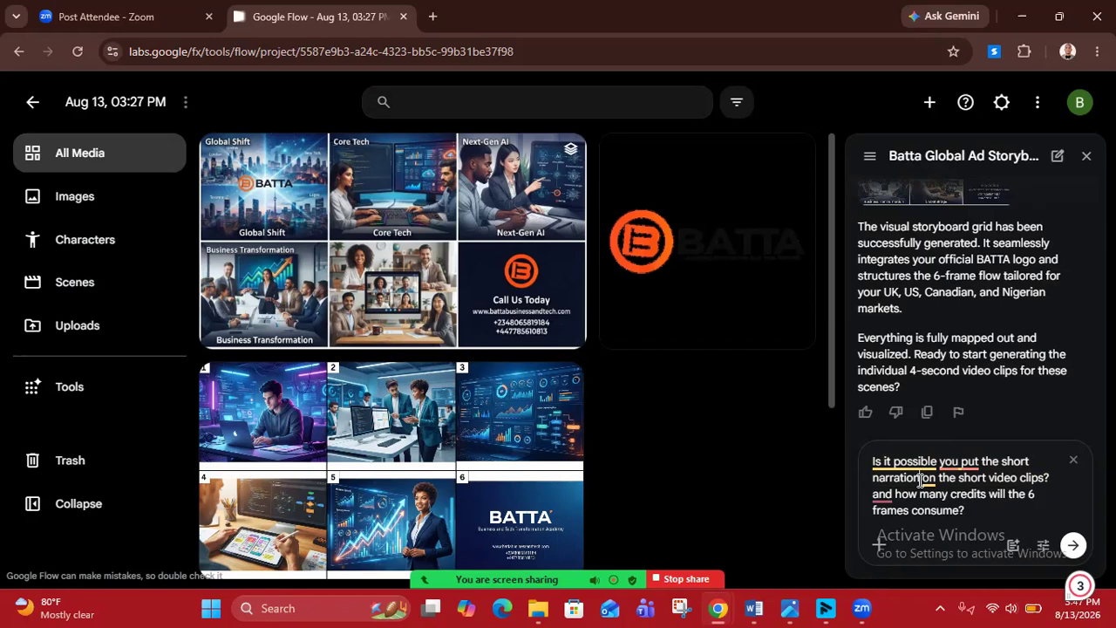
# - Change "narration" in the prompt to "narrations of each frame"
pyautogui.click(921, 480)
pyautogui.write('s of ea')
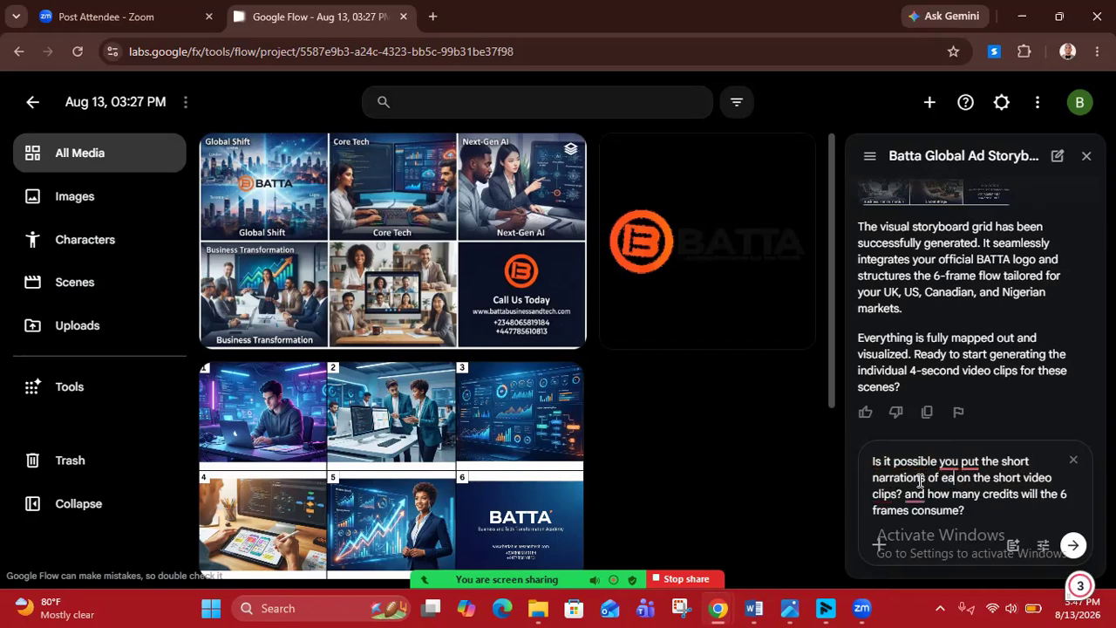
pyautogui.write('ch frame')
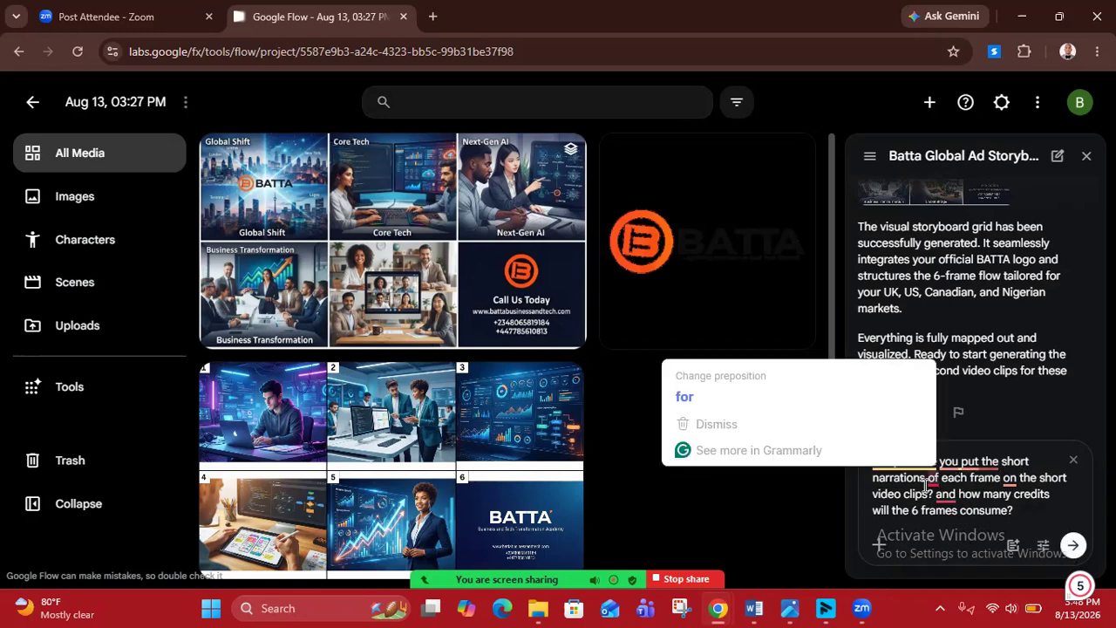
# - Insert "in form of motion text" between "narrations" and "of each frame" in the prompt
pyautogui.moveTo(931, 480)
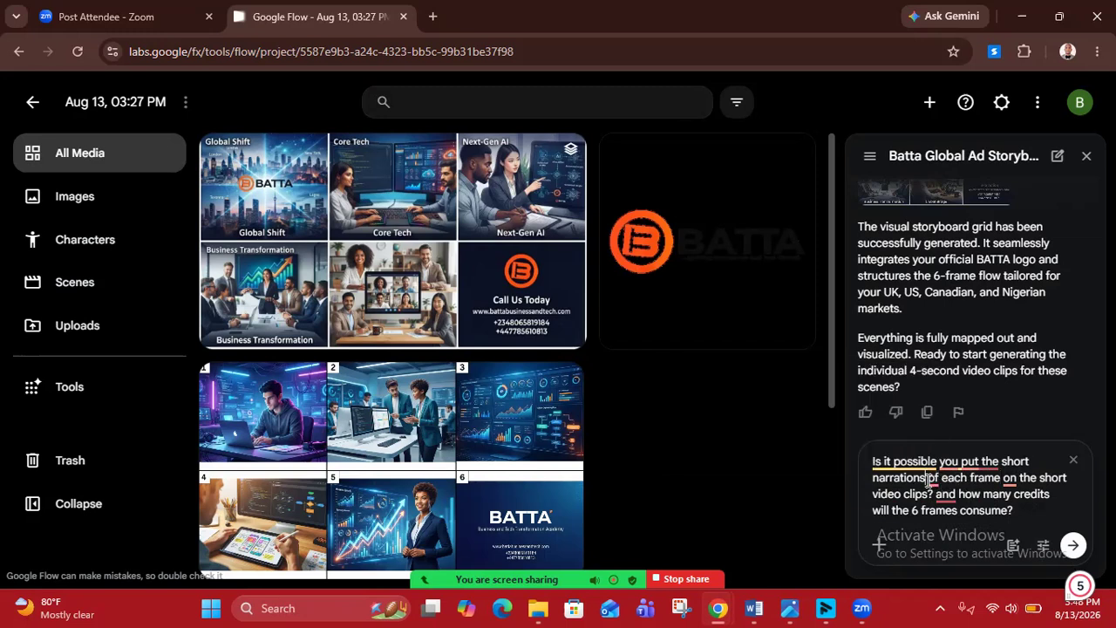
pyautogui.click(929, 480)
pyautogui.write('in form ')
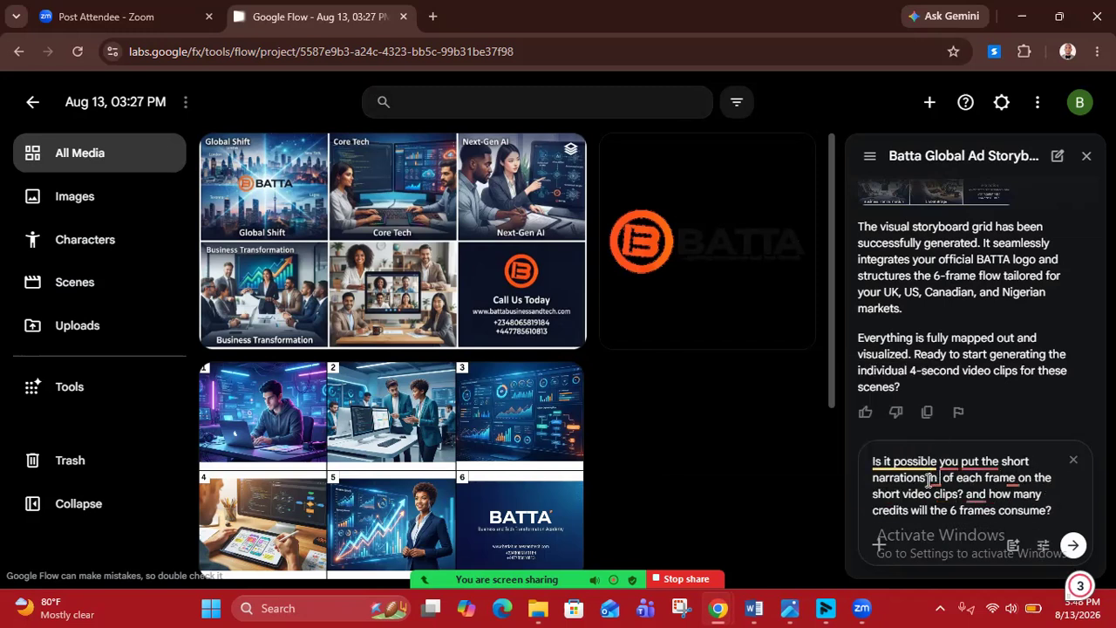
pyautogui.write('of ')
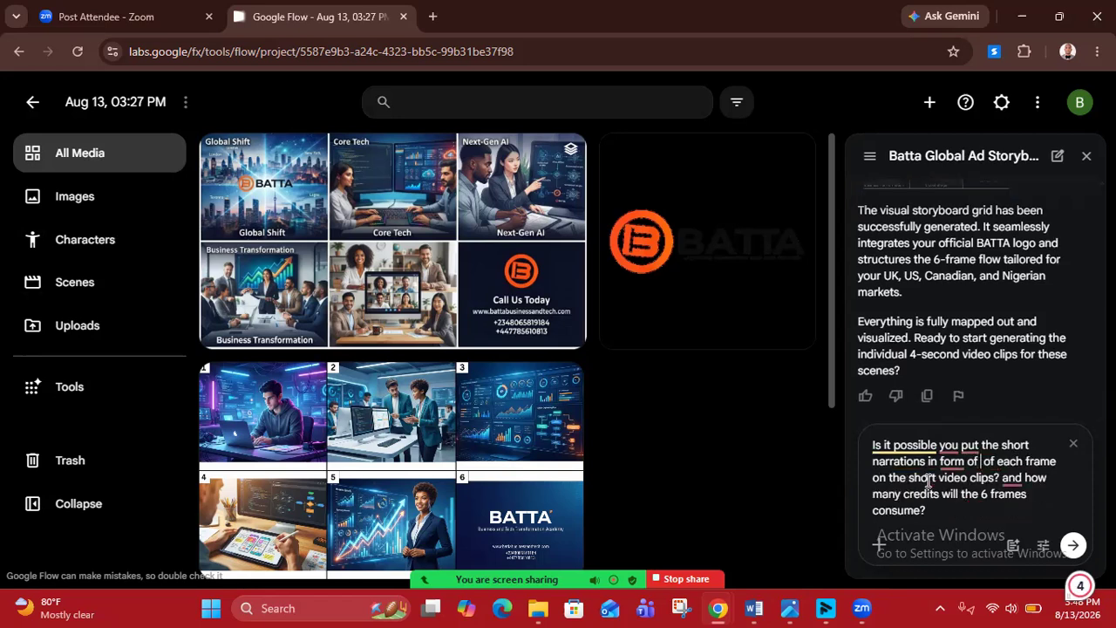
pyautogui.write(' motion t')
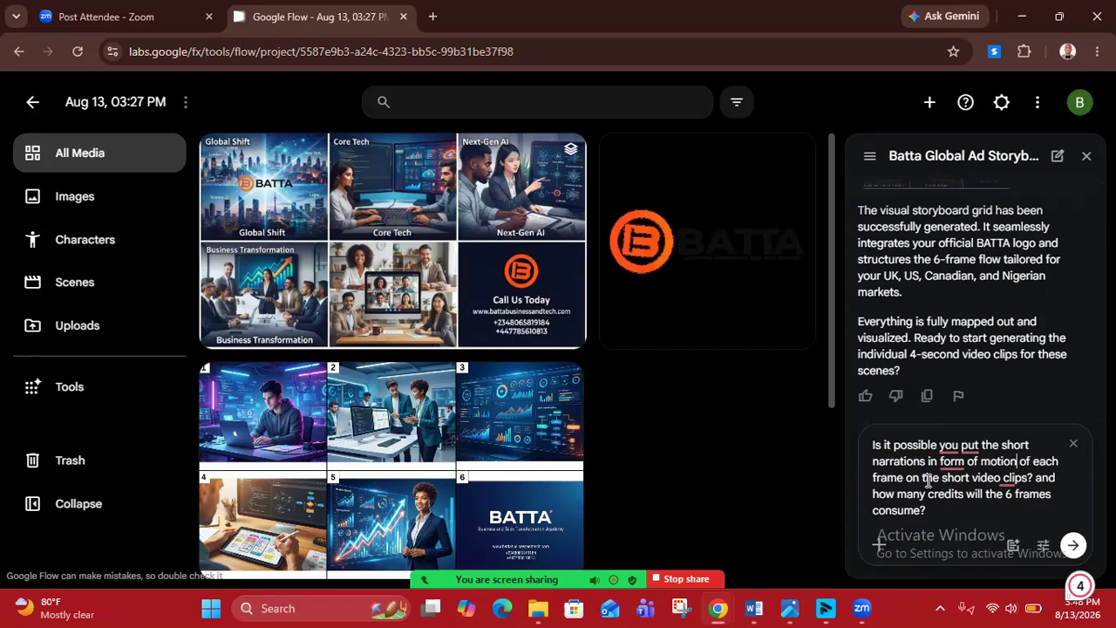
pyautogui.write('ext')
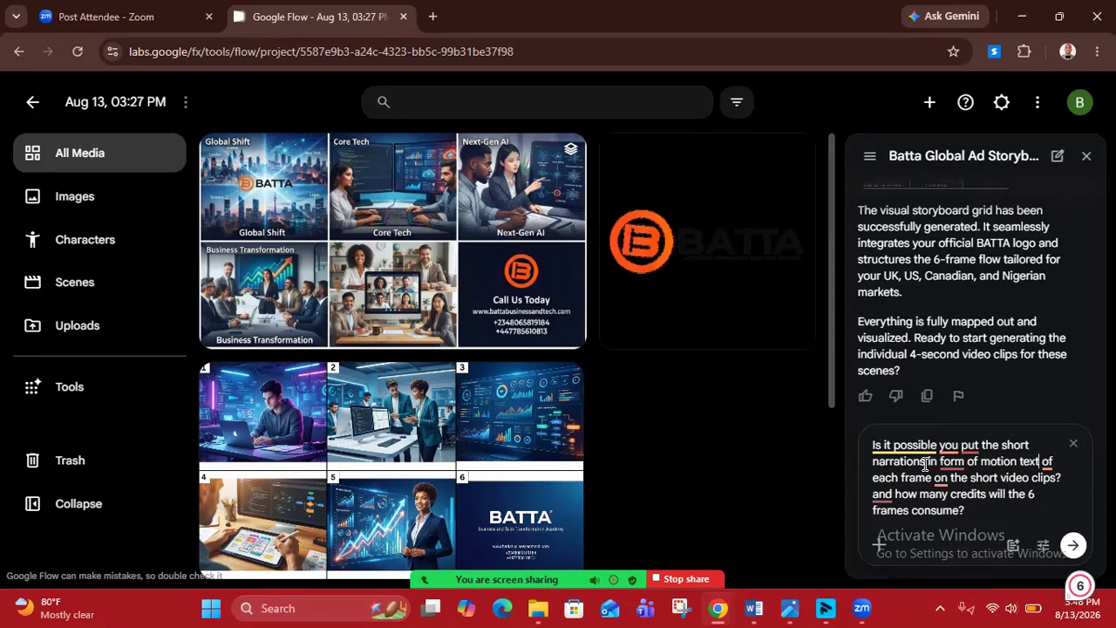
# - Move the phrase "of each frame" so it directly follows "narrations" in the prompt, removing its duplicate after "motion text"
pyautogui.click(926, 463)
pyautogui.write('of each')
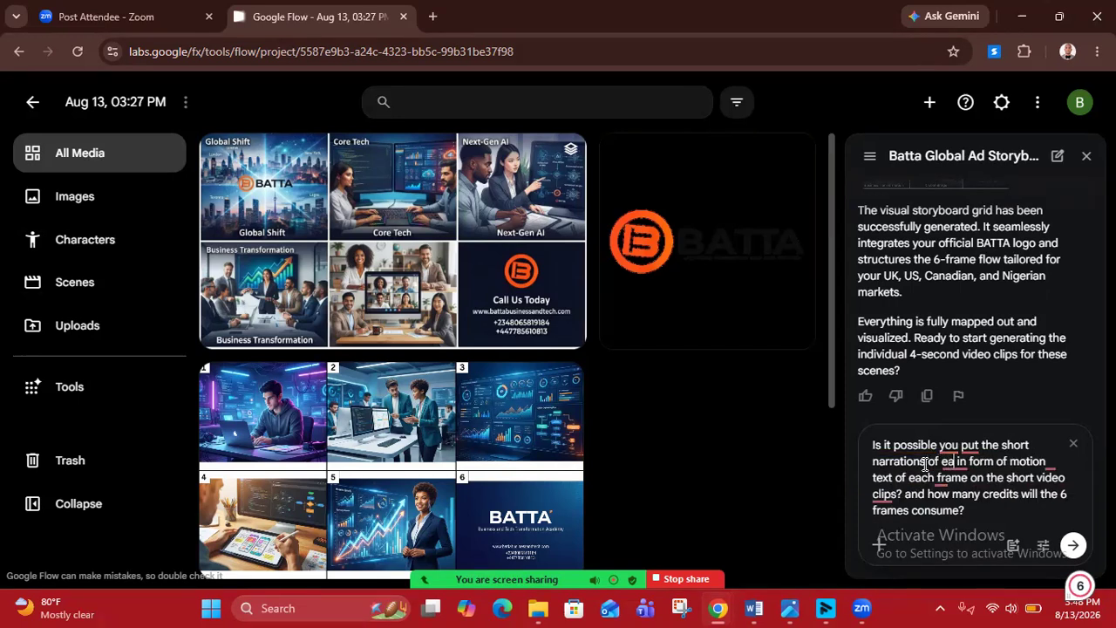
pyautogui.write(' frame')
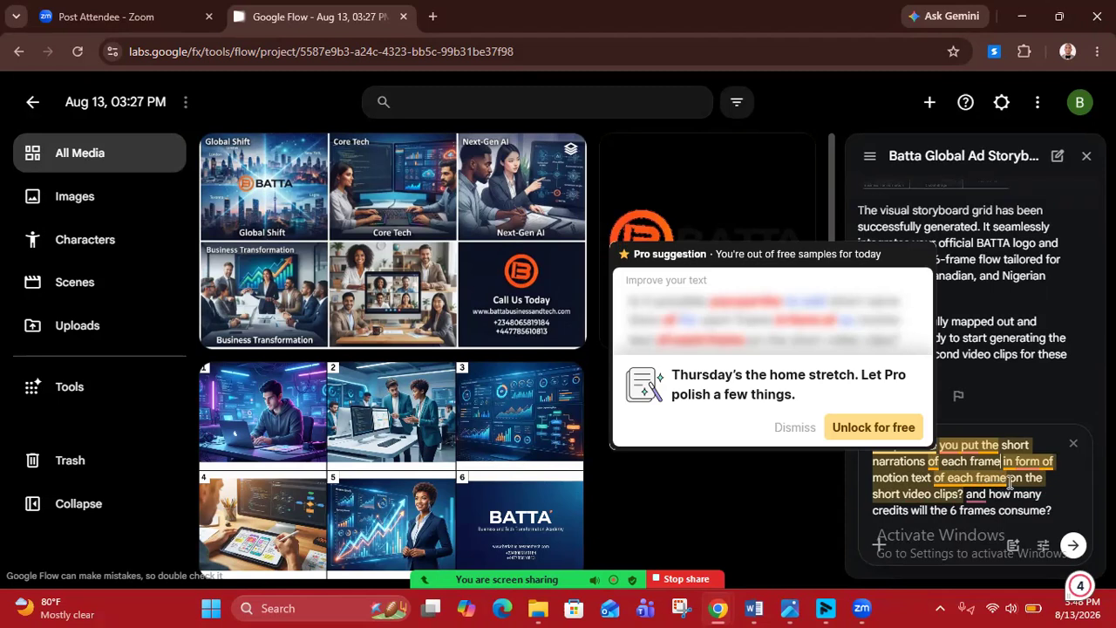
pyautogui.press('BackSpace')
pyautogui.press('BackSpace')
pyautogui.press('BackSpace')
pyautogui.press('BackSpace')
pyautogui.press('BackSpace')
pyautogui.press('BackSpace')
pyautogui.press('BackSpace')
pyautogui.press('BackSpace')
pyautogui.press('BackSpace')
pyautogui.press('BackSpace')
pyautogui.press('BackSpace')
pyautogui.press('BackSpace')
pyautogui.press('BackSpace')
pyautogui.press('BackSpace')
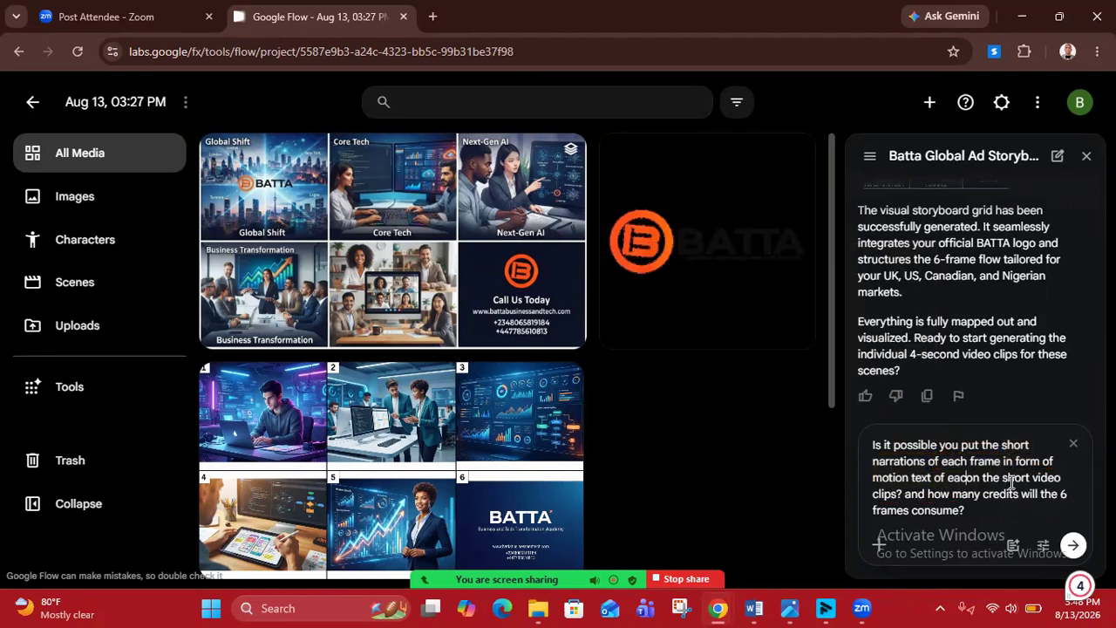
pyautogui.press('BackSpace')
pyautogui.press('BackSpace')
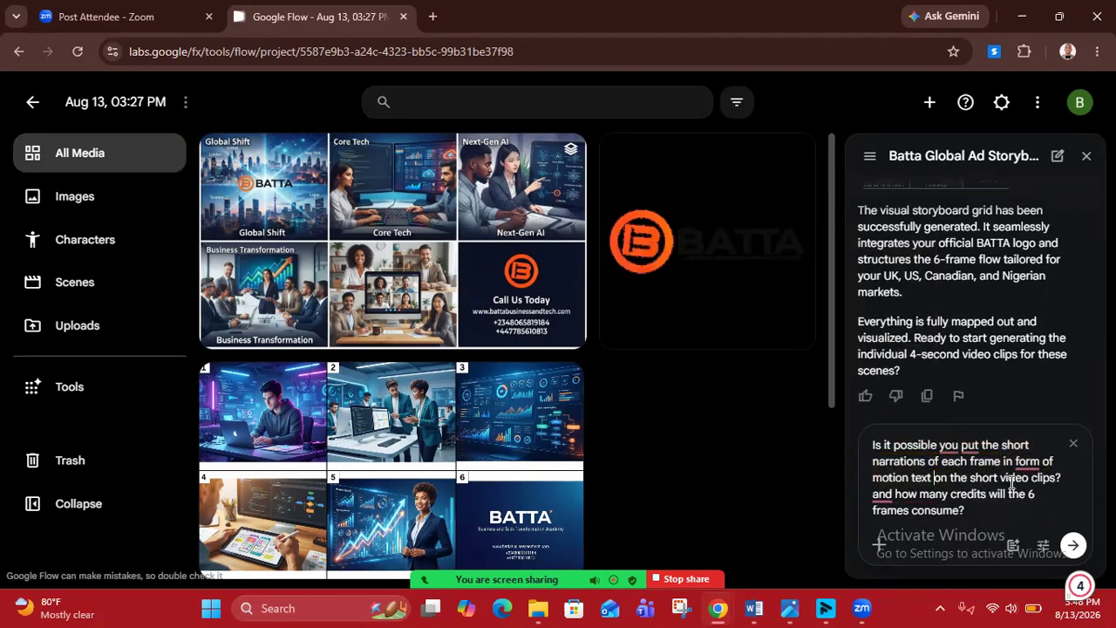
# - Capitalize "and" at the start of the prompt's second question using the writing suggestion, and send the prompt
pyautogui.moveTo(878, 497)
pyautogui.click(719, 414)
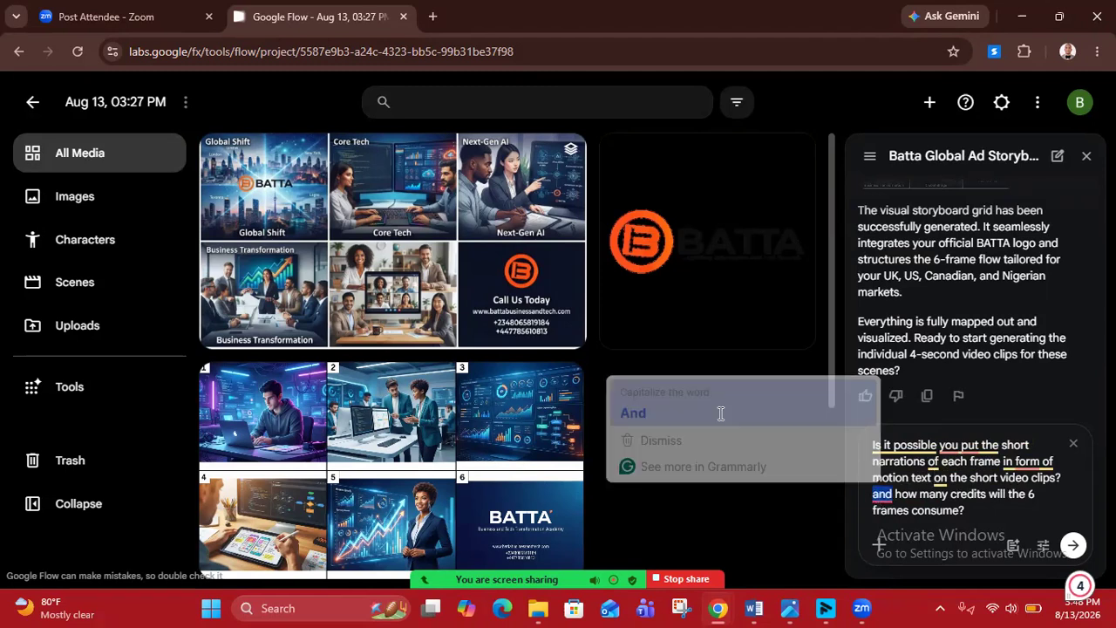
pyautogui.click(1074, 548)
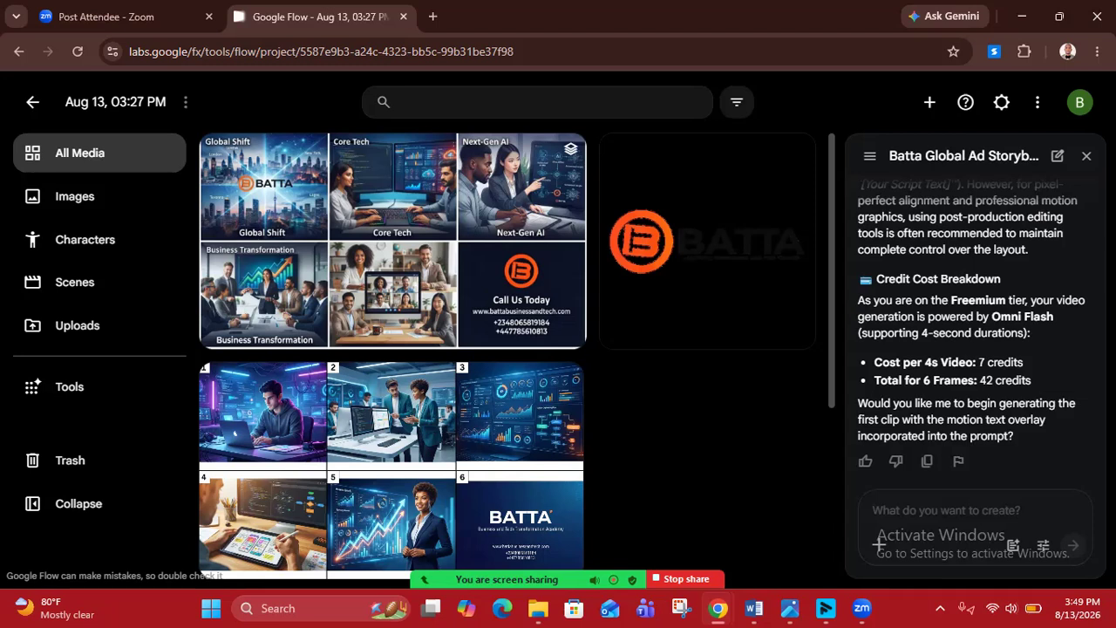
# - Read the assistant's reply about motion text on the video clips and the credit cost breakdown
pyautogui.scroll(5, 971, 332)
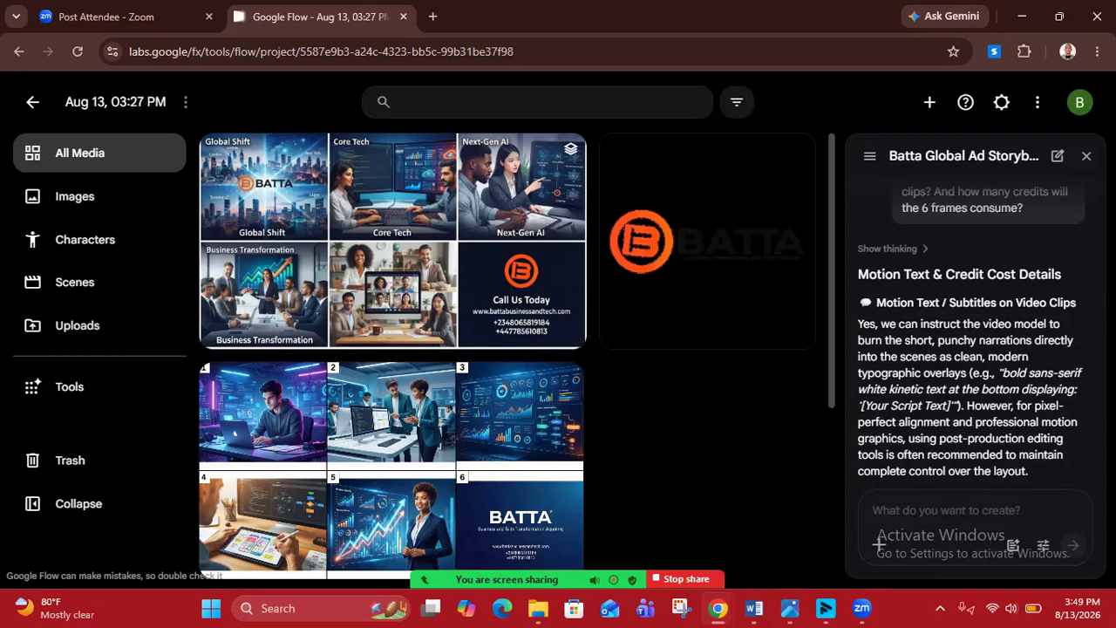
pyautogui.scroll(-1, 971, 331)
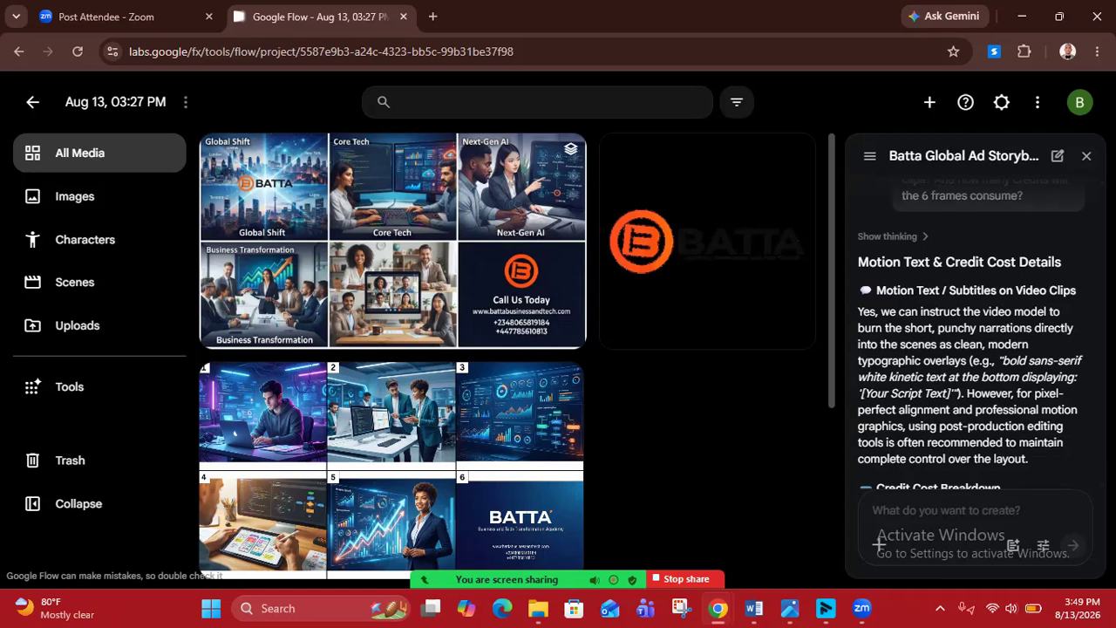
pyautogui.scroll(-1, 970, 335)
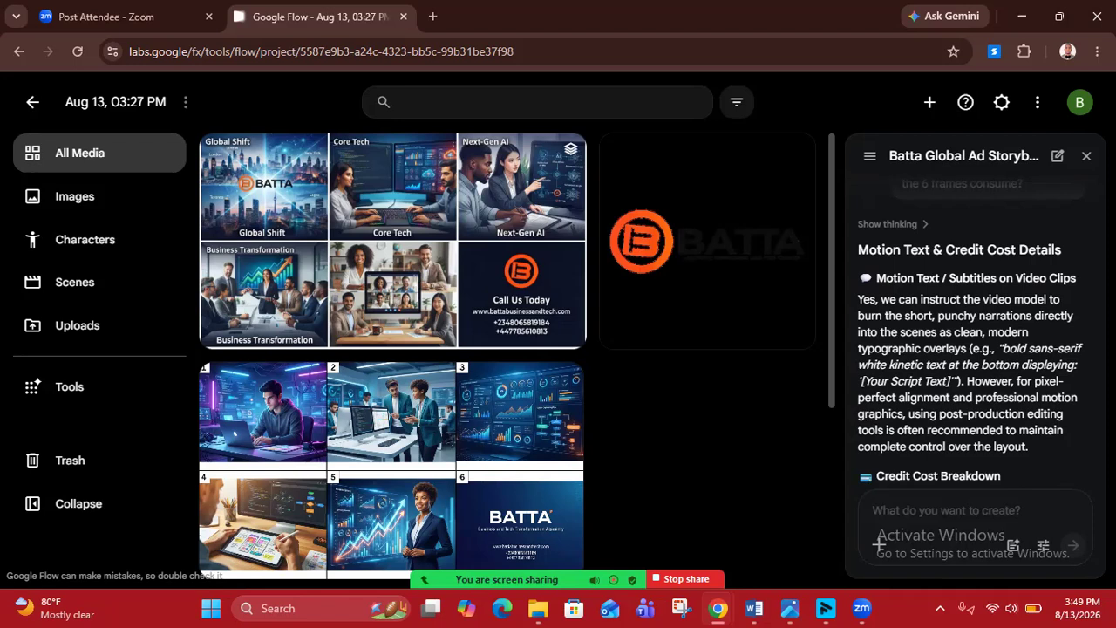
pyautogui.scroll(-2, 970, 335)
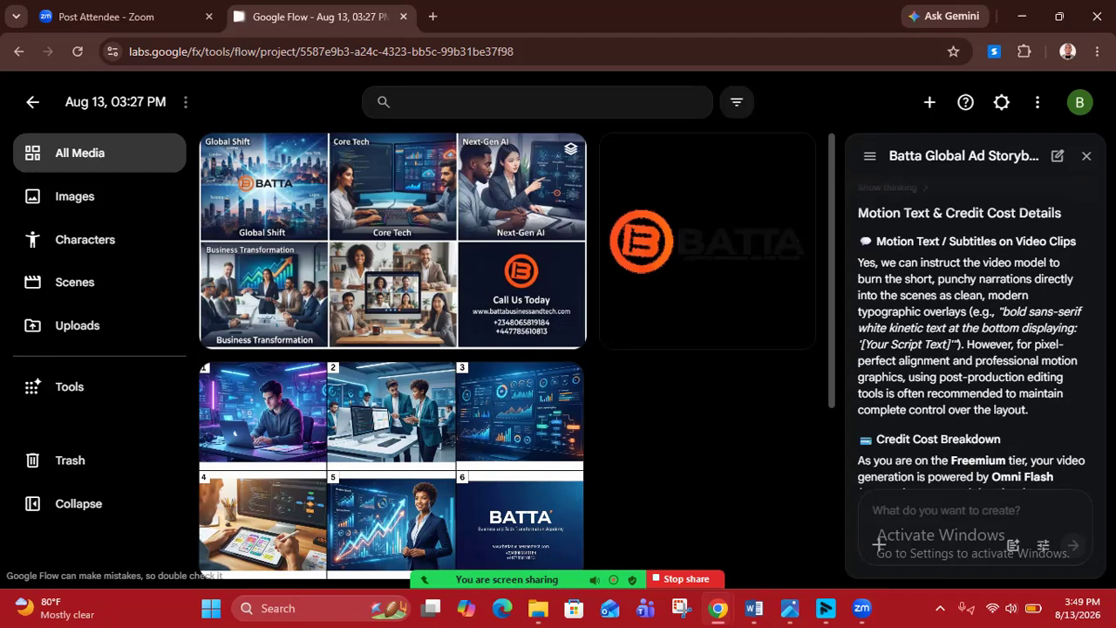
pyautogui.scroll(-1, 973, 337)
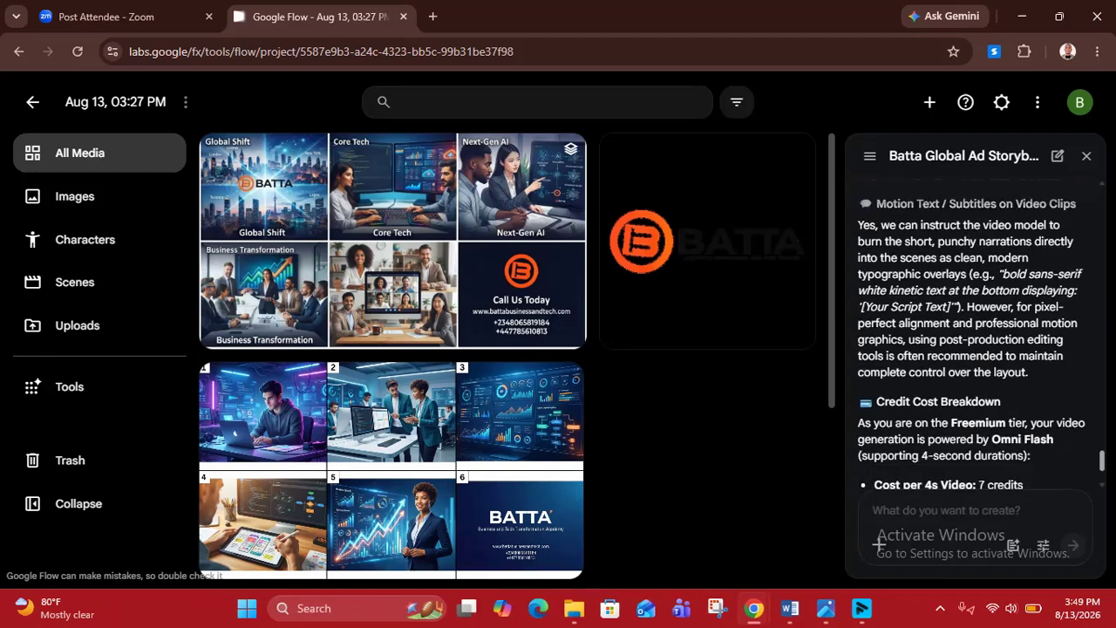
pyautogui.scroll(-1, 973, 337)
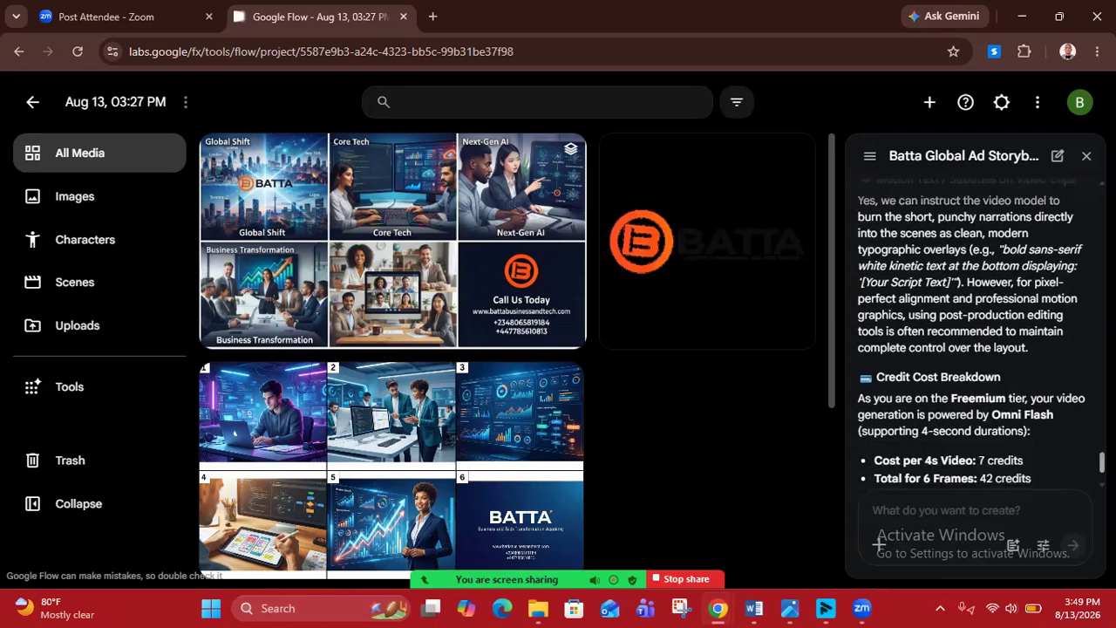
pyautogui.scroll(-1, 972, 336)
pyautogui.scroll(-1, 973, 337)
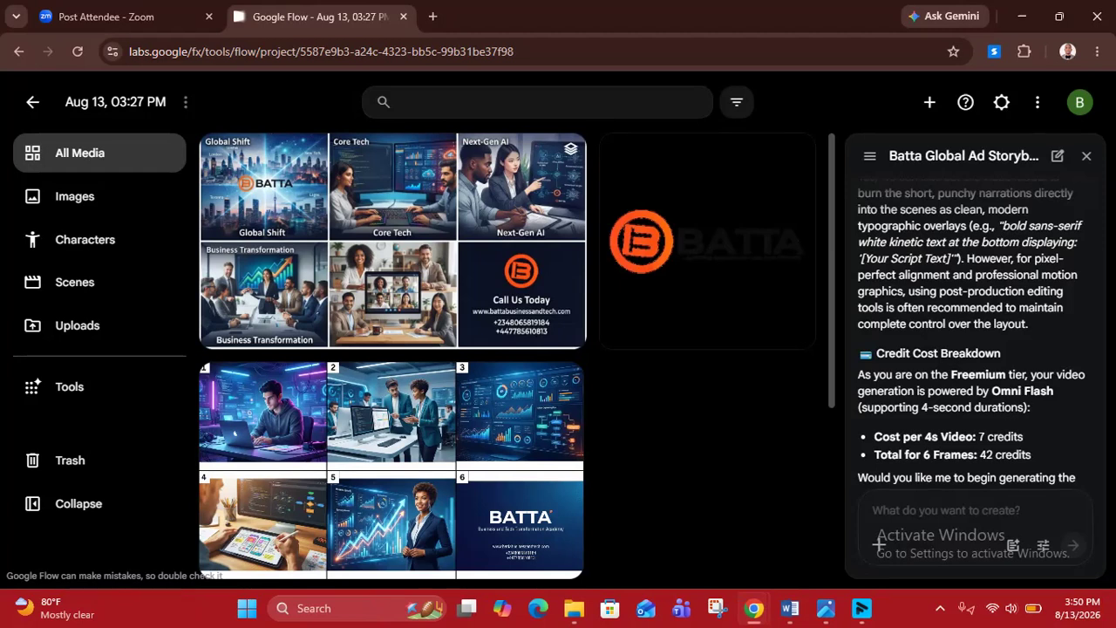
pyautogui.scroll(1, 972, 331)
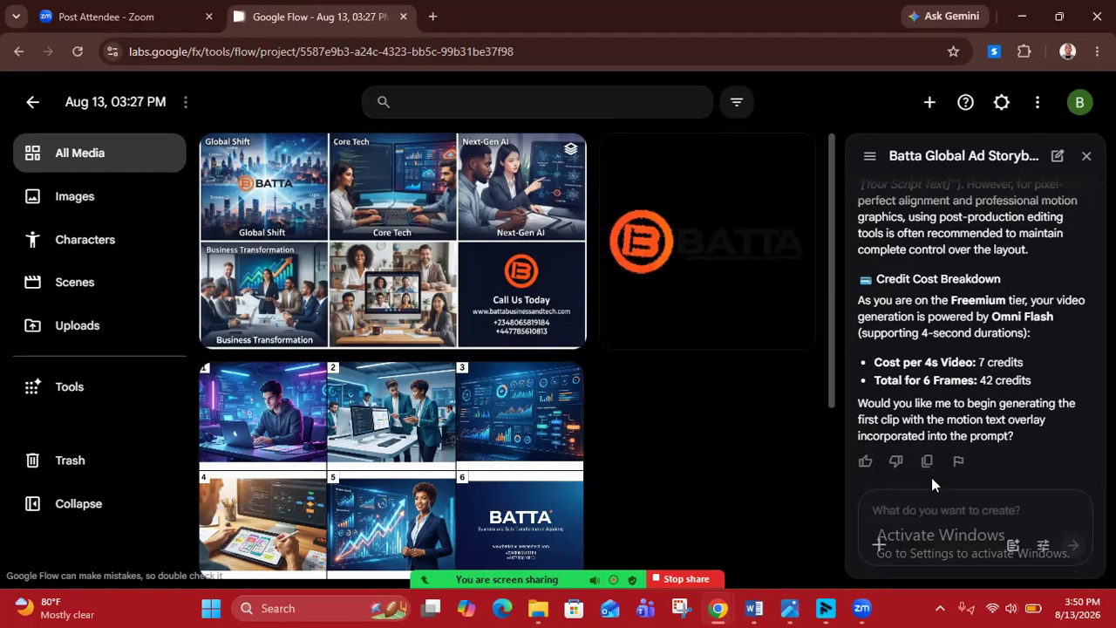
# - Reply "Yes, go ahead" to have the first clip generated with the motion text overlay
pyautogui.click(901, 505)
pyautogui.write('Y')
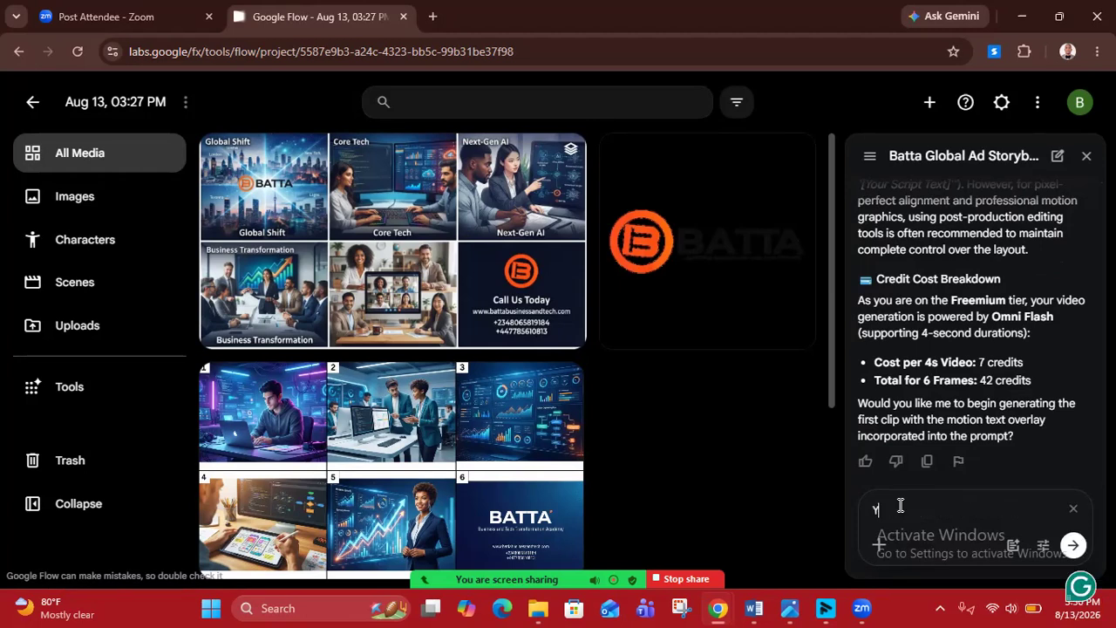
pyautogui.write('es, go ahead')
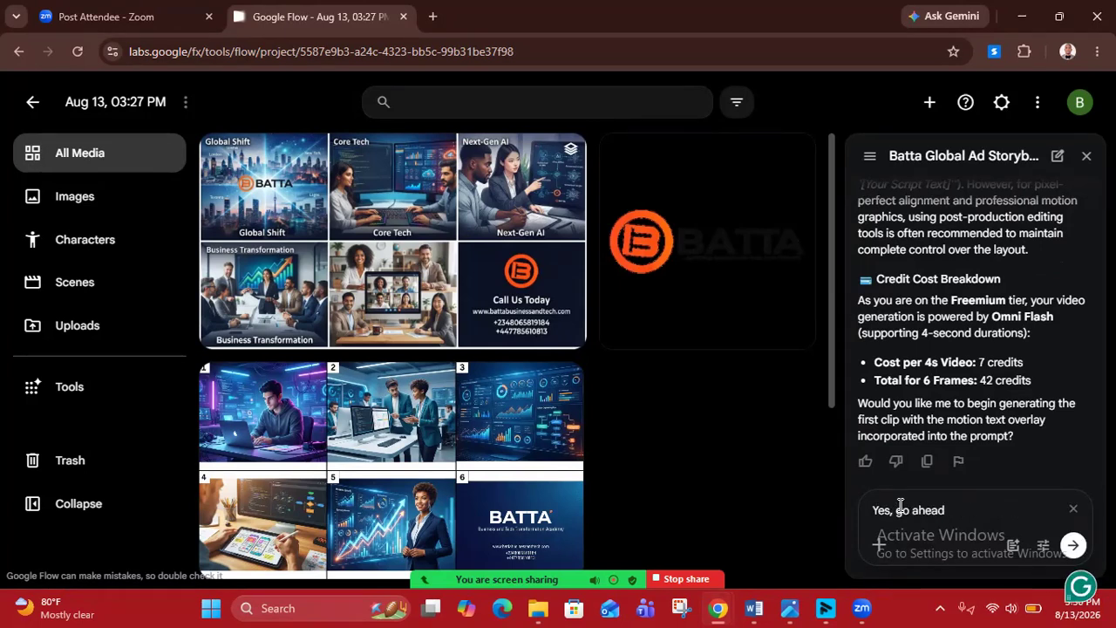
pyautogui.press('Return')
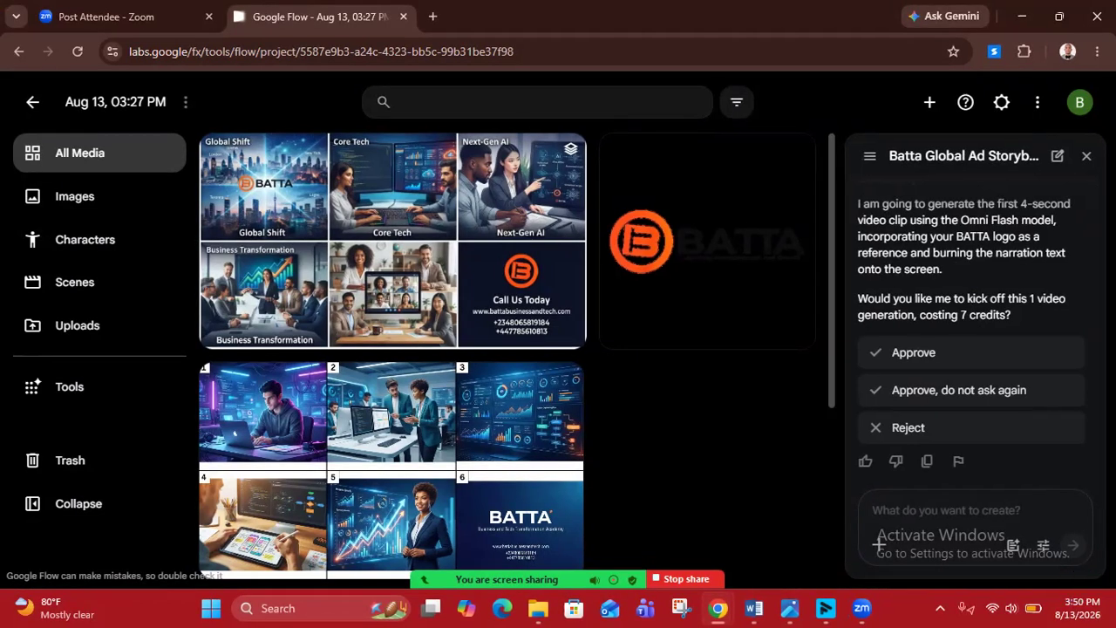
# - Review the conversation and approve the generation of the first 4-second clip, for this request only
pyautogui.scroll(5, 972, 331)
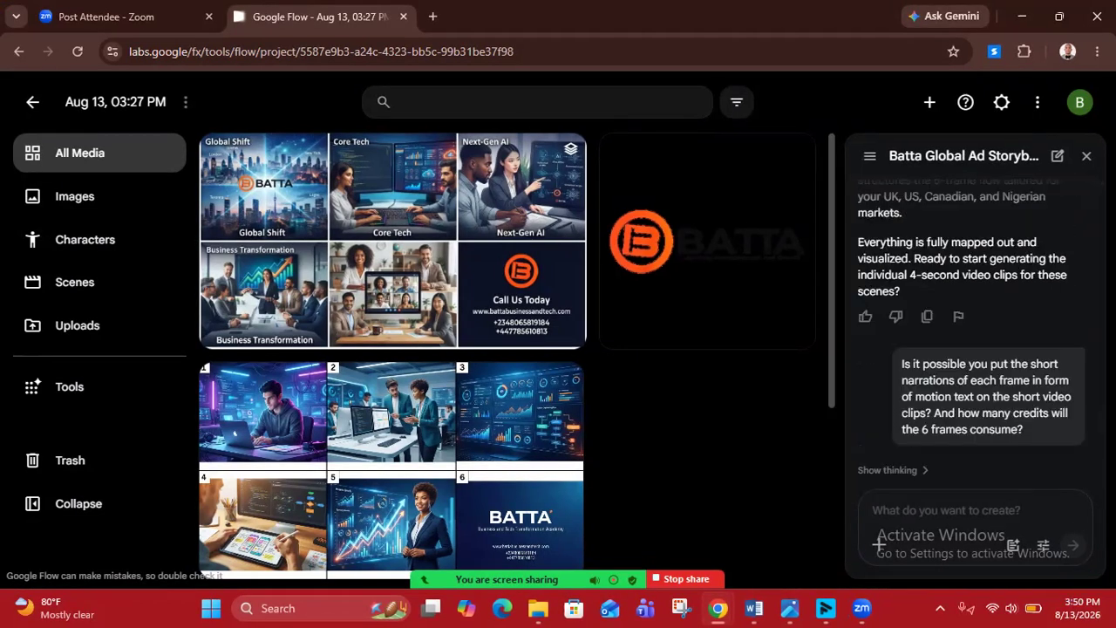
pyautogui.scroll(-3, 971, 349)
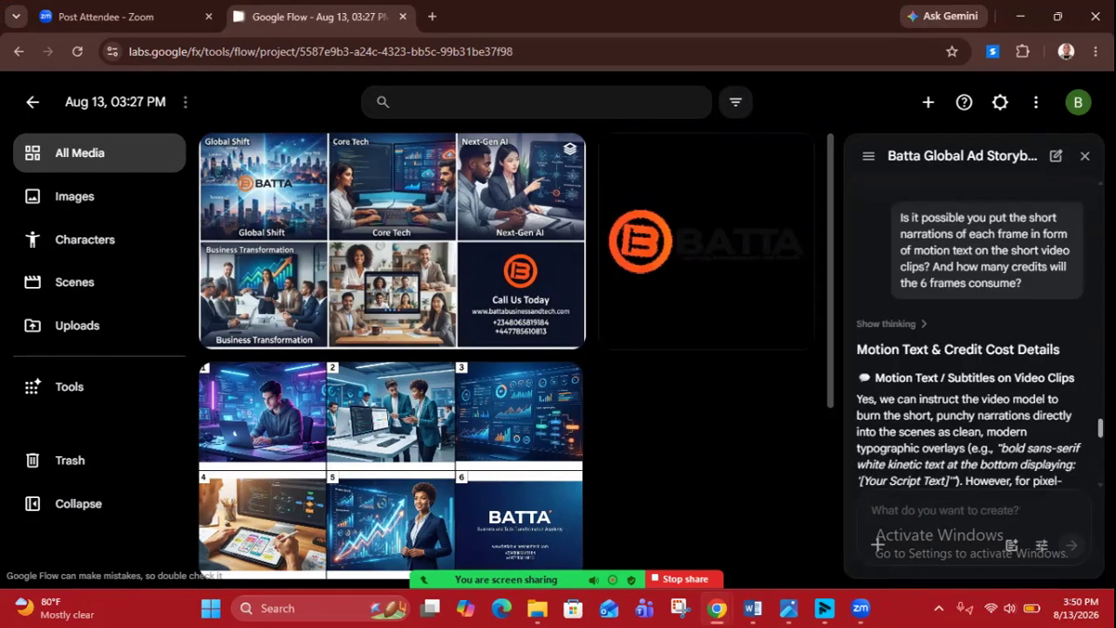
pyautogui.scroll(-6, 971, 338)
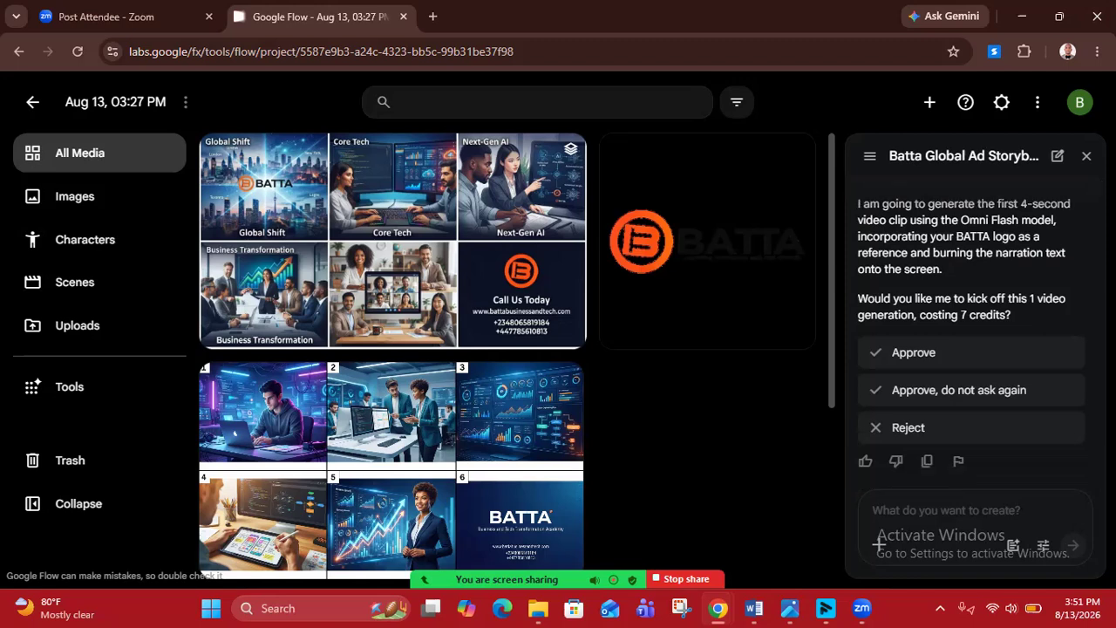
pyautogui.click(917, 360)
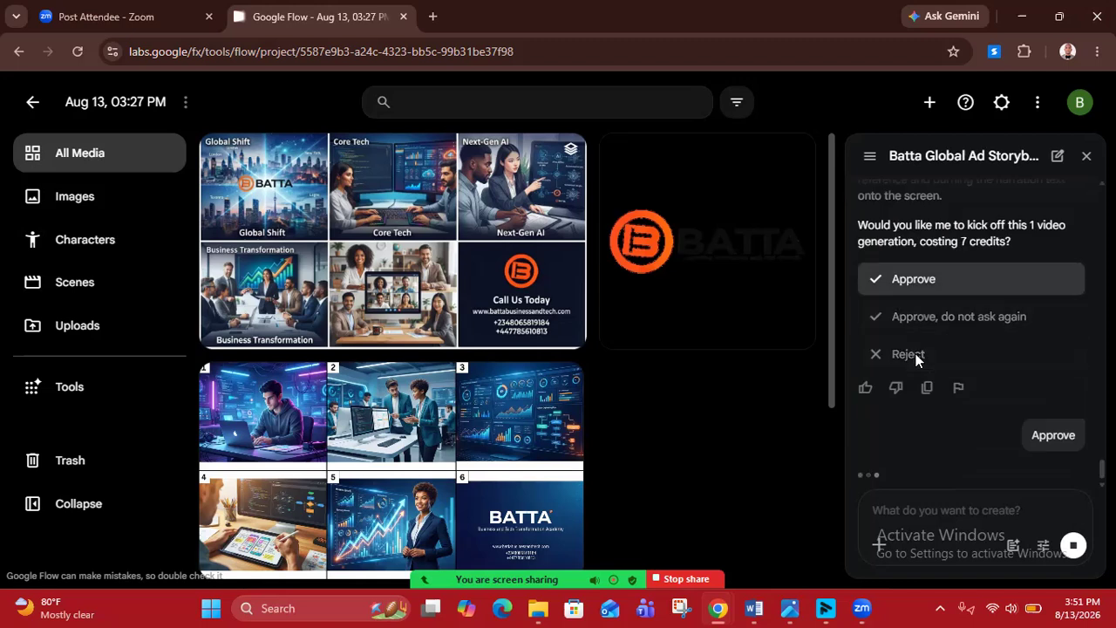
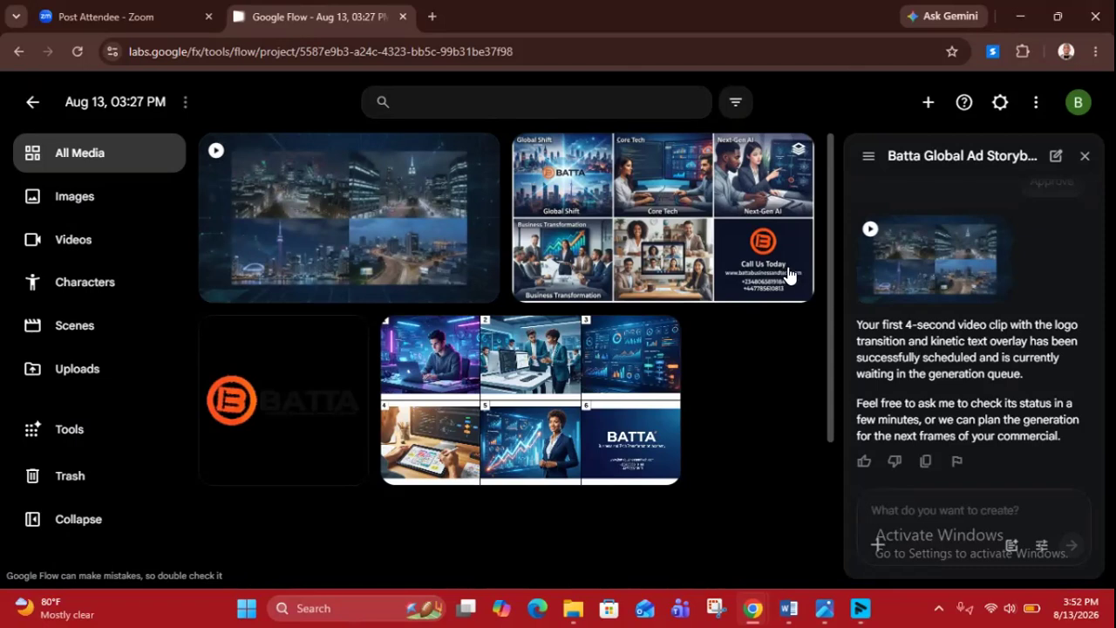
# - Preview the generated BATTA logo transition clip, play it in the editor, and return to the project
pyautogui.moveTo(423, 262)
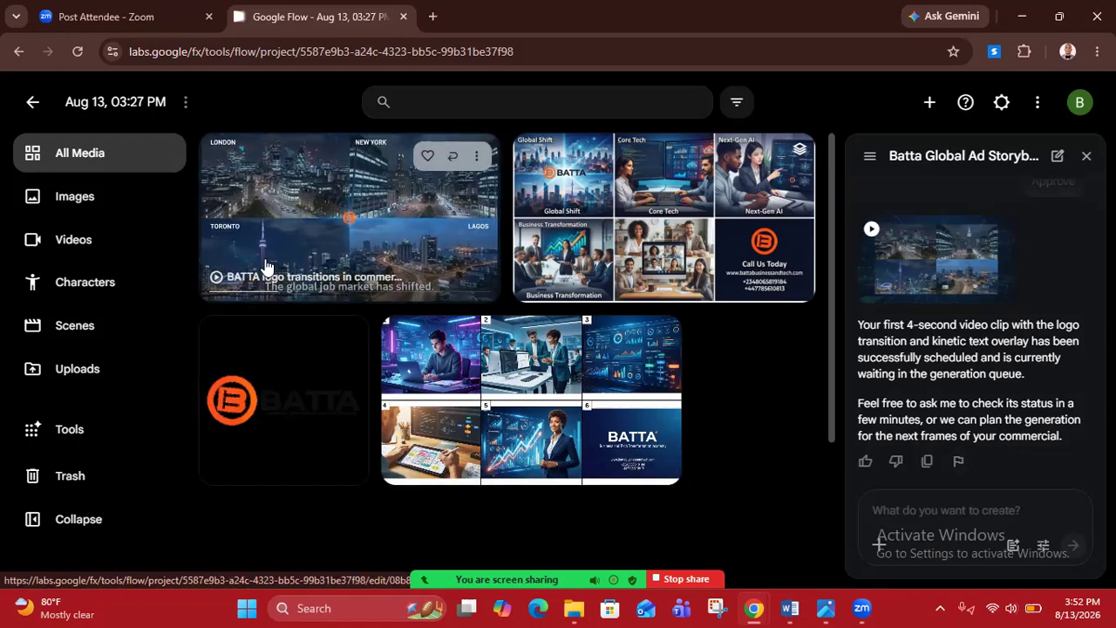
pyautogui.click(322, 251)
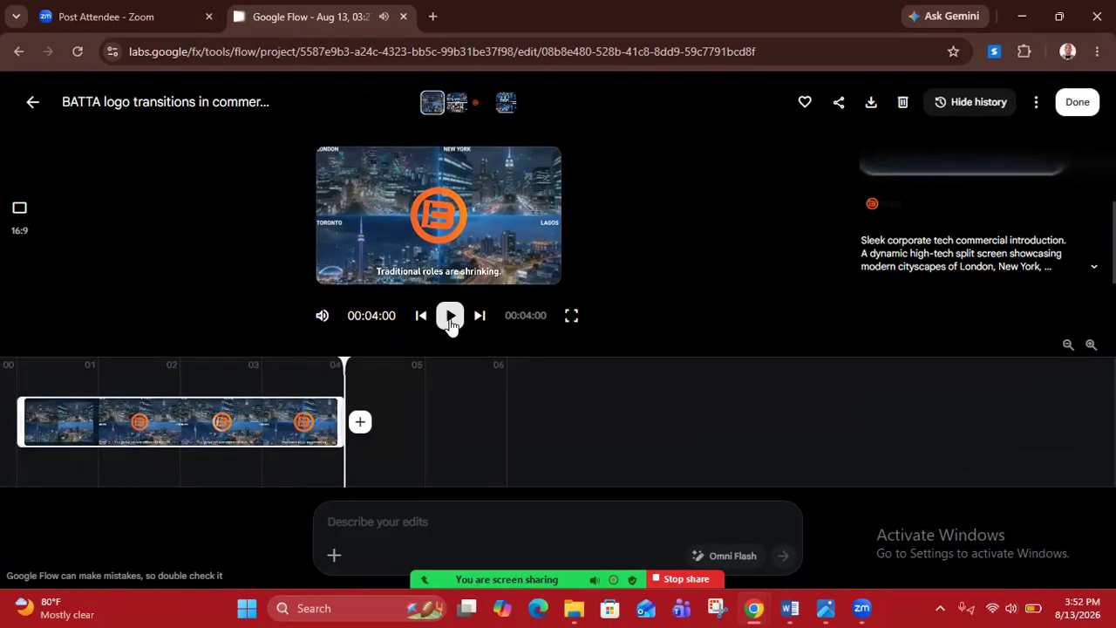
pyautogui.click(33, 105)
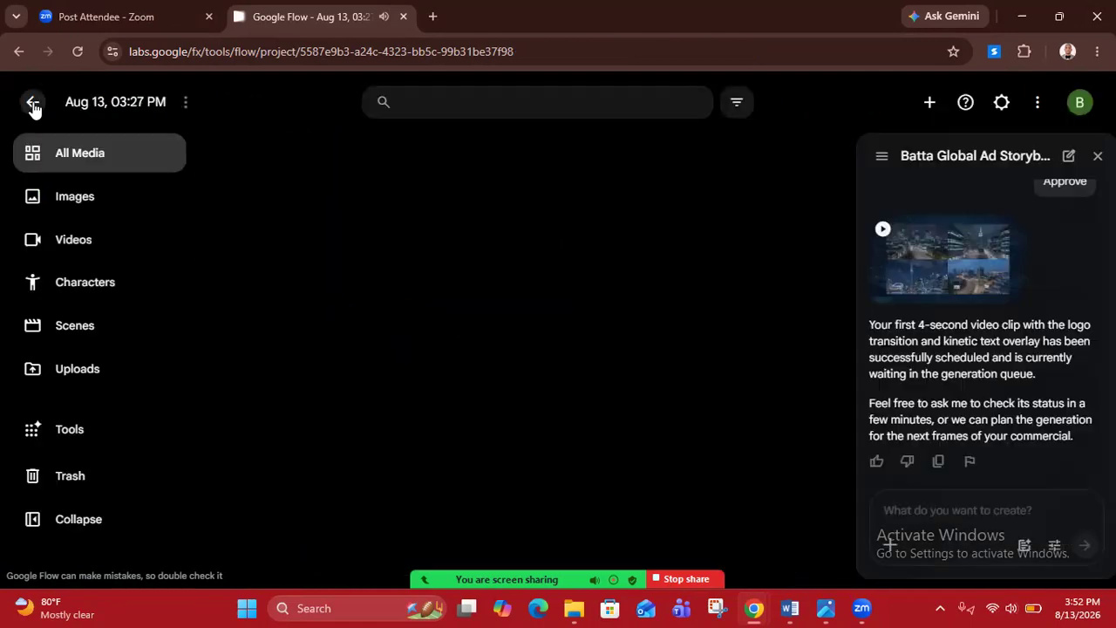
# - Send the assistant the prompt "Create the second"
pyautogui.click(894, 509)
pyautogui.write('Create')
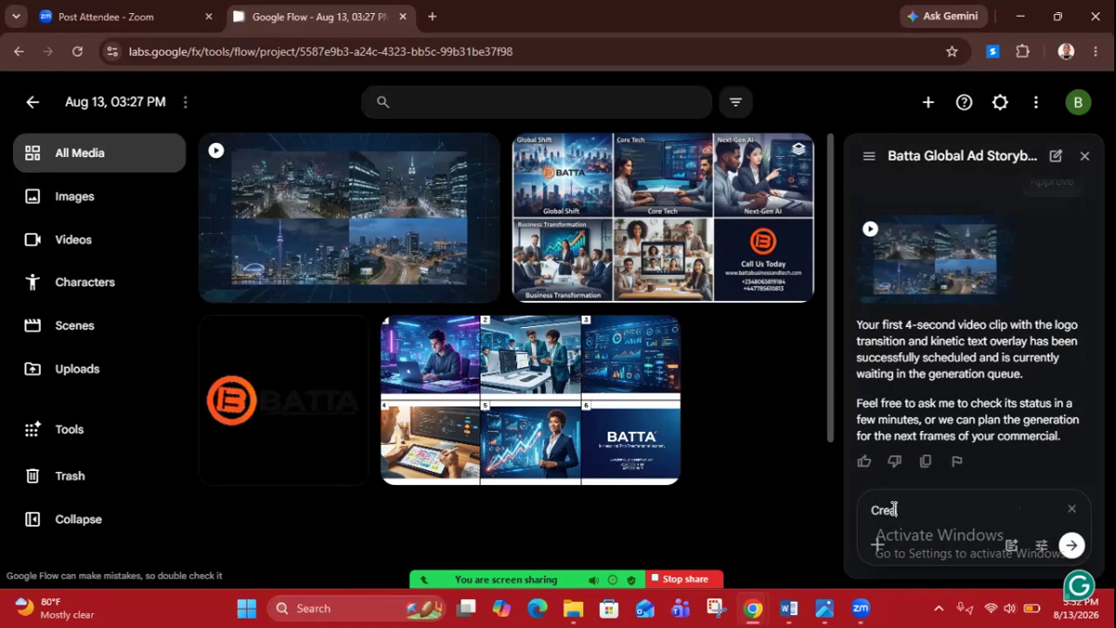
pyautogui.write(' the second')
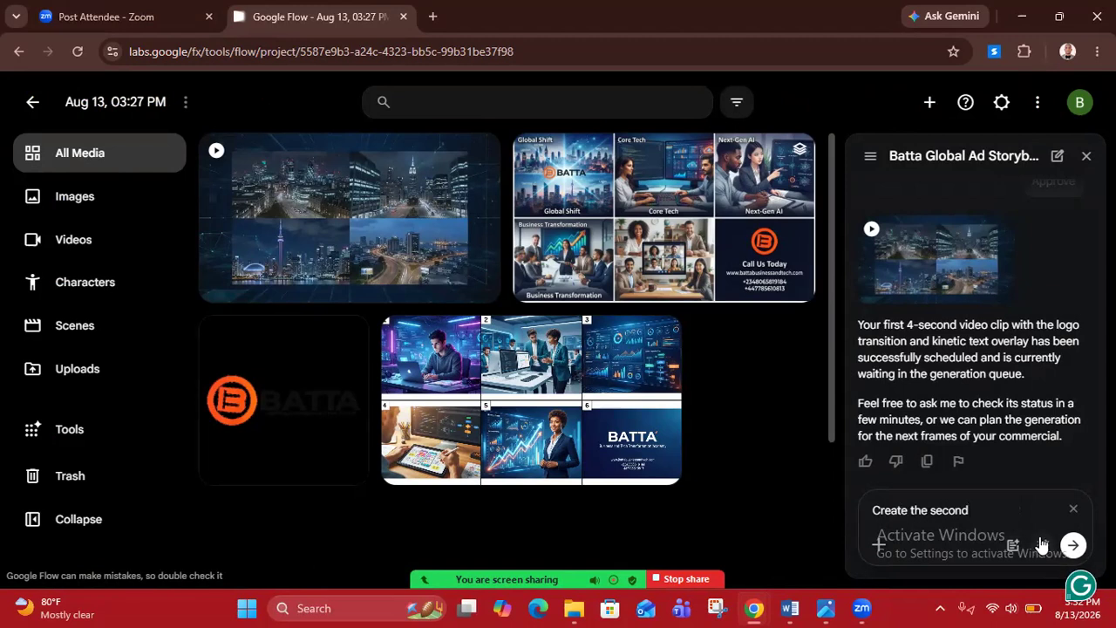
pyautogui.click(1073, 546)
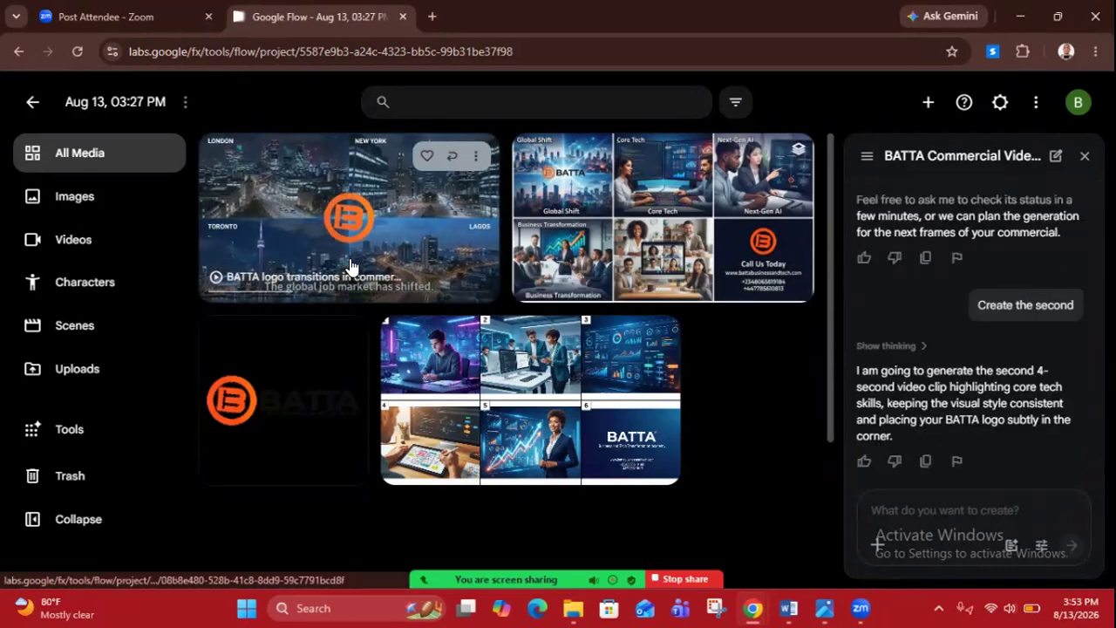
# - Watch the first BATTA clip again in the editor and go back to the project media
pyautogui.click(331, 216)
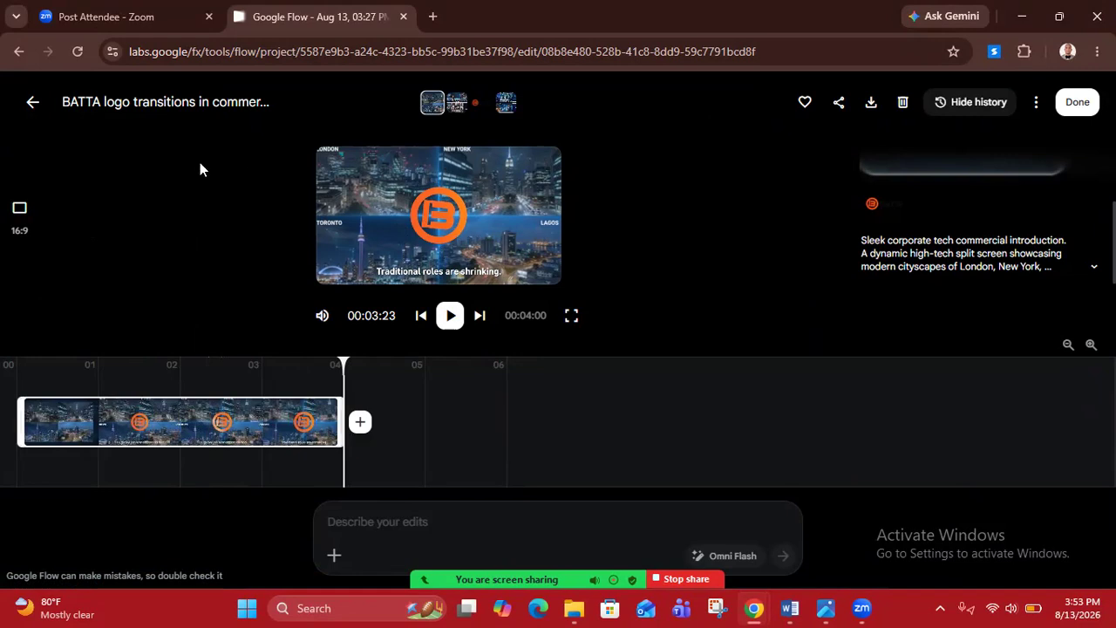
pyautogui.click(33, 105)
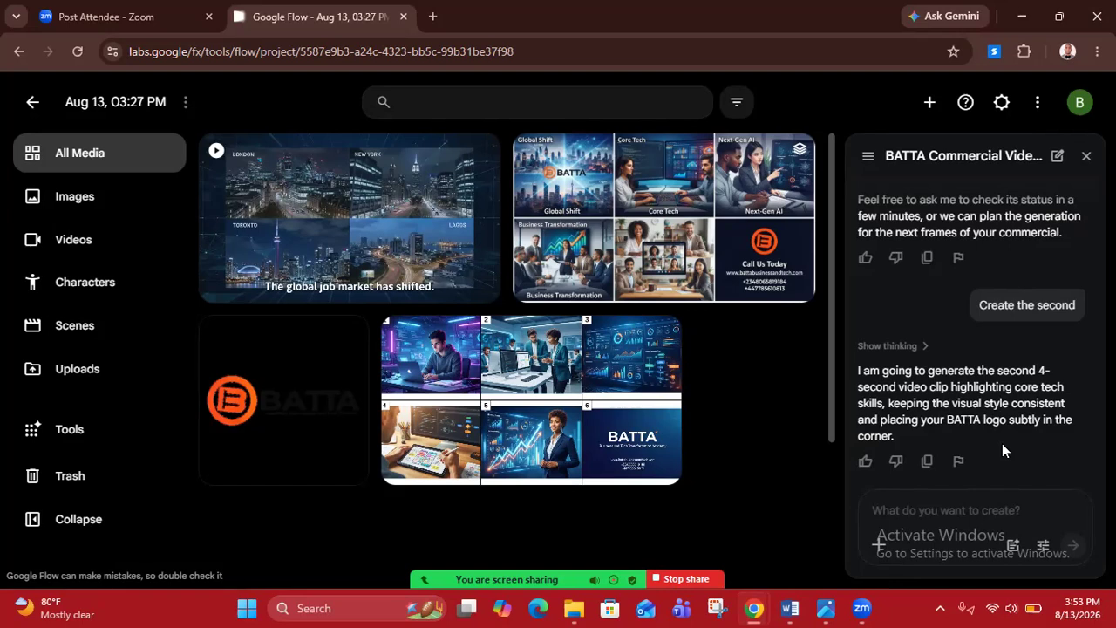
# - Expand the assistant's thinking for the second clip, read through it and the earlier conversation, and collapse it
pyautogui.click(922, 350)
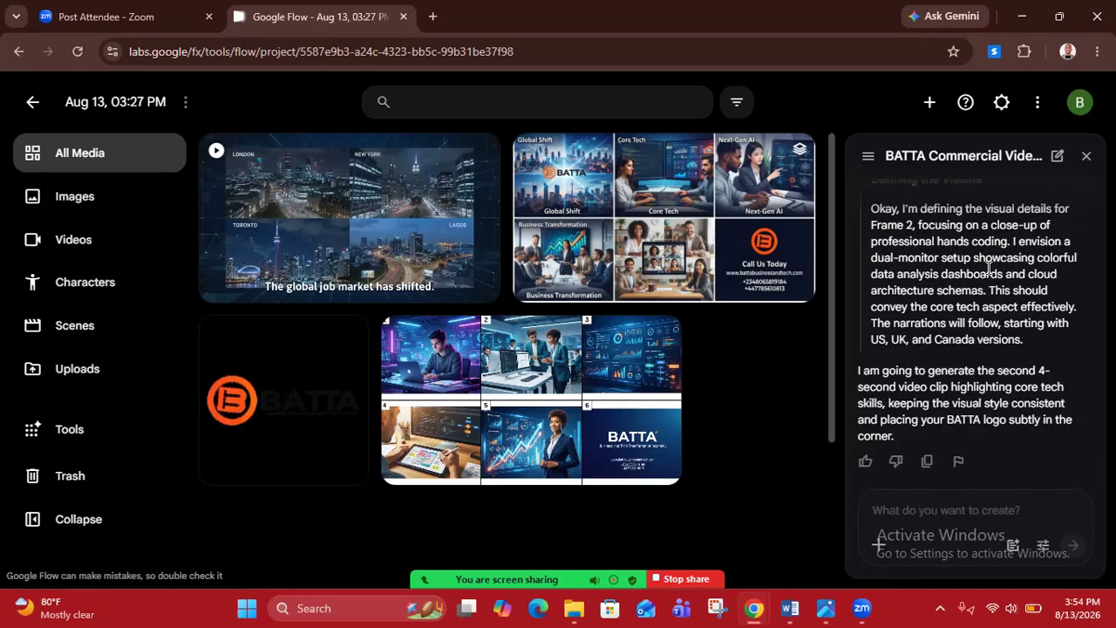
pyautogui.moveTo(1084, 349); pyautogui.dragTo(870, 340)
pyautogui.moveTo(1080, 328); pyautogui.dragTo(1080, 310)
pyautogui.click(1080, 335)
pyautogui.scroll(-15, 972, 331)
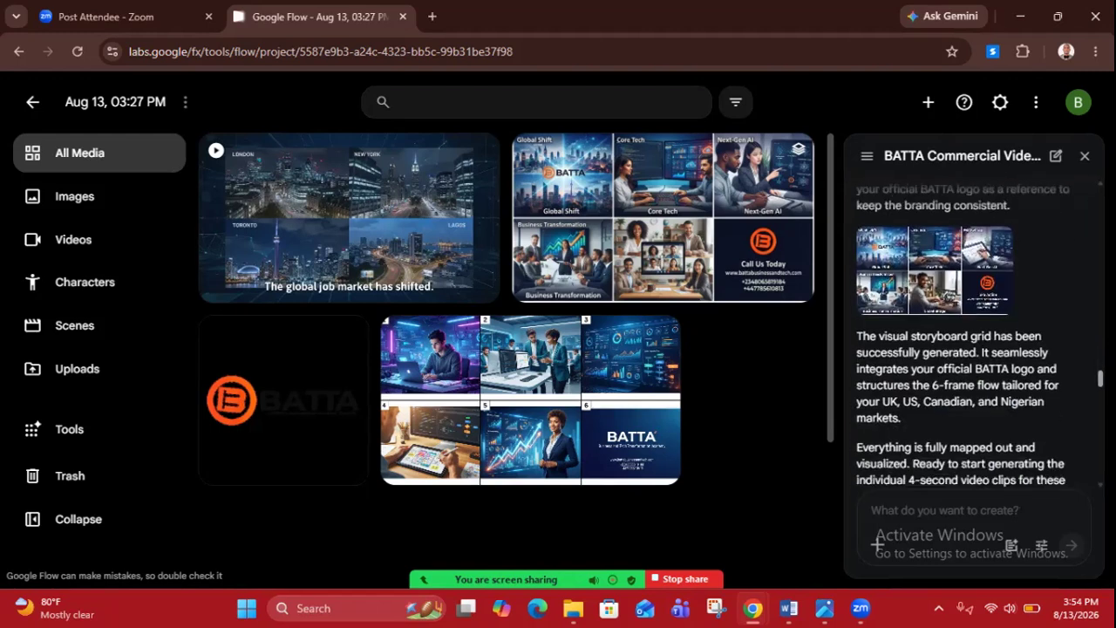
pyautogui.click(912, 357)
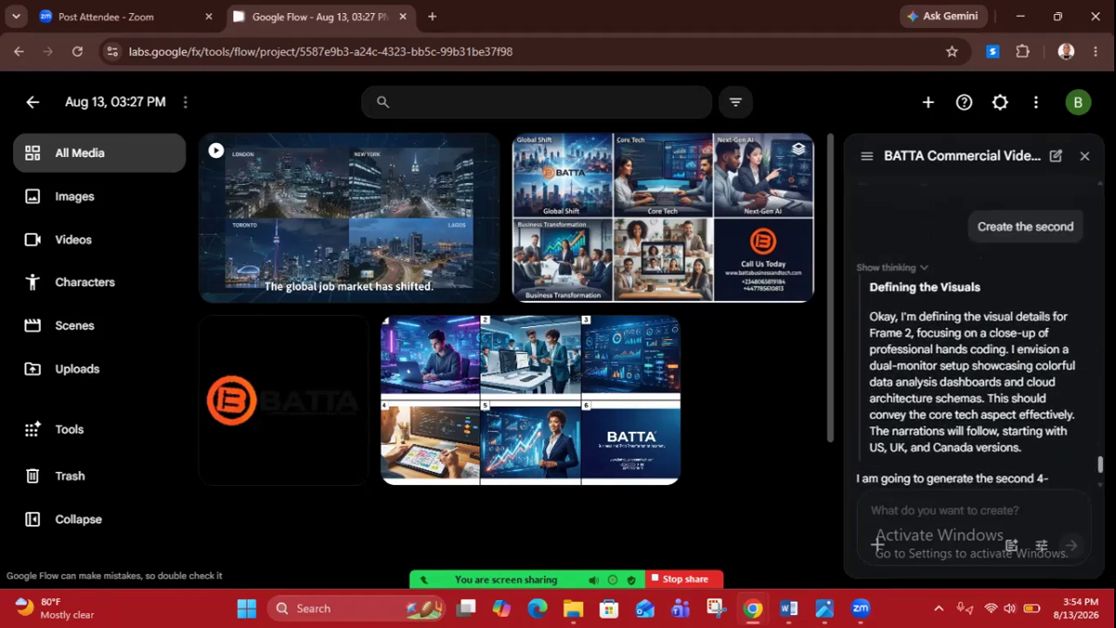
pyautogui.click(919, 271)
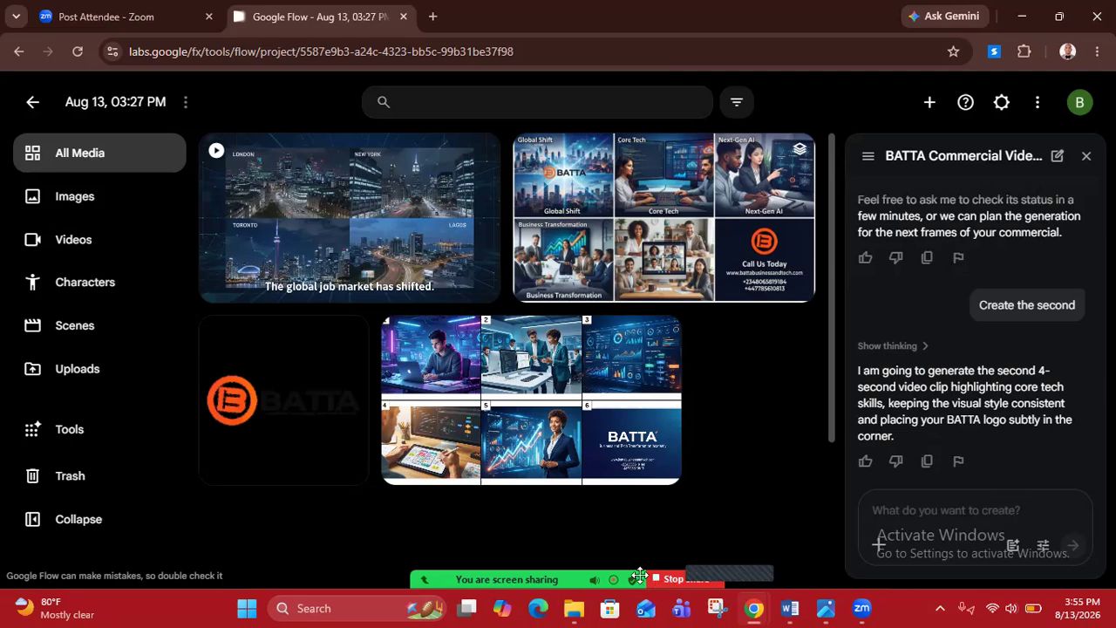
pyautogui.click(857, 559)
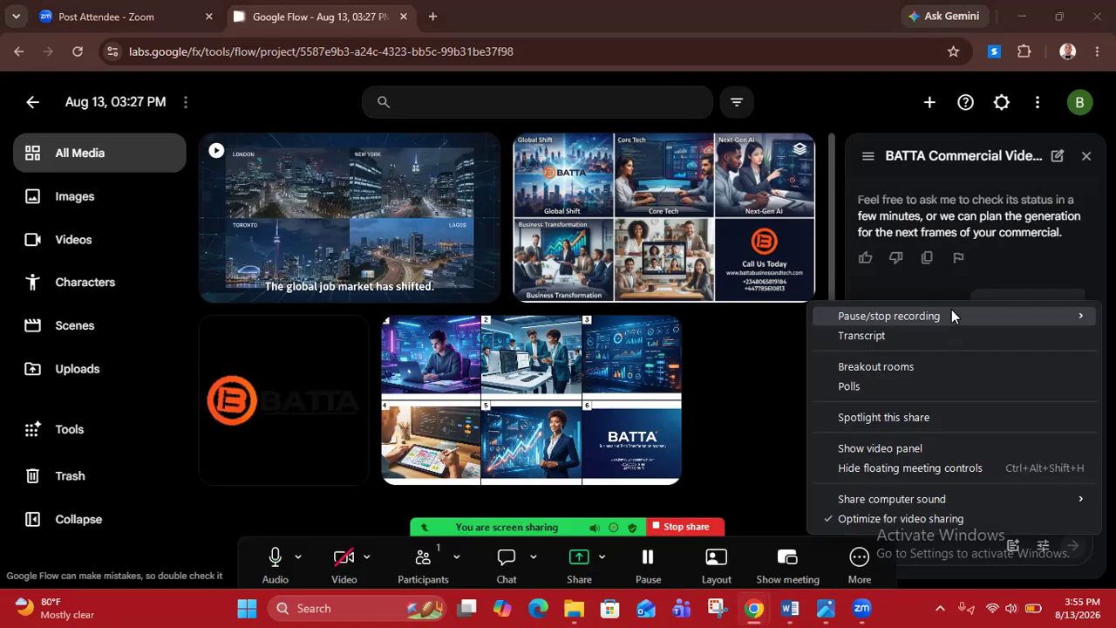
pyautogui.moveTo(952, 312)
pyautogui.click(982, 282)
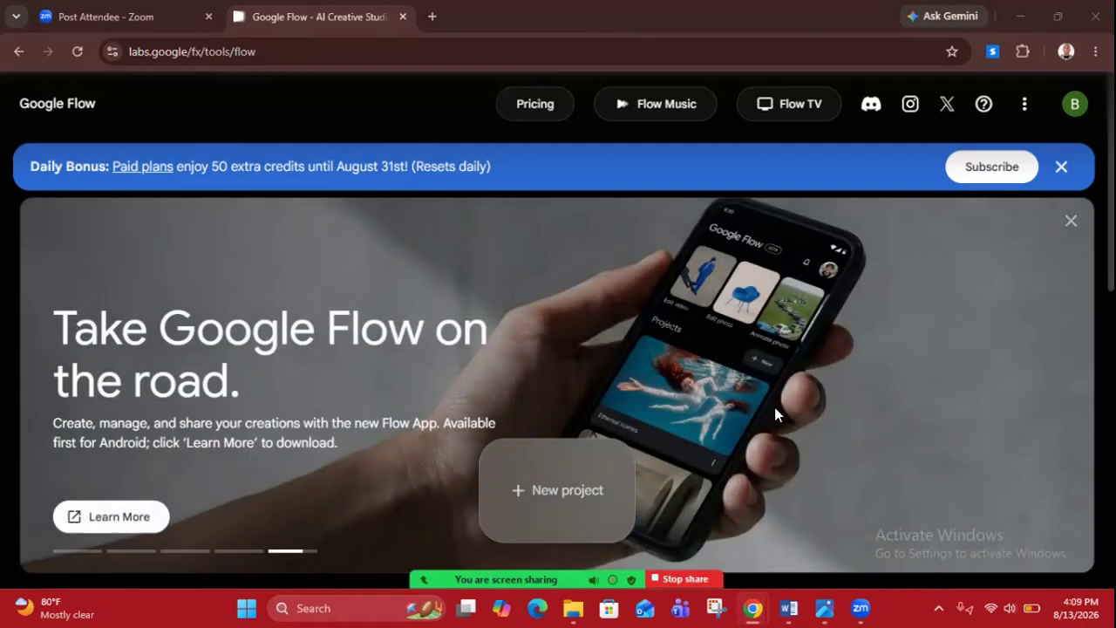
# - Reopen the BATTA commercial project dated Aug 13, 03:27 PM and preview its logo transition clip
pyautogui.scroll(-3, 558, 349)
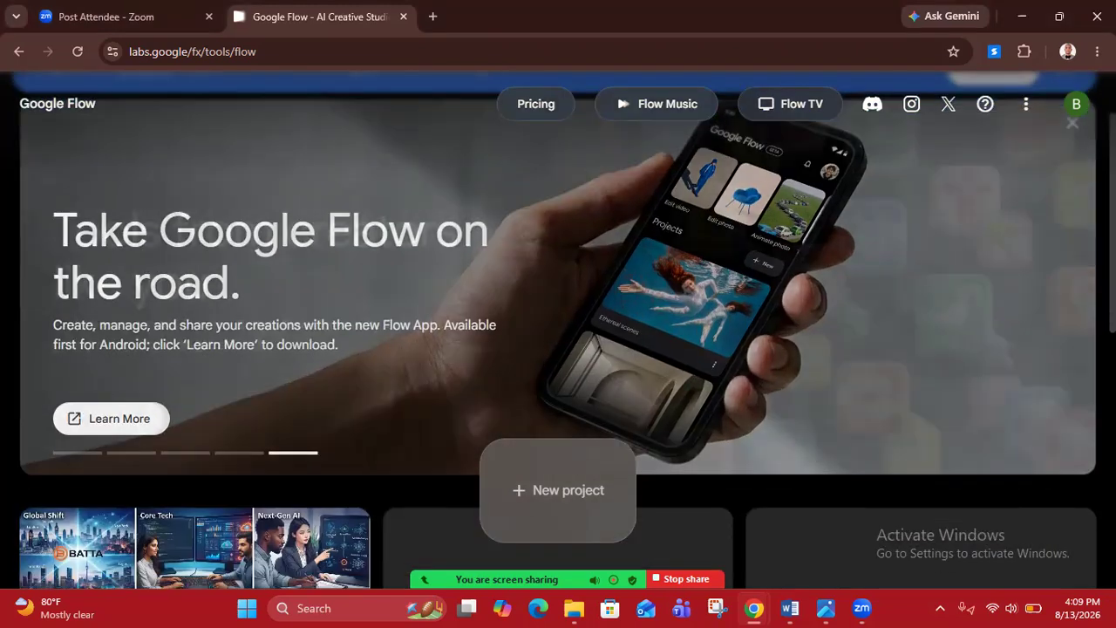
pyautogui.scroll(-1, 885, 343)
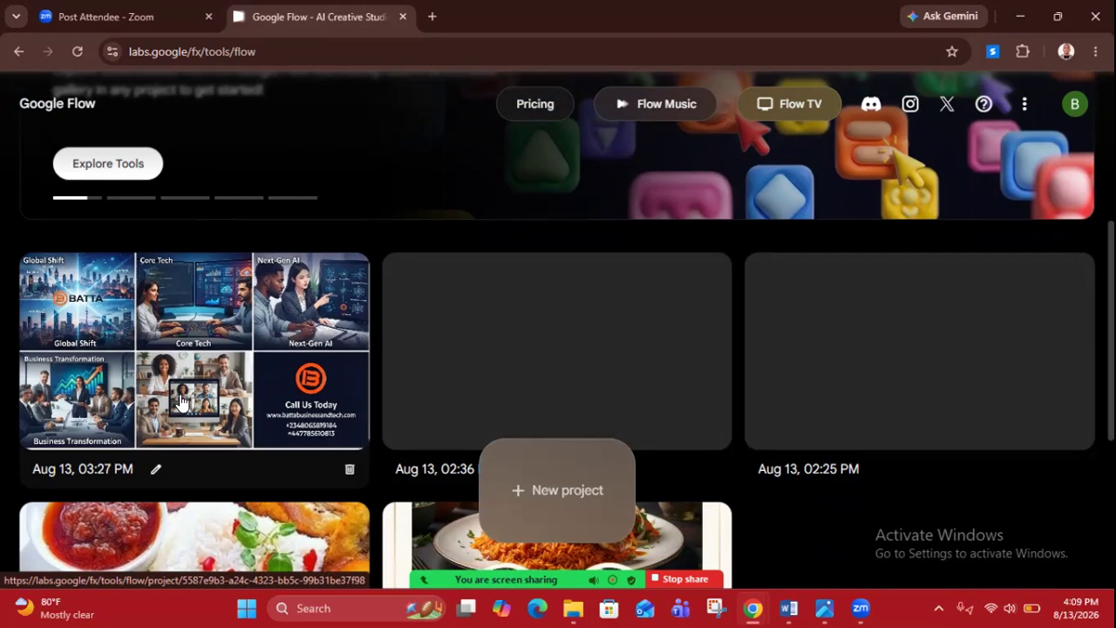
pyautogui.click(182, 401)
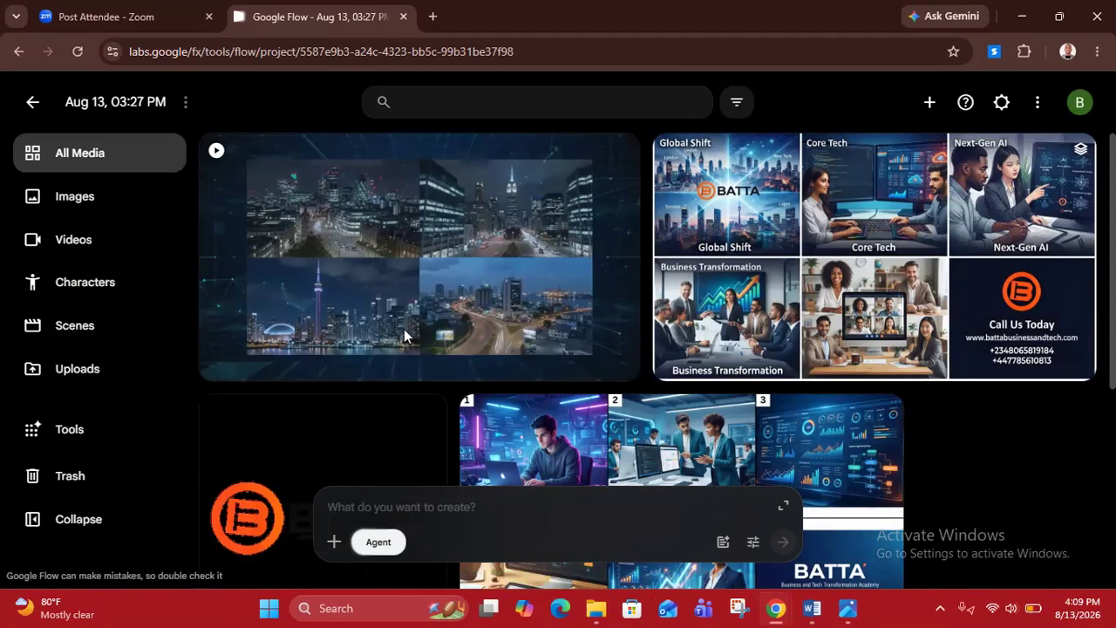
pyautogui.moveTo(428, 331)
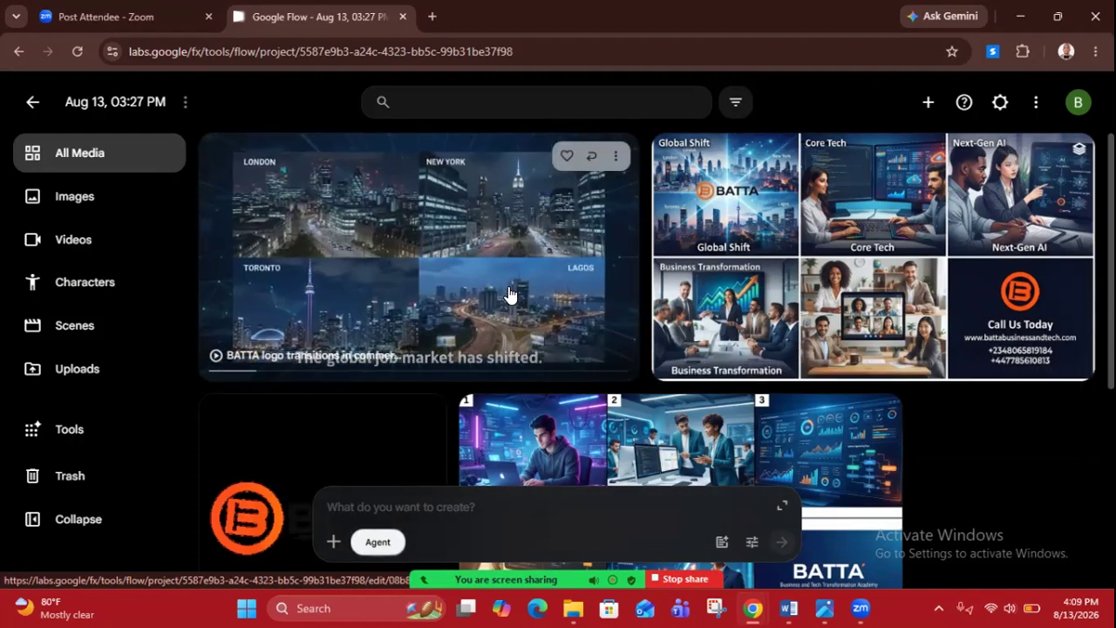
pyautogui.moveTo(915, 266)
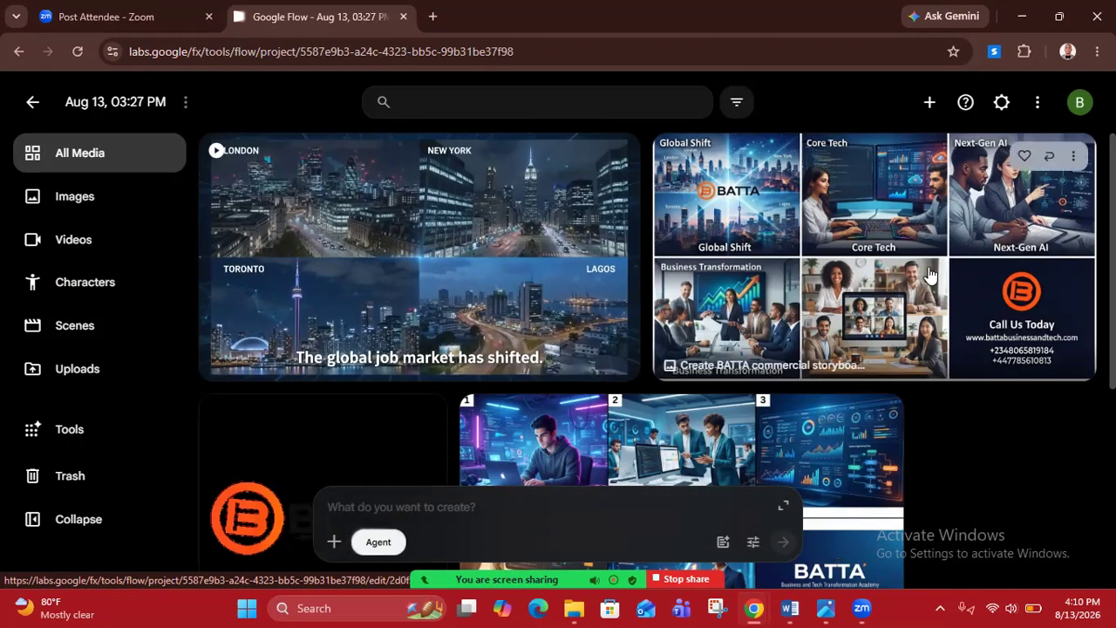
pyautogui.moveTo(498, 291)
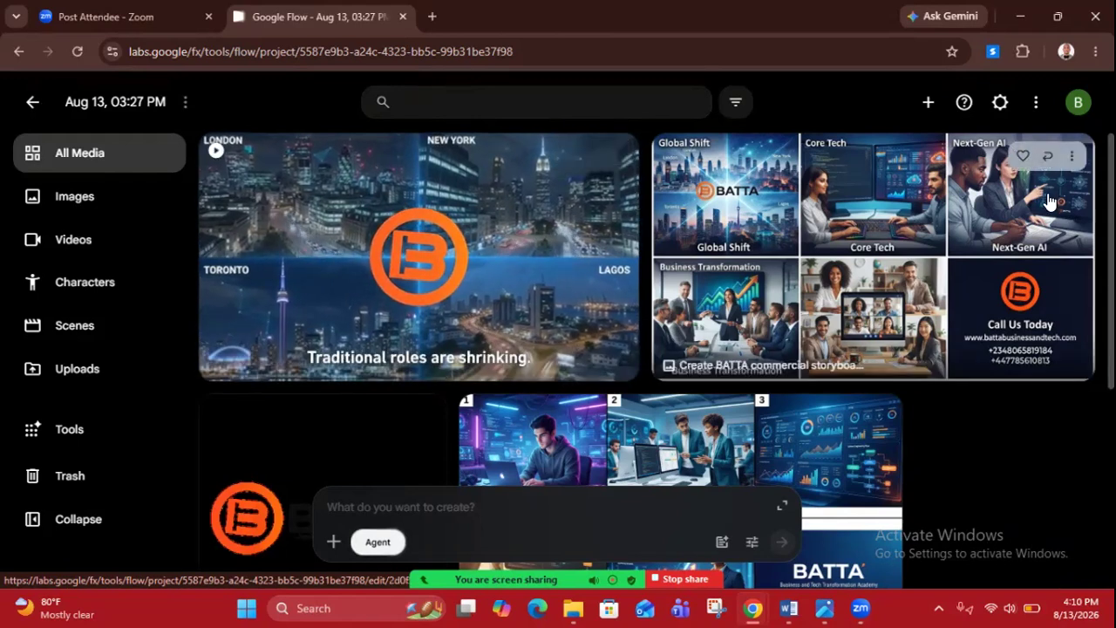
pyautogui.click(1071, 156)
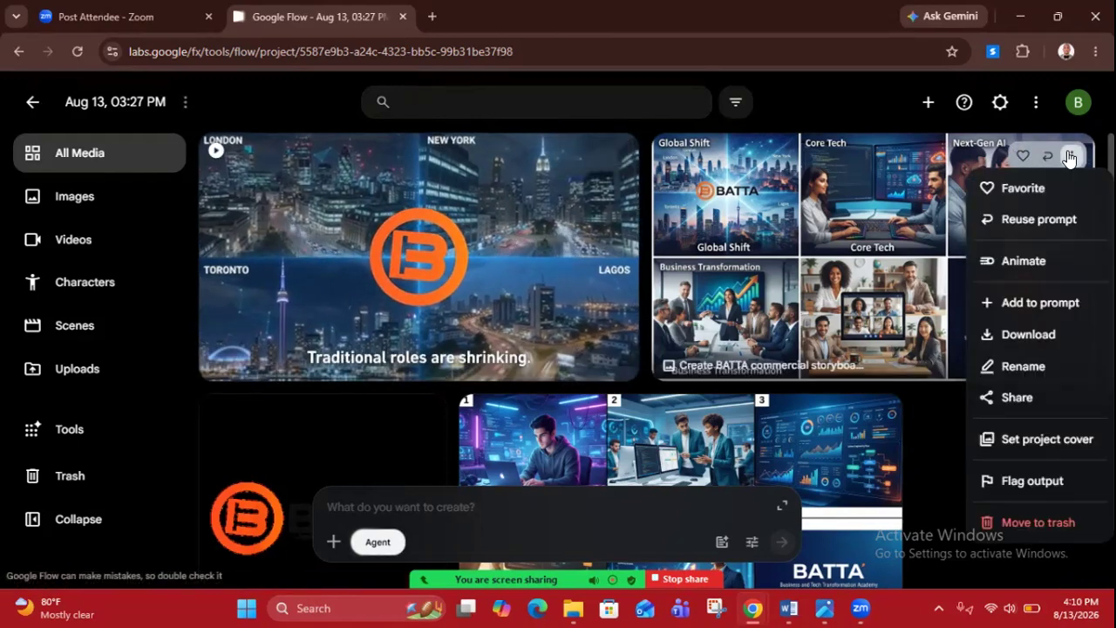
pyautogui.click(886, 241)
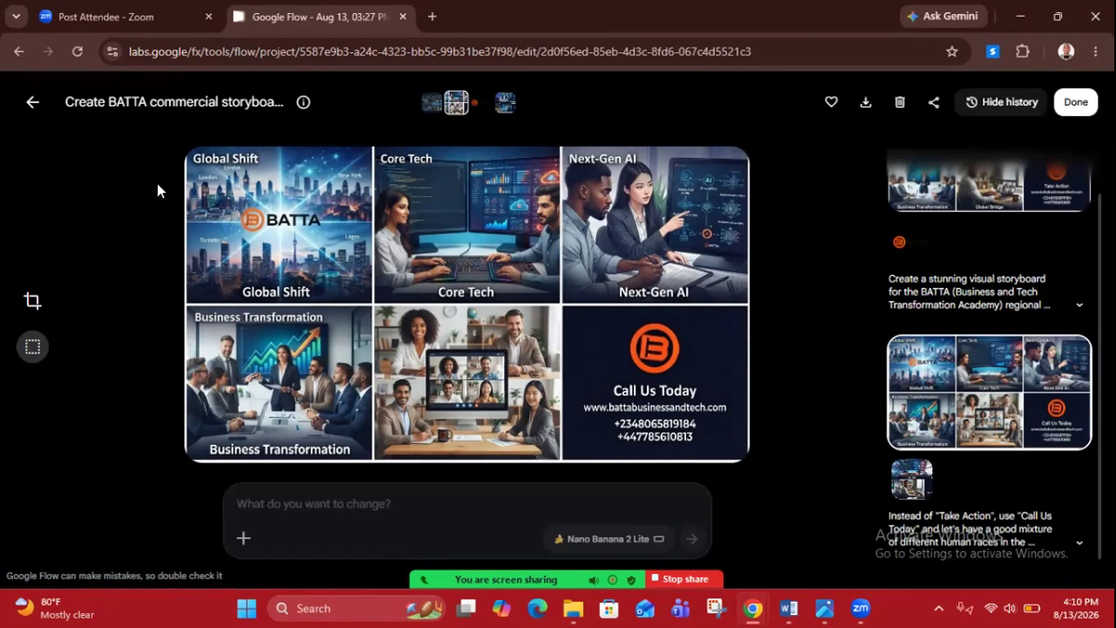
pyautogui.click(28, 103)
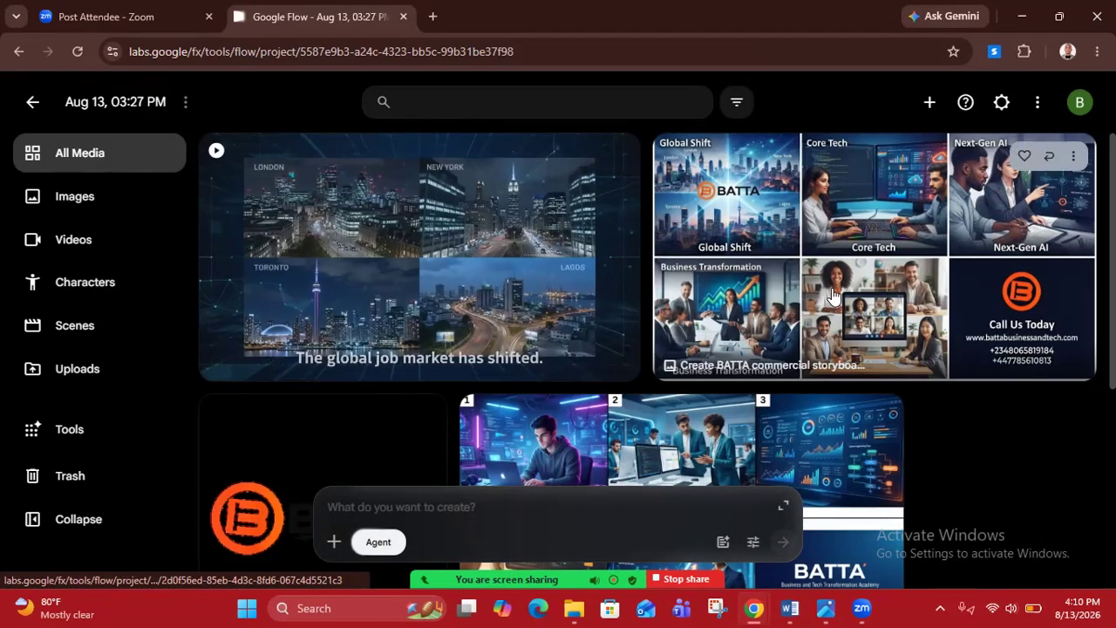
pyautogui.rightClick(833, 295)
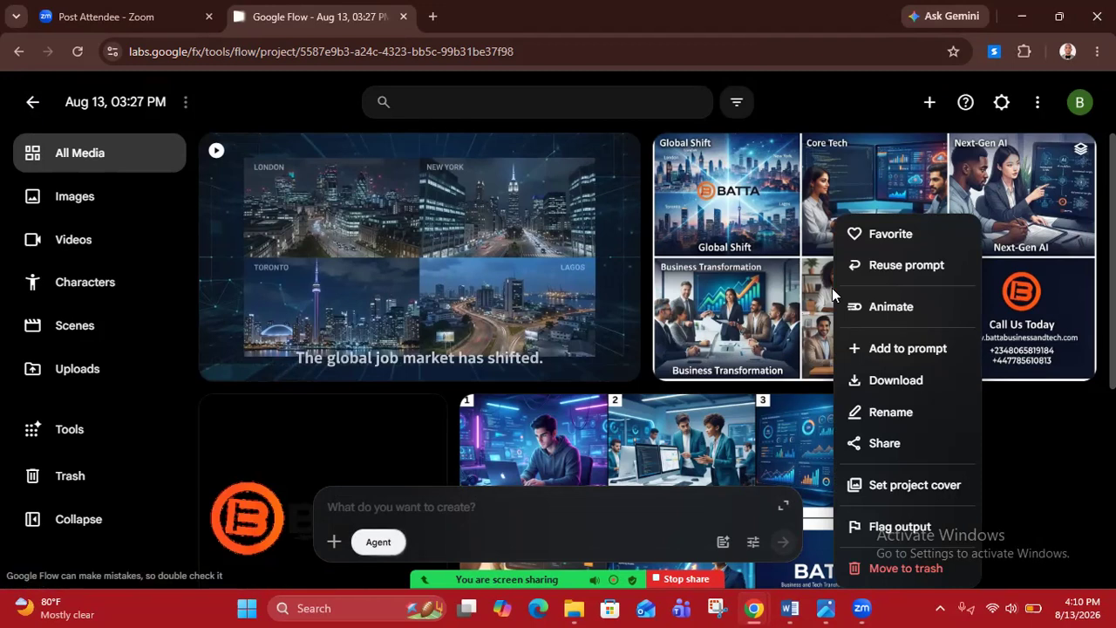
pyautogui.click(1014, 220)
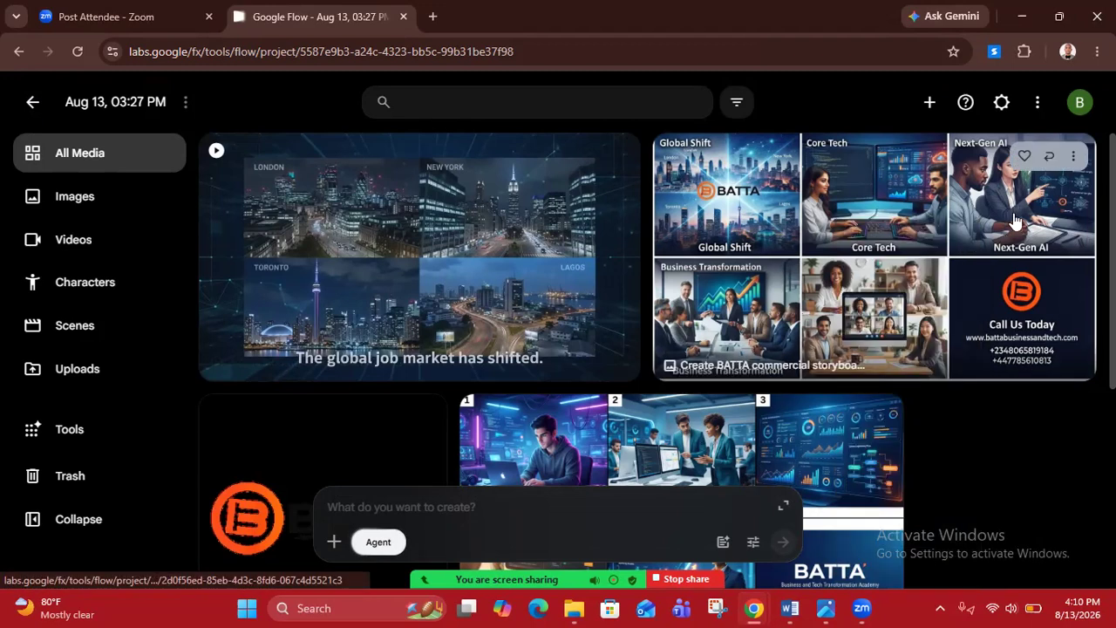
pyautogui.click(1073, 155)
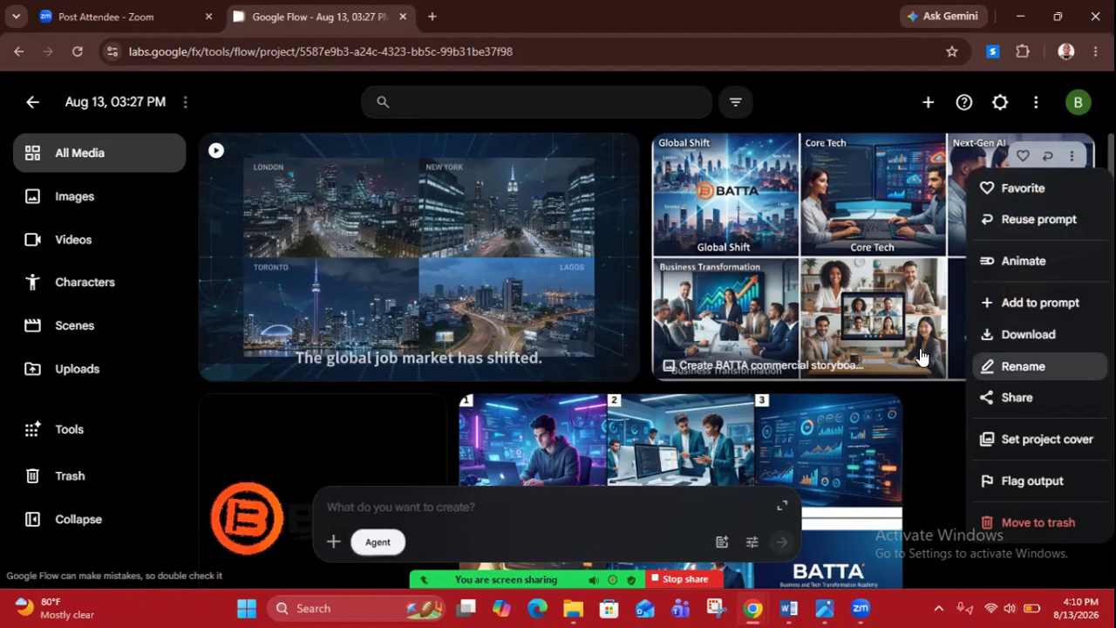
pyautogui.click(863, 316)
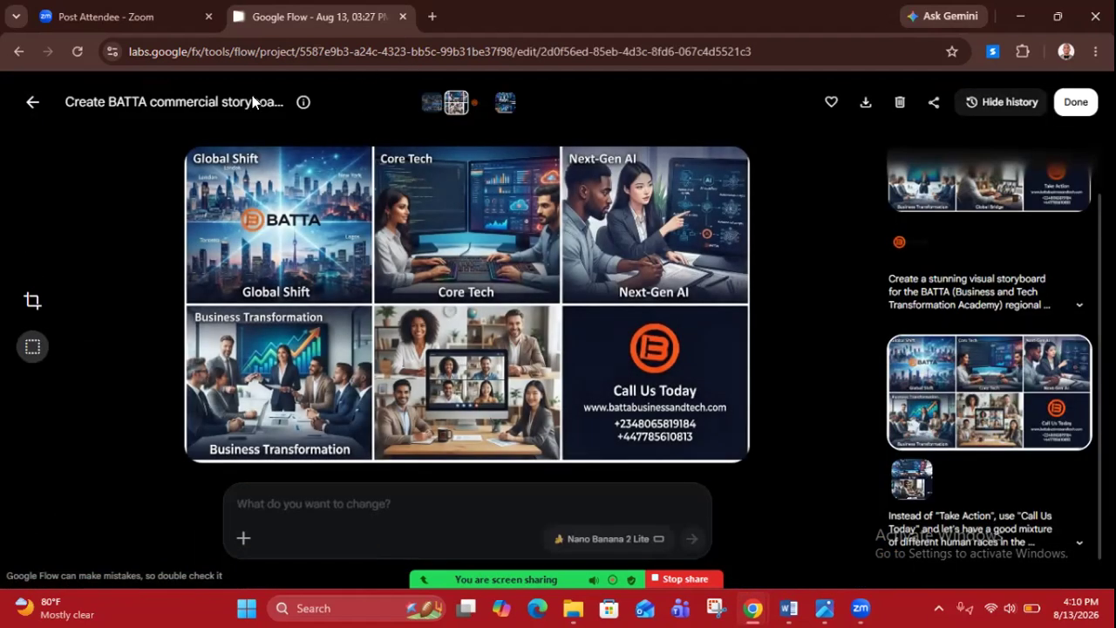
pyautogui.click(32, 102)
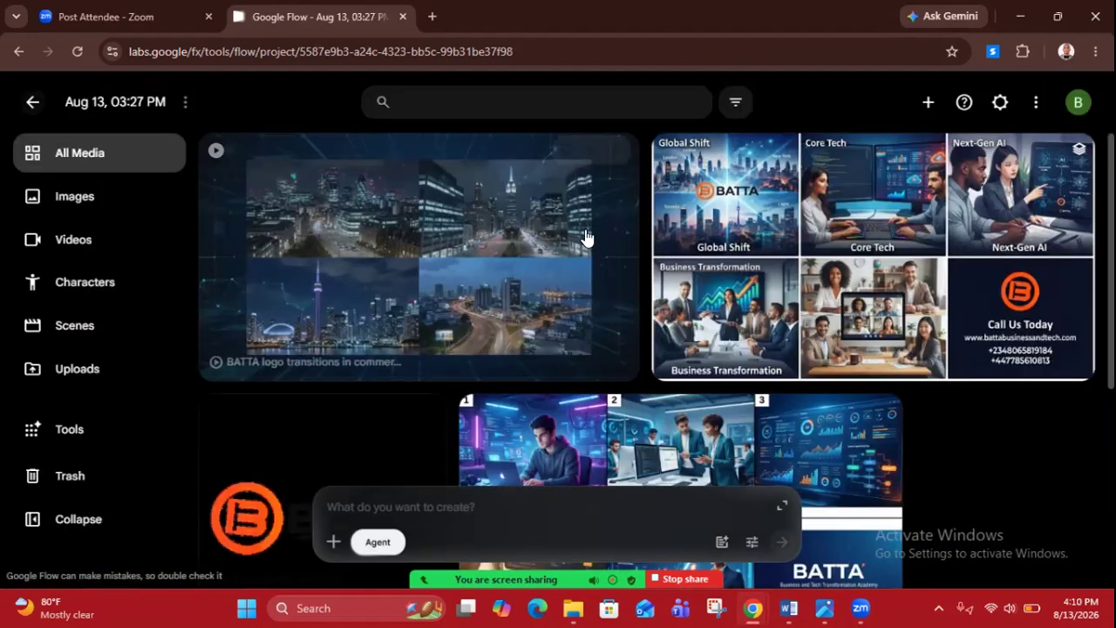
# - Reuse the BATTA storyboard image's prompt and append "Then, the video creation should start from the second frame."
pyautogui.rightClick(813, 255)
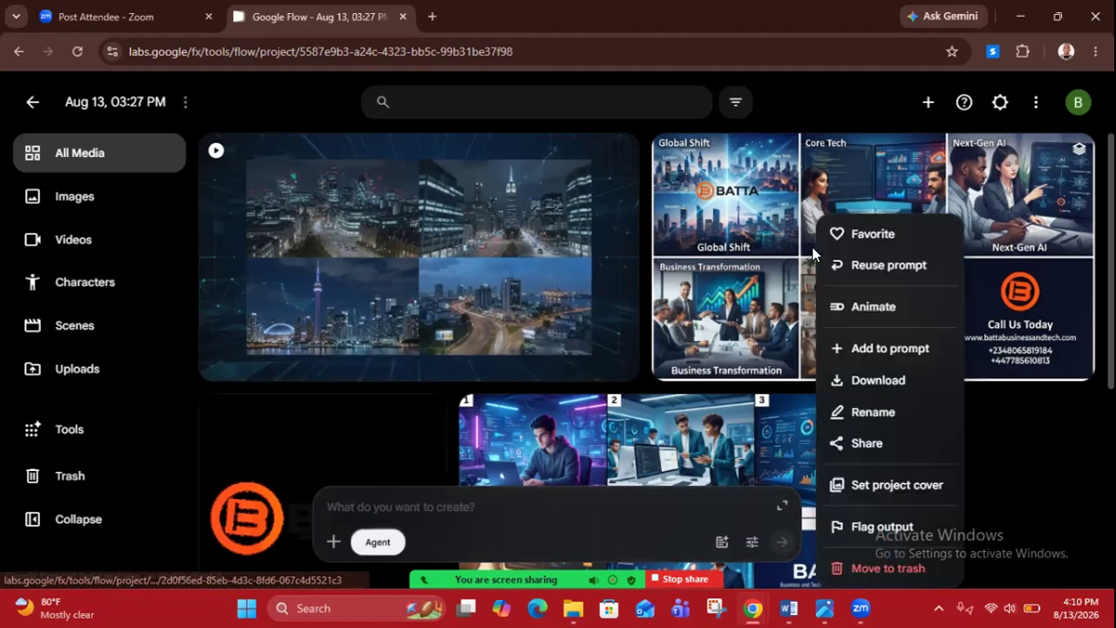
pyautogui.click(888, 267)
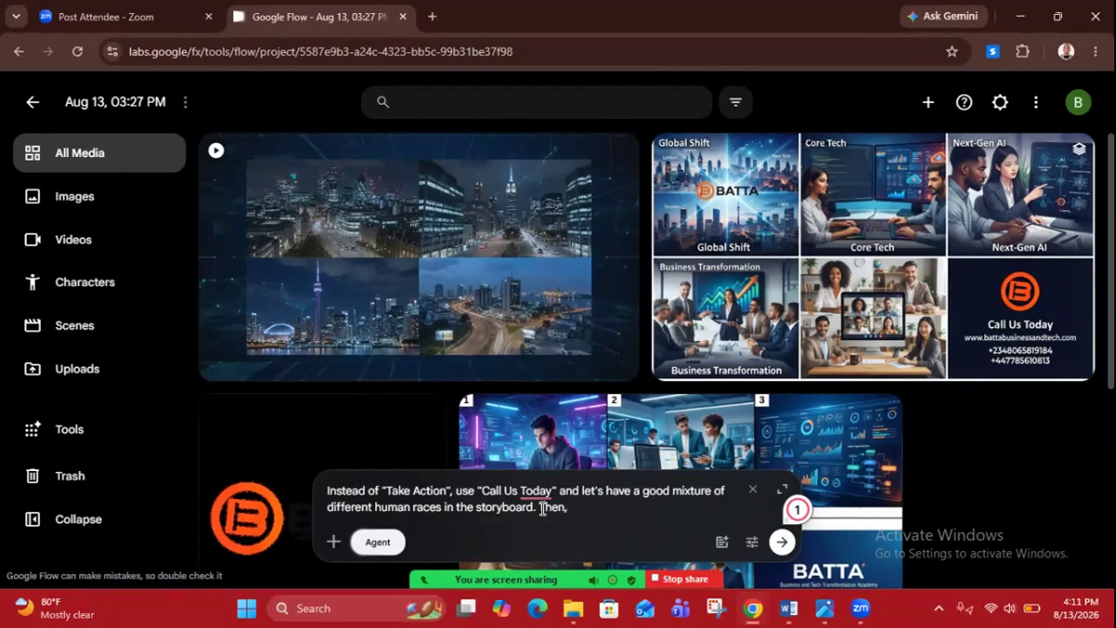
pyautogui.write('e video creation should st')
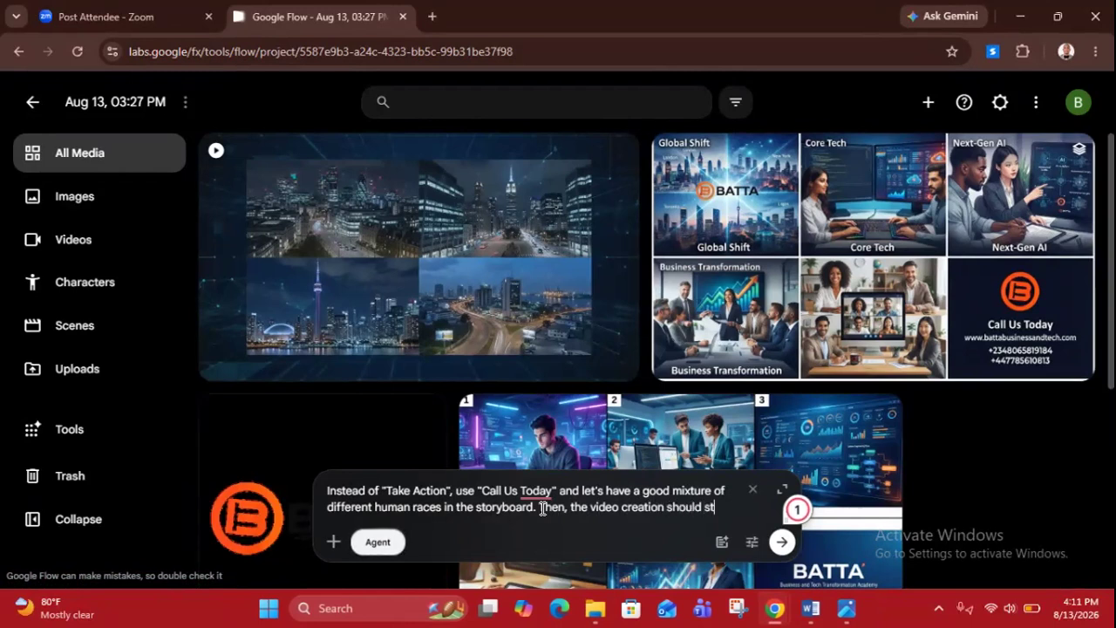
pyautogui.write('rom the second frame.')
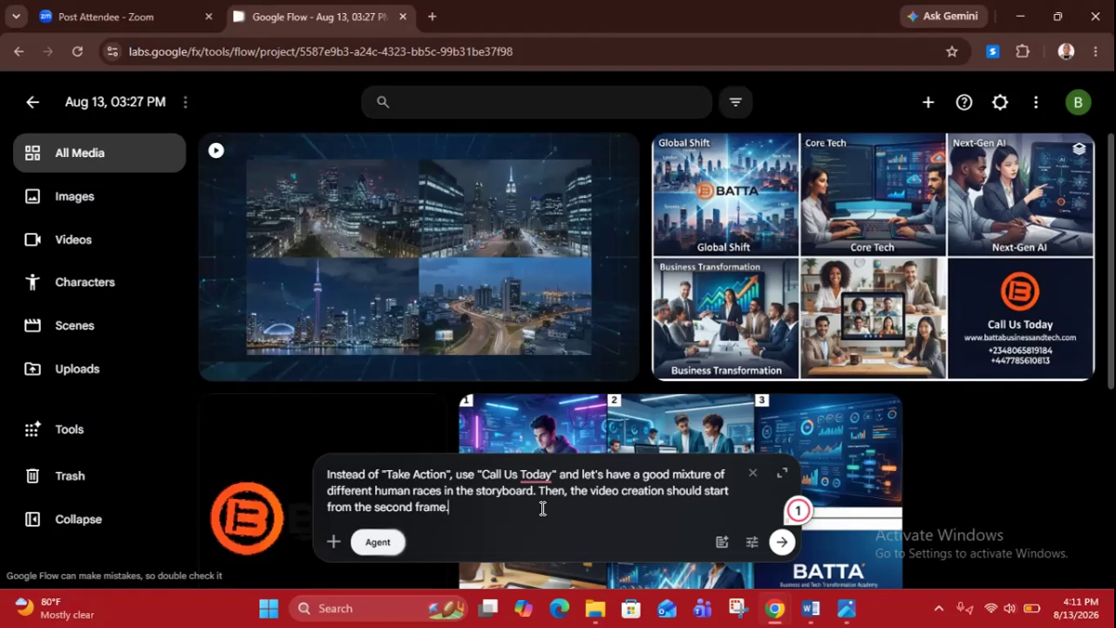
# - Add to the prompt "The short and punchy narrations should be motion text on each video clip."
pyautogui.moveTo(430, 279)
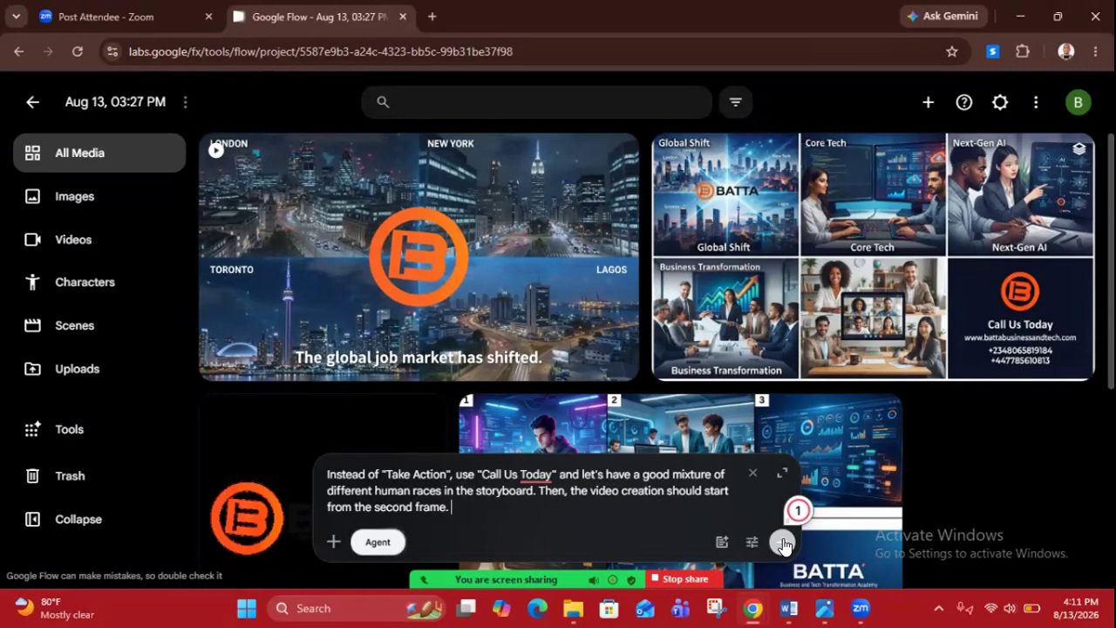
pyautogui.write('short ')
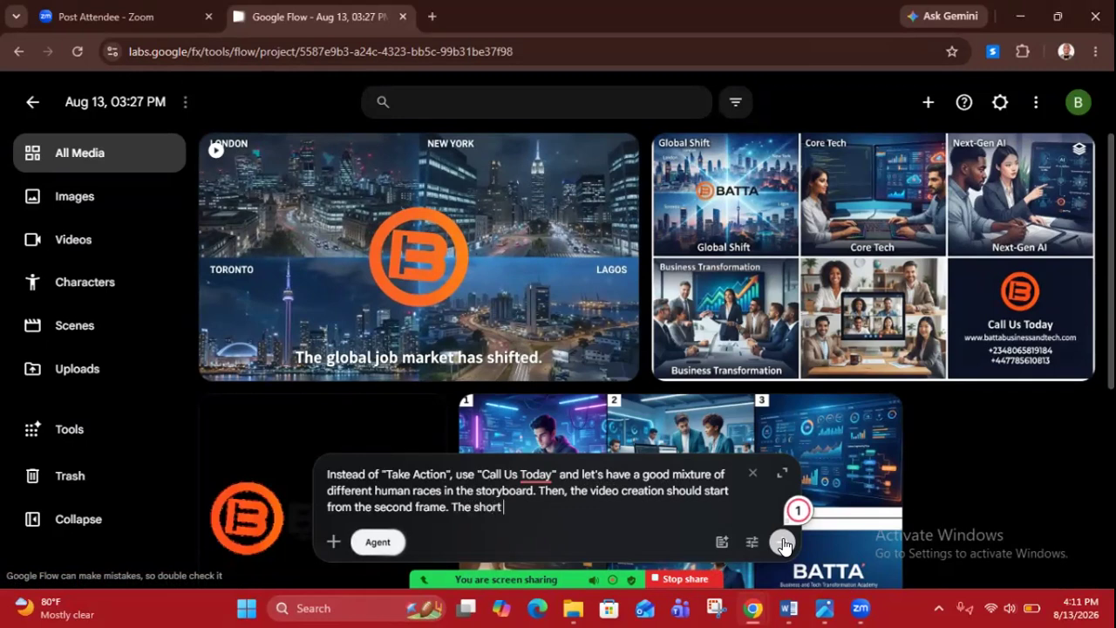
pyautogui.write('and punchy')
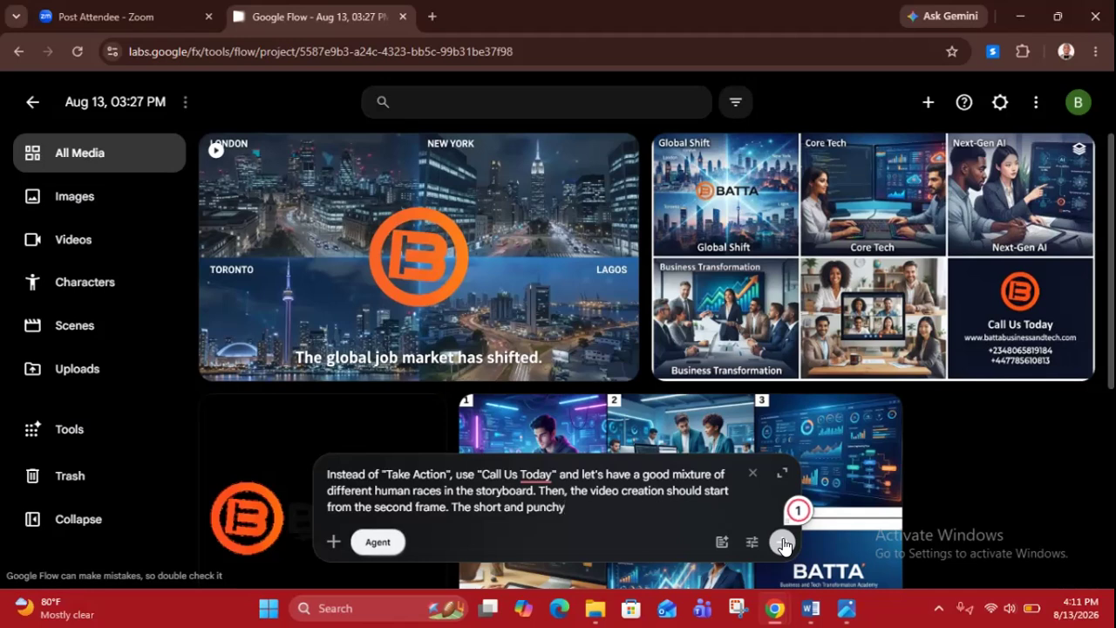
pyautogui.write(' narrations should')
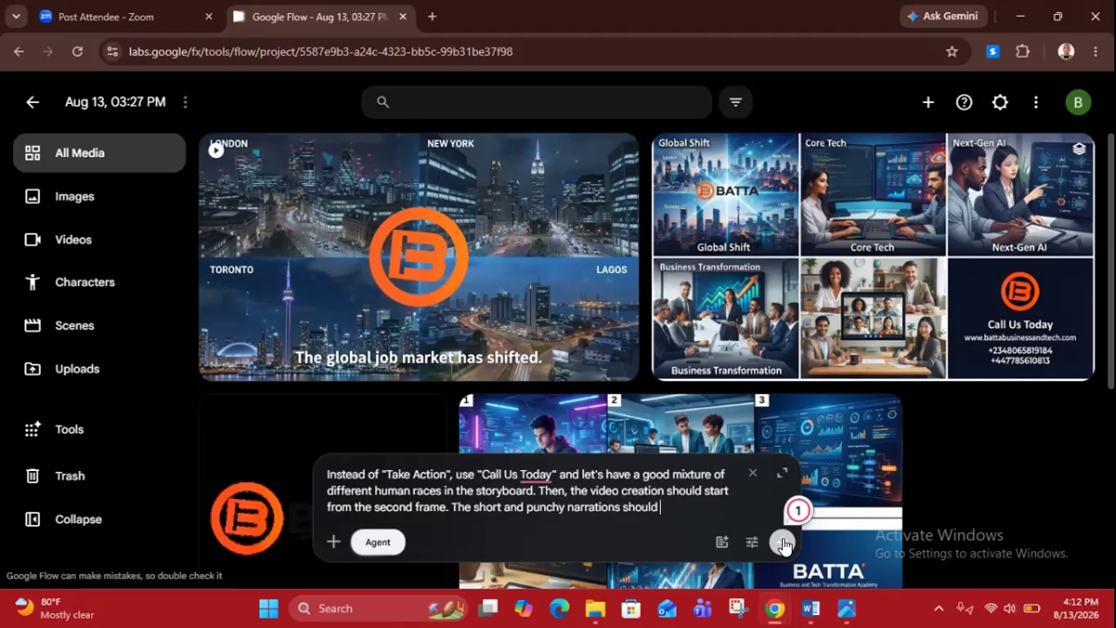
pyautogui.write(' be motion text o')
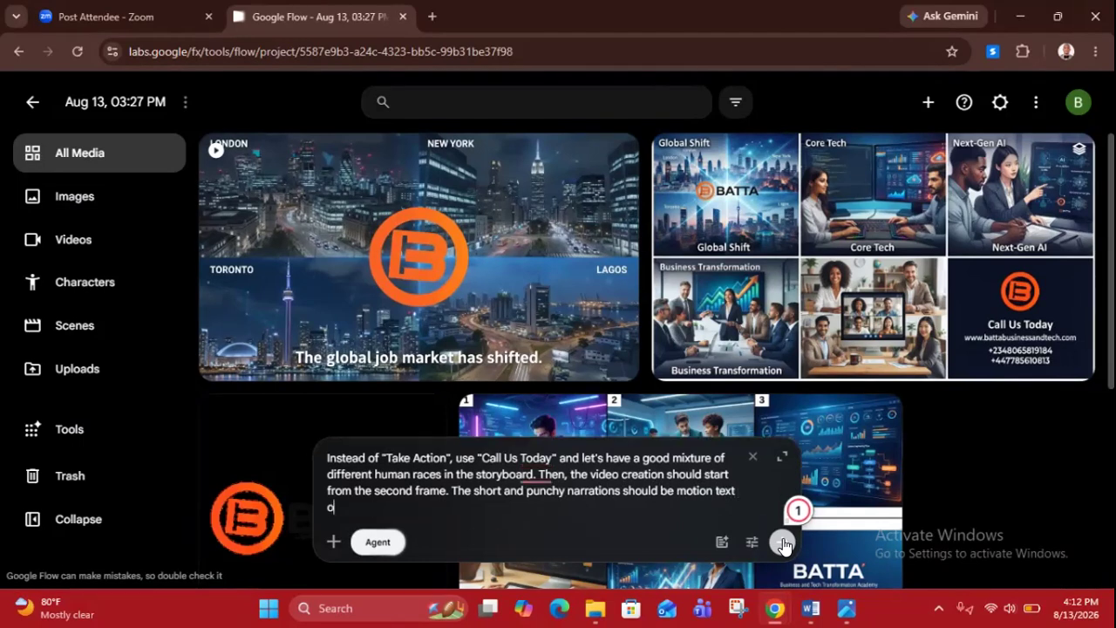
pyautogui.write('n each')
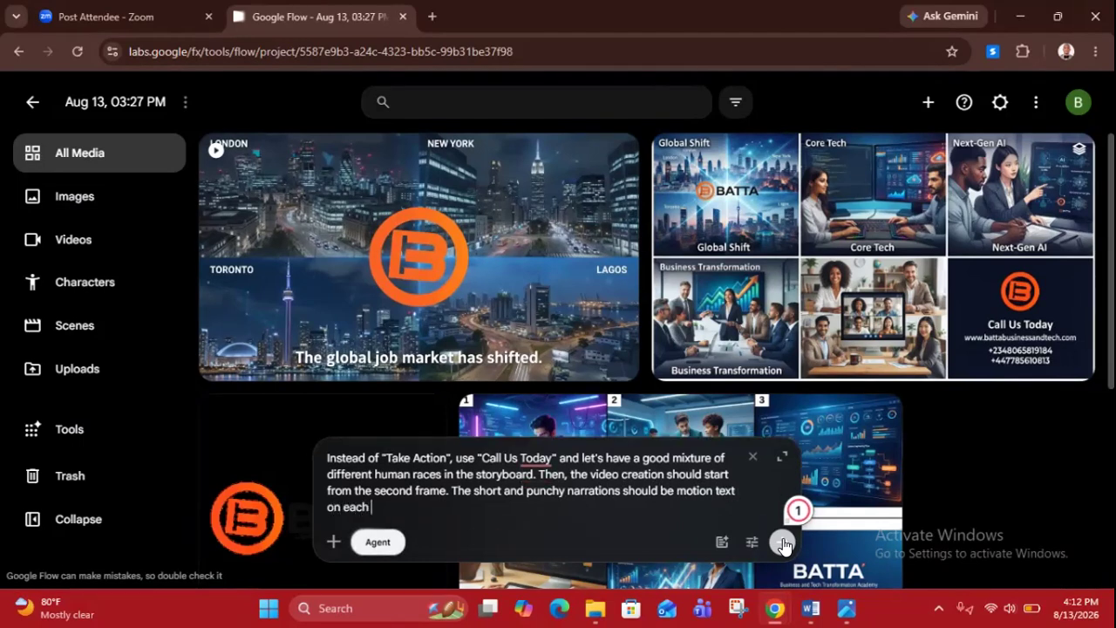
pyautogui.write(' video c')
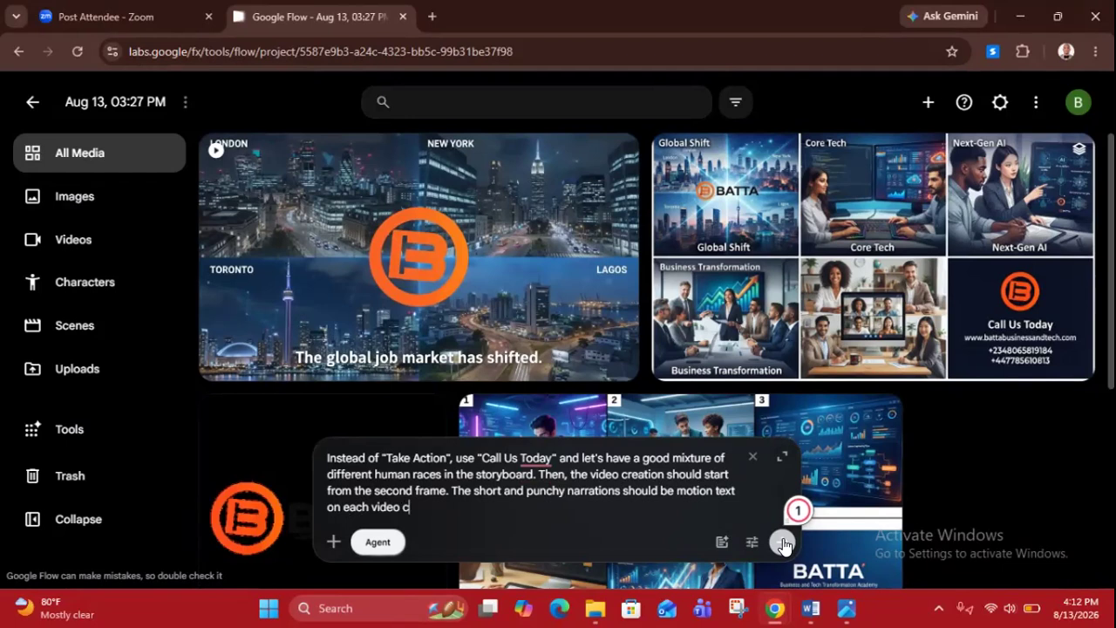
pyautogui.write('lip.')
# - Insert "of each frame" after "narrations", keep the wording "motion text", and send the prompt to the assistant
pyautogui.moveTo(452, 491); pyautogui.dragTo(424, 507)
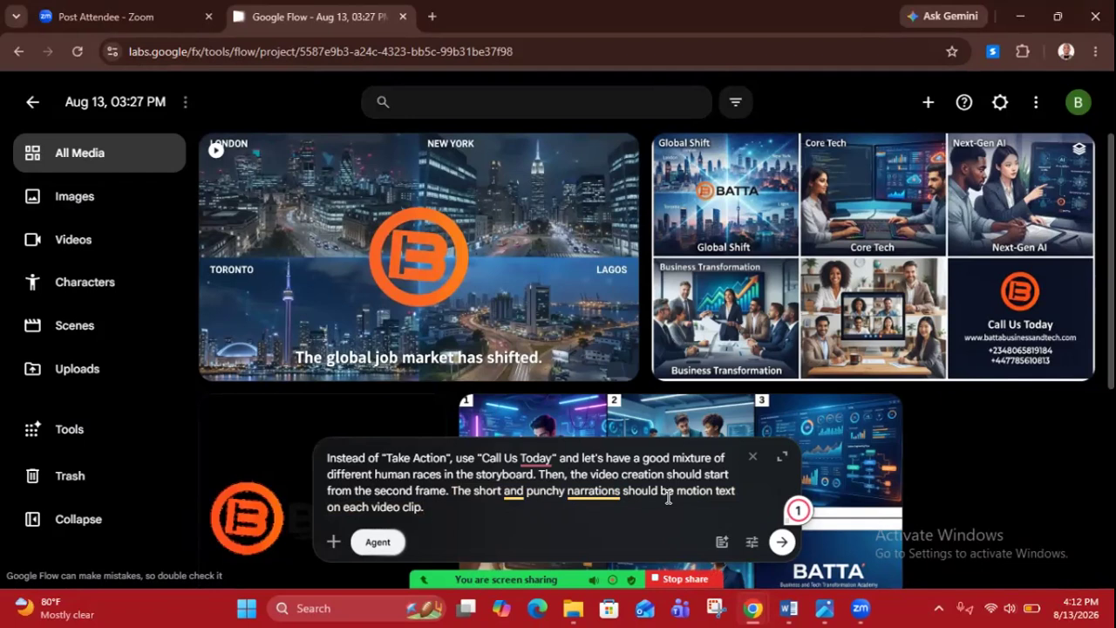
pyautogui.click(737, 493)
pyautogui.write('s')
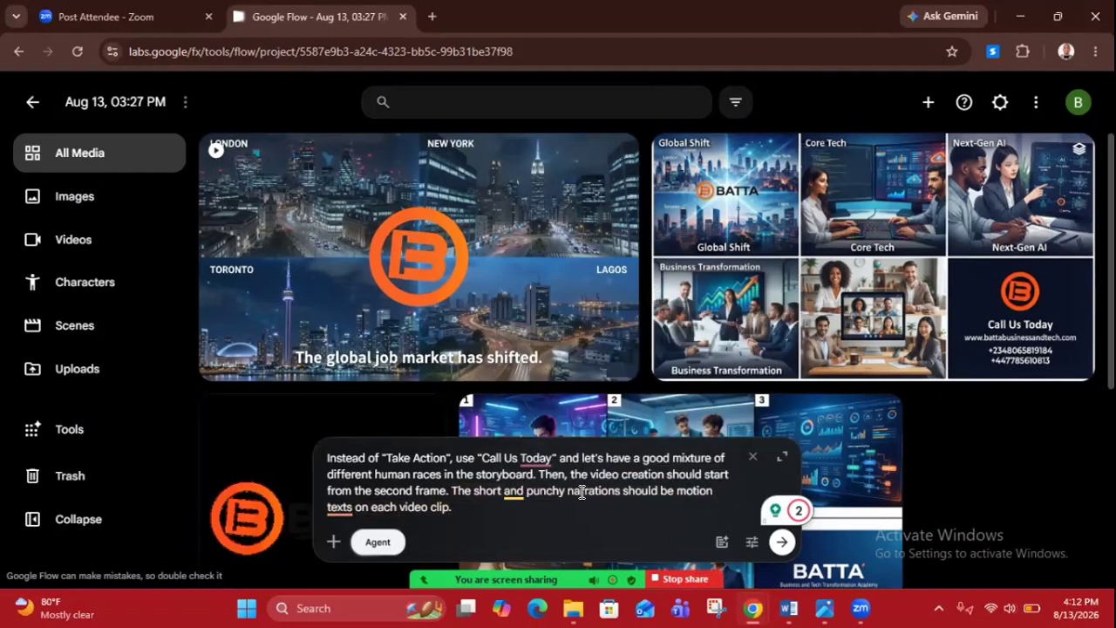
pyautogui.click(625, 493)
pyautogui.write('of each frame')
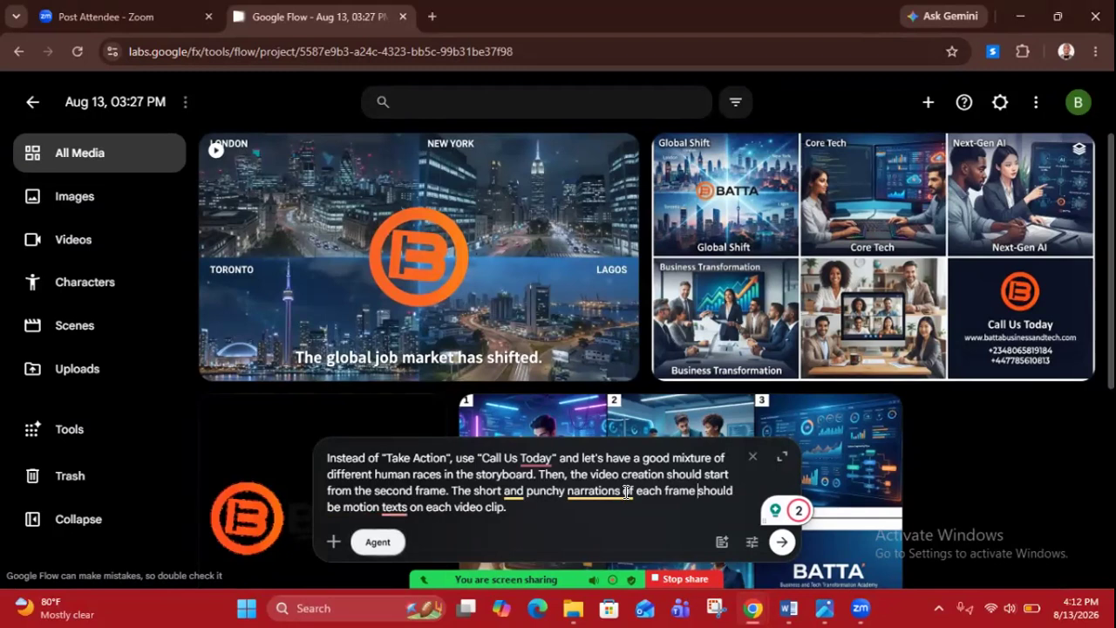
pyautogui.moveTo(400, 511)
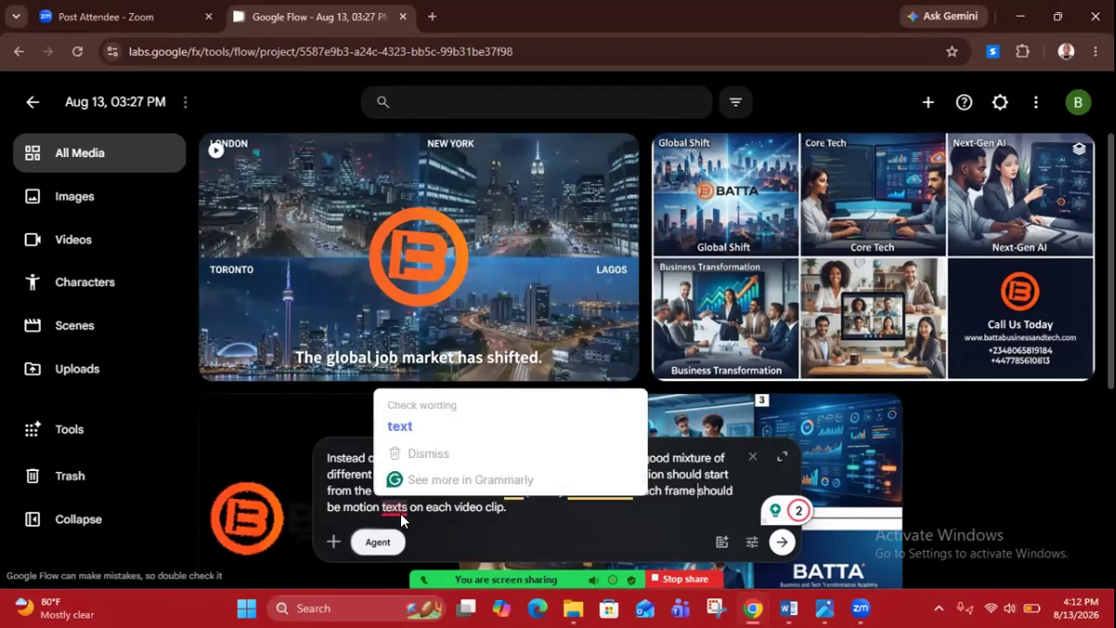
pyautogui.click(418, 430)
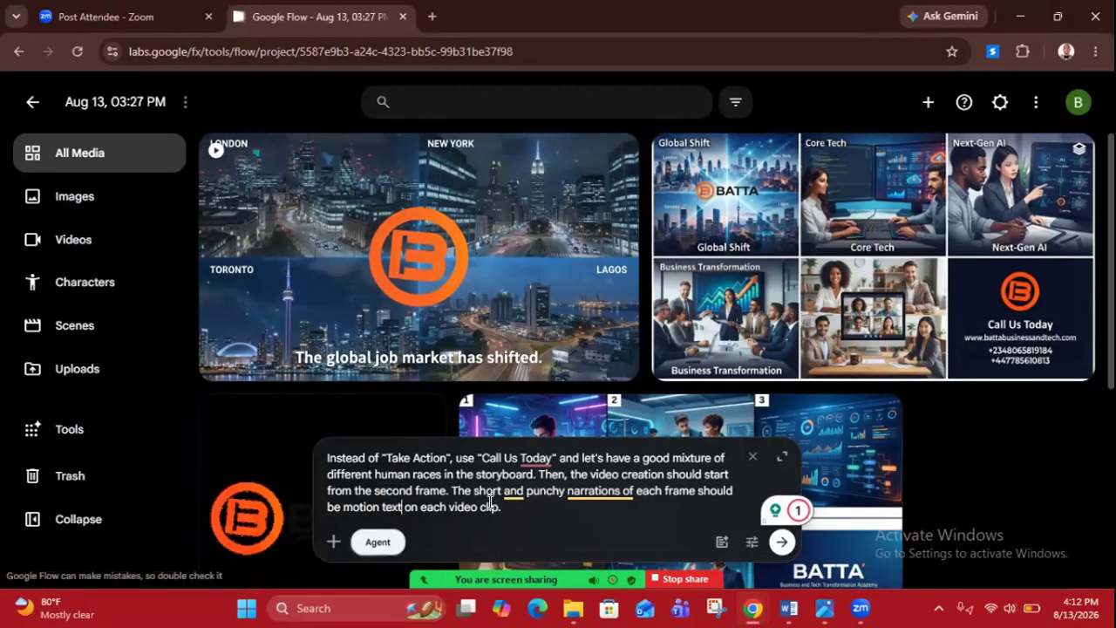
pyautogui.click(781, 544)
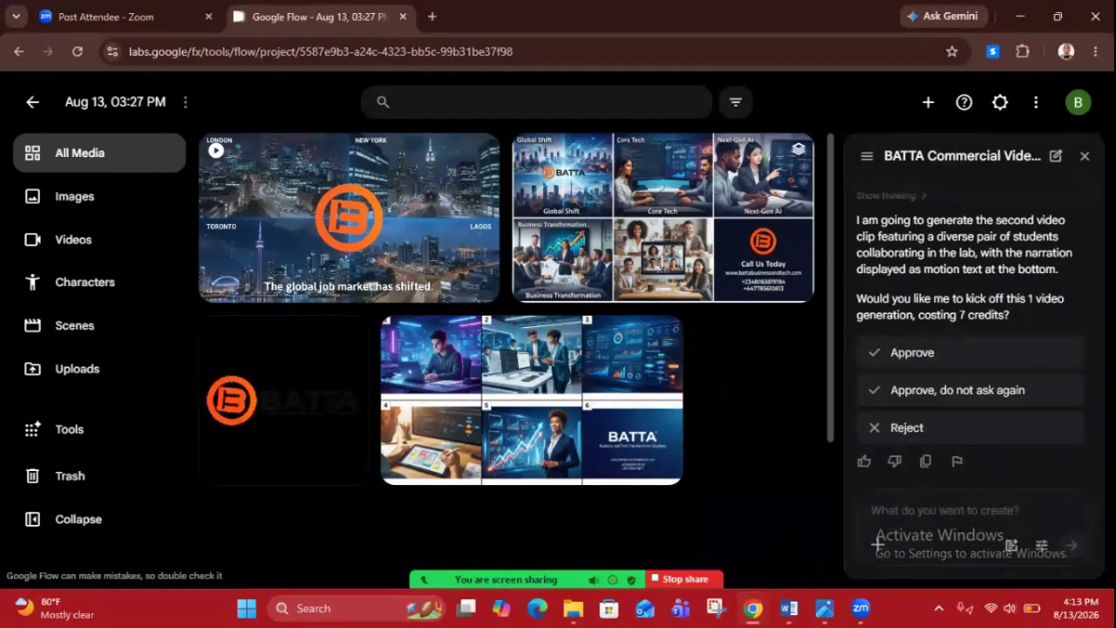
# - Review the earlier assistant conversation and its latest proposal for generating the second video clip
pyautogui.scroll(9, 969, 331)
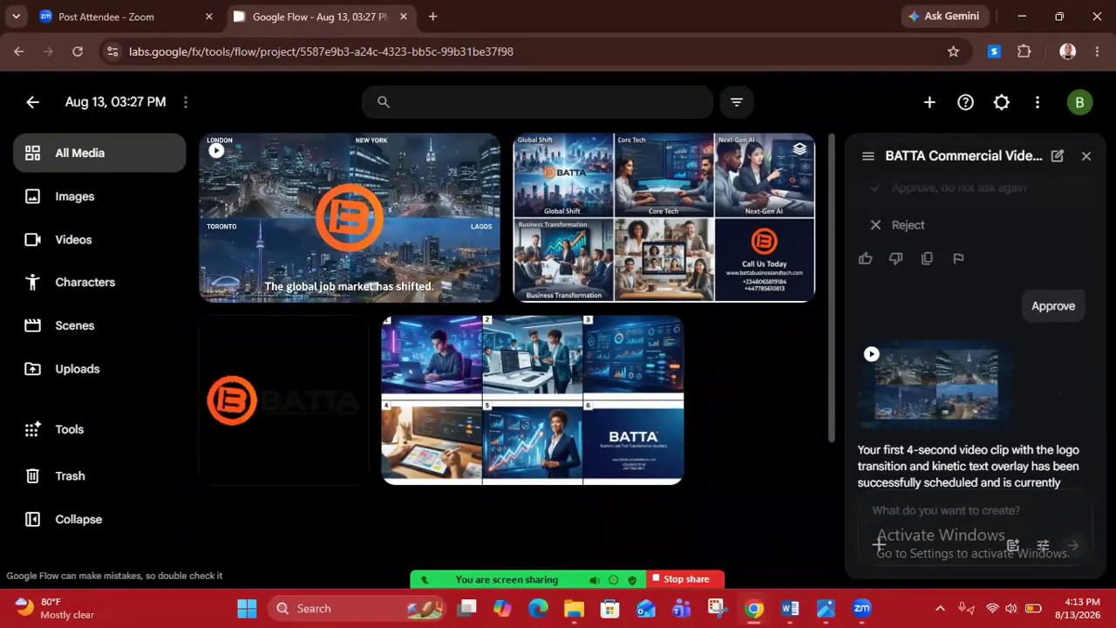
pyautogui.scroll(-5, 969, 336)
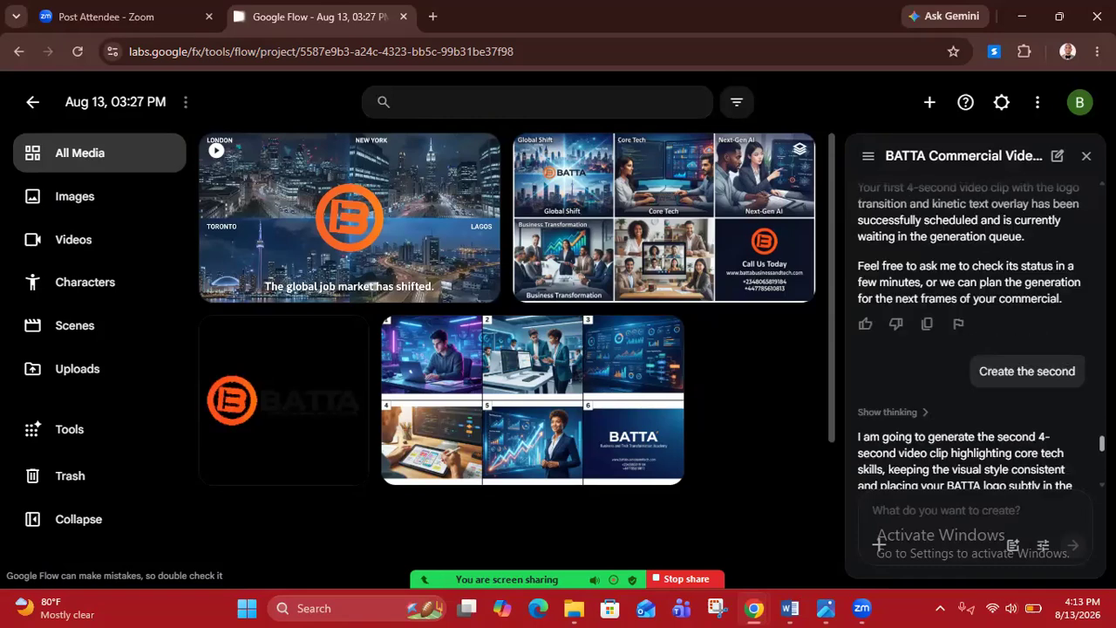
pyautogui.scroll(-3, 970, 336)
pyautogui.scroll(-5, 970, 336)
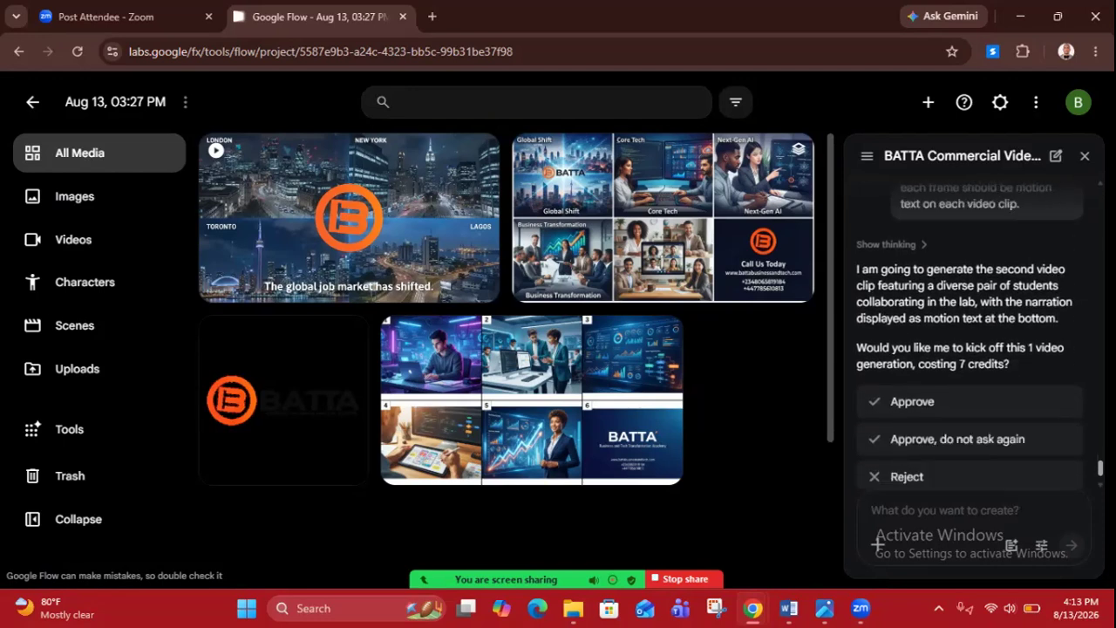
# - Approve the proposed generation of the second video clip and play back the finished clip of the collaborating students
pyautogui.scroll(2, 969, 335)
pyautogui.scroll(-1, 970, 335)
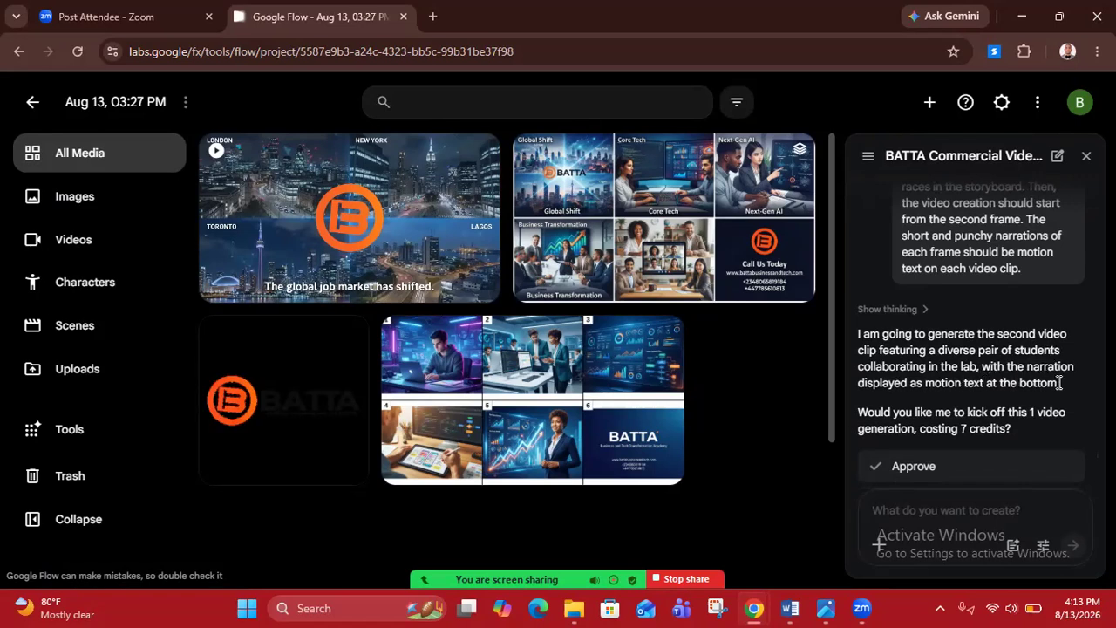
pyautogui.click(913, 468)
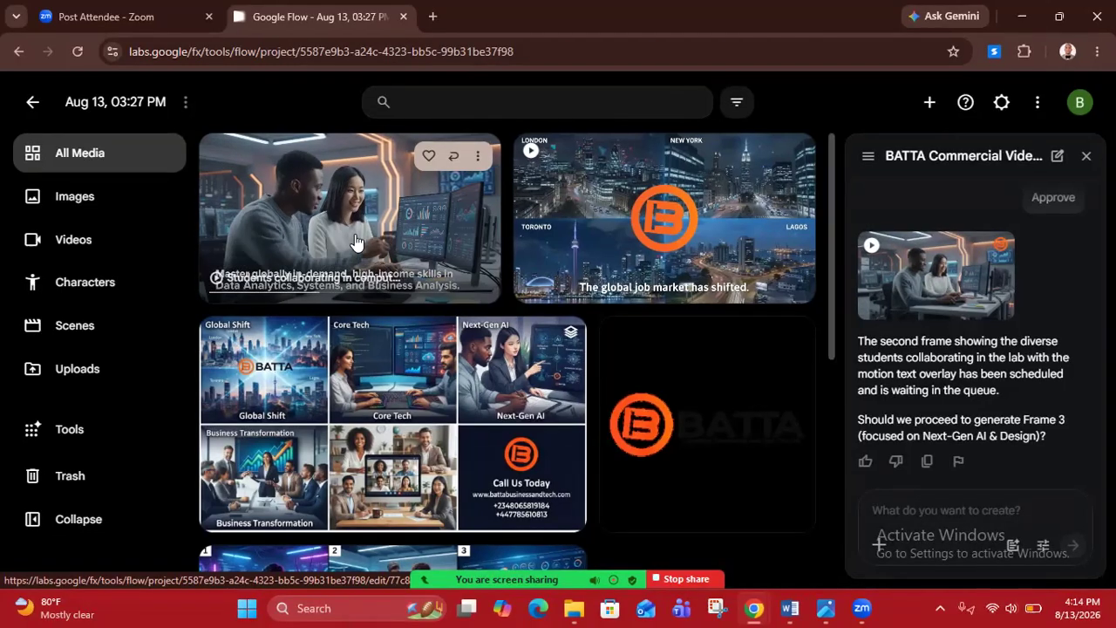
pyautogui.click(355, 242)
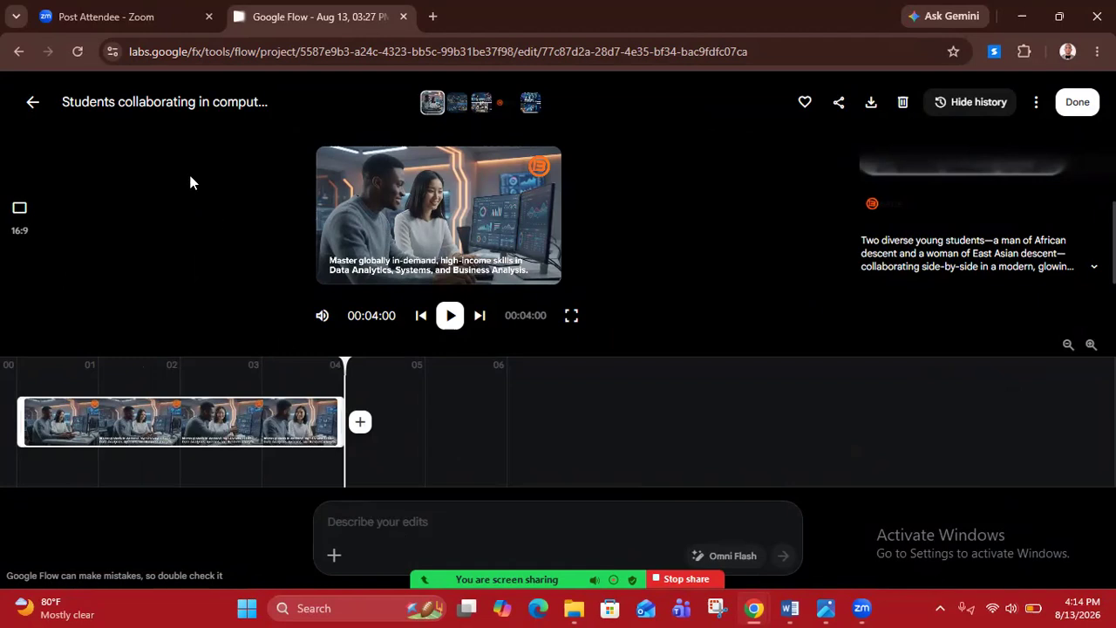
pyautogui.click(32, 105)
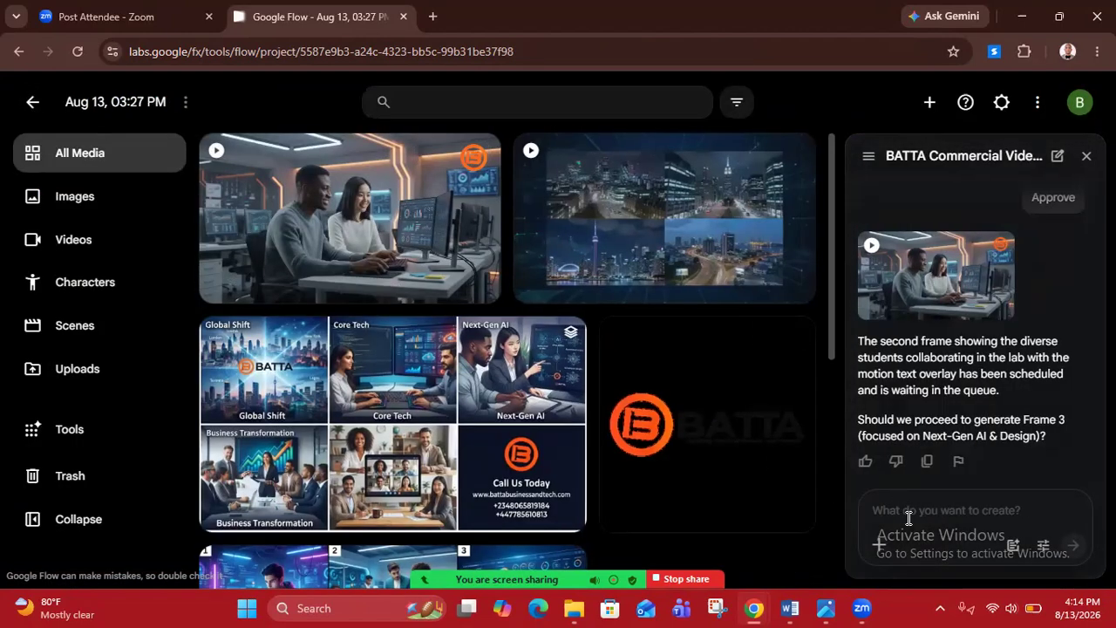
# - Ask the assistant to "Create the rest of the video clips", answer "Yes" to its plan, and approve the four video generations
pyautogui.write('Create')
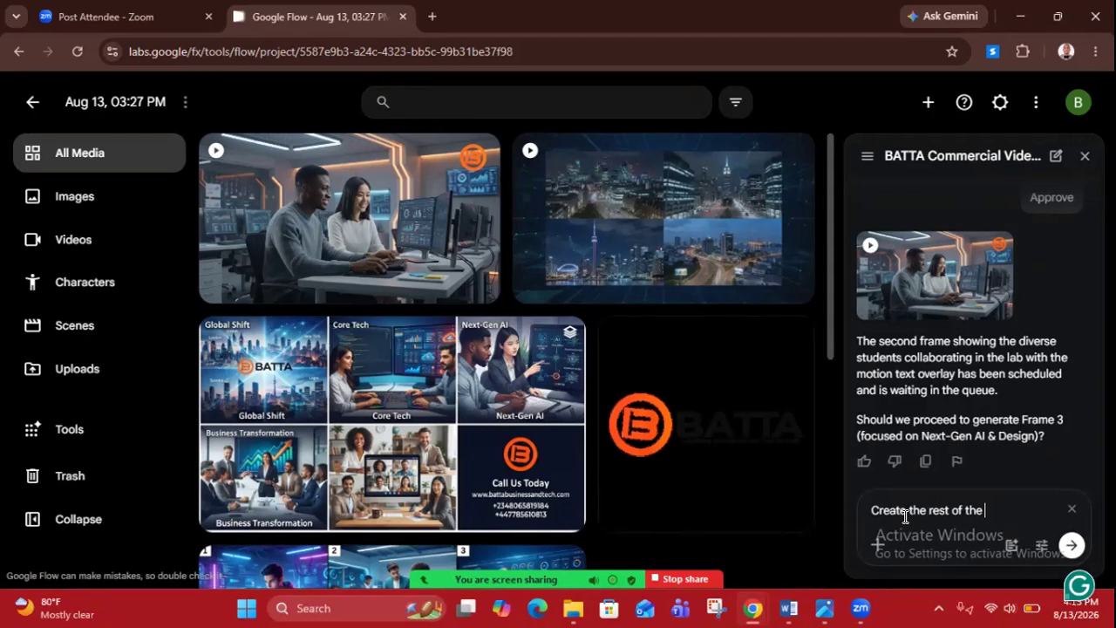
pyautogui.write('the rest of the video clips')
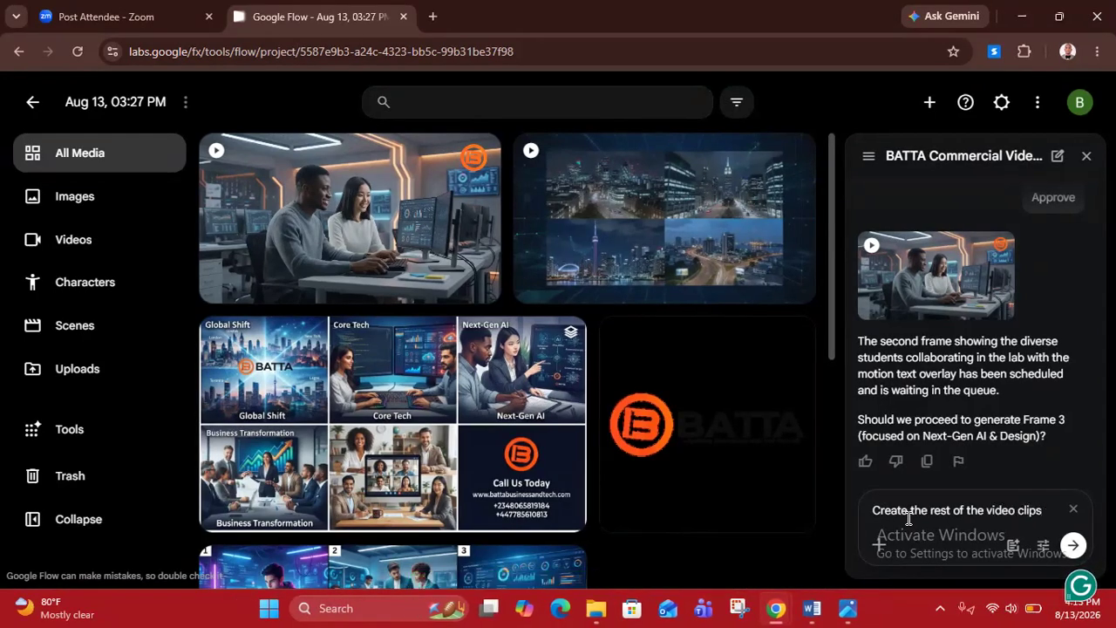
pyautogui.click(1072, 547)
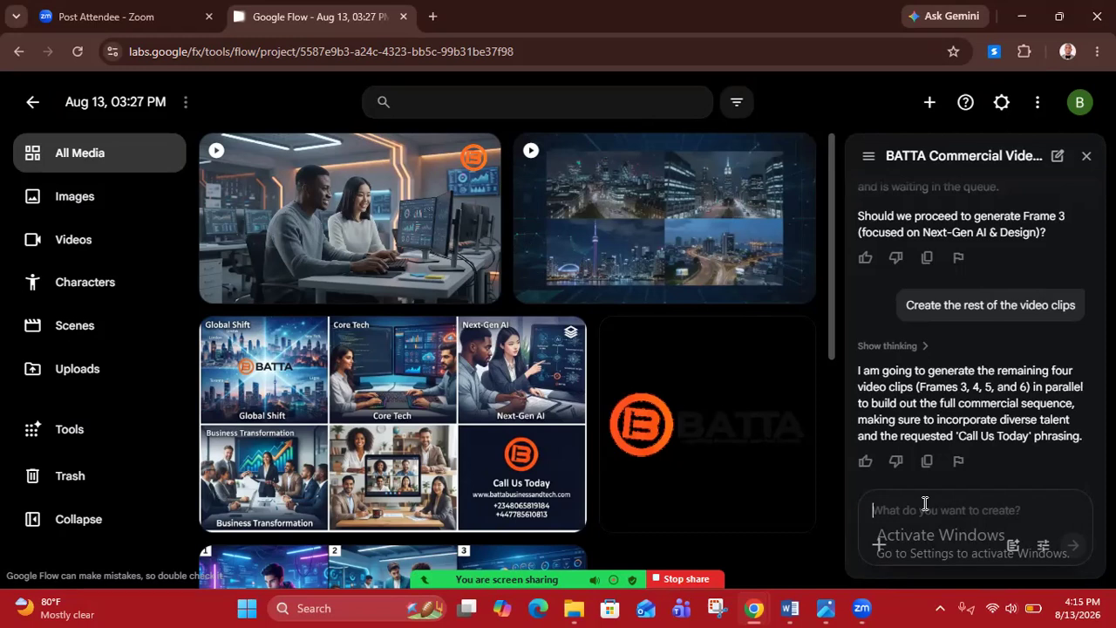
pyautogui.write('Yes')
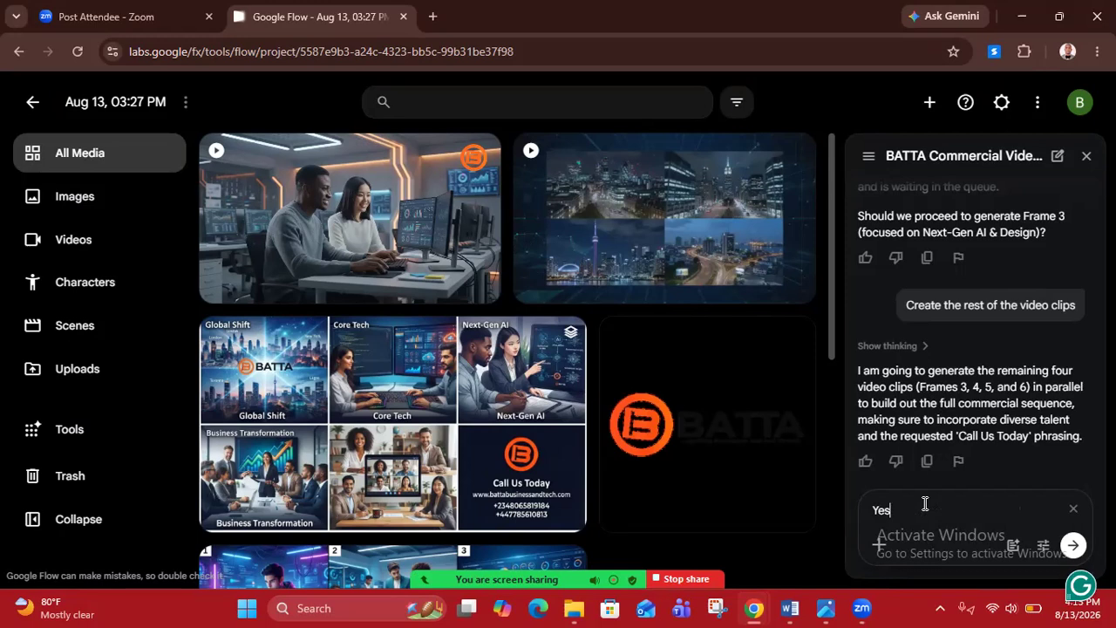
pyautogui.press('Return')
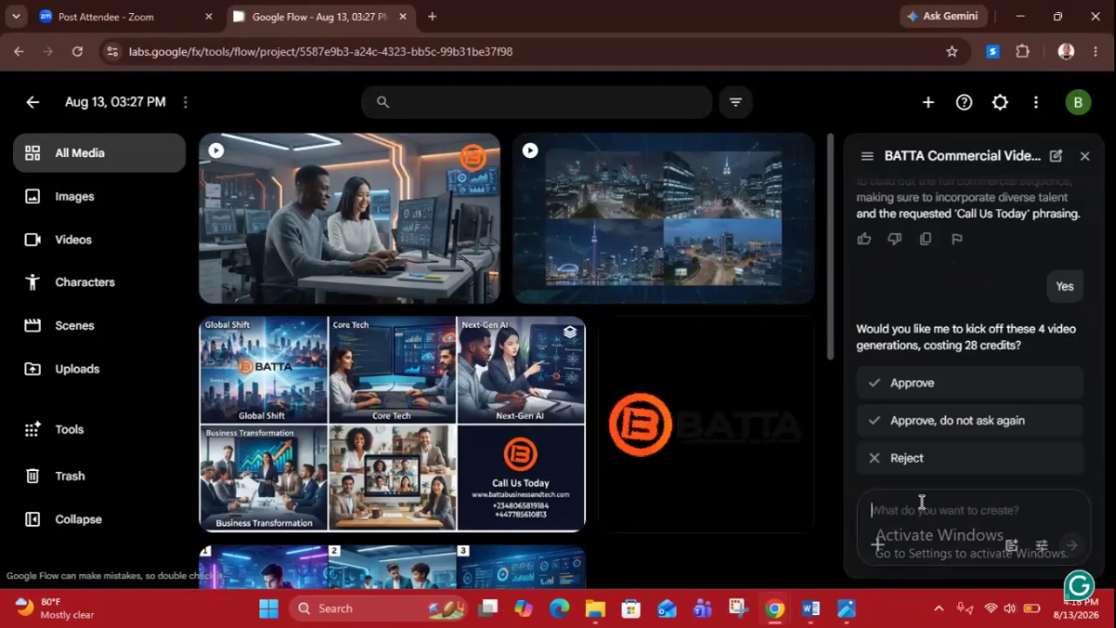
pyautogui.click(908, 397)
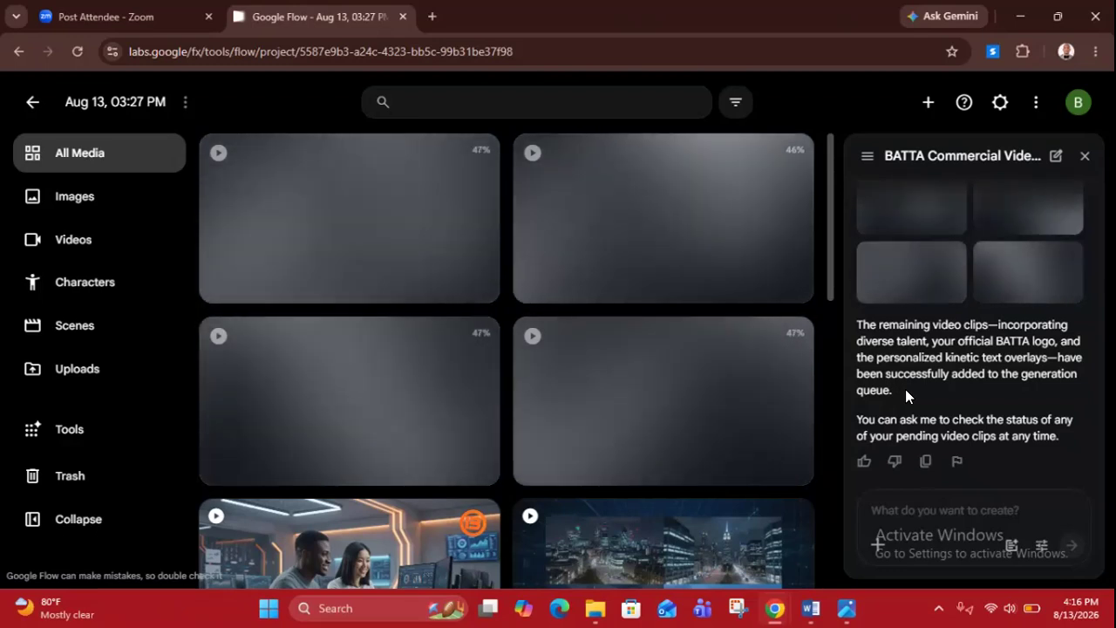
# - Check the account's remaining Flow credits and play back the new clip of the professional sketching at a desk
pyautogui.click(1078, 103)
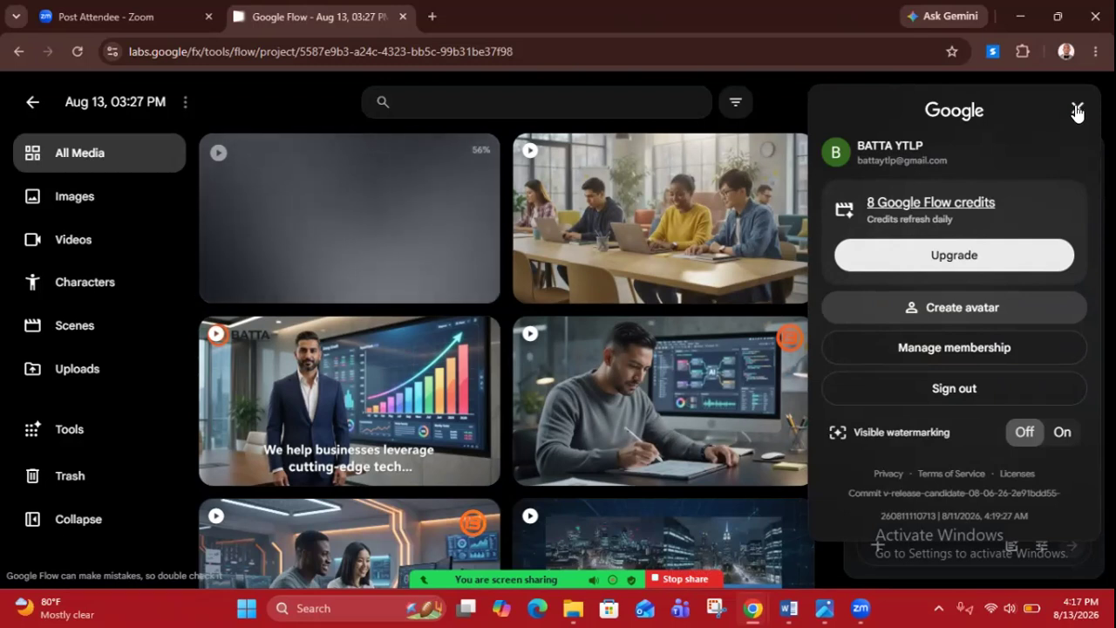
pyautogui.click(1078, 112)
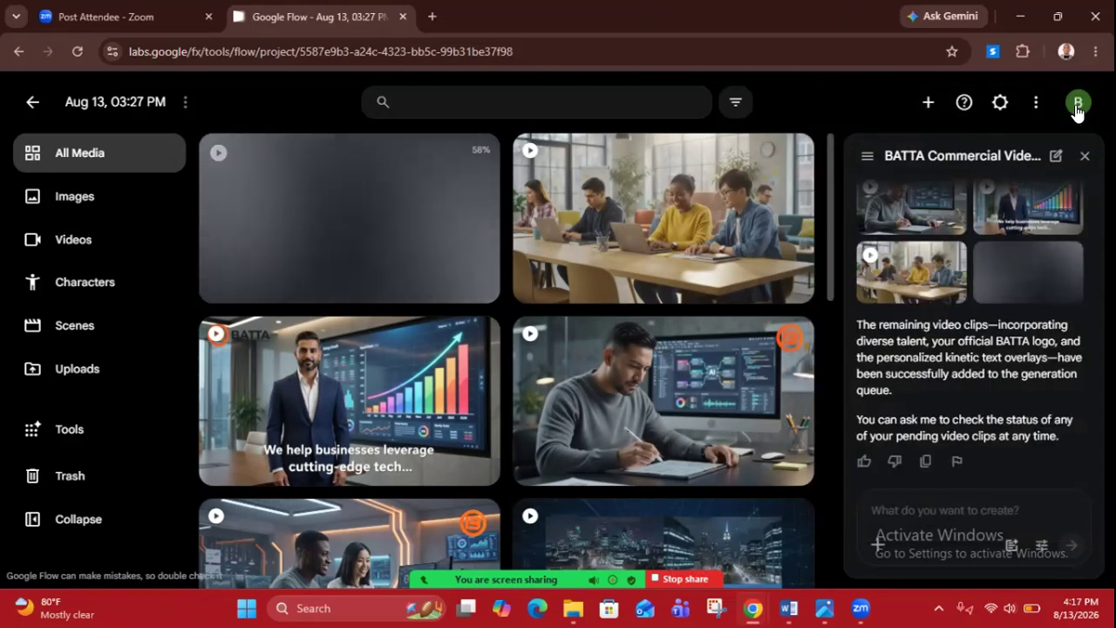
pyautogui.moveTo(828, 213); pyautogui.dragTo(834, 260)
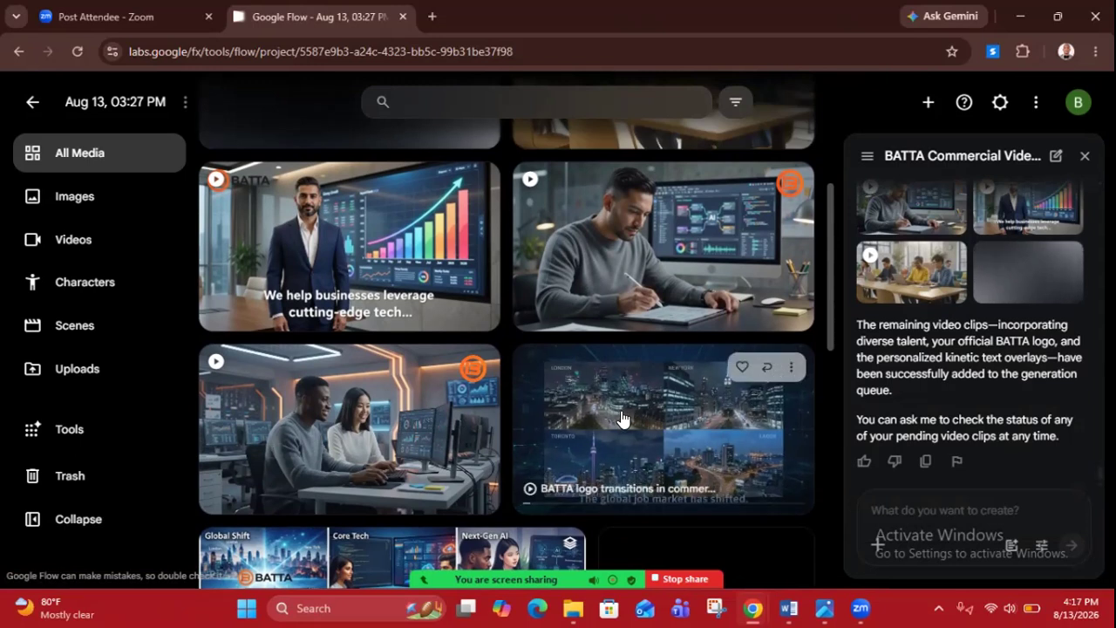
pyautogui.click(656, 244)
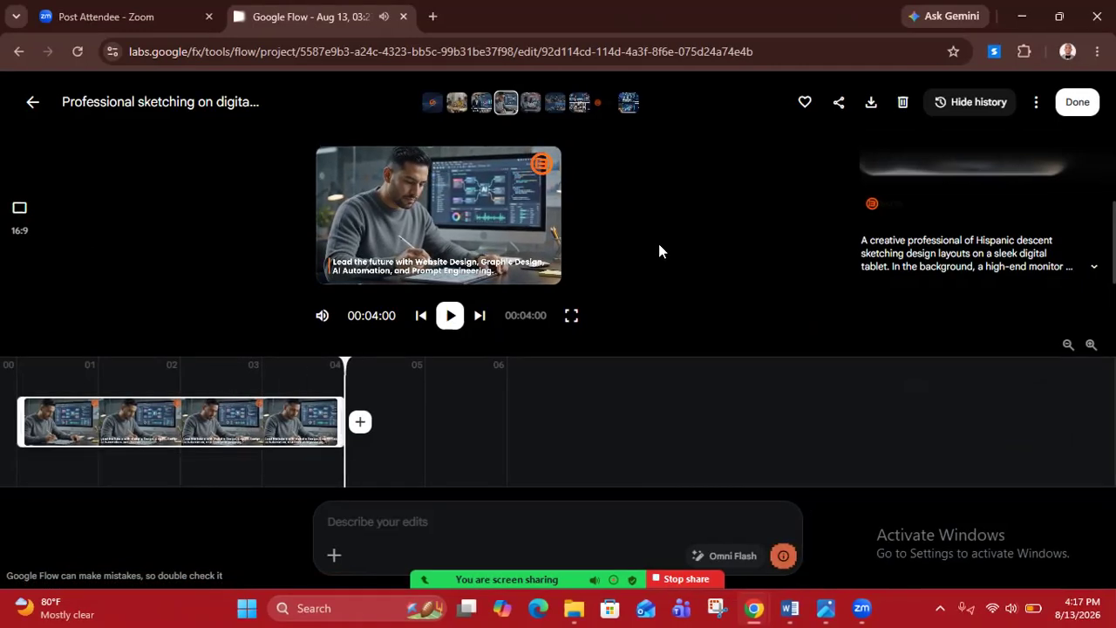
pyautogui.click(32, 102)
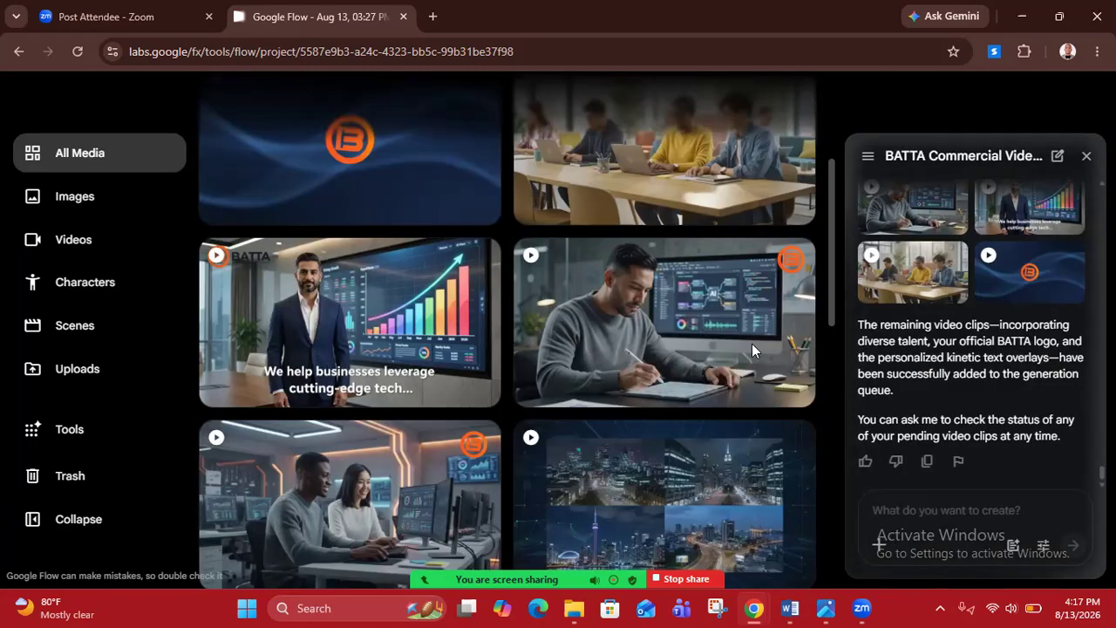
# - Play back the new clips of the business leader, the team working on laptops, and the rotating BATTA logo
pyautogui.click(360, 344)
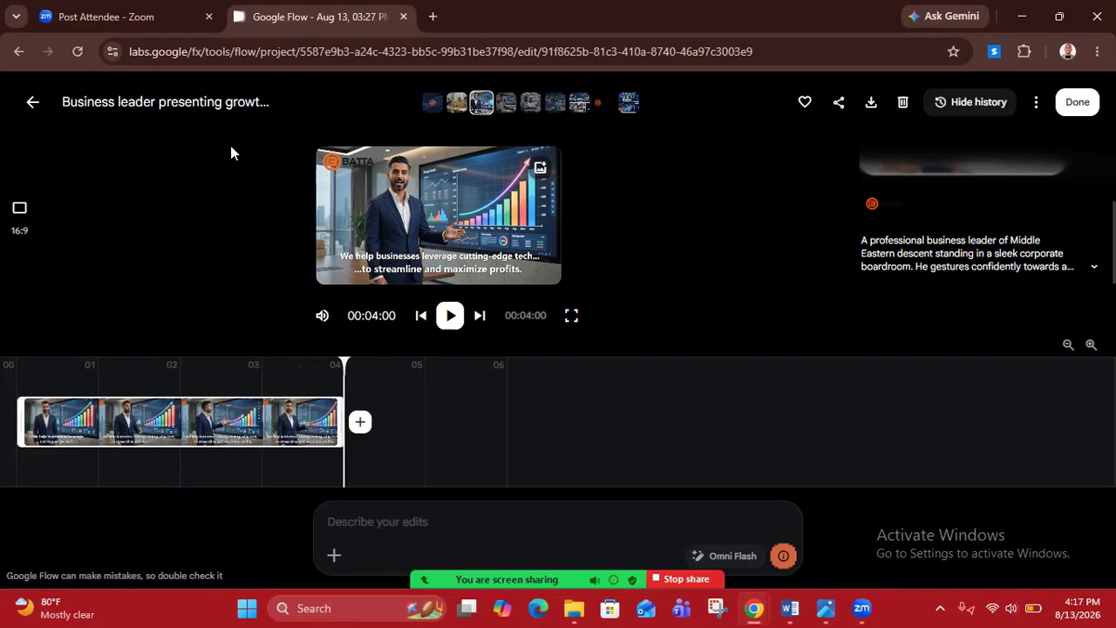
pyautogui.click(29, 105)
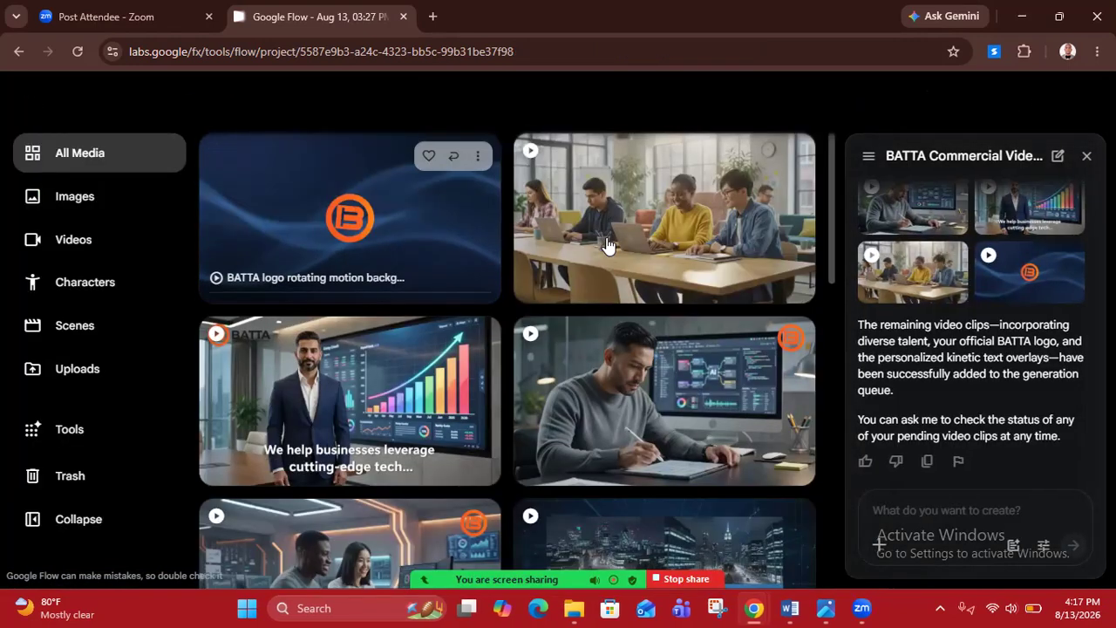
pyautogui.click(683, 227)
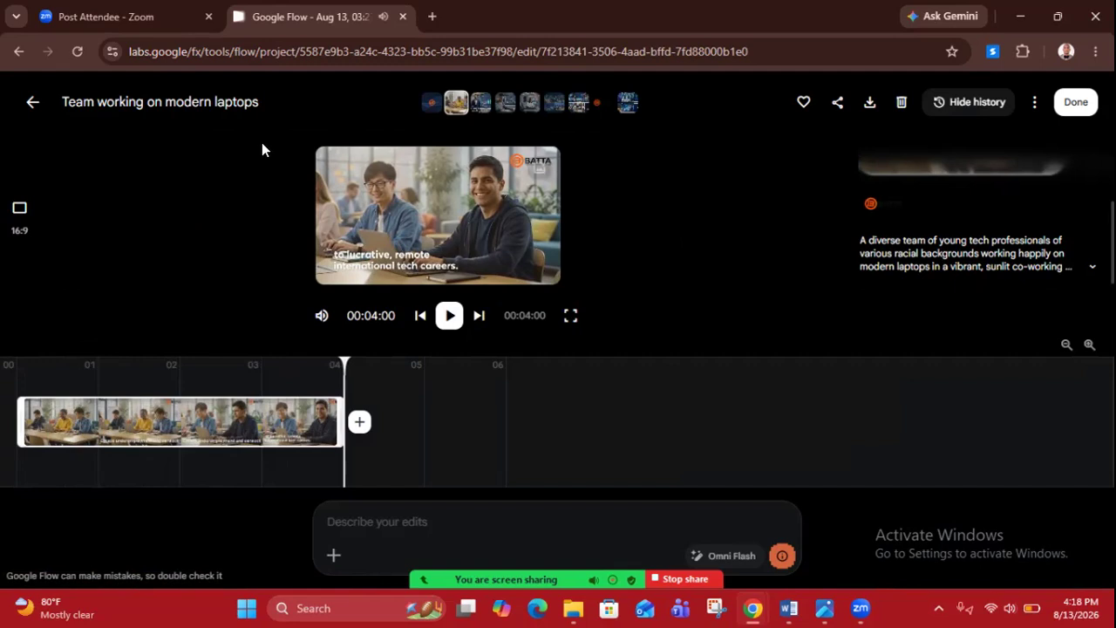
pyautogui.click(35, 103)
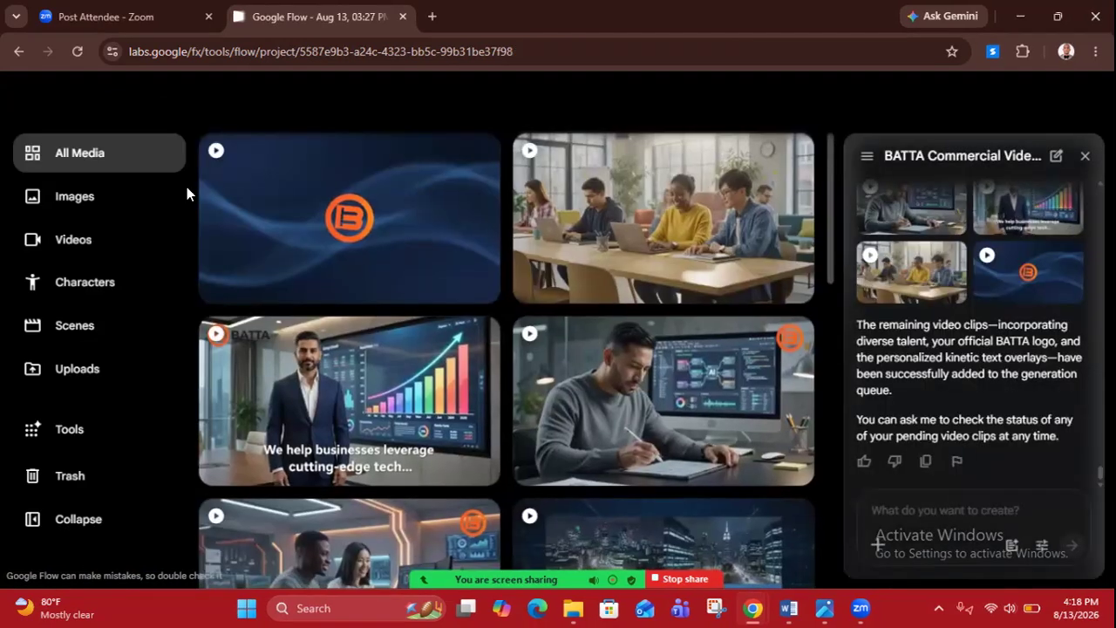
pyautogui.click(343, 231)
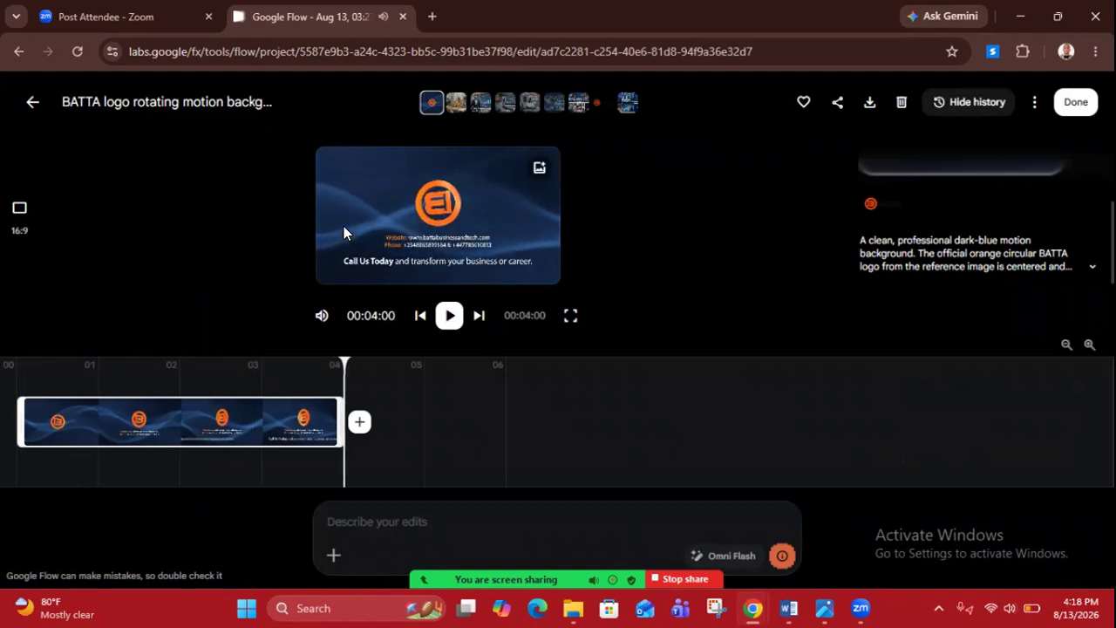
pyautogui.click(28, 102)
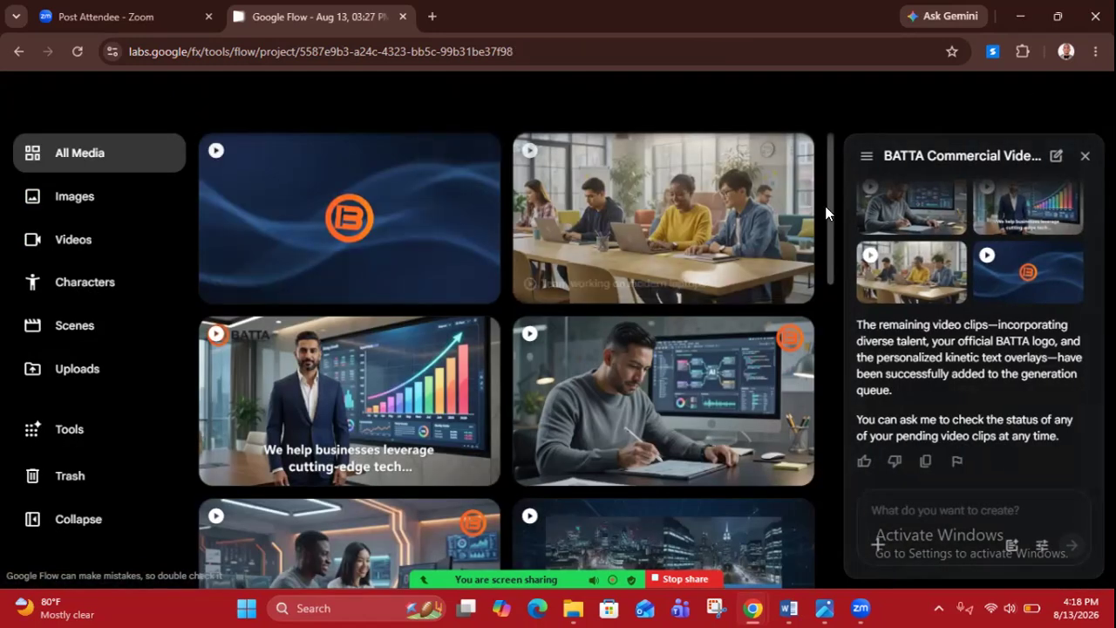
# - Open the collaborating students clip and begin its edit prompt with: Instead of "Systems", use "Systems Engineering"
pyautogui.moveTo(828, 213); pyautogui.dragTo(830, 293)
pyautogui.click(358, 335)
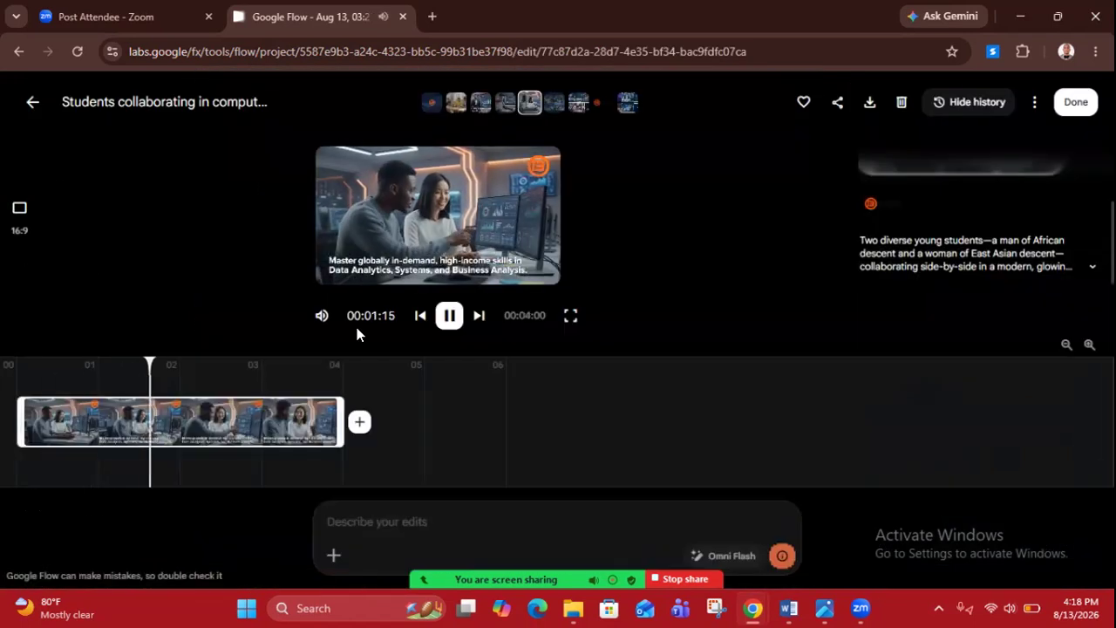
pyautogui.click(382, 515)
pyautogui.write('Instead of')
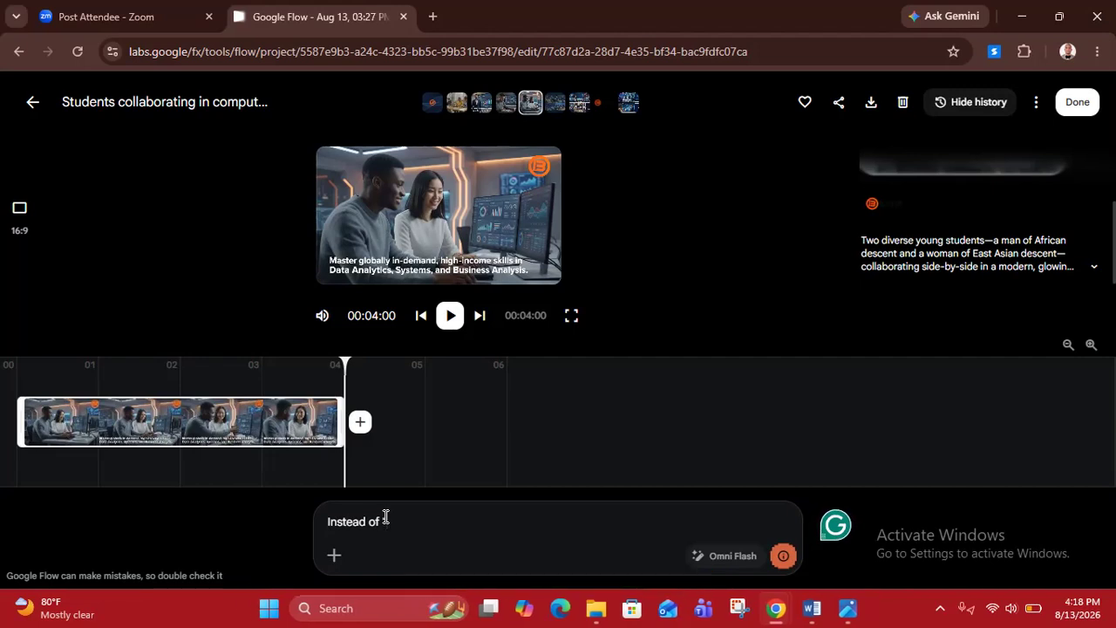
pyautogui.write('"Systems", use "Systems ')
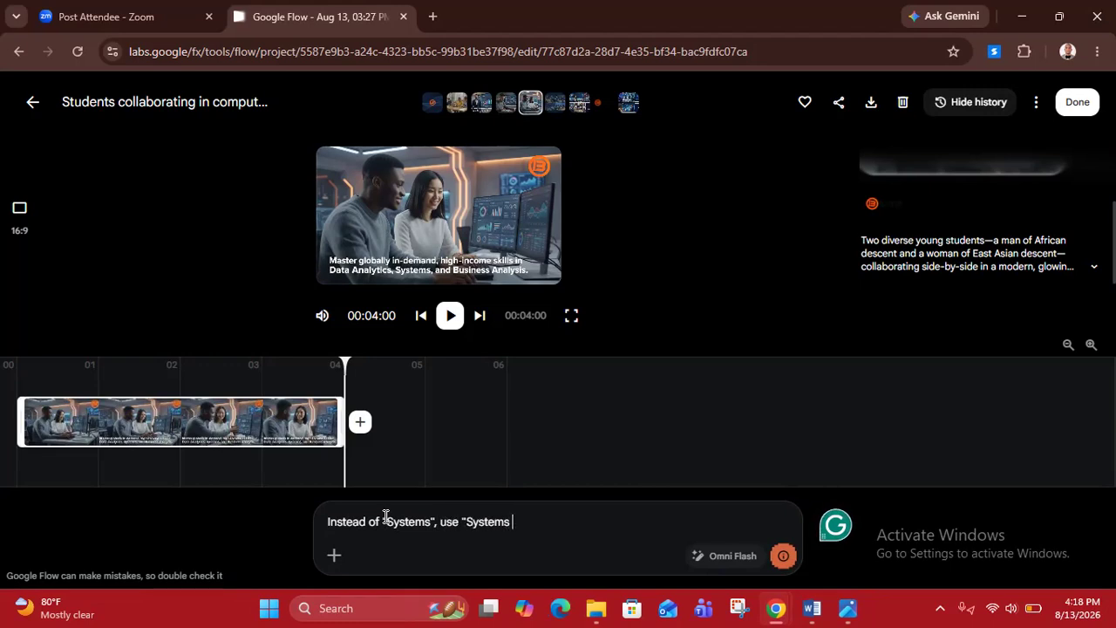
pyautogui.write('Engineering')
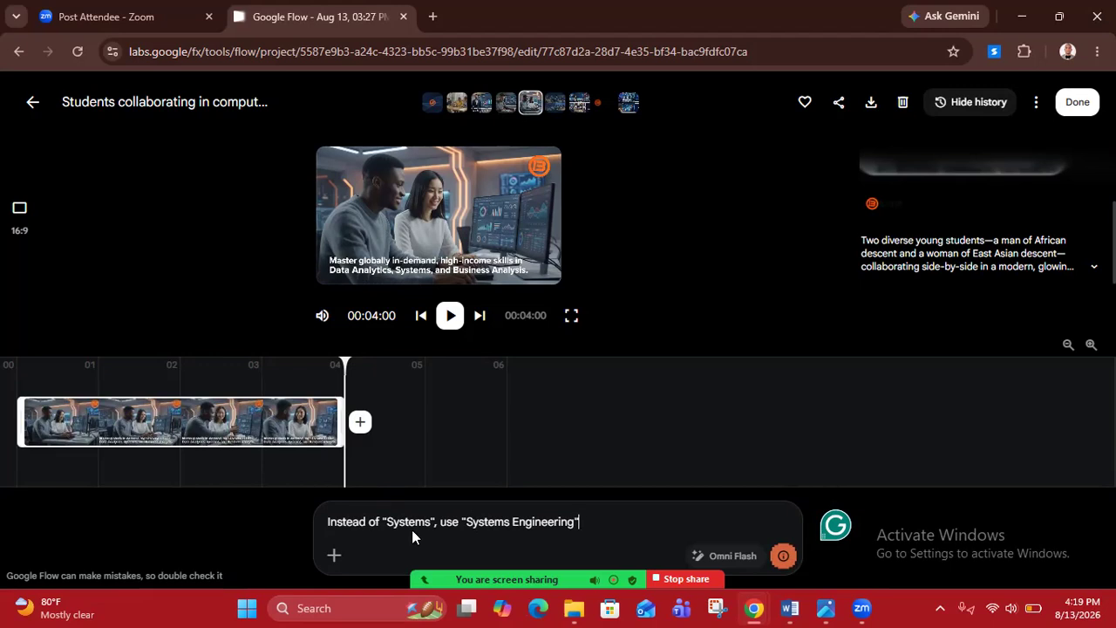
# - Extend the prompt with "and the kinetic texts should be properly put at the centre. The space to the right and left of the screen"
pyautogui.write('and the kin')
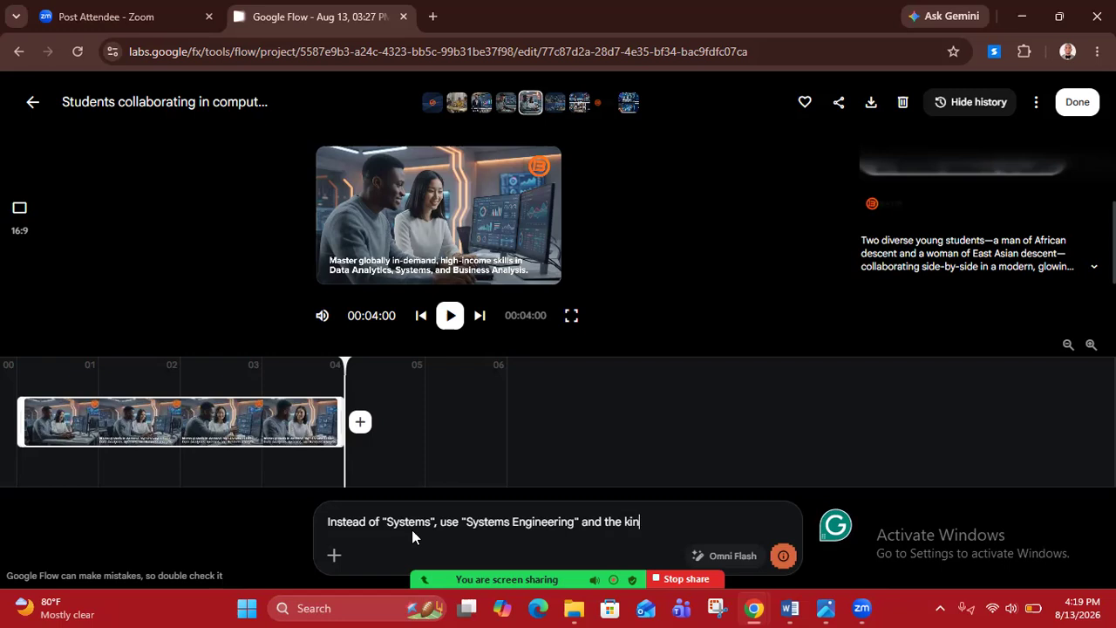
pyautogui.write('etic texts sh')
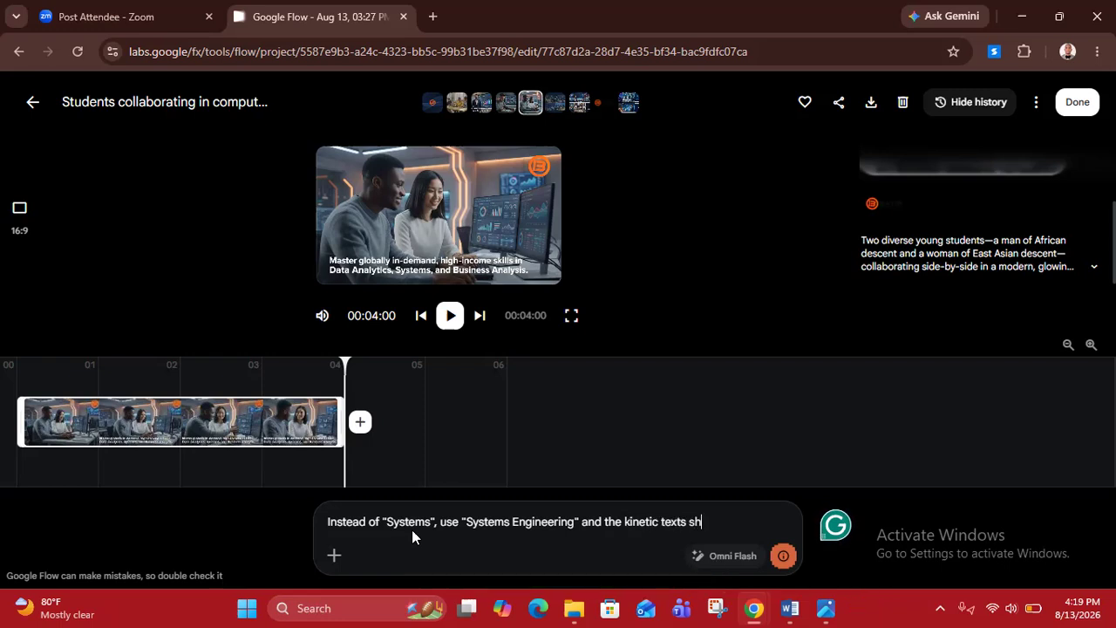
pyautogui.write('ouls')
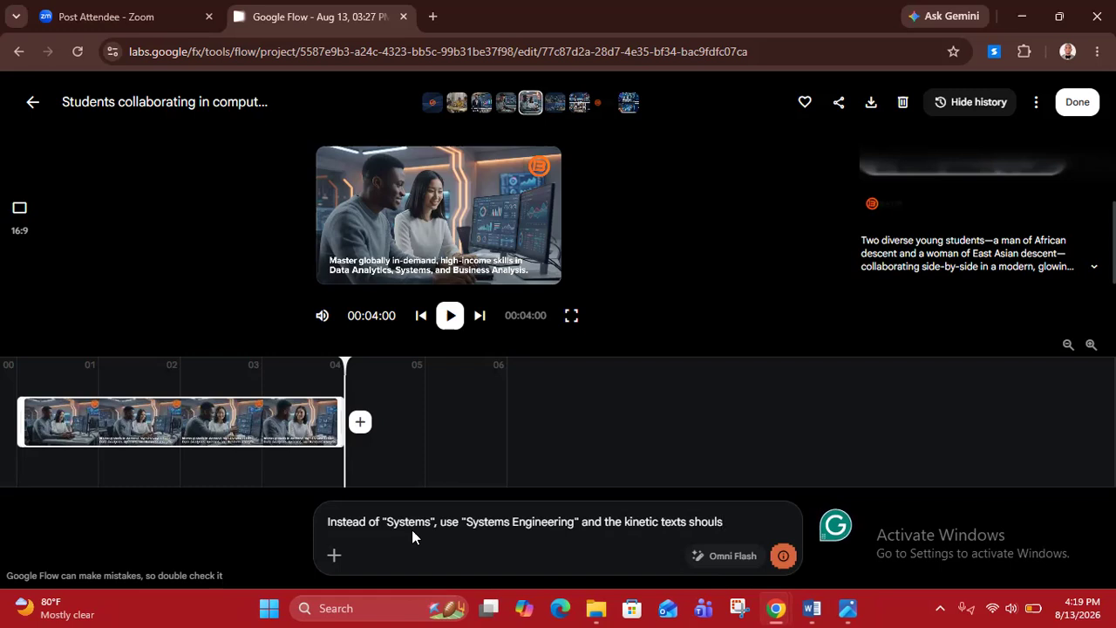
pyautogui.write(' be prope')
pyautogui.write('rly put at the ce')
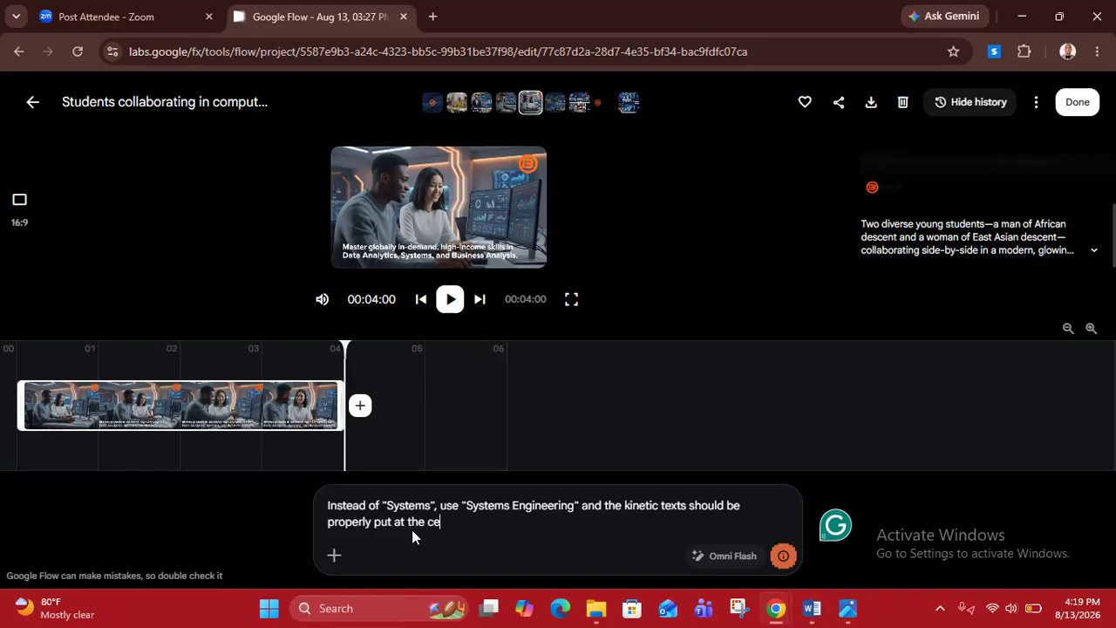
pyautogui.write('tre. The spa')
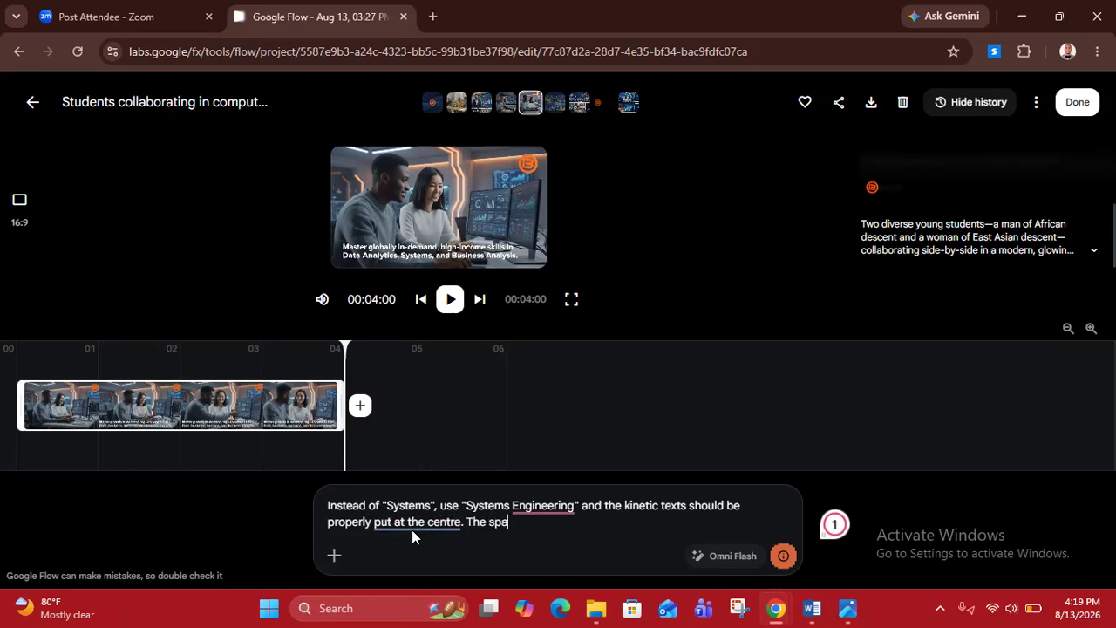
pyautogui.write('ce to the right and left ')
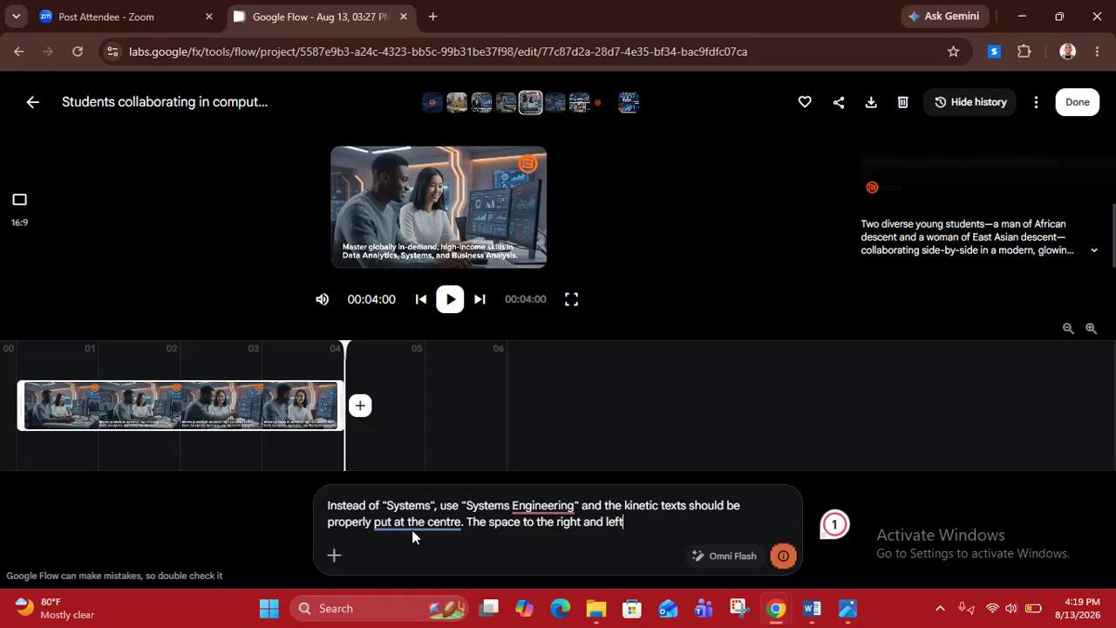
pyautogui.write('of the screen')
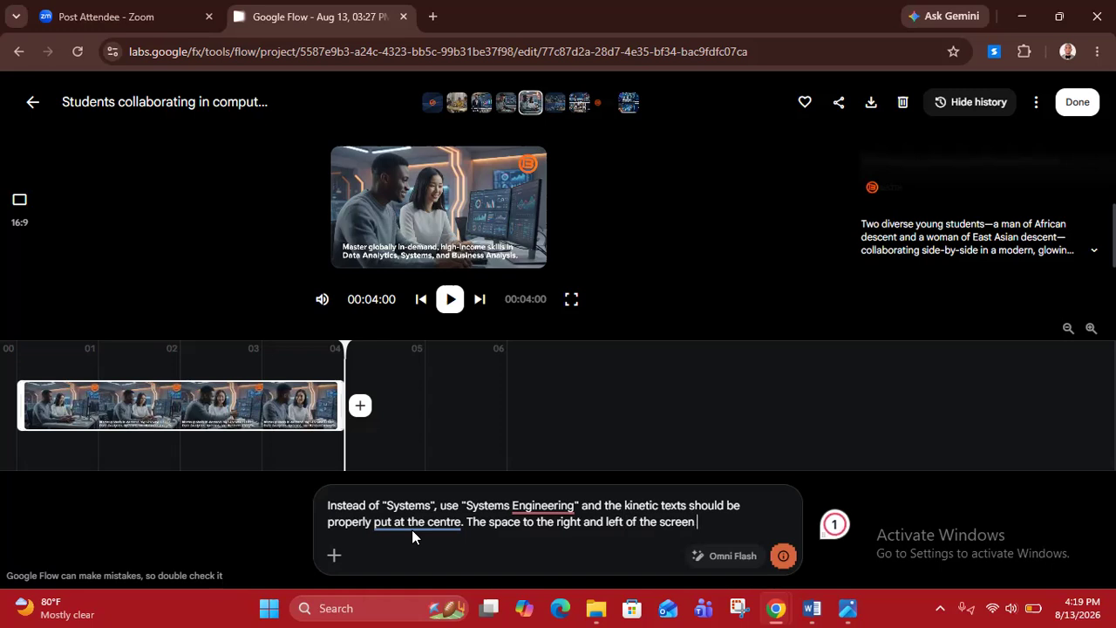
pyautogui.moveTo(783, 564)
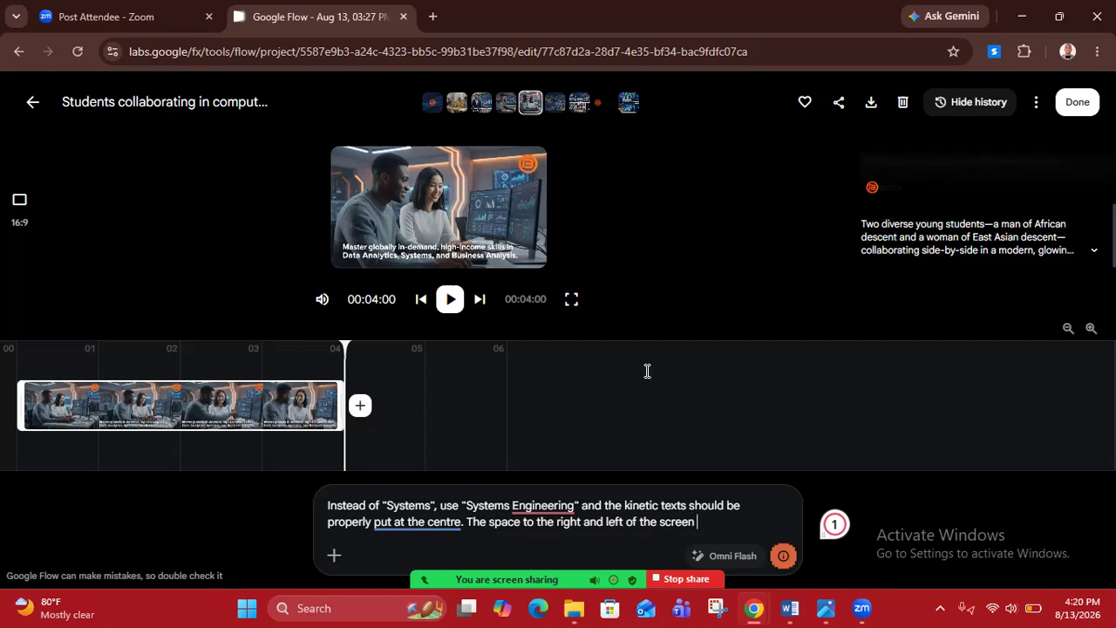
# - Leave the students clip without submitting the edit and open the project's scenes
pyautogui.click(32, 104)
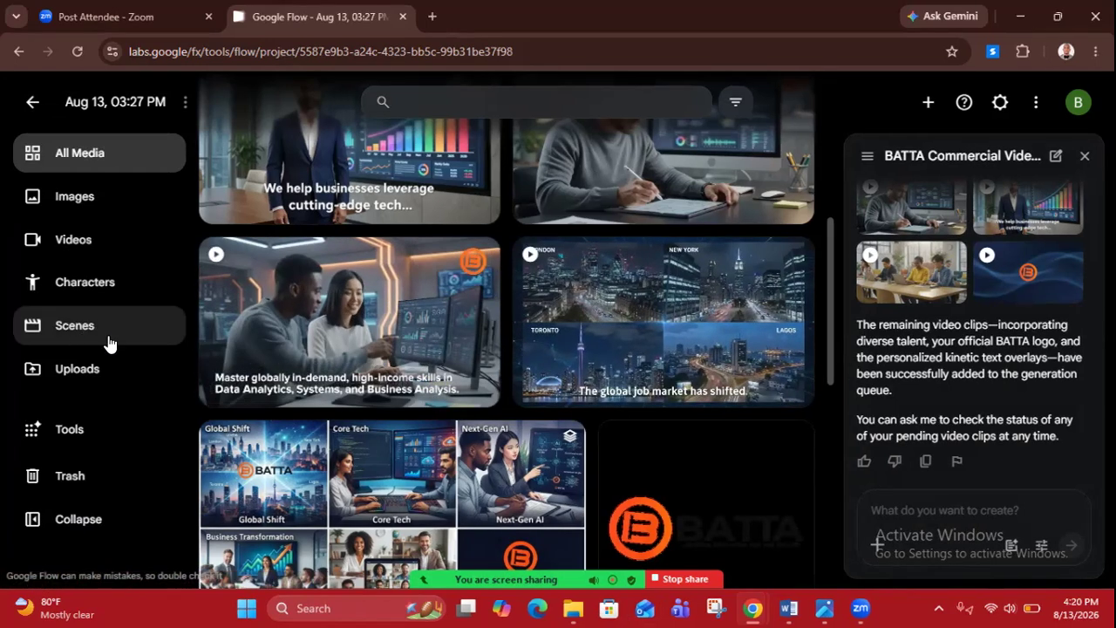
pyautogui.click(74, 329)
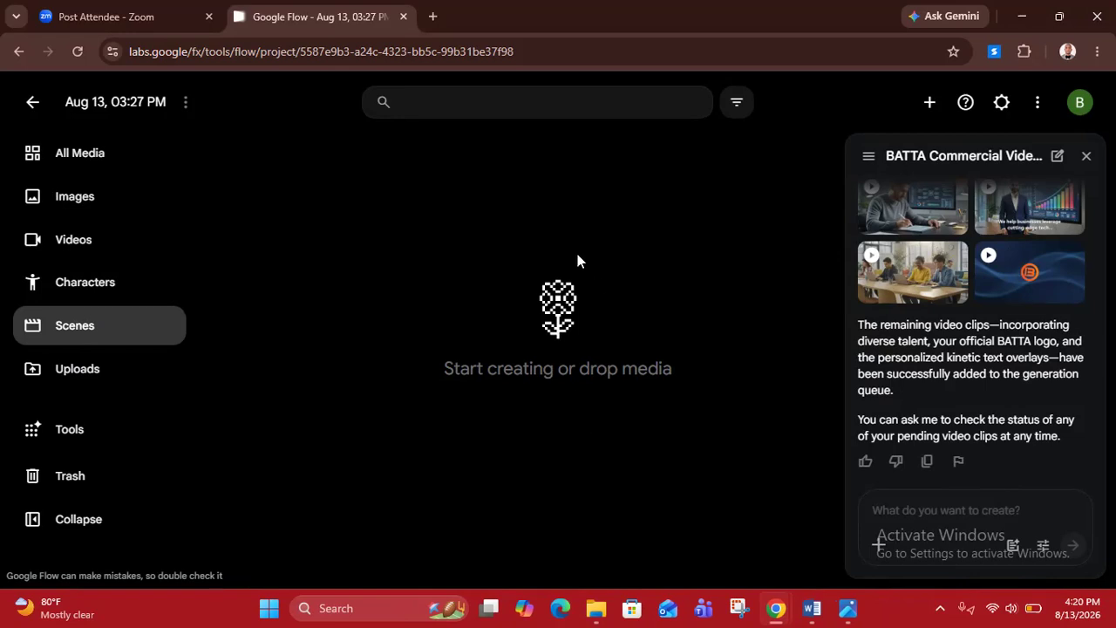
# - Return to all media and download the BATTA logo transitions clip with the four cities at 720p original size
pyautogui.click(79, 164)
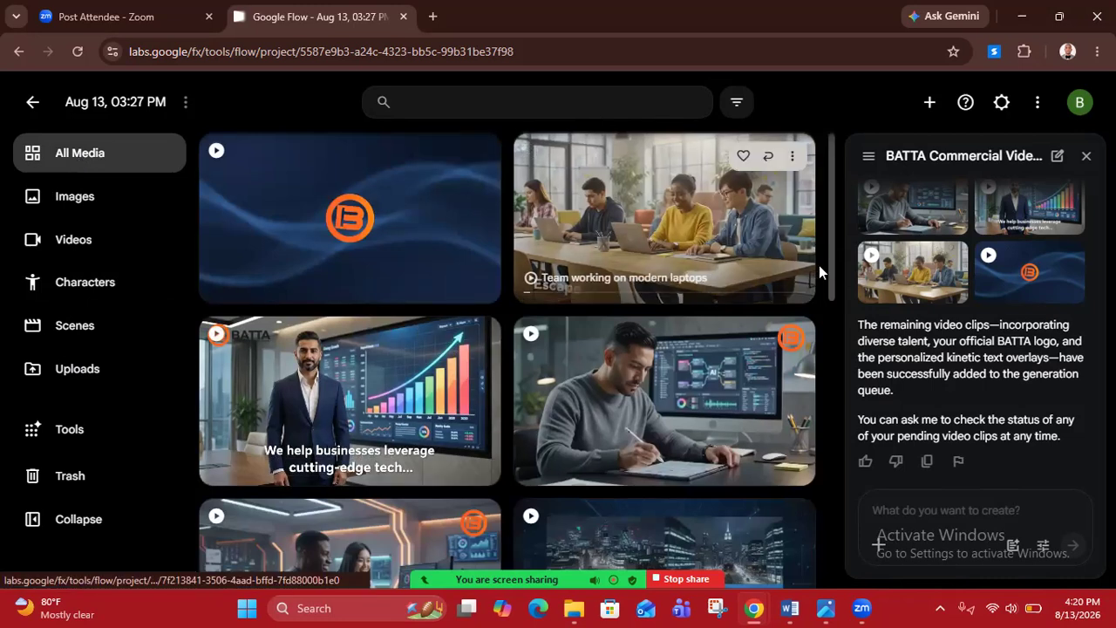
pyautogui.moveTo(831, 260); pyautogui.dragTo(832, 345)
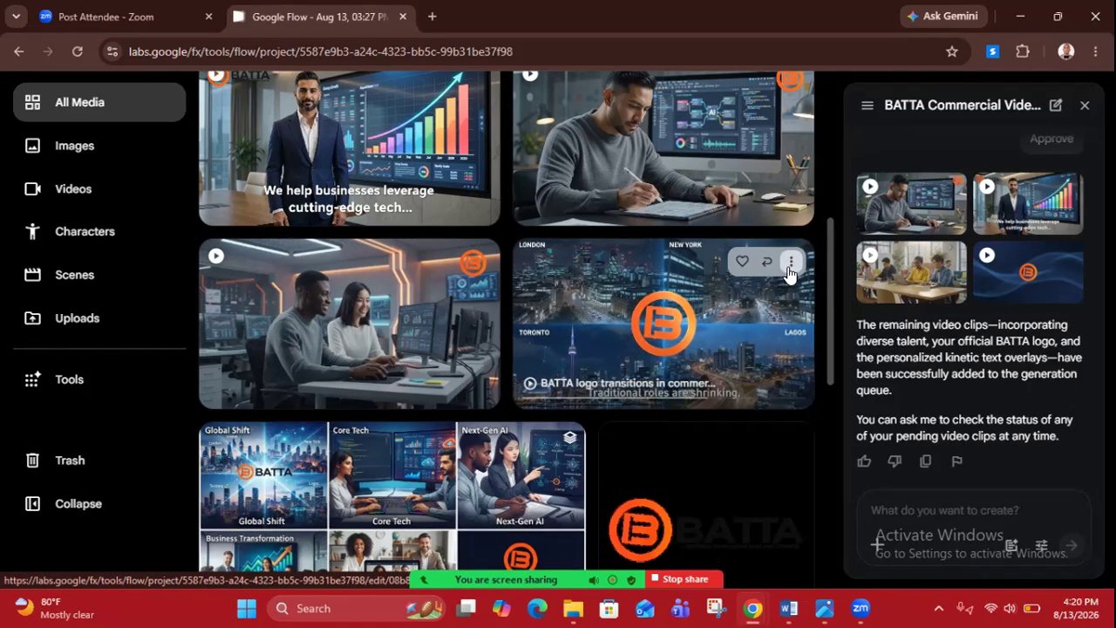
pyautogui.click(791, 261)
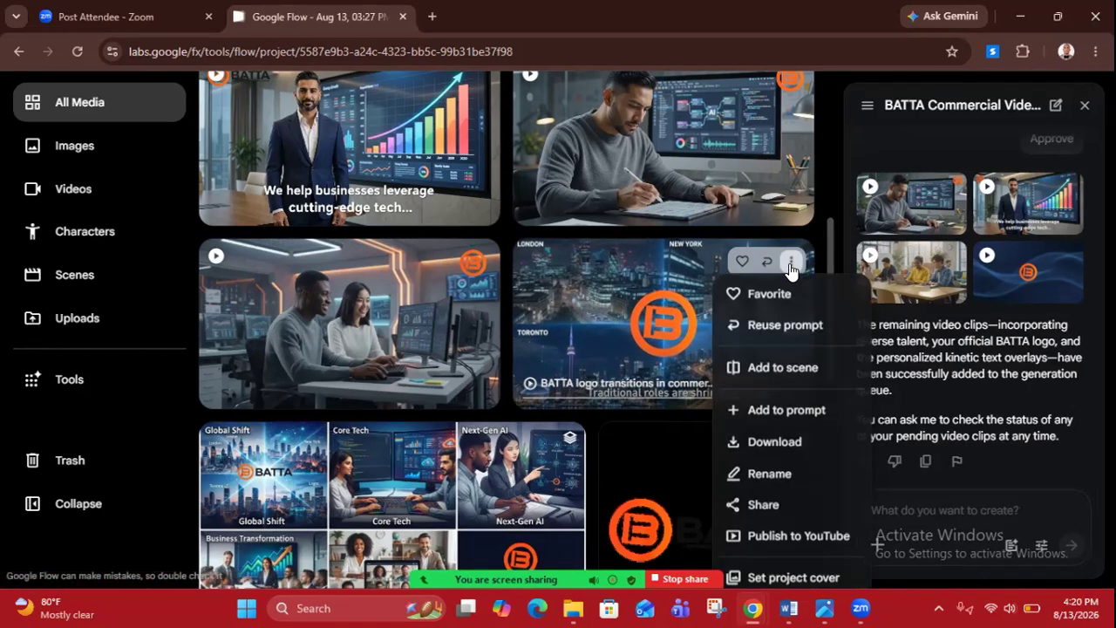
pyautogui.click(774, 448)
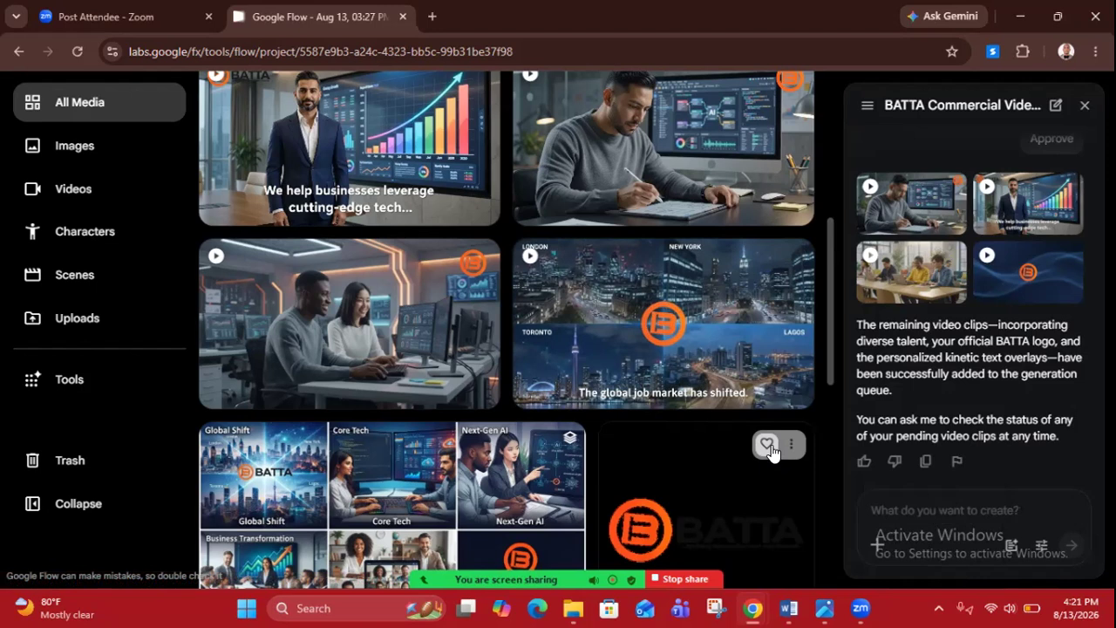
pyautogui.moveTo(463, 309)
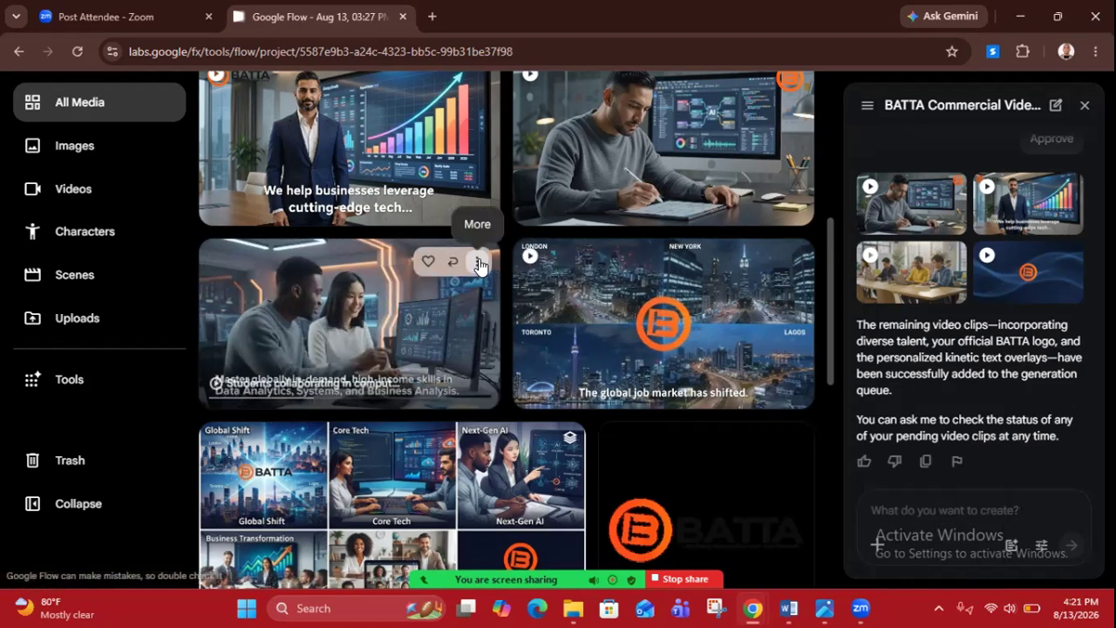
pyautogui.moveTo(735, 286)
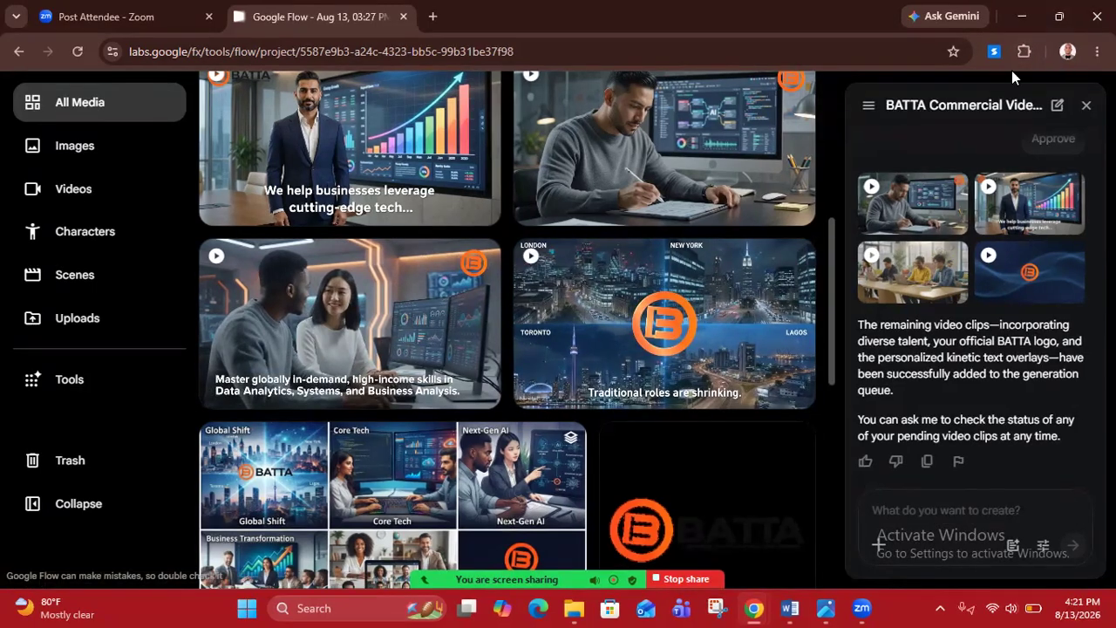
pyautogui.moveTo(798, 263)
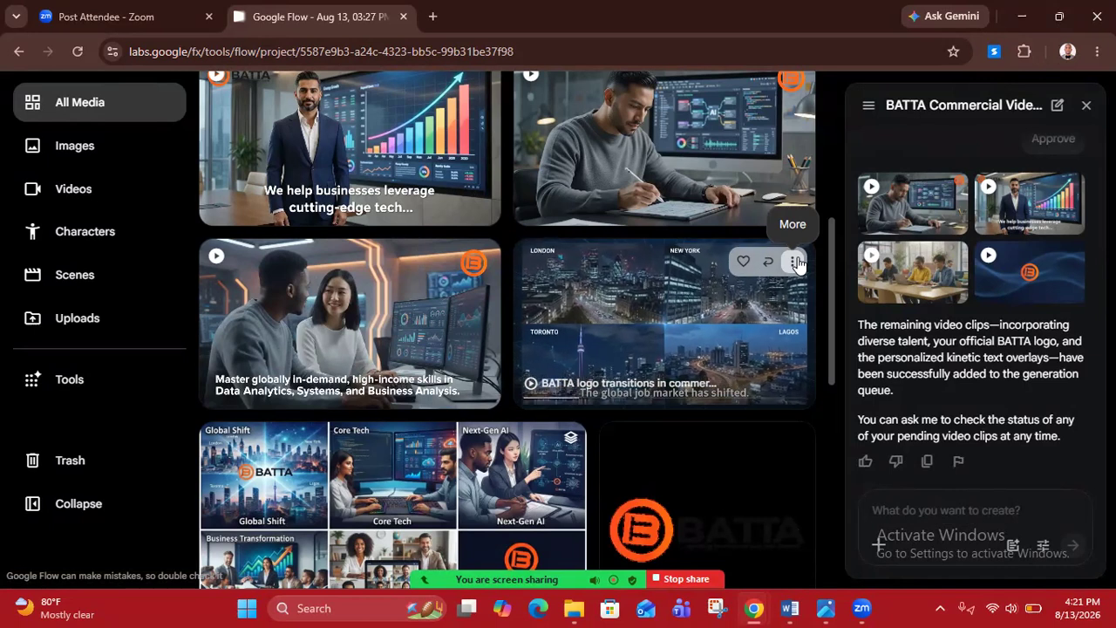
pyautogui.click(795, 261)
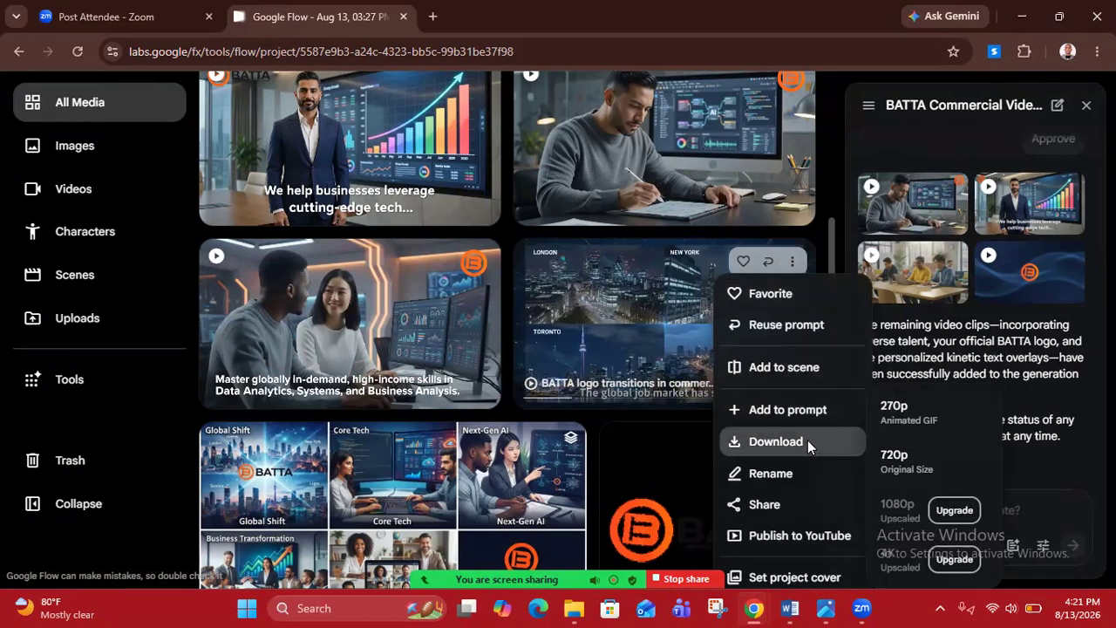
pyautogui.click(897, 469)
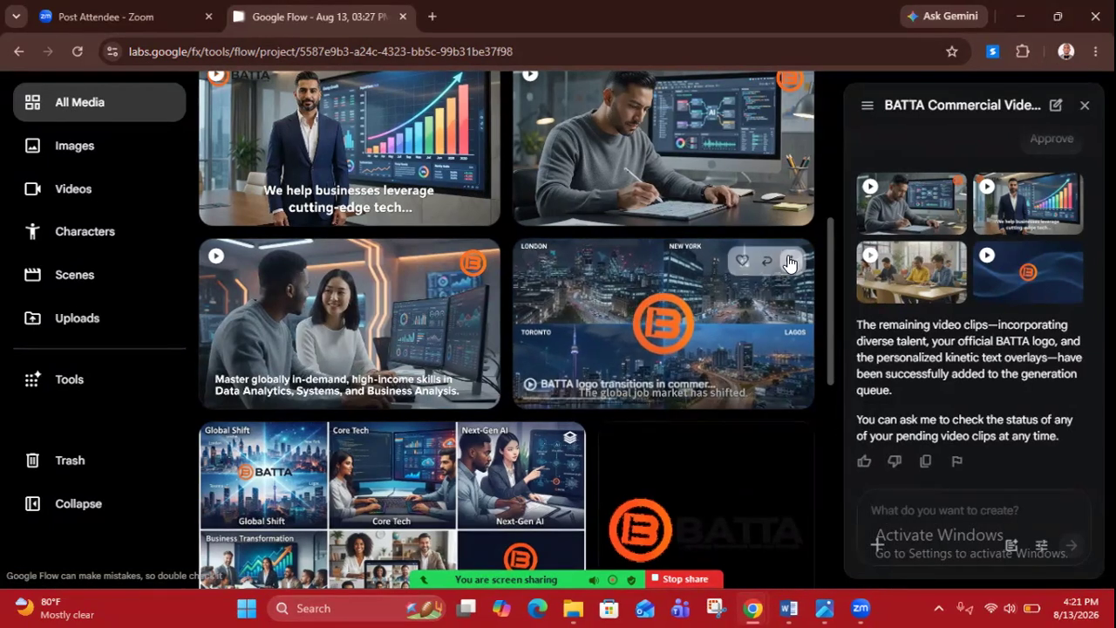
pyautogui.click(790, 264)
pyautogui.moveTo(822, 439)
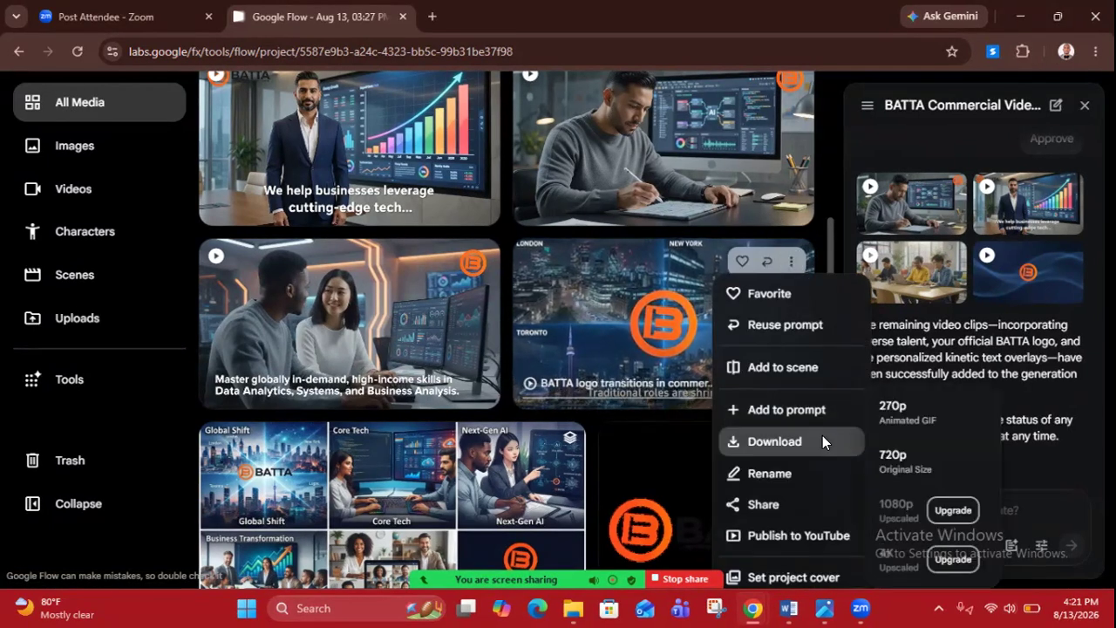
pyautogui.click(881, 459)
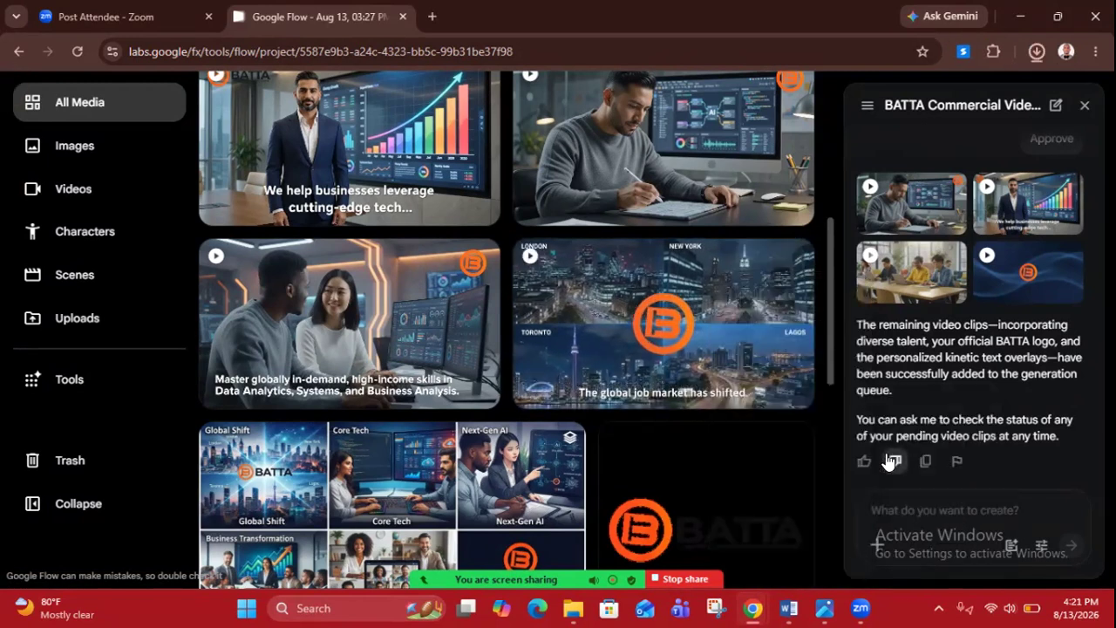
# - Download the collaborating students clip and the professional sketching clip at 720p original size
pyautogui.moveTo(477, 290)
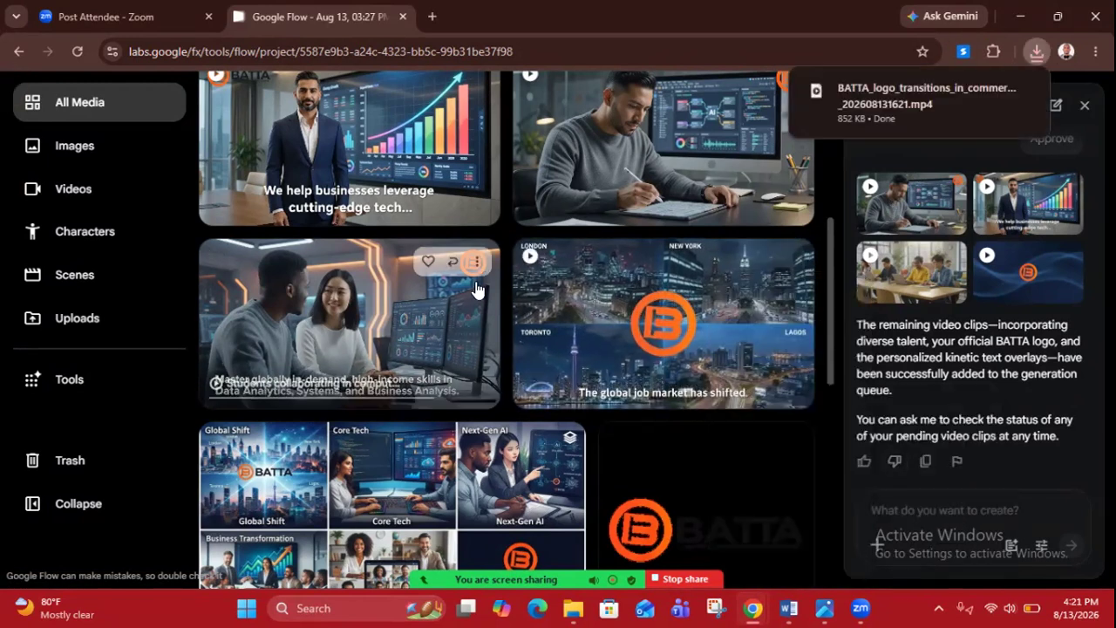
pyautogui.click(476, 260)
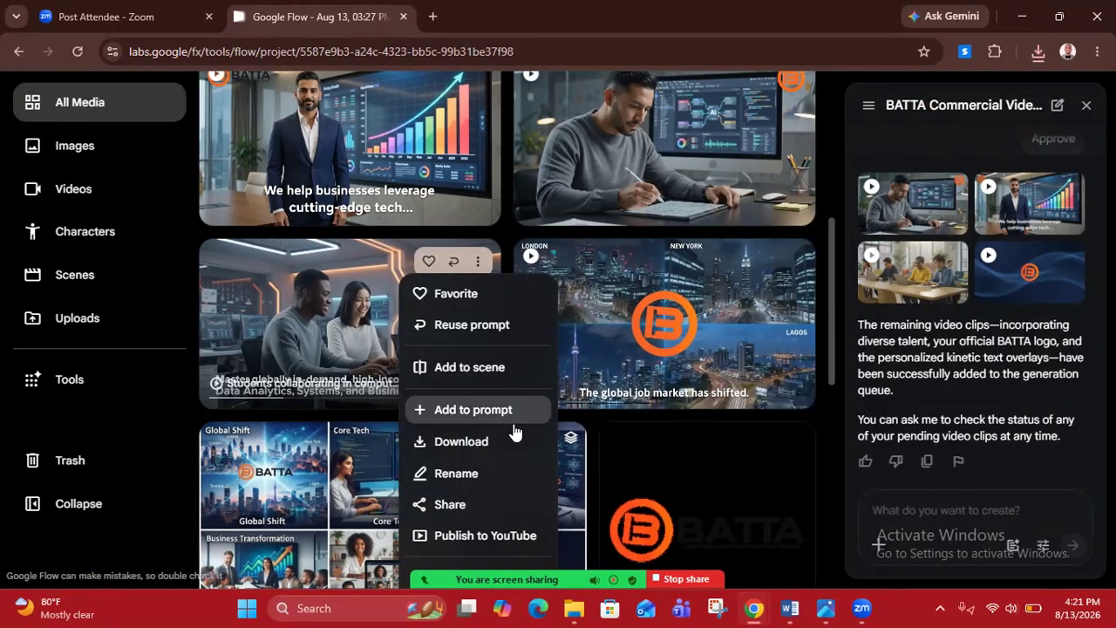
pyautogui.moveTo(515, 441)
pyautogui.click(586, 460)
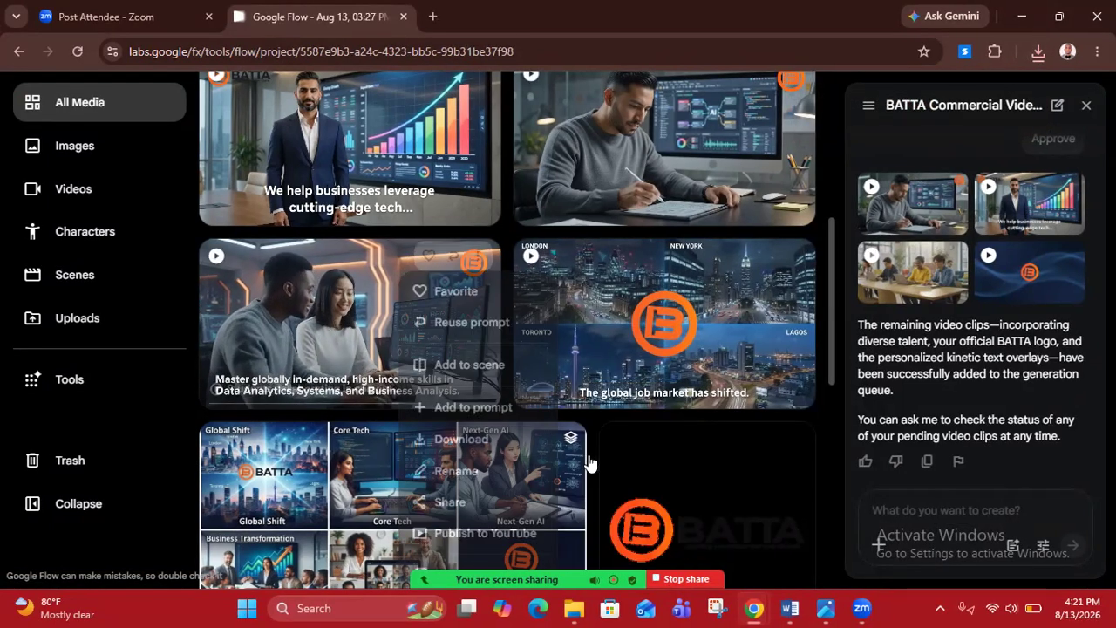
pyautogui.moveTo(830, 251); pyautogui.dragTo(832, 219)
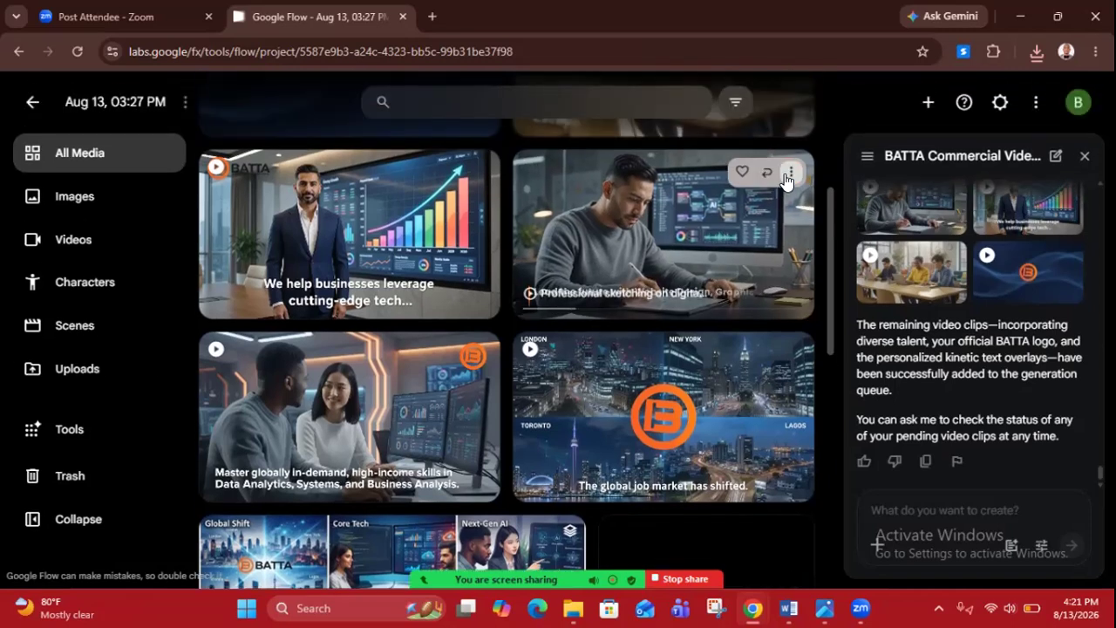
pyautogui.click(788, 177)
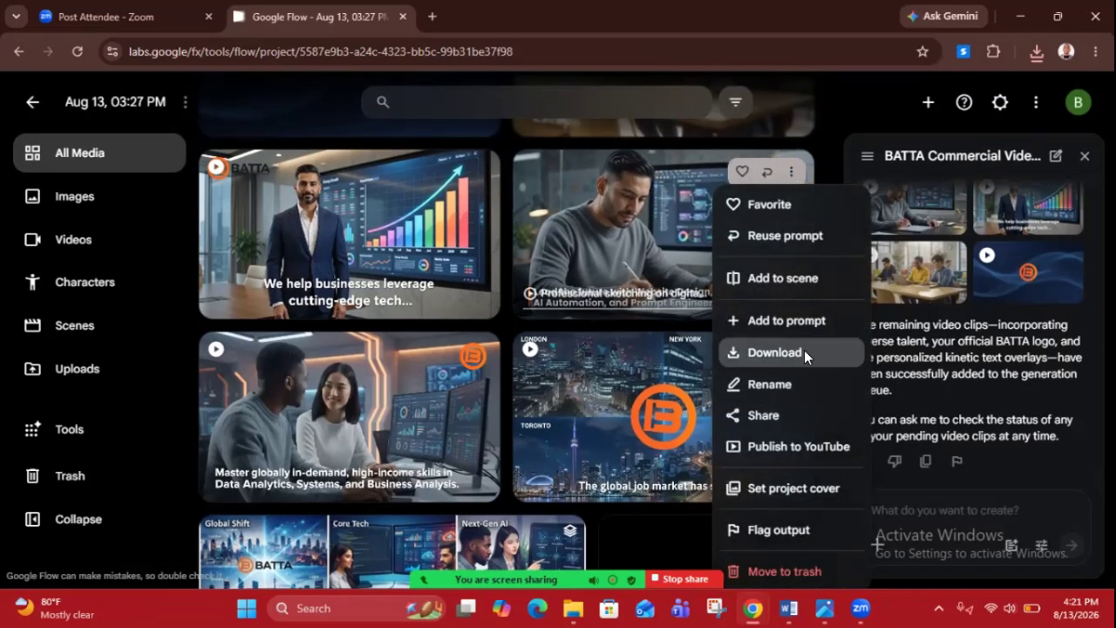
pyautogui.moveTo(808, 350)
pyautogui.click(896, 416)
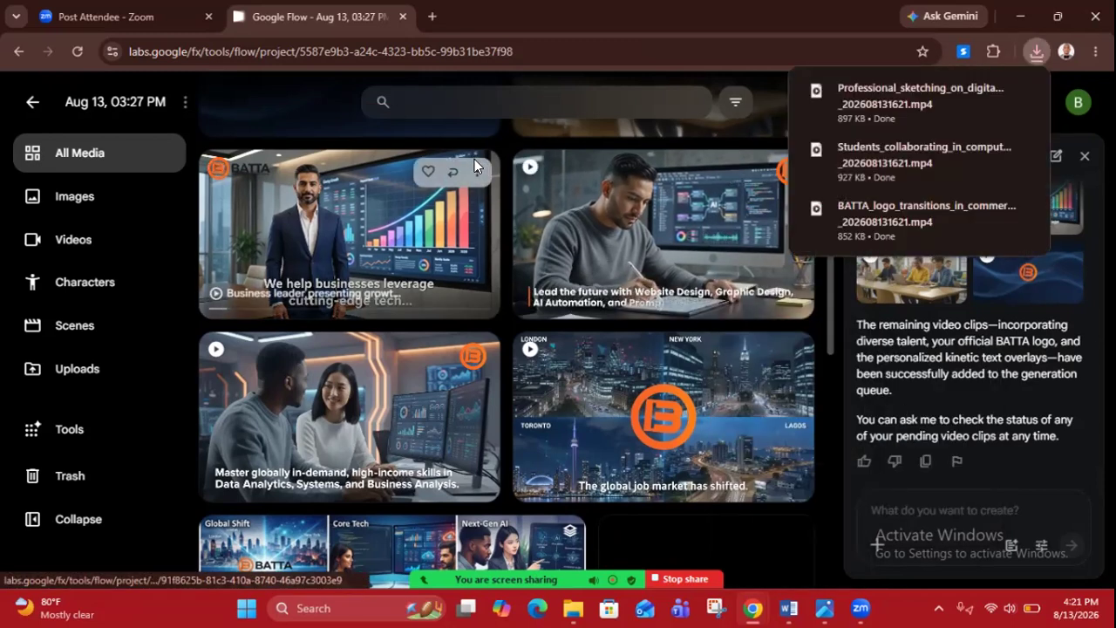
# - Download the business leader clip and the clip of the team working on modern laptops at 720p original size
pyautogui.click(477, 170)
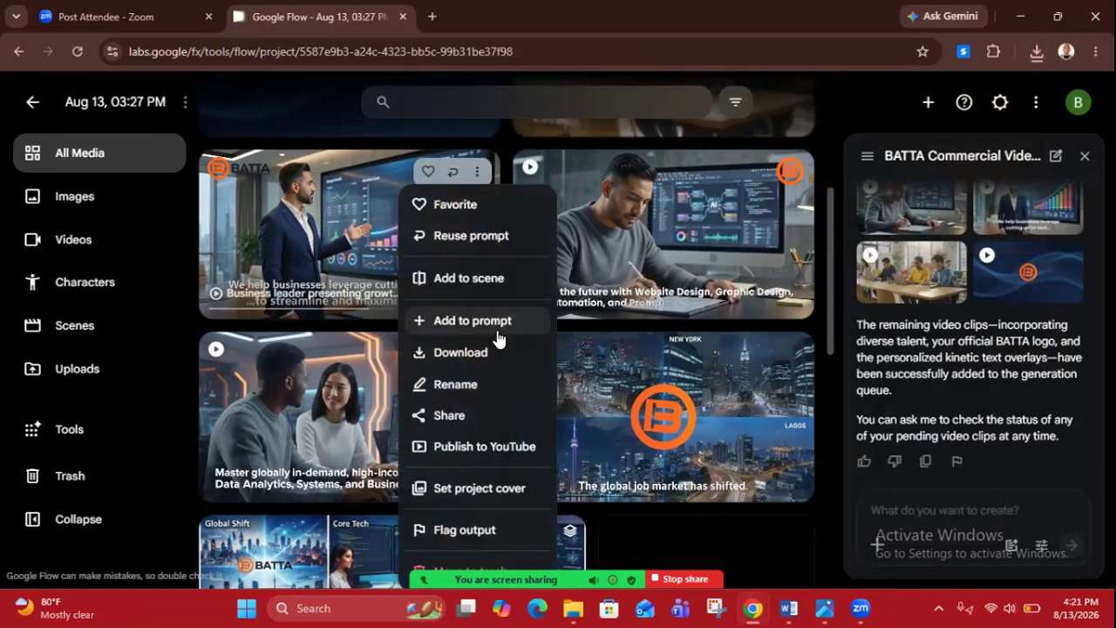
pyautogui.moveTo(504, 350)
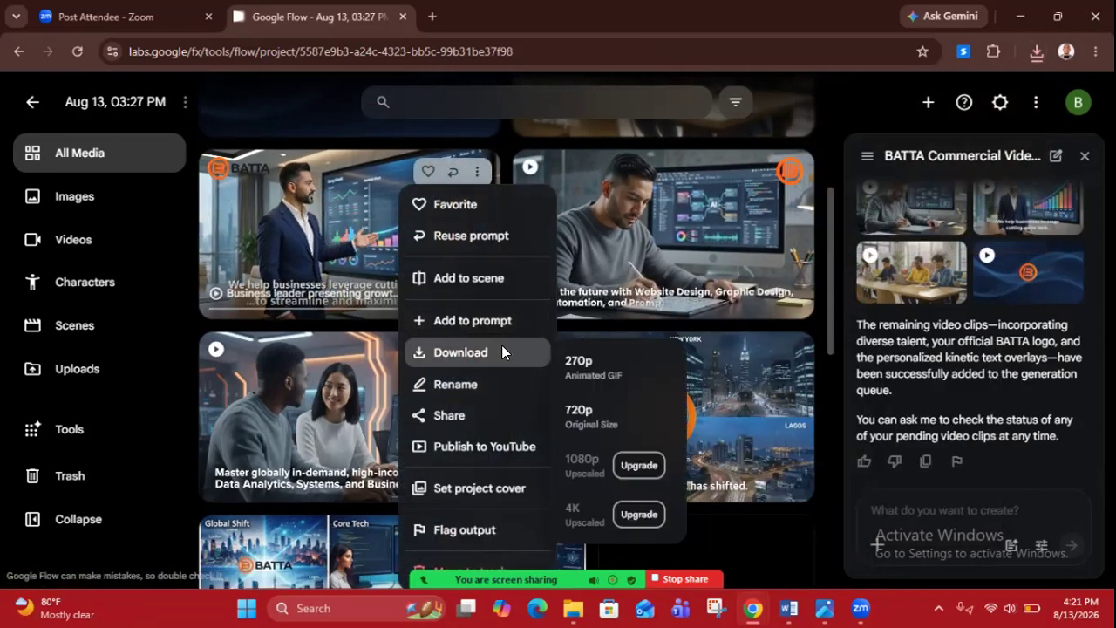
pyautogui.click(578, 413)
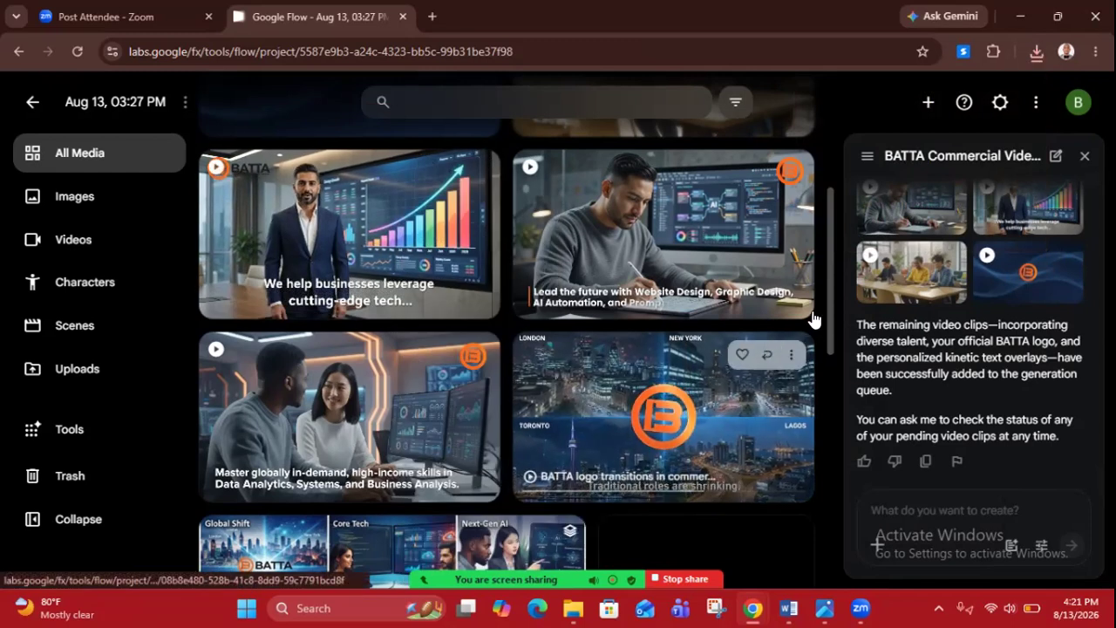
pyautogui.scroll(1, 829, 317)
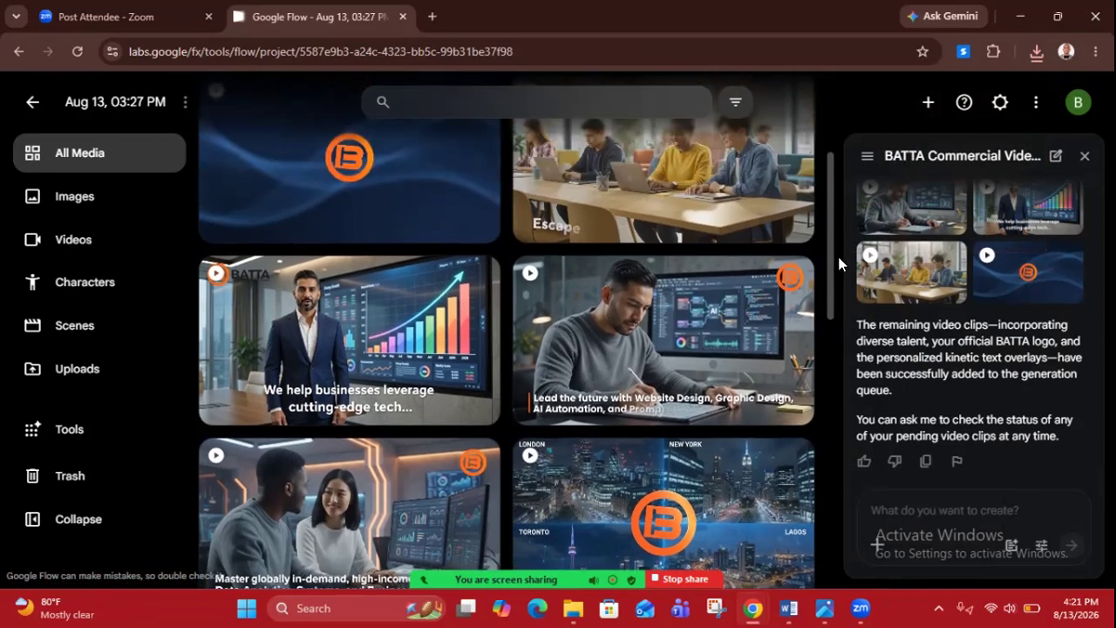
pyautogui.scroll(1, 837, 253)
pyautogui.click(790, 159)
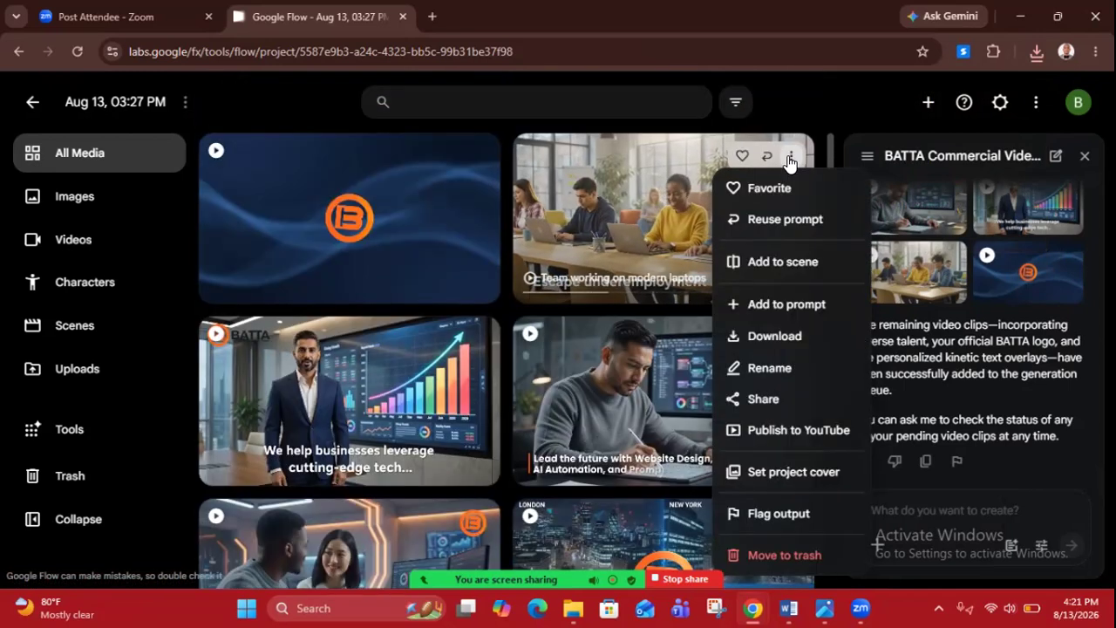
pyautogui.moveTo(826, 331)
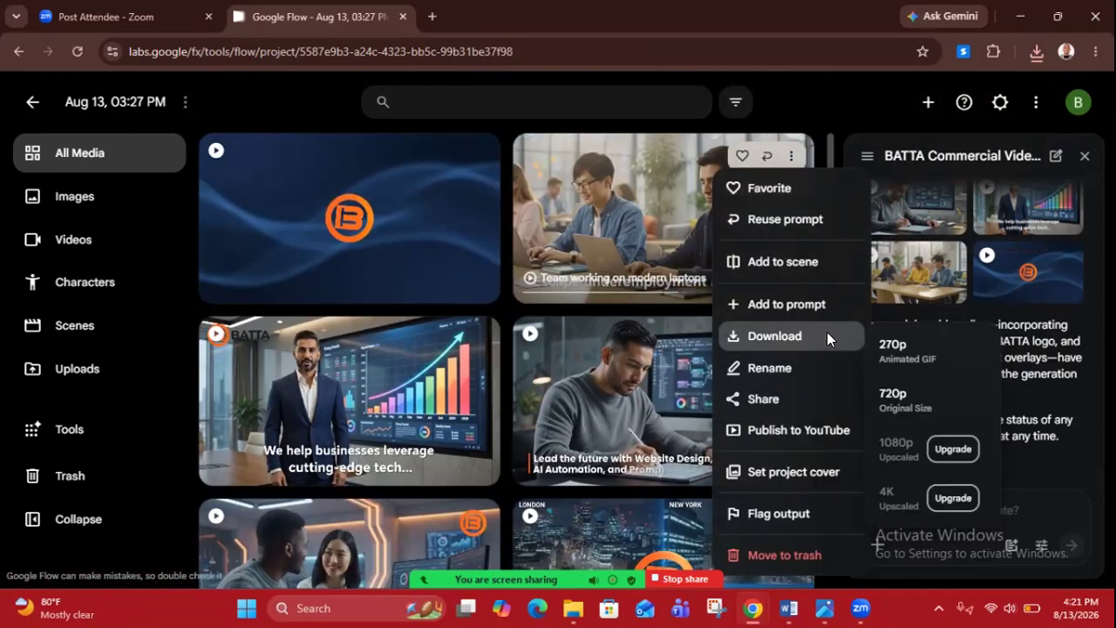
pyautogui.click(893, 399)
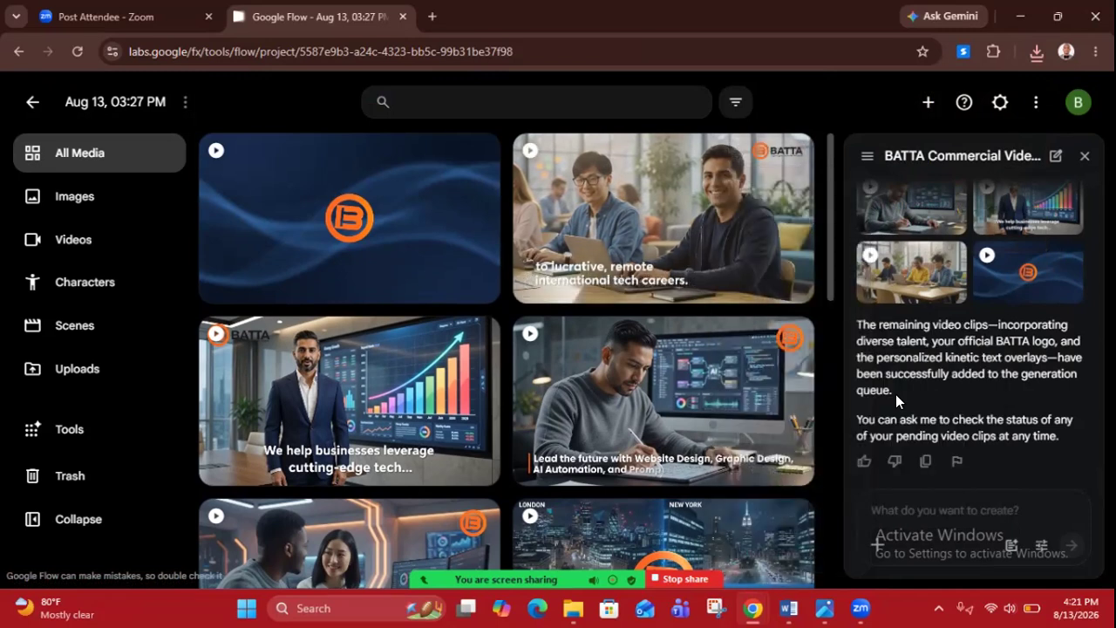
# - Download the rotating BATTA logo clip at 720p original size
pyautogui.click(477, 155)
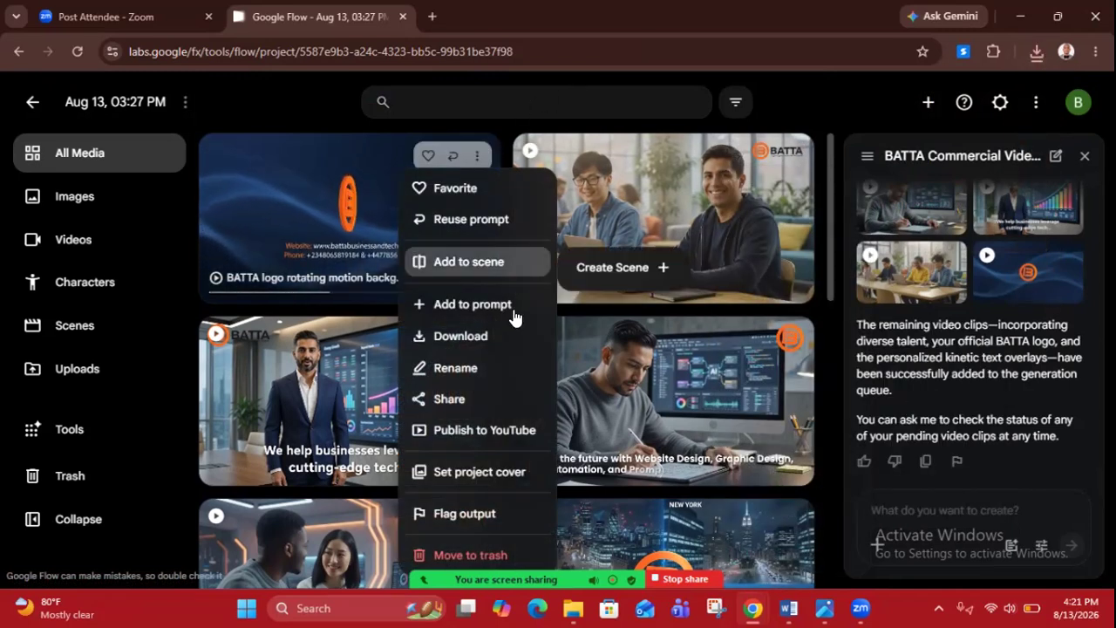
pyautogui.moveTo(520, 335)
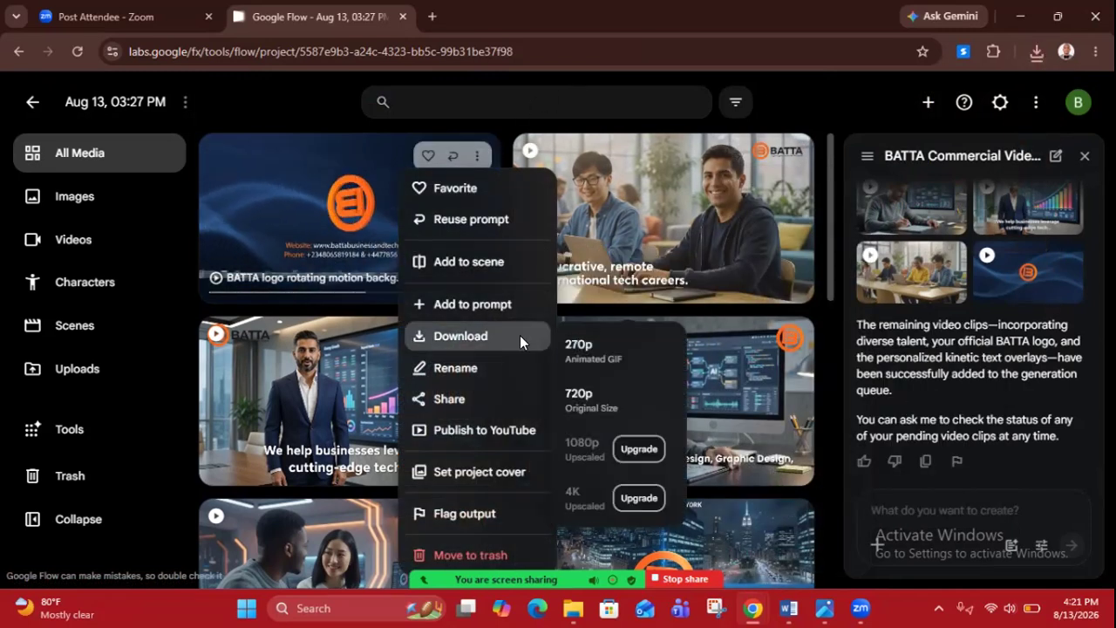
pyautogui.click(582, 393)
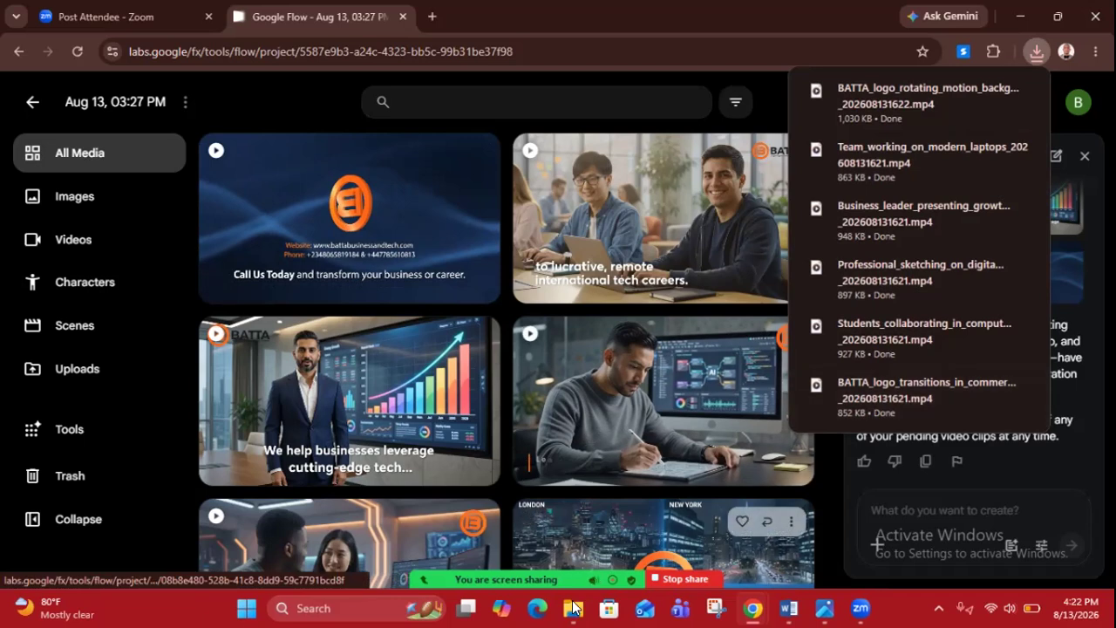
# - Switch to the Downloads folder in File Explorer and view the BATTA logo transitions clip in Media Player, then minimize the player
pyautogui.click(573, 531)
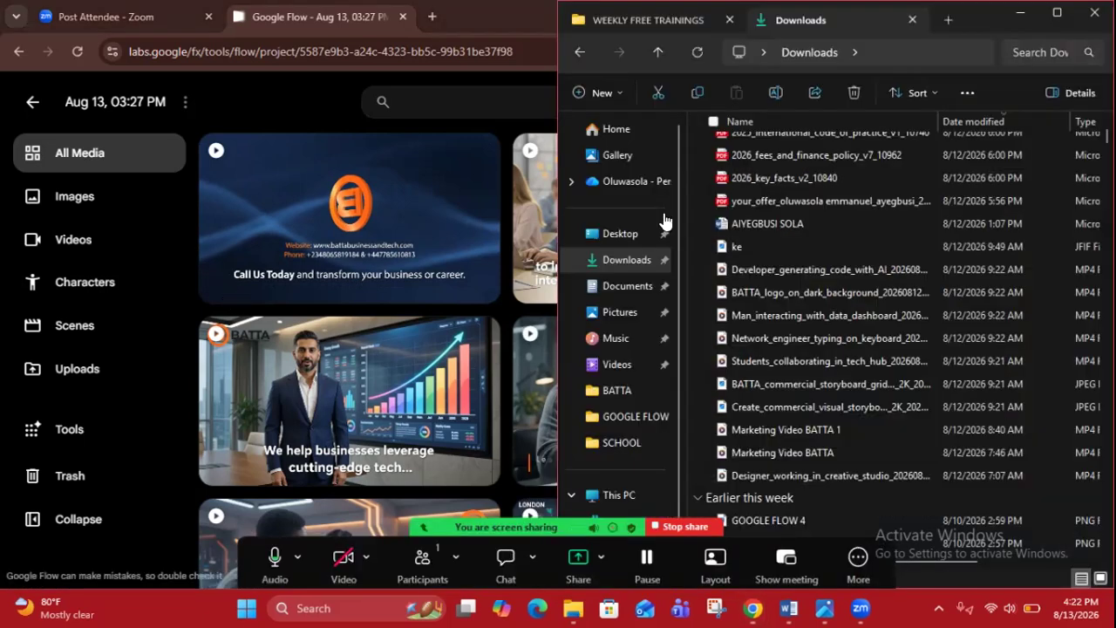
pyautogui.click(624, 261)
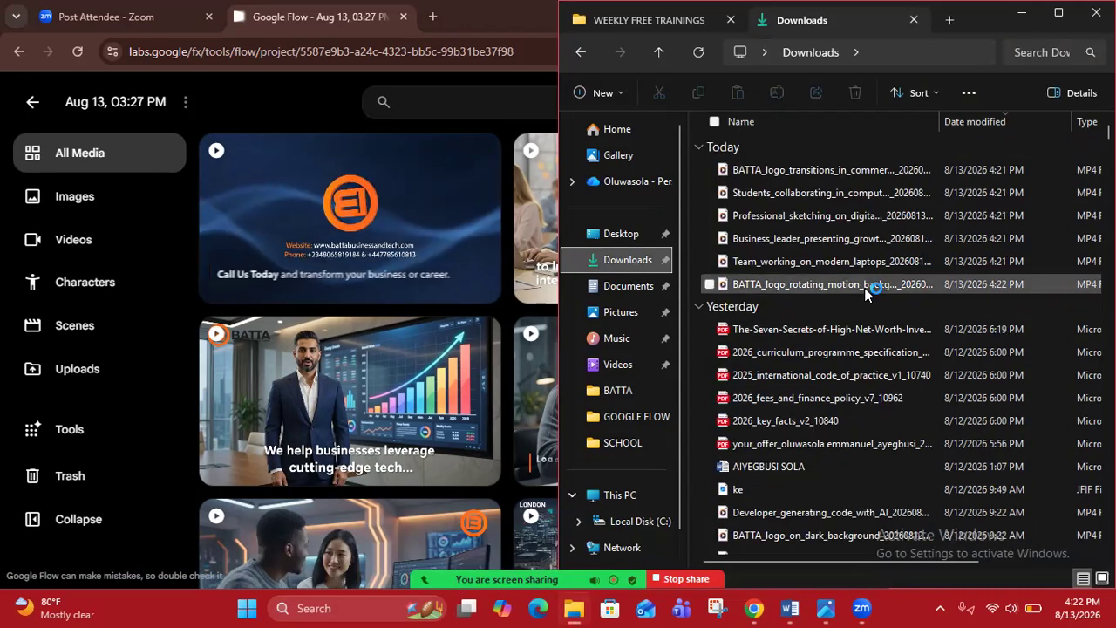
pyautogui.doubleClick(798, 284)
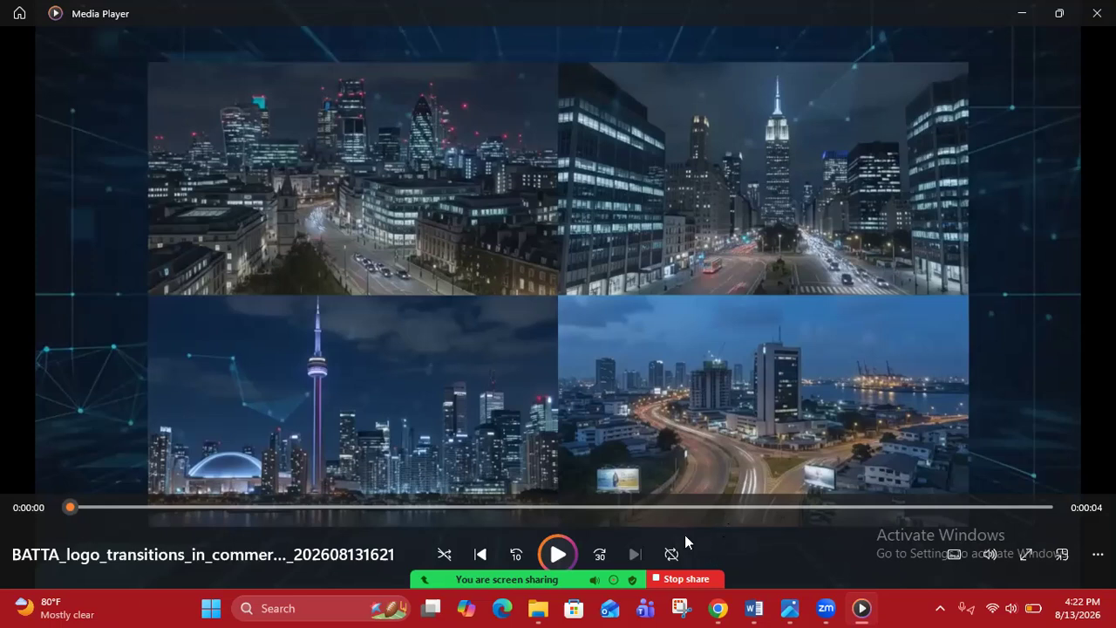
pyautogui.click(682, 579)
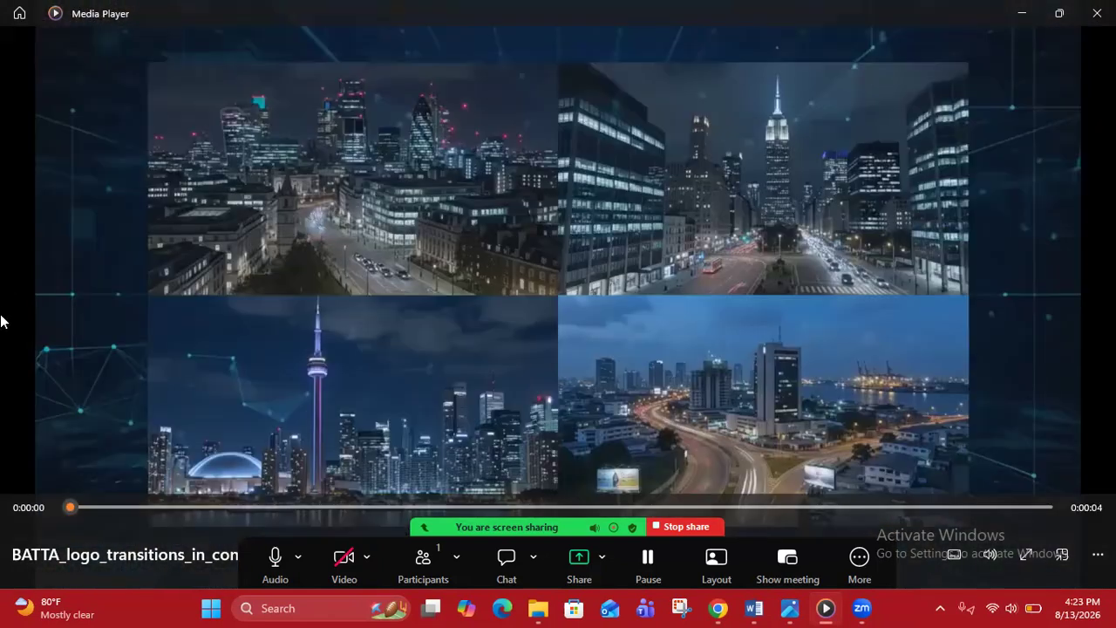
pyautogui.click(1022, 18)
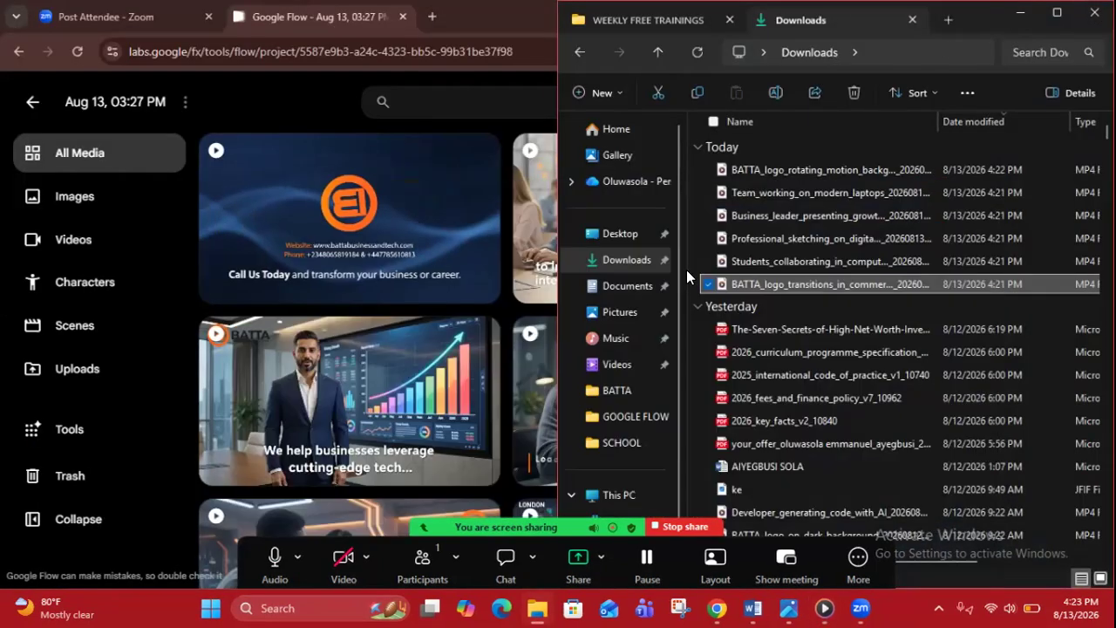
# - Open the downloaded rotating BATTA logo clip in Media Player, then minimize the player and File Explorer to return to Google Flow
pyautogui.doubleClick(777, 170)
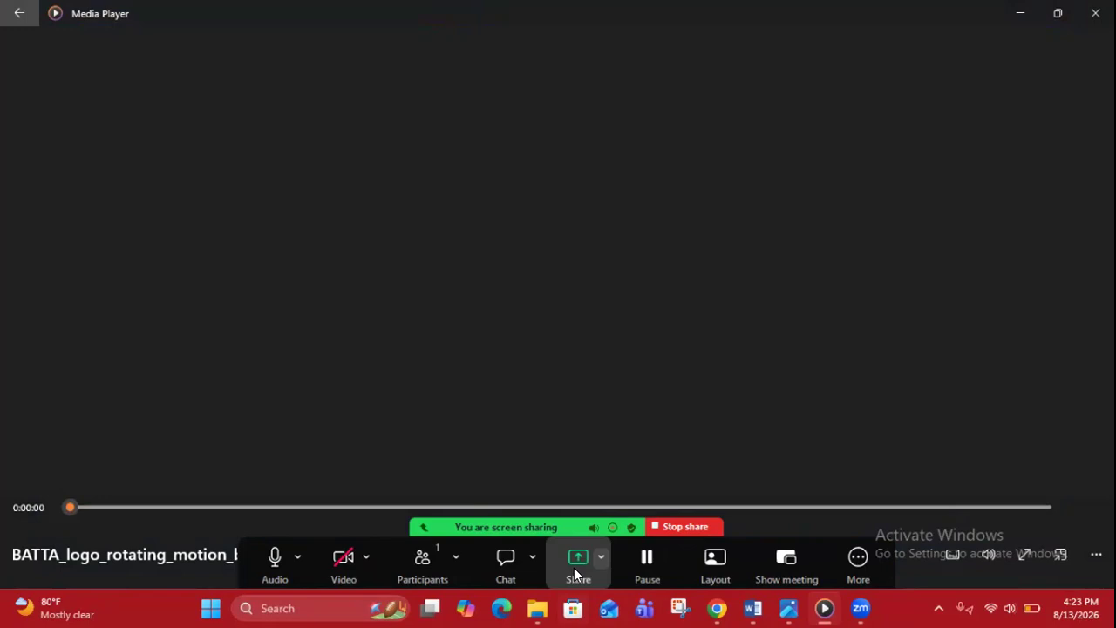
pyautogui.click(1020, 16)
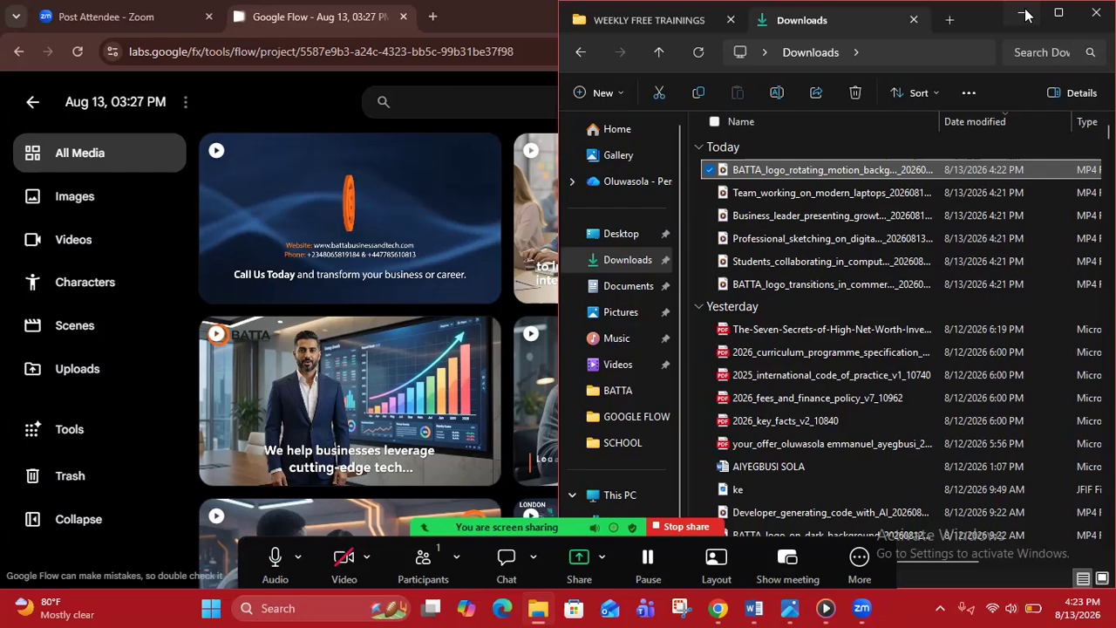
pyautogui.click(1018, 15)
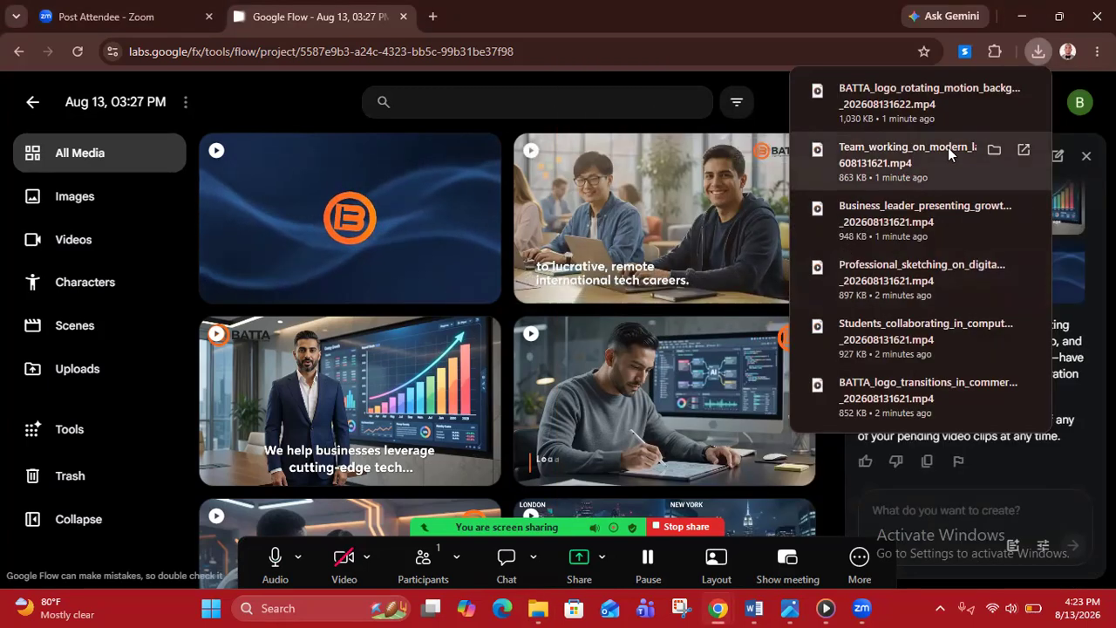
# - Open CapCut in a new browser tab and create a new 16:9 video project
pyautogui.click(433, 17)
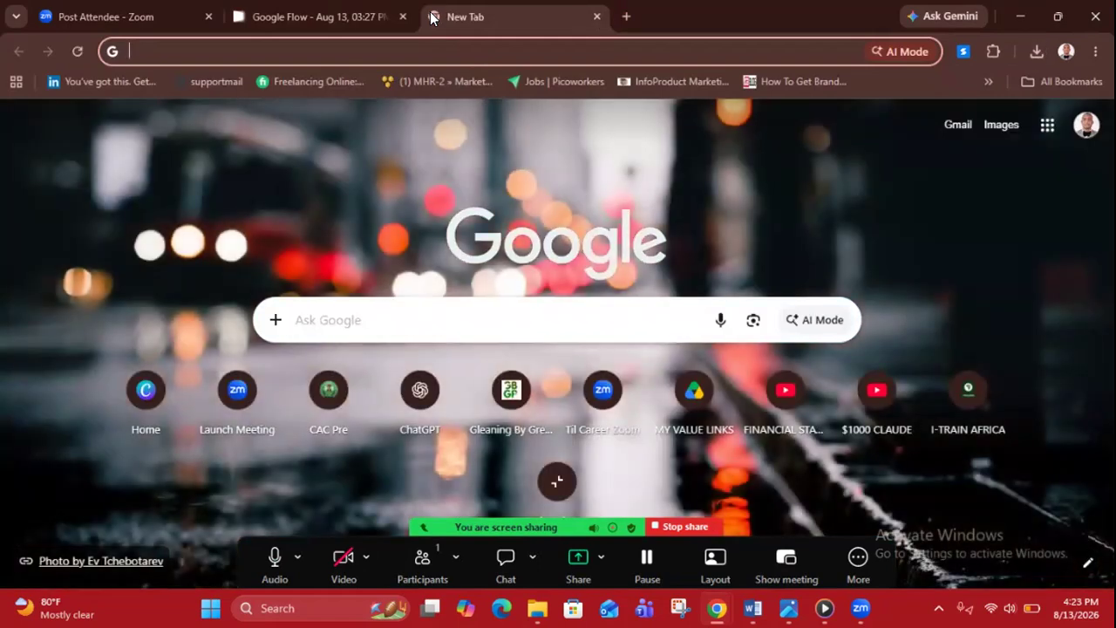
pyautogui.write('c')
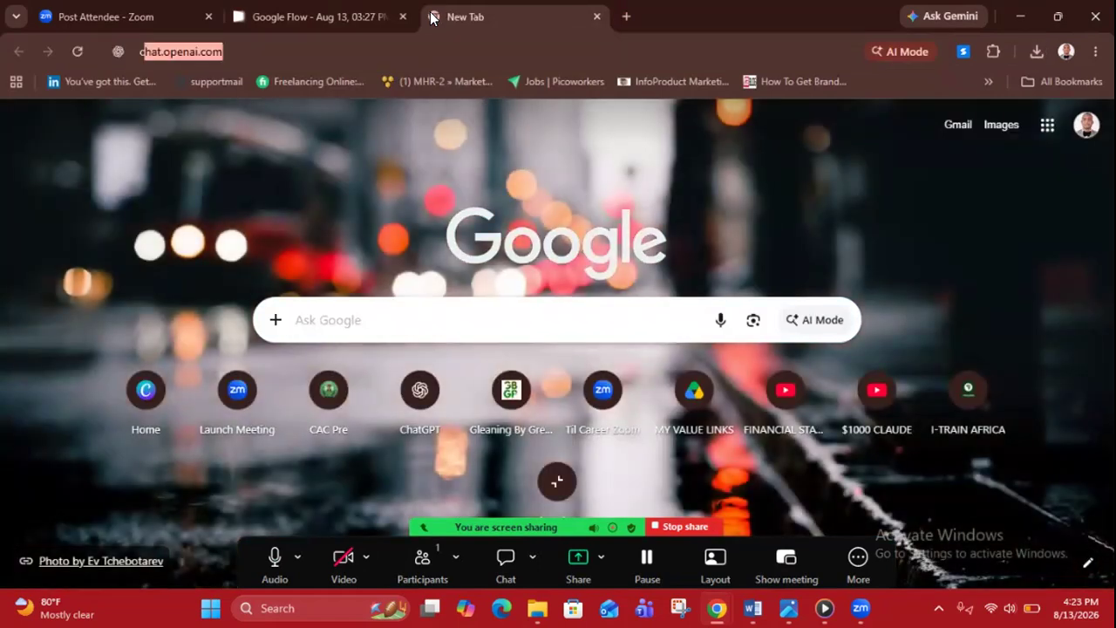
pyautogui.write('apcut')
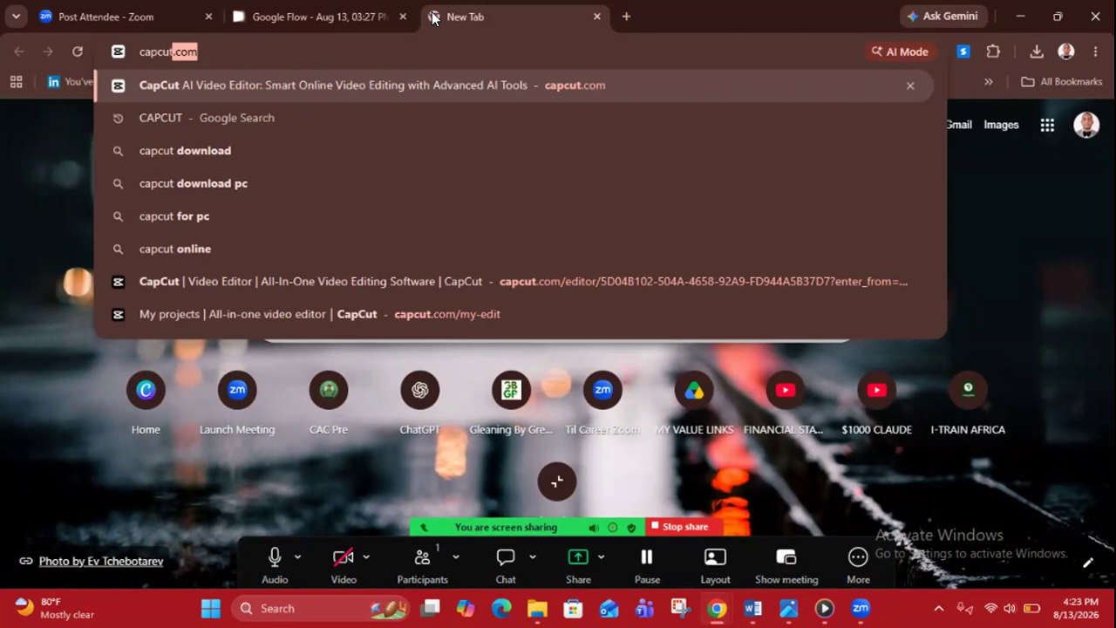
pyautogui.press('Return')
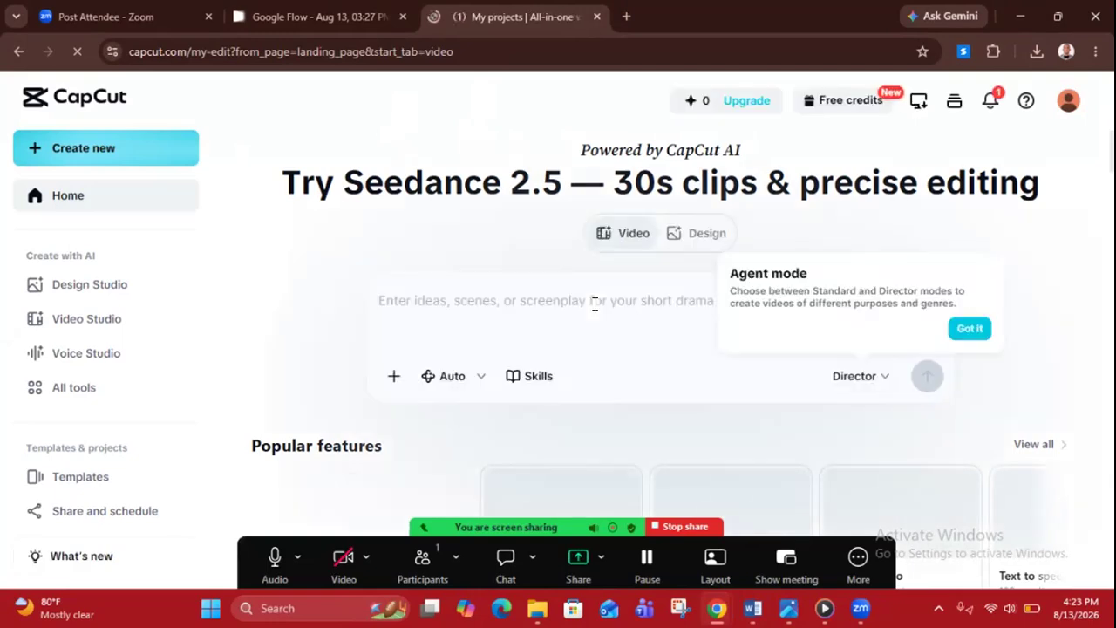
pyautogui.click(72, 151)
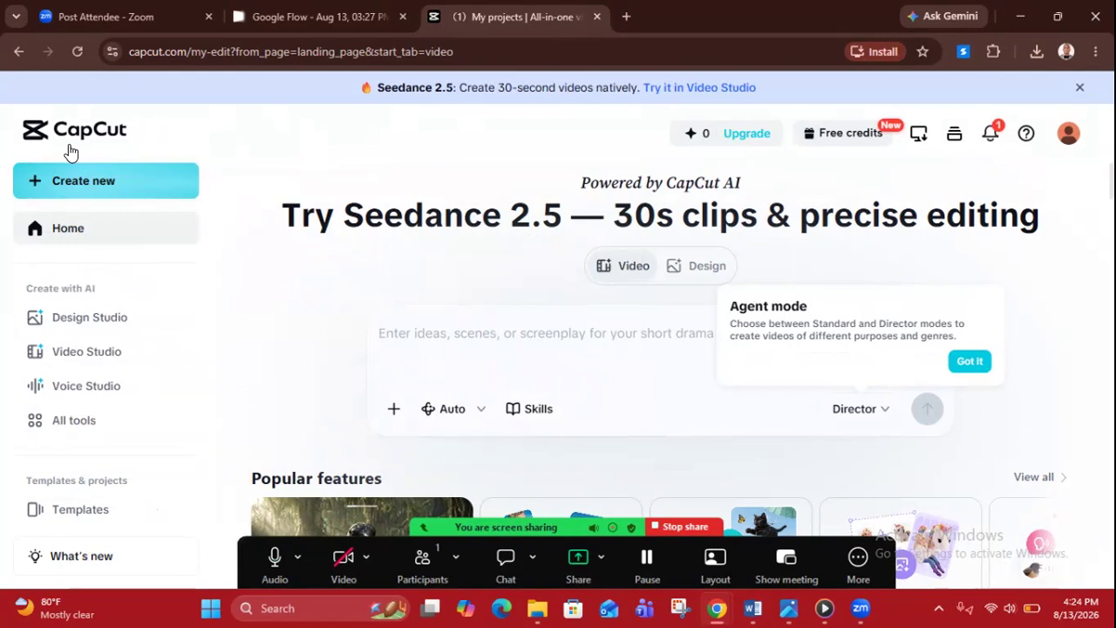
pyautogui.click(85, 180)
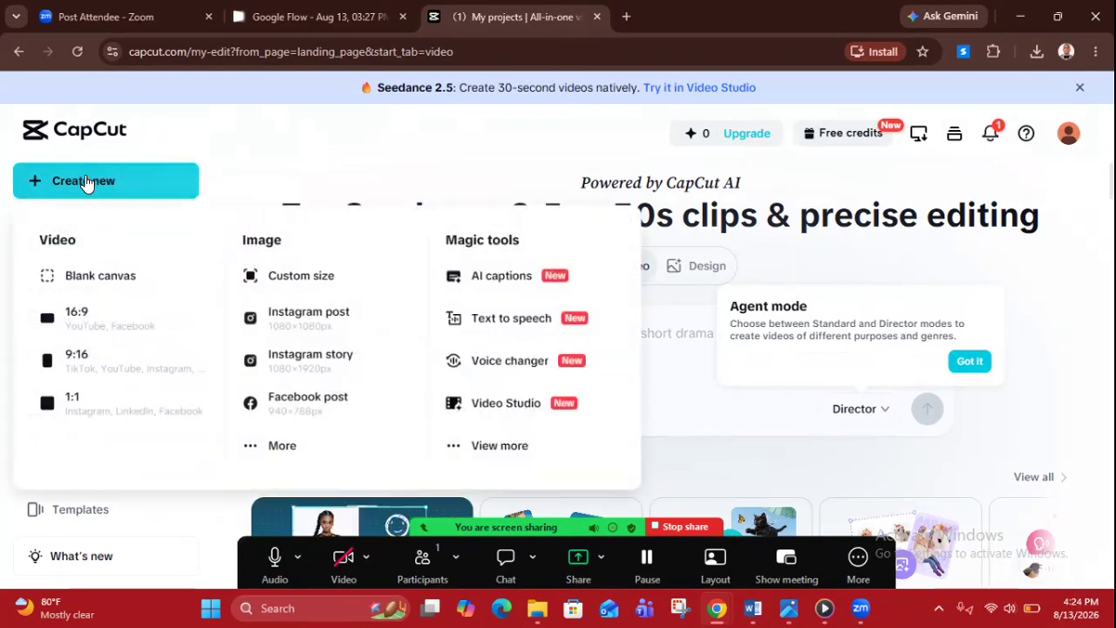
pyautogui.click(98, 327)
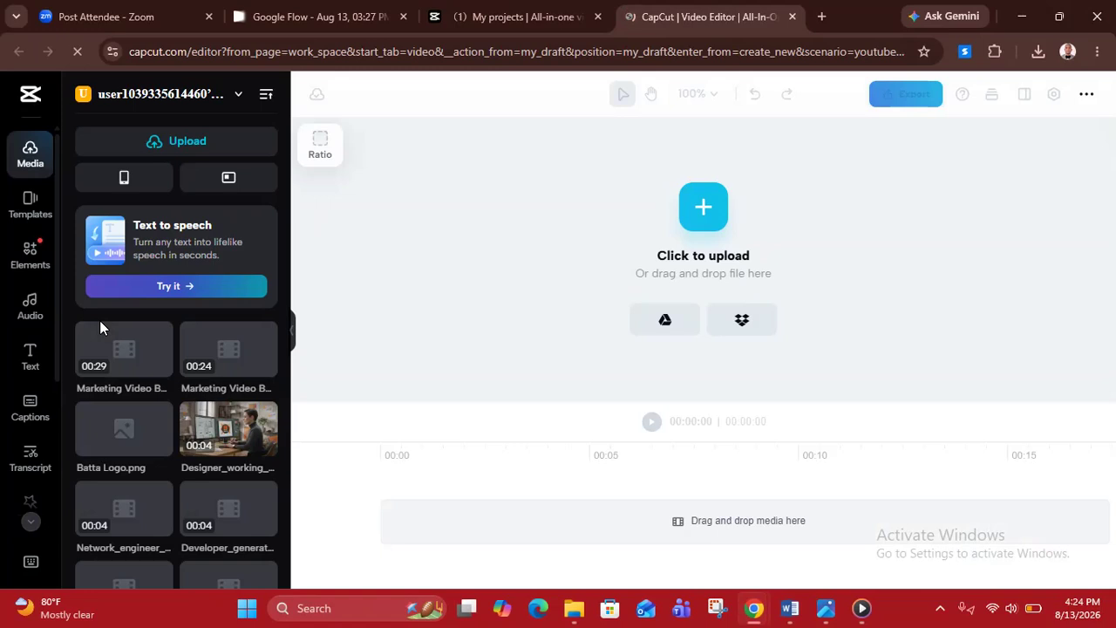
# - Upload today's six BATTA commercial clips from the Downloads folder into the project's media
pyautogui.click(185, 154)
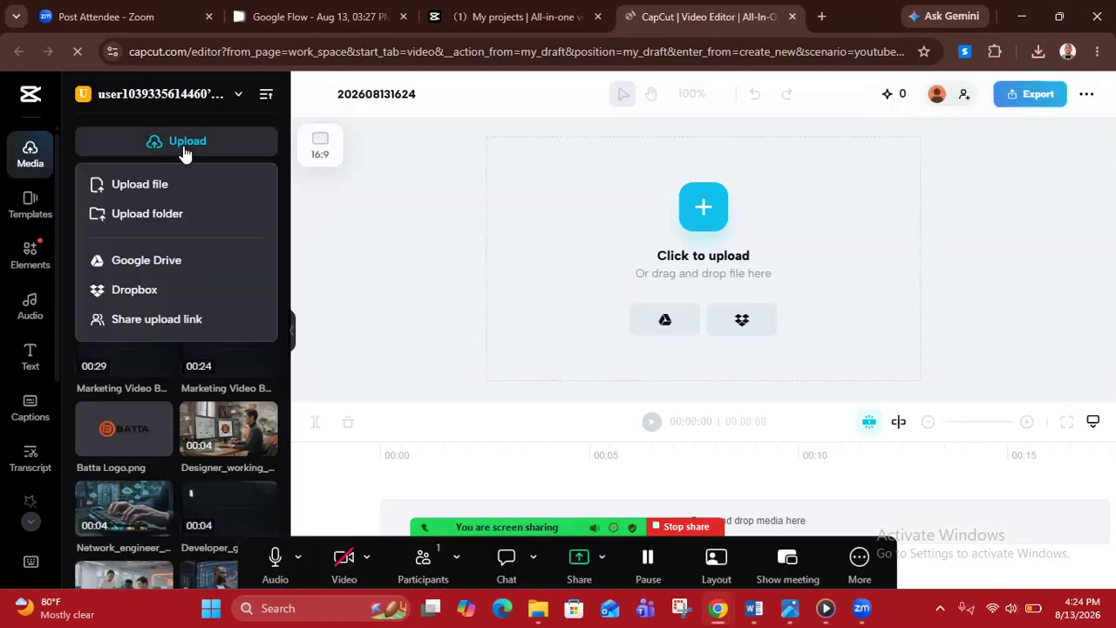
pyautogui.click(146, 187)
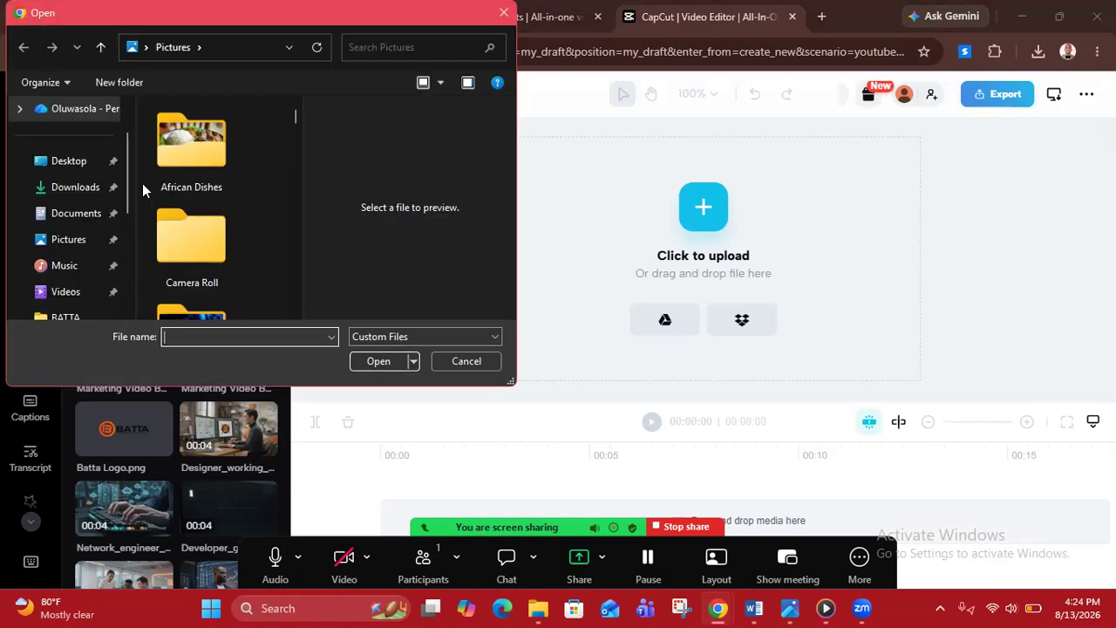
pyautogui.click(82, 186)
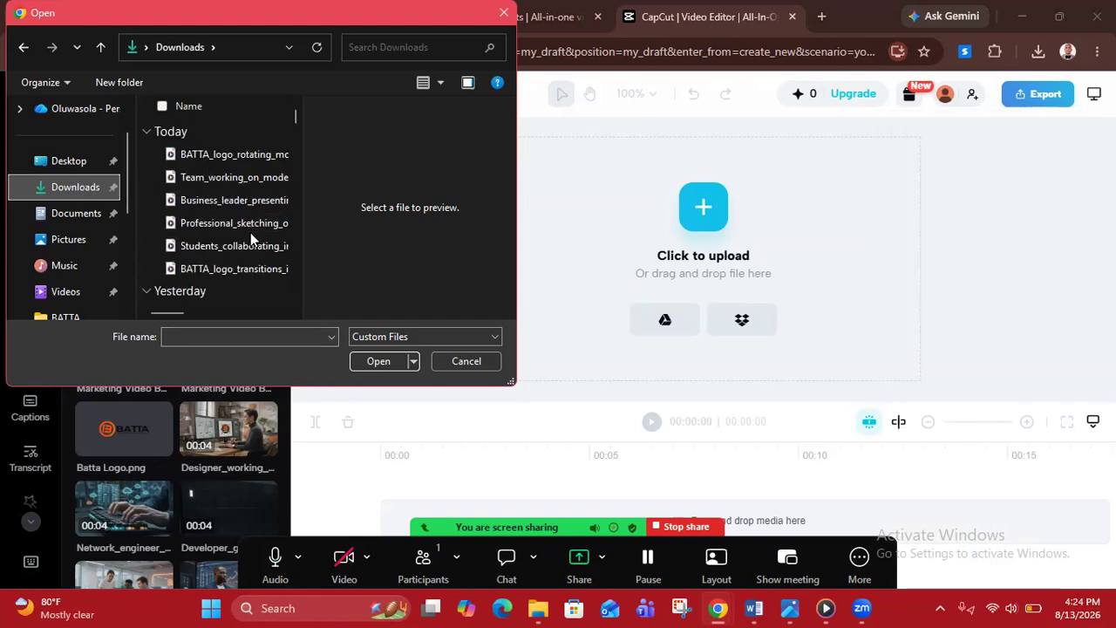
pyautogui.click(210, 269)
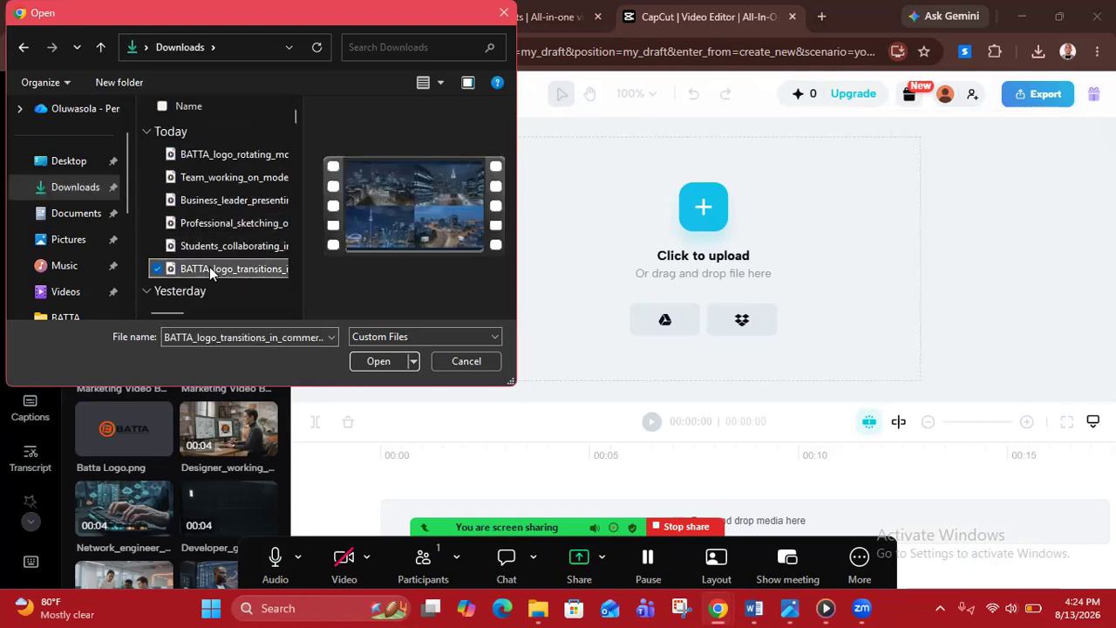
pyautogui.hotkey('shift', 'Up')
pyautogui.hotkey('shift', 'Up')
pyautogui.hotkey('shift', 'Up')
pyautogui.hotkey('shift', 'Up')
pyautogui.hotkey('shift', 'Up')
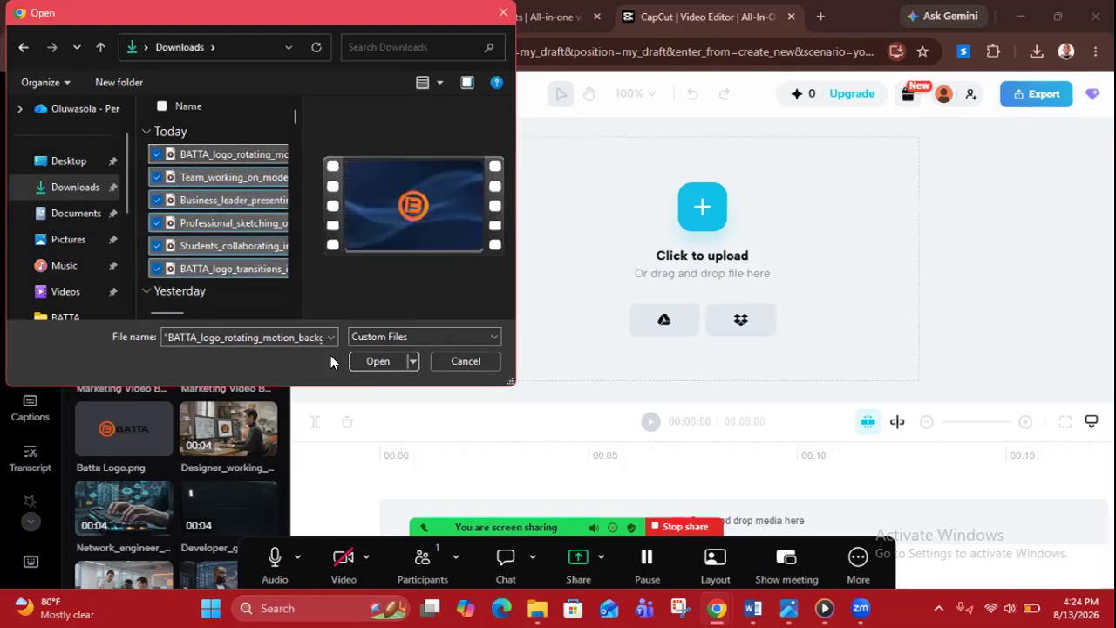
pyautogui.click(372, 357)
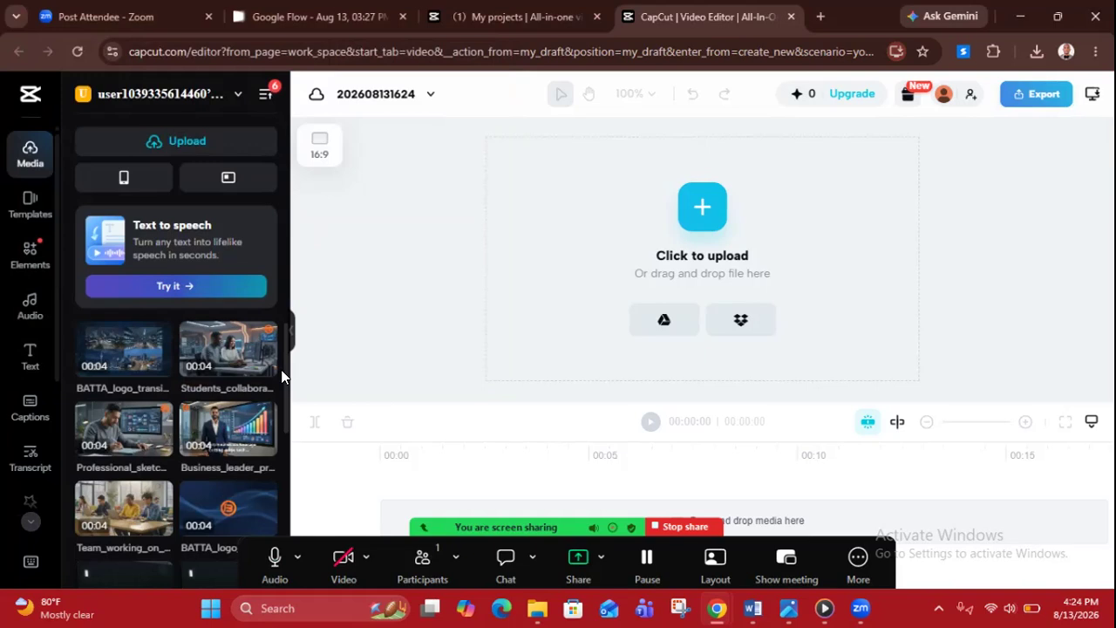
# - Add the BATTA logo transitions clip and the students collaborating clip to the timeline, dismissing the transcript-based editing tip
pyautogui.moveTo(283, 374); pyautogui.dragTo(283, 396)
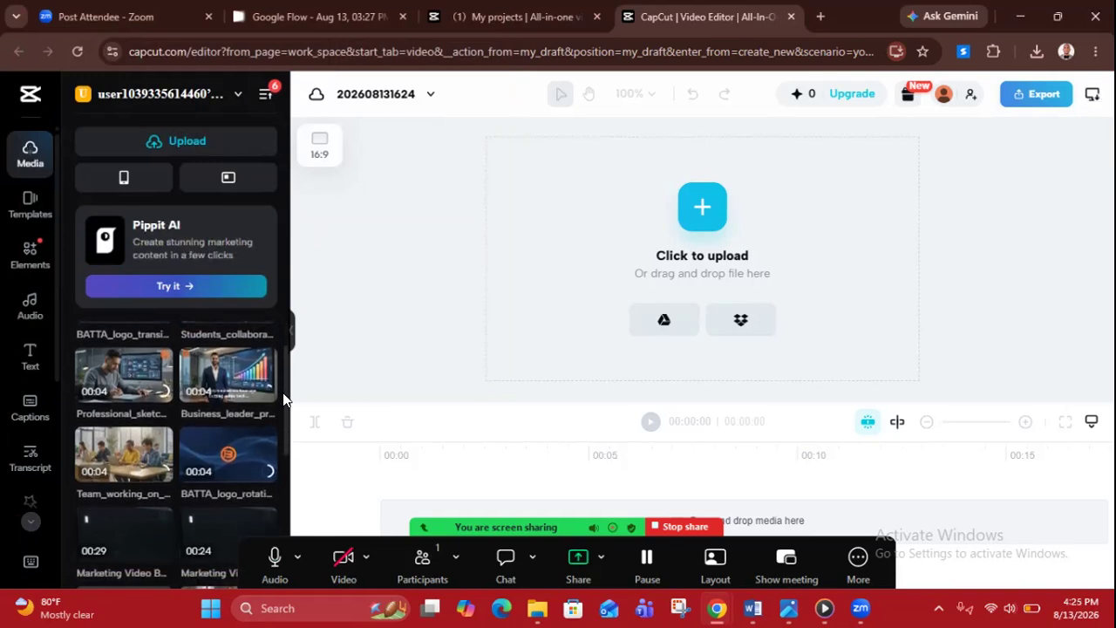
pyautogui.moveTo(283, 391); pyautogui.dragTo(286, 350)
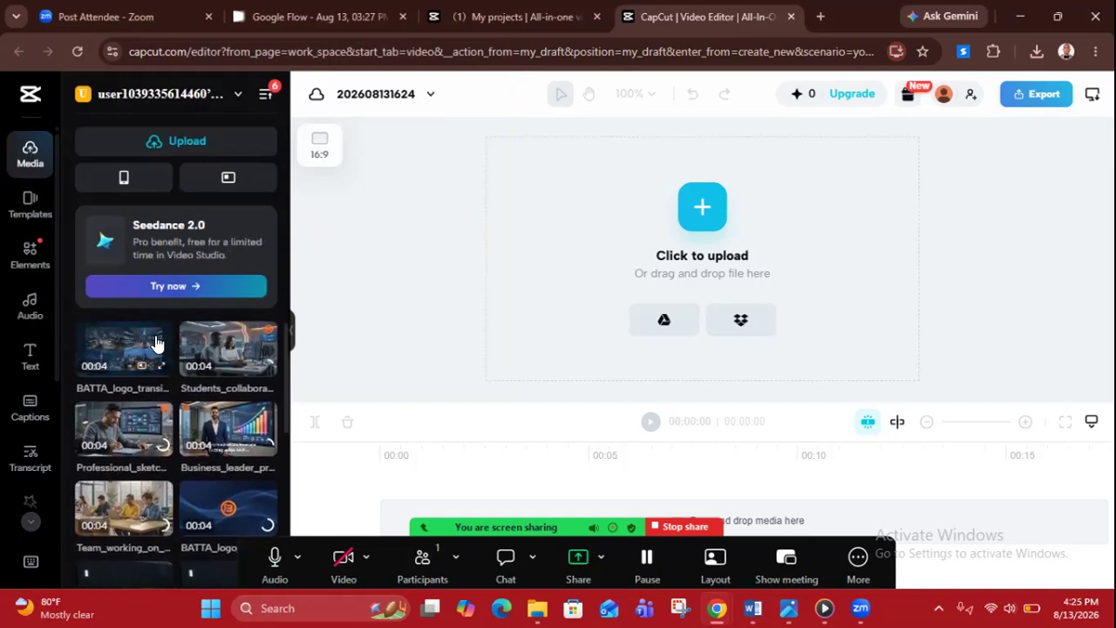
pyautogui.click(131, 347)
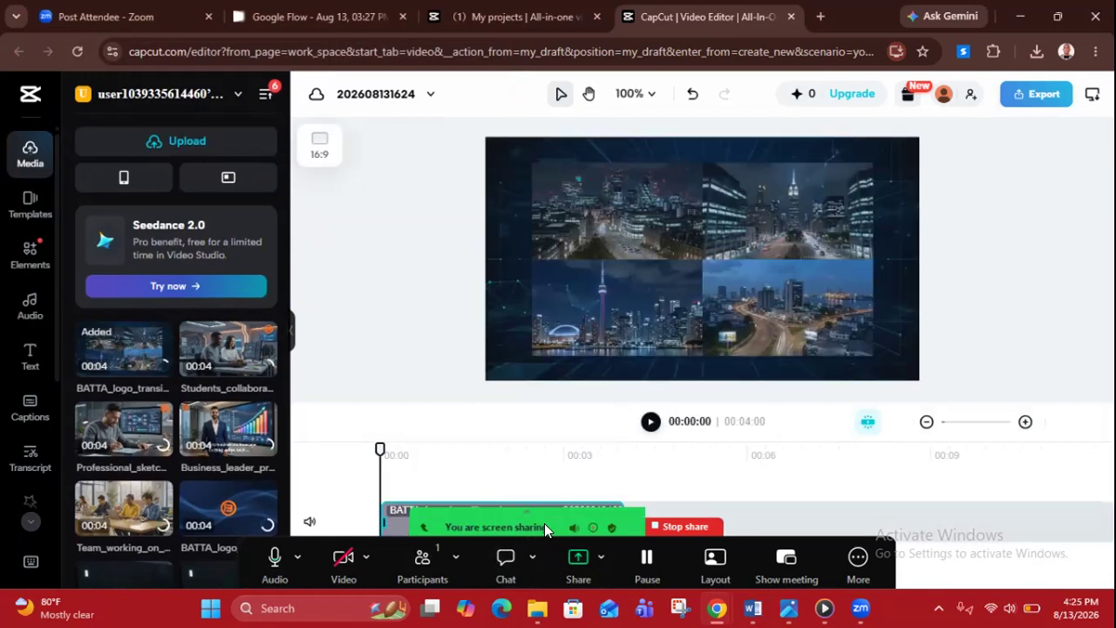
pyautogui.click(518, 510)
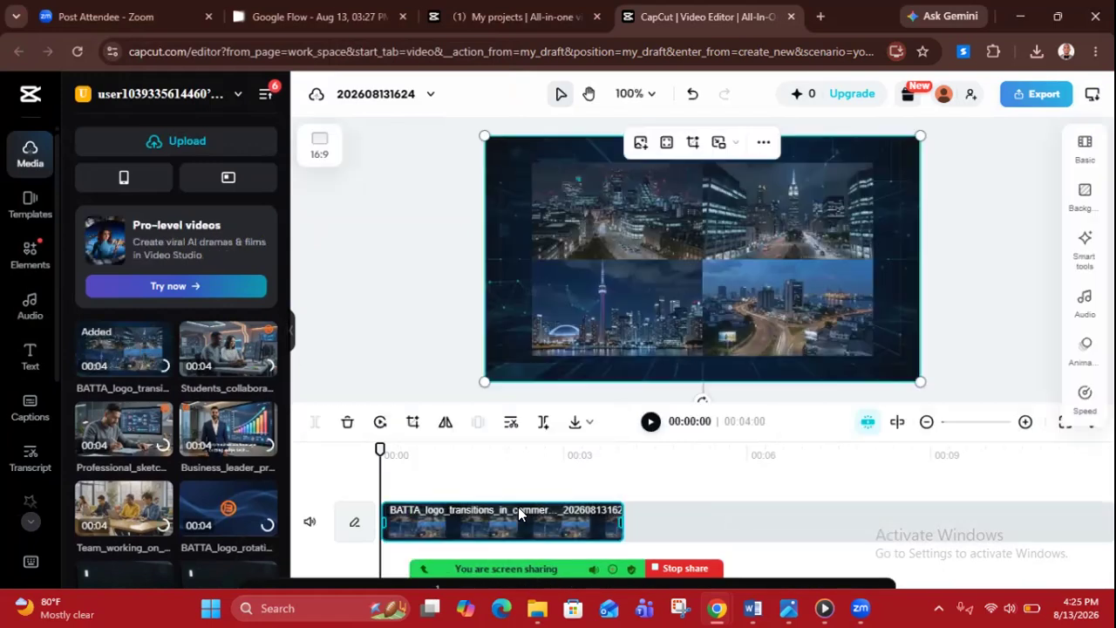
pyautogui.click(208, 360)
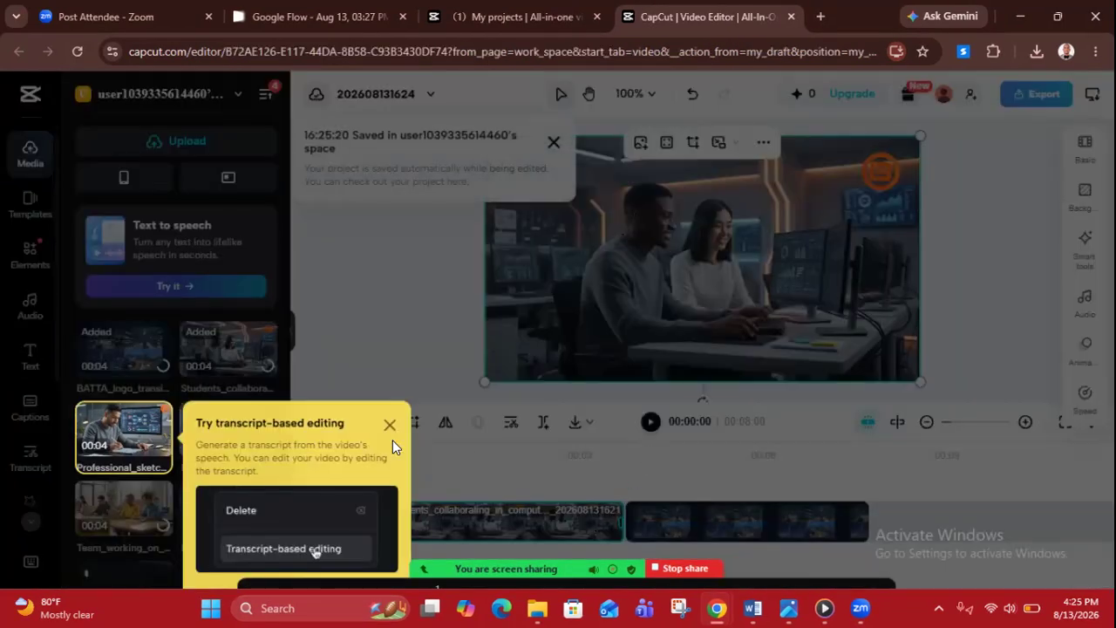
pyautogui.click(390, 425)
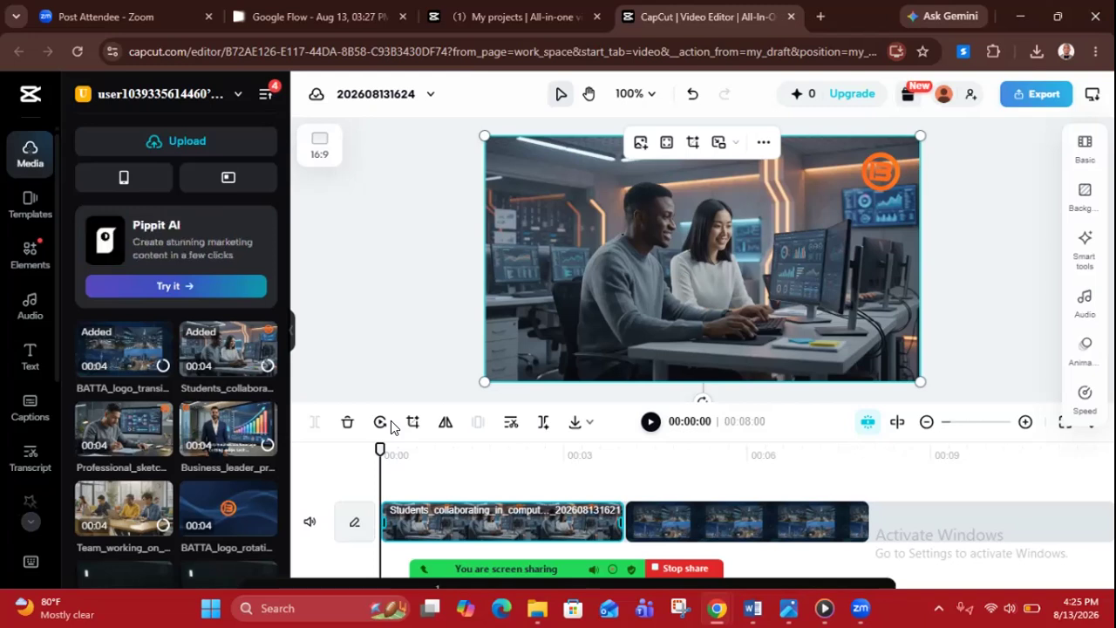
# - Move the BATTA logo transitions clip to the start of the timeline, ahead of the students collaborating clip
pyautogui.click(880, 519)
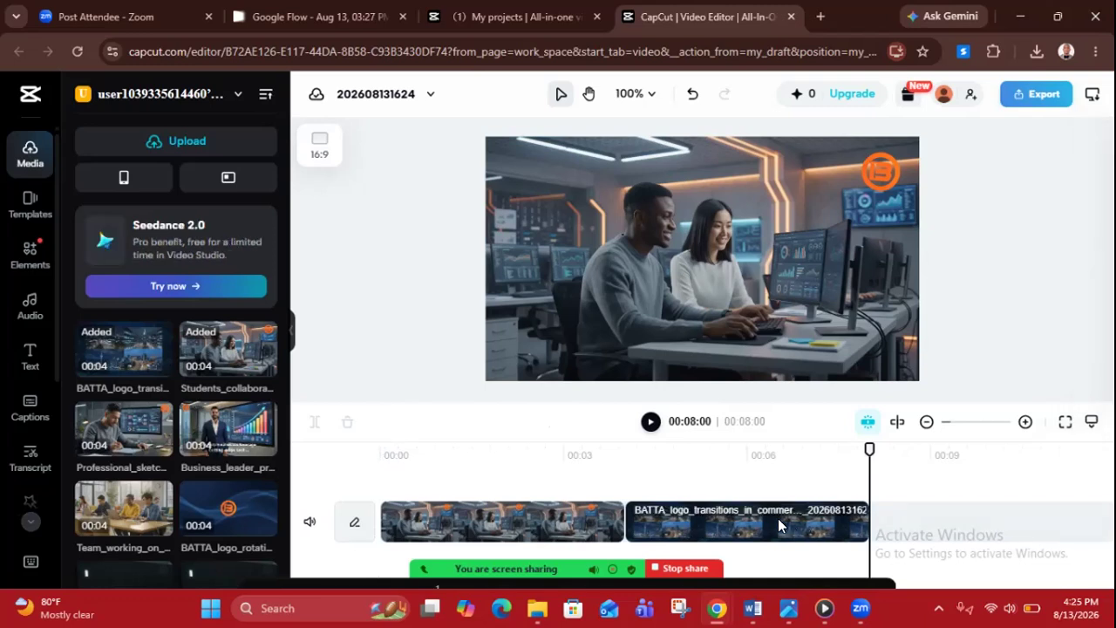
pyautogui.moveTo(776, 518); pyautogui.dragTo(514, 523)
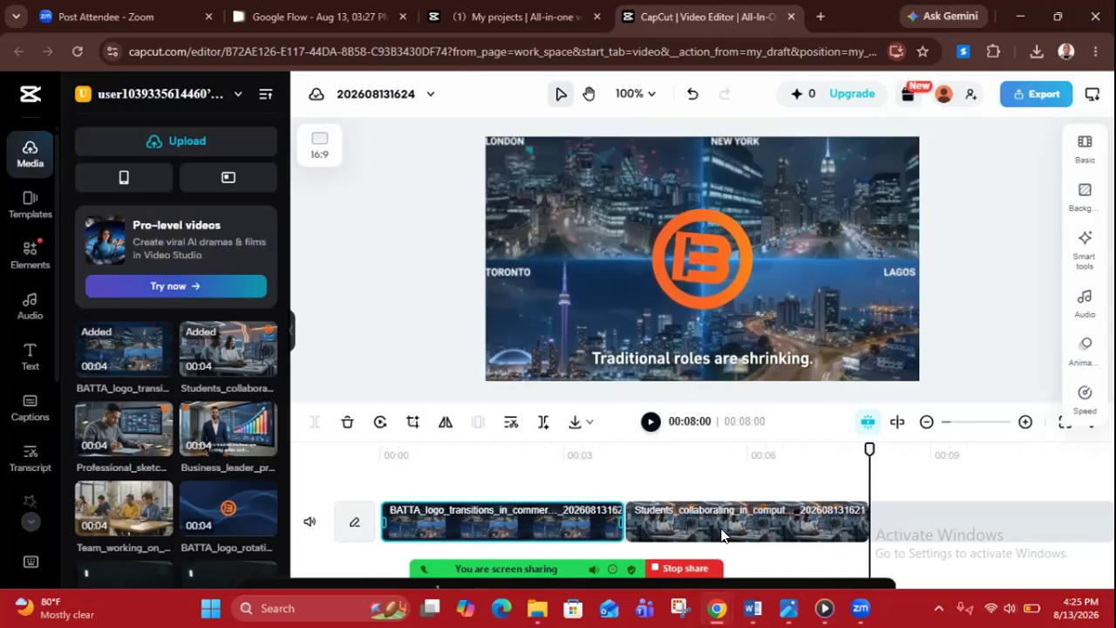
pyautogui.click(722, 534)
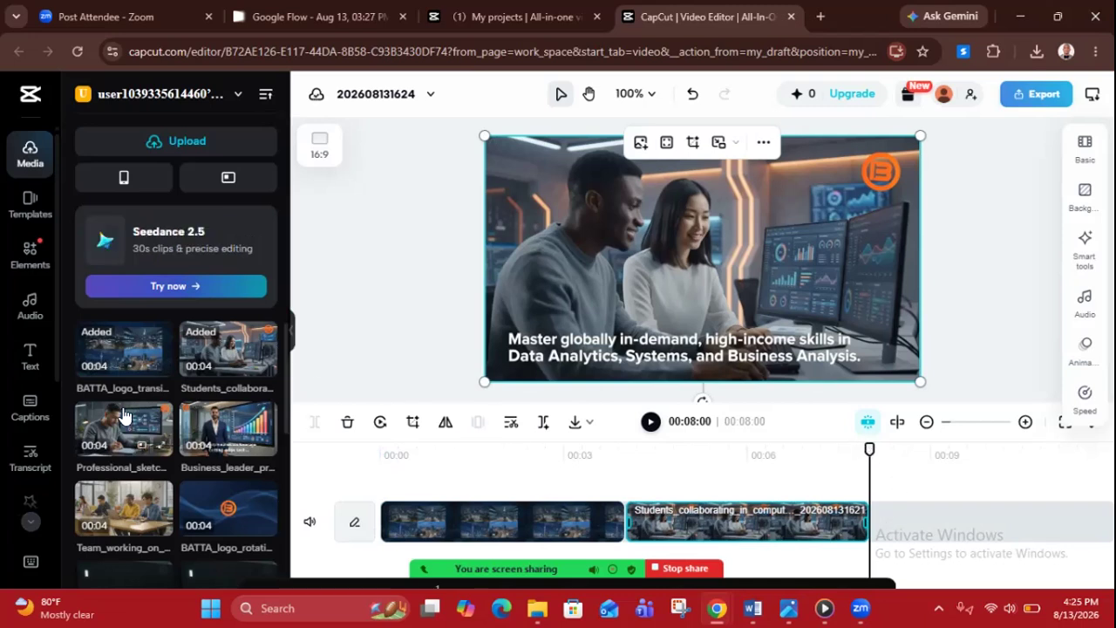
# - Append the professional sketching clip and the business leader clip to the timeline, placing the latter at the 12-second mark
pyautogui.click(108, 433)
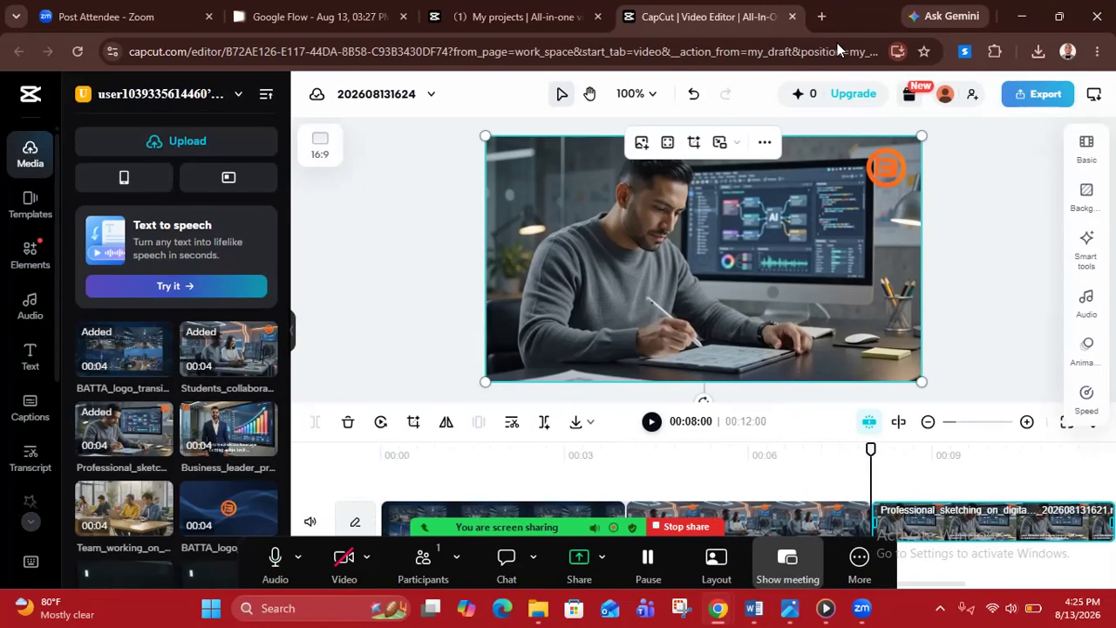
pyautogui.moveTo(894, 579); pyautogui.dragTo(1055, 582)
pyautogui.click(957, 518)
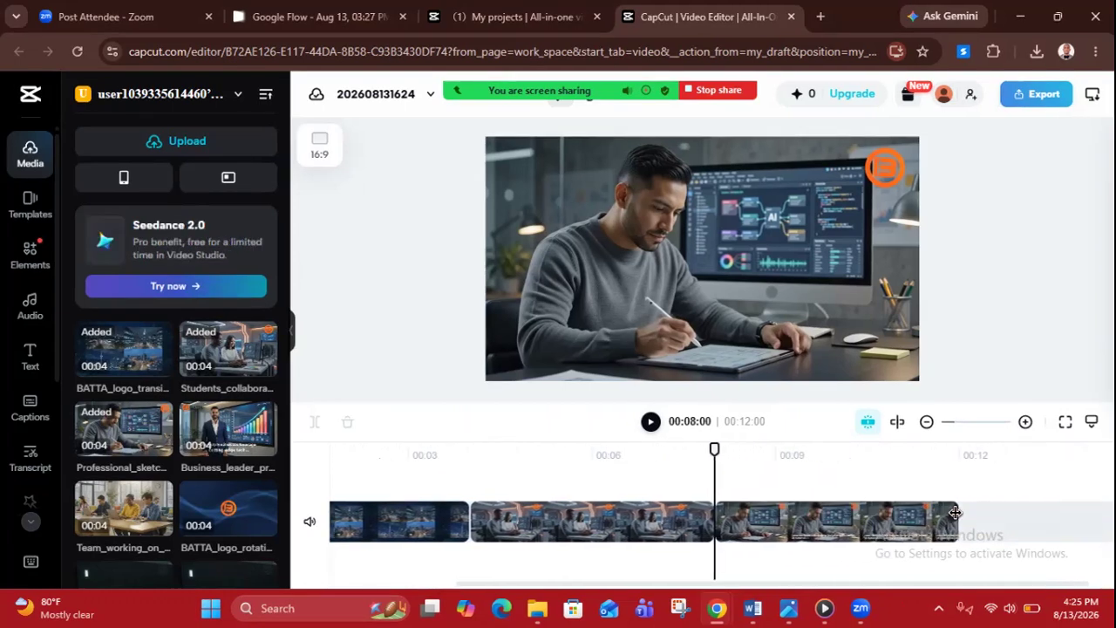
pyautogui.click(963, 520)
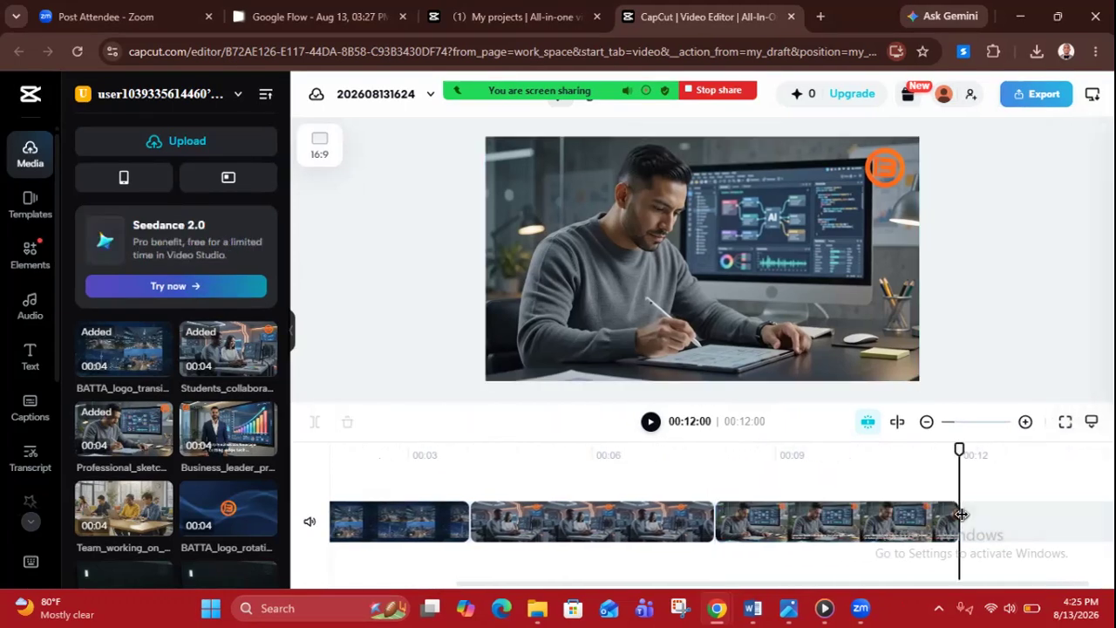
pyautogui.click(208, 436)
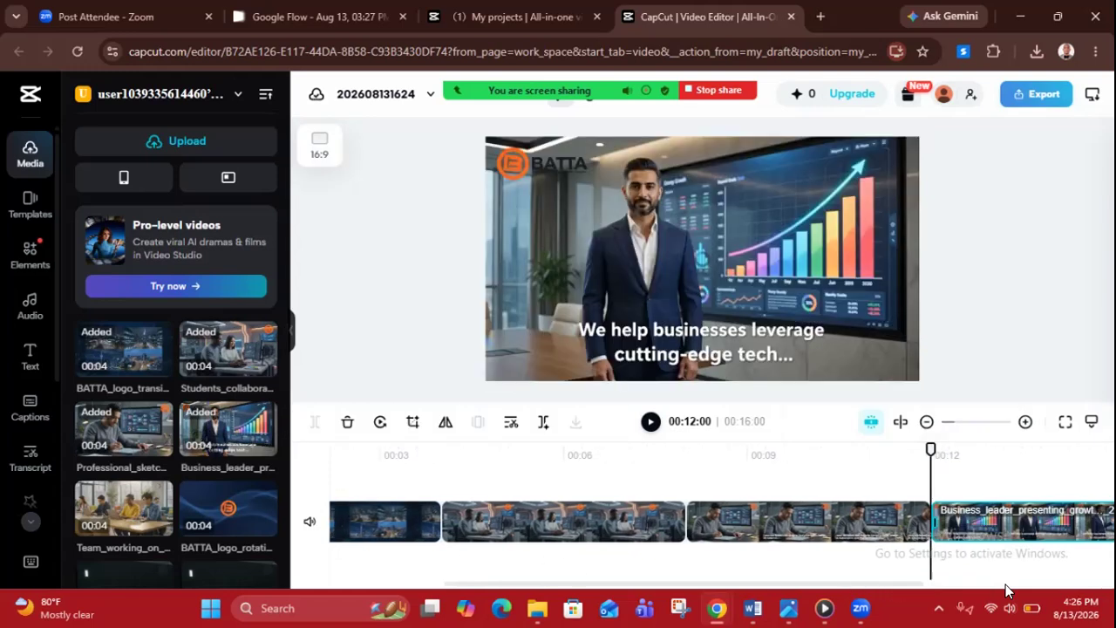
# - Append the team working on modern laptops clip at 16 seconds and the rotating BATTA logo clip at 20 seconds
pyautogui.moveTo(896, 579); pyautogui.dragTo(1051, 582)
pyautogui.click(954, 518)
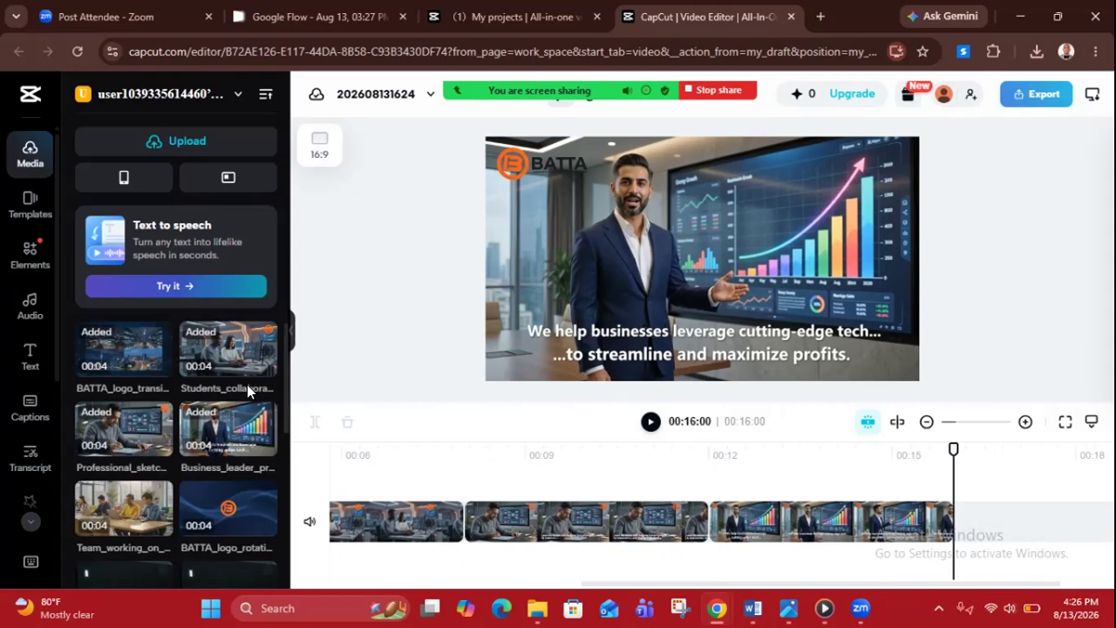
pyautogui.click(135, 507)
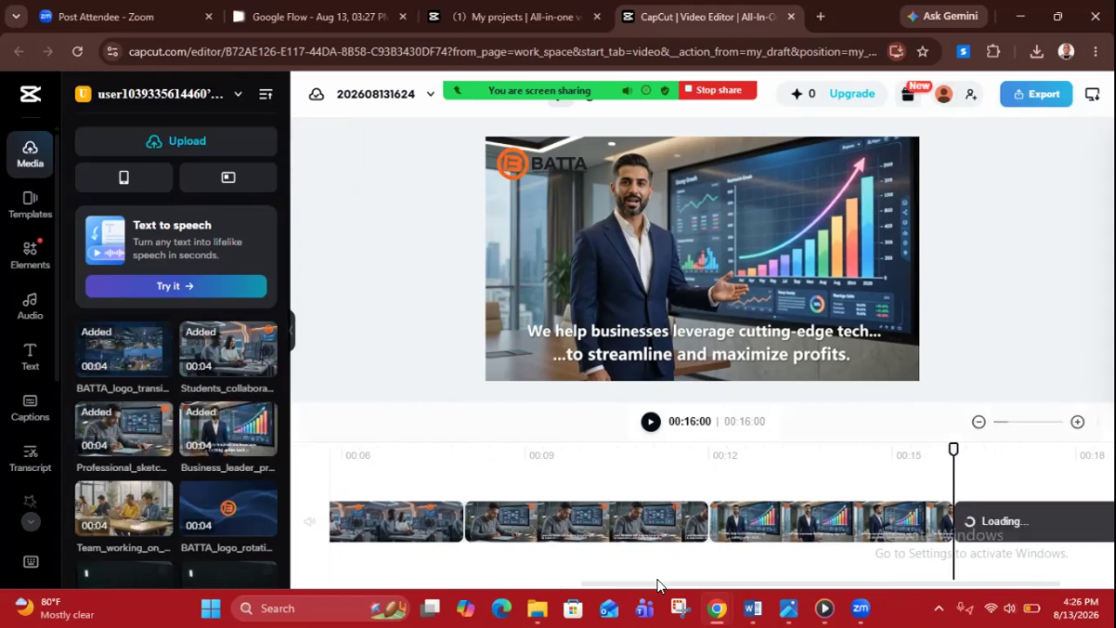
pyautogui.moveTo(658, 584); pyautogui.dragTo(718, 582)
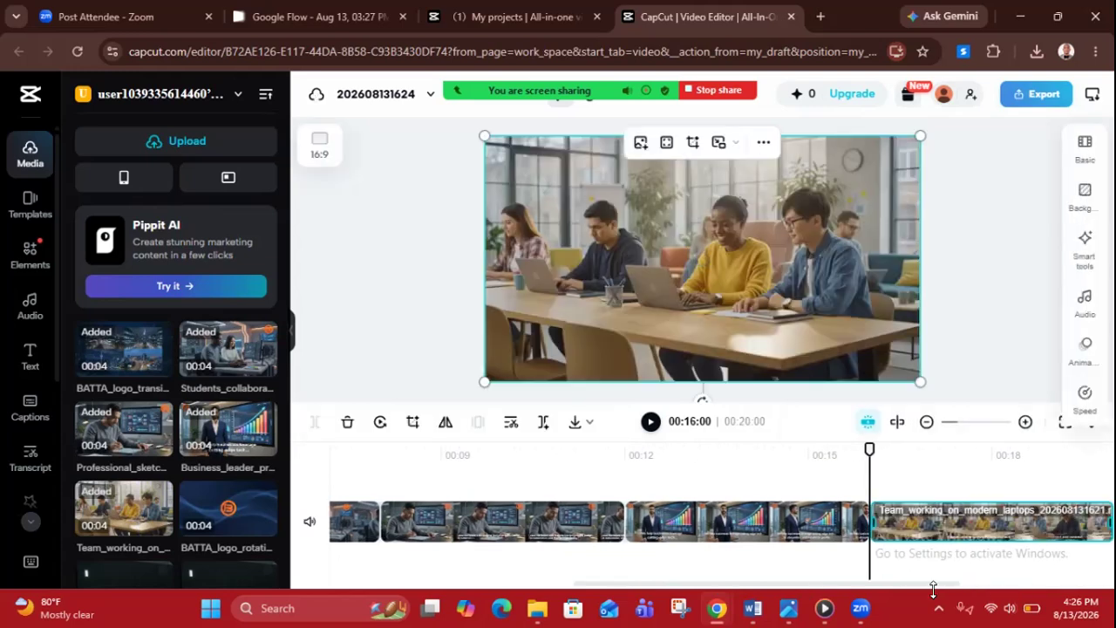
pyautogui.moveTo(912, 586); pyautogui.dragTo(1014, 587)
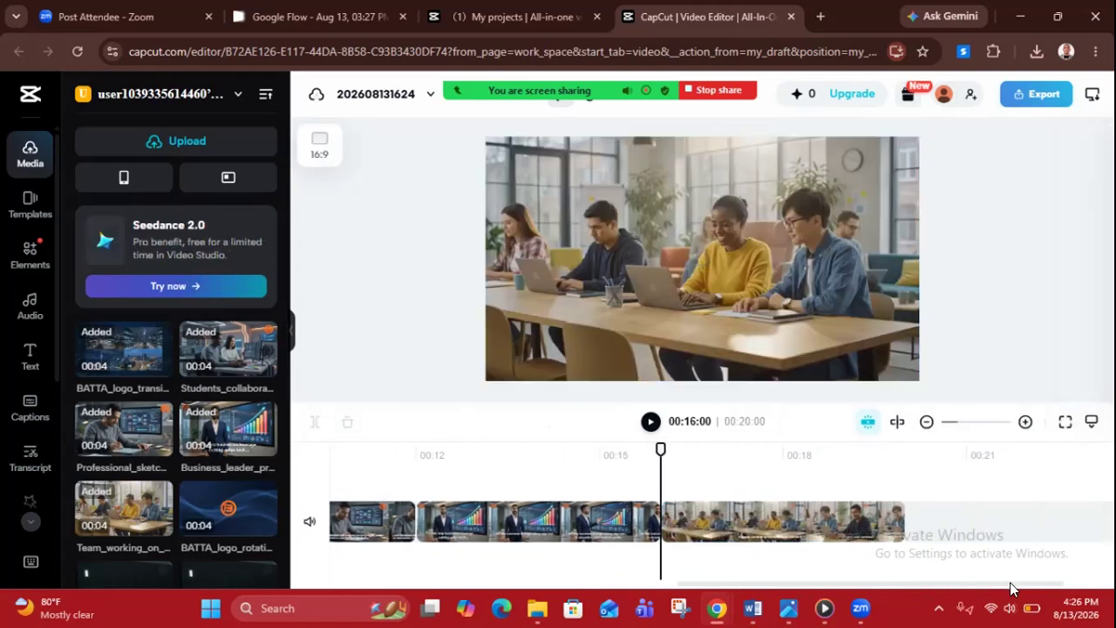
pyautogui.click(901, 523)
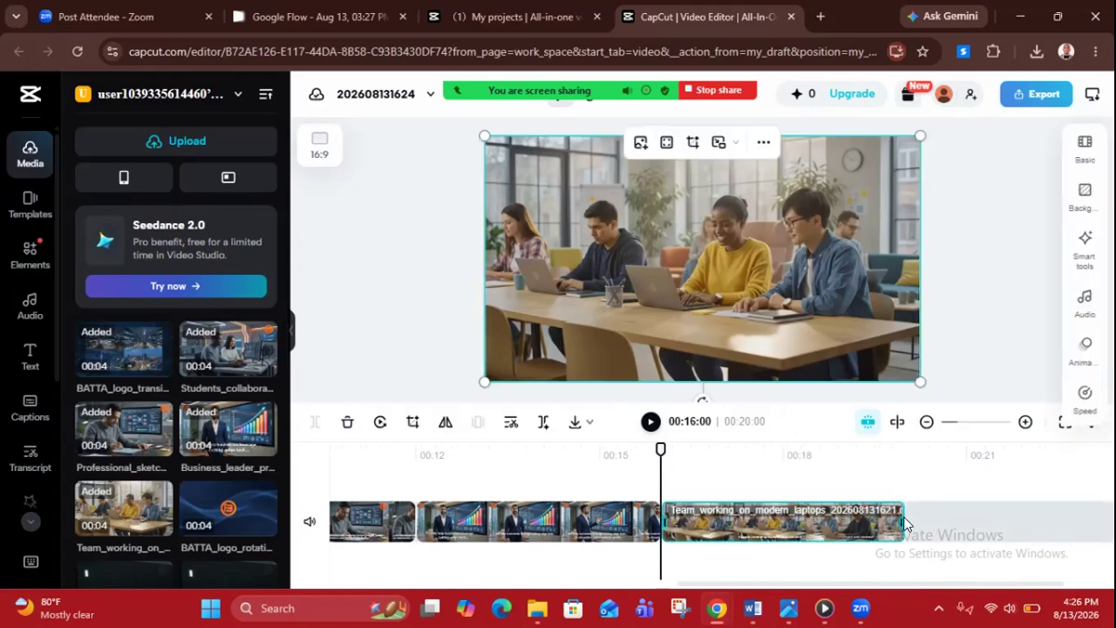
pyautogui.click(907, 529)
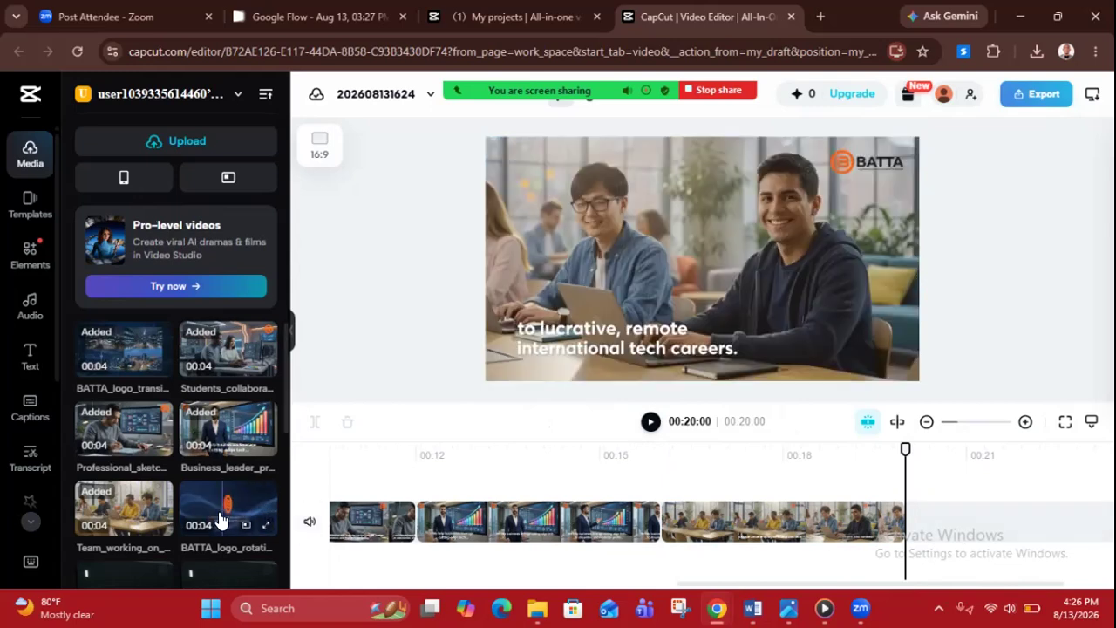
pyautogui.click(220, 521)
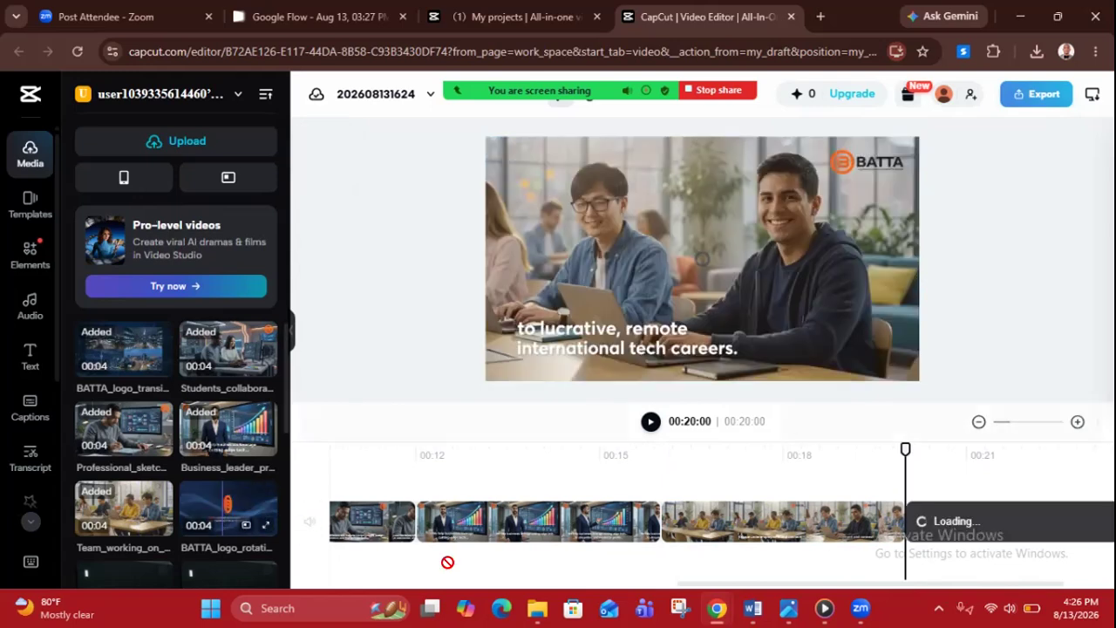
# - Play back the assembled commercial on the timeline to review all the clips in sequence
pyautogui.moveTo(731, 585); pyautogui.dragTo(360, 586)
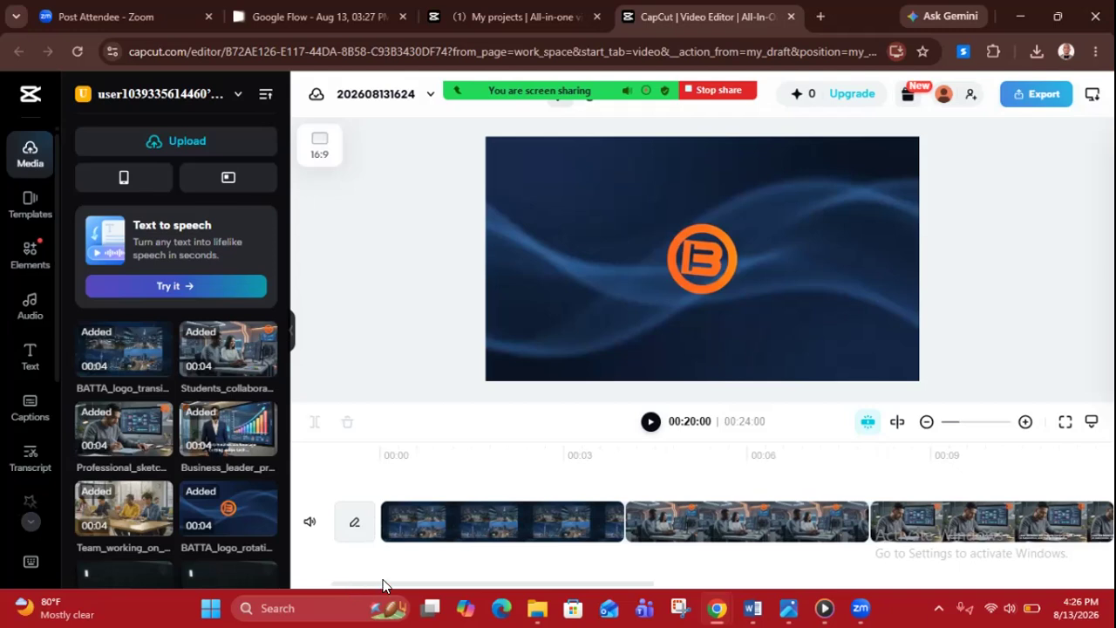
pyautogui.click(448, 534)
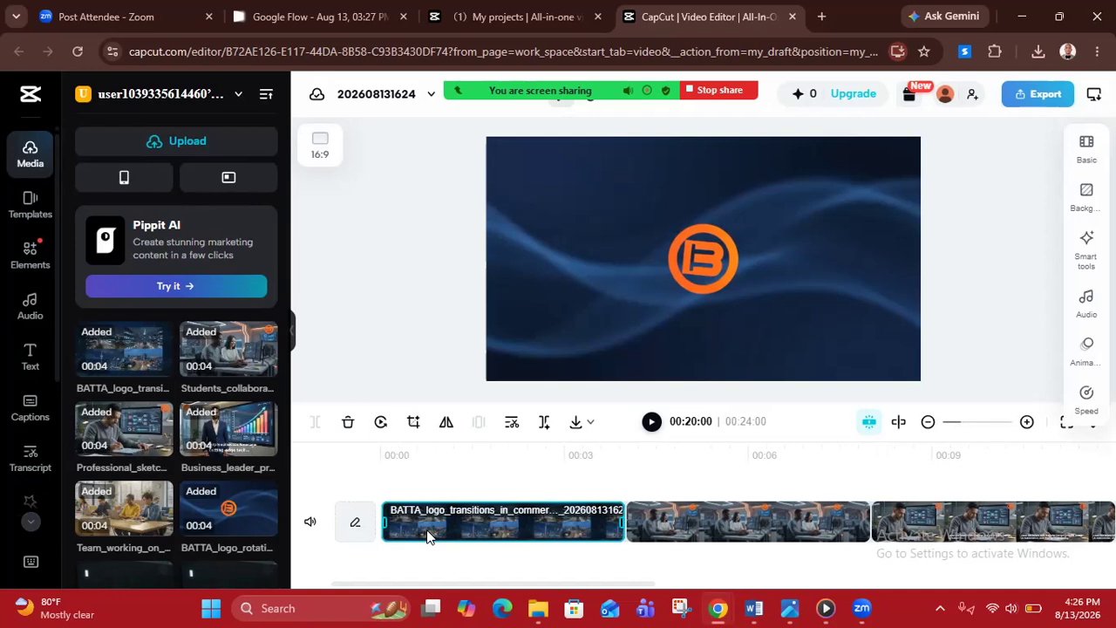
pyautogui.click(652, 422)
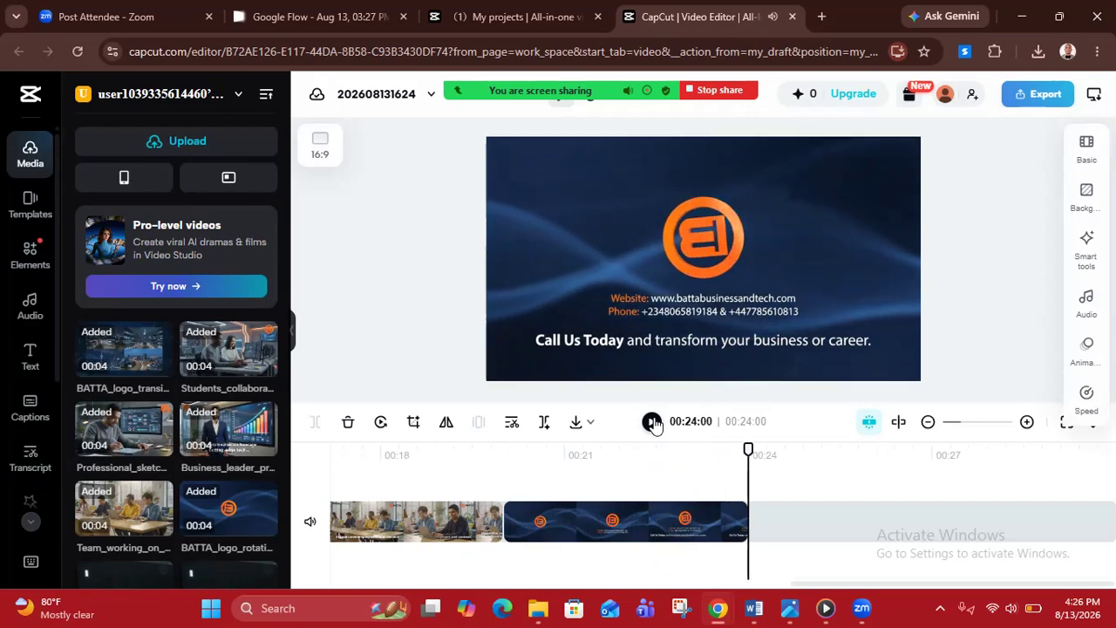
pyautogui.click(653, 422)
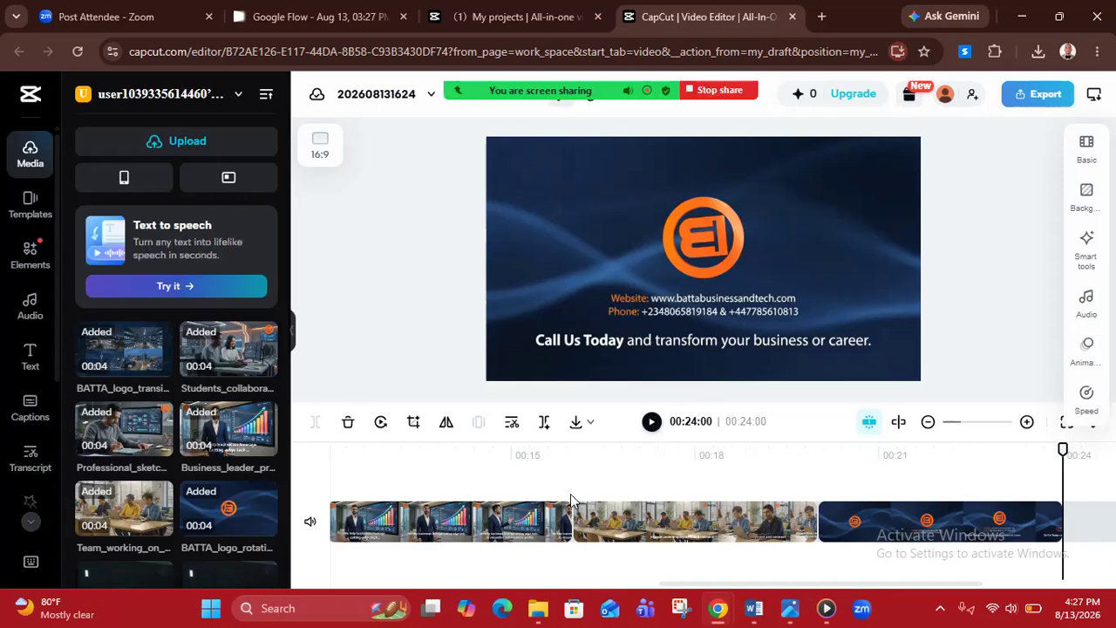
# - Replay the timeline from just before the business leader clip through the closing logo clip to check the transitions
pyautogui.click(403, 530)
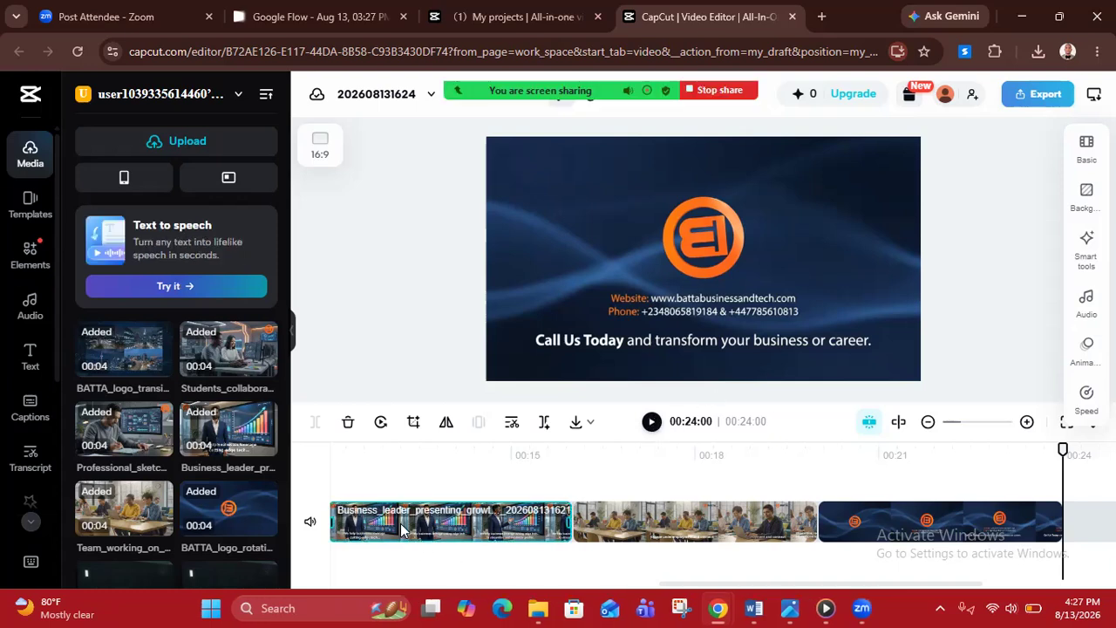
pyautogui.moveTo(1062, 478); pyautogui.dragTo(310, 480)
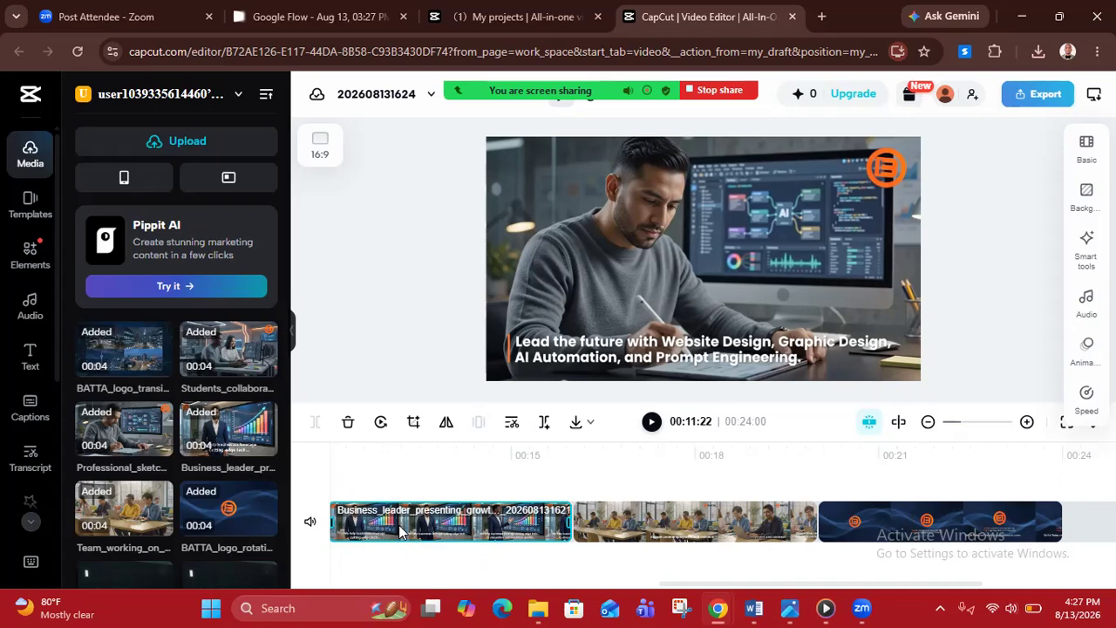
pyautogui.click(651, 422)
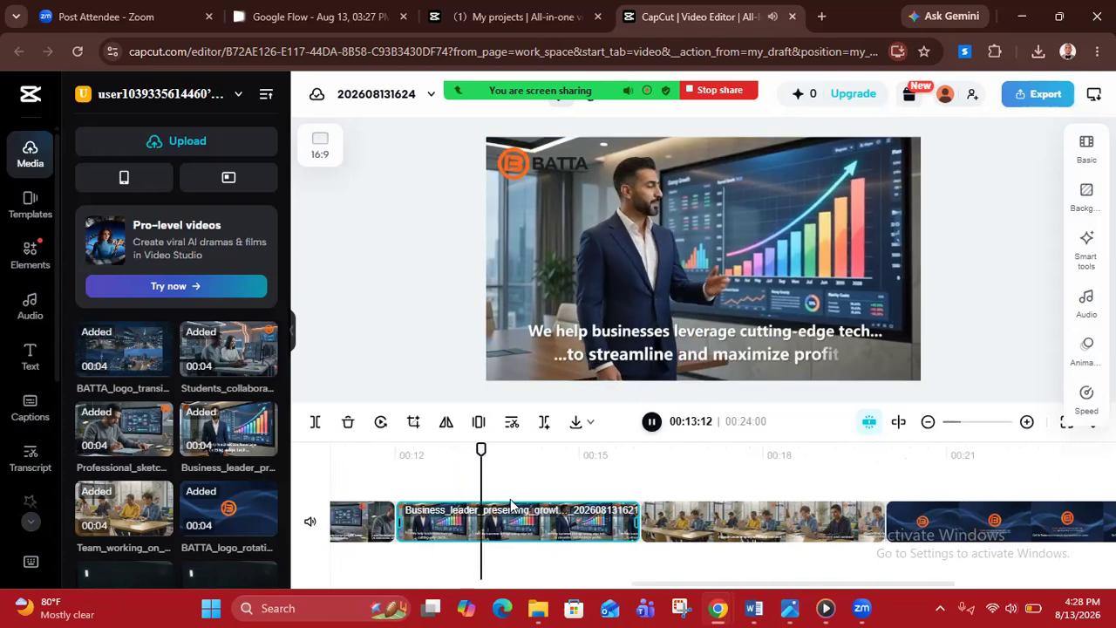
pyautogui.click(650, 422)
pyautogui.moveTo(641, 473); pyautogui.dragTo(305, 491)
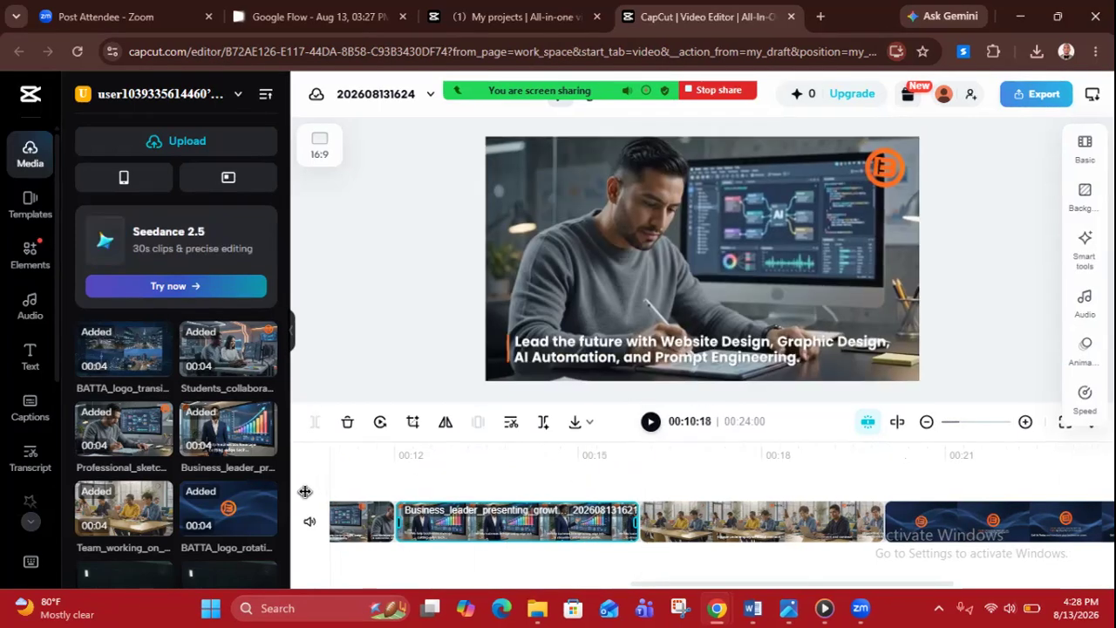
pyautogui.click(651, 422)
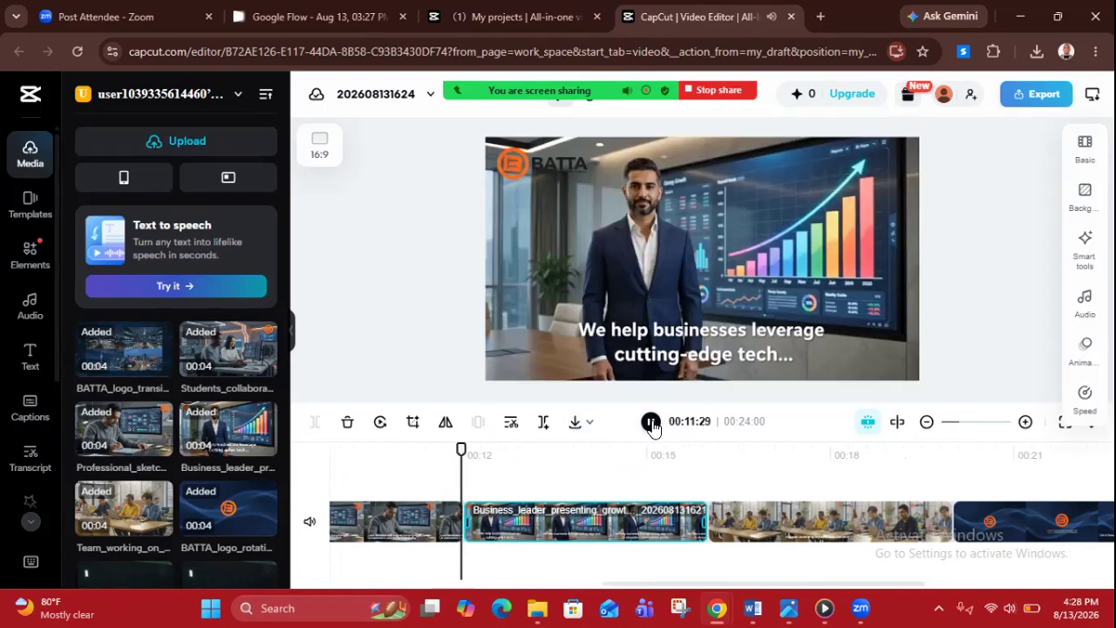
pyautogui.click(650, 423)
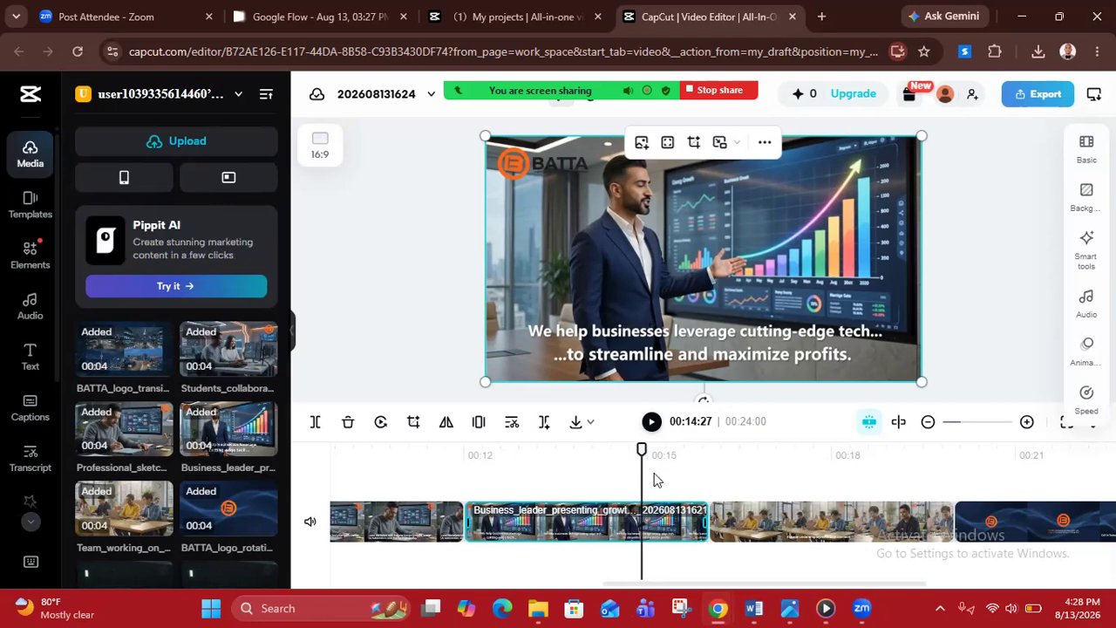
pyautogui.click(653, 422)
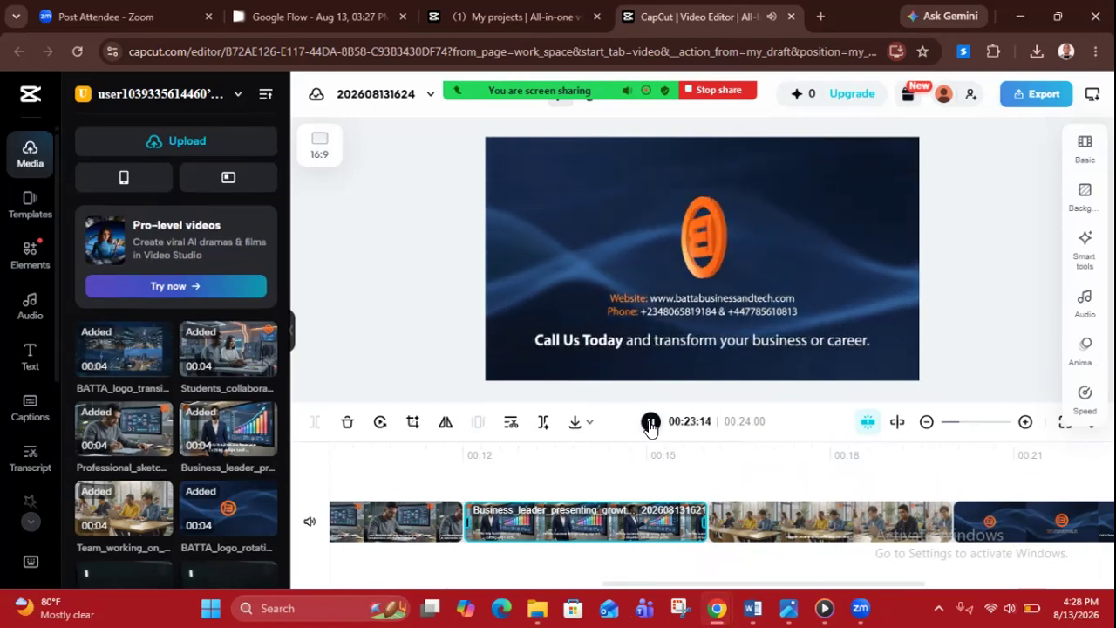
pyautogui.click(651, 424)
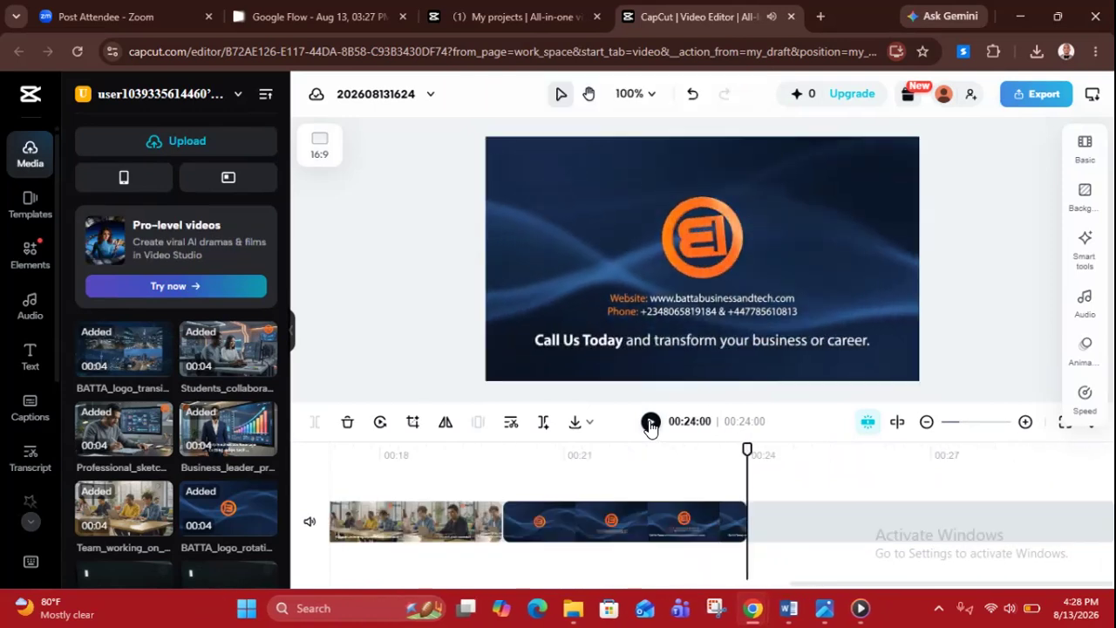
# - Open the download export settings and name the video BATTA COMMERCIAL
pyautogui.click(1038, 96)
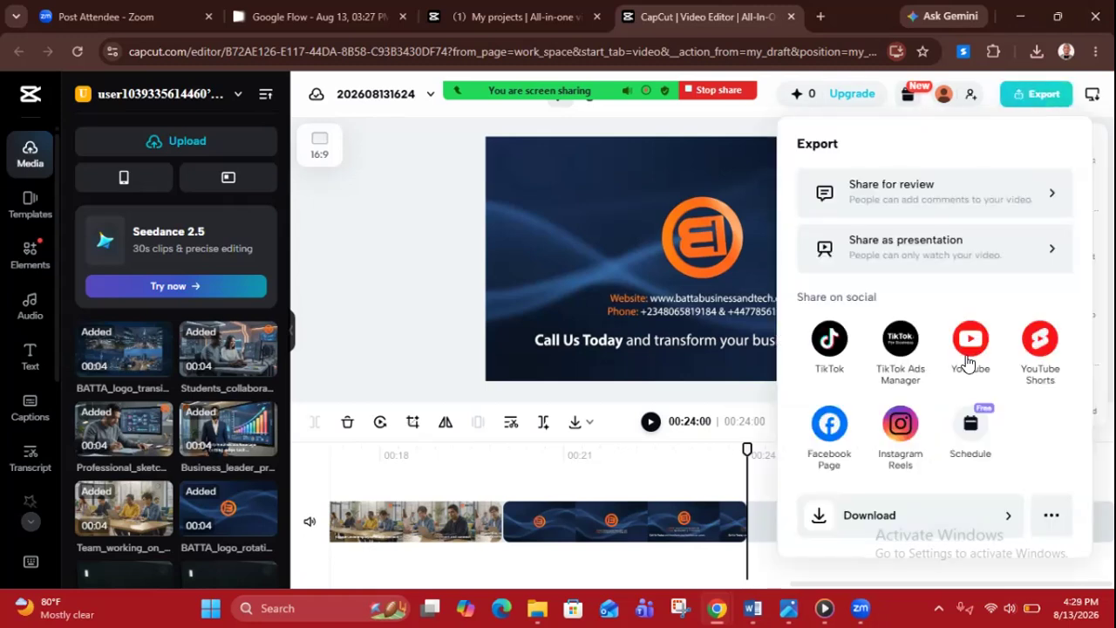
pyautogui.click(1007, 520)
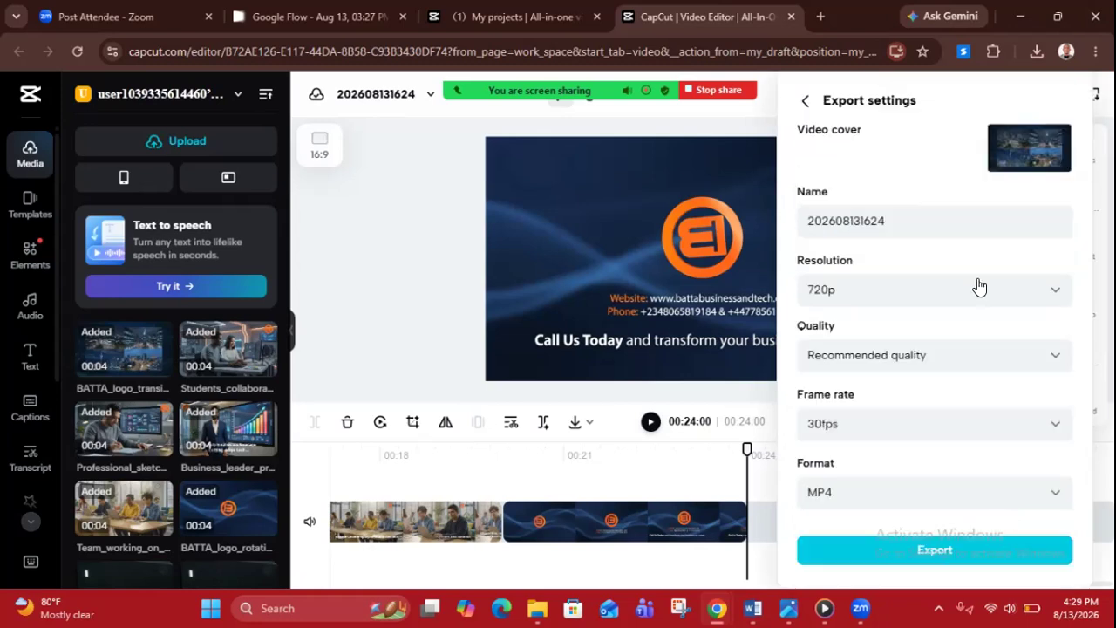
pyautogui.click(900, 220)
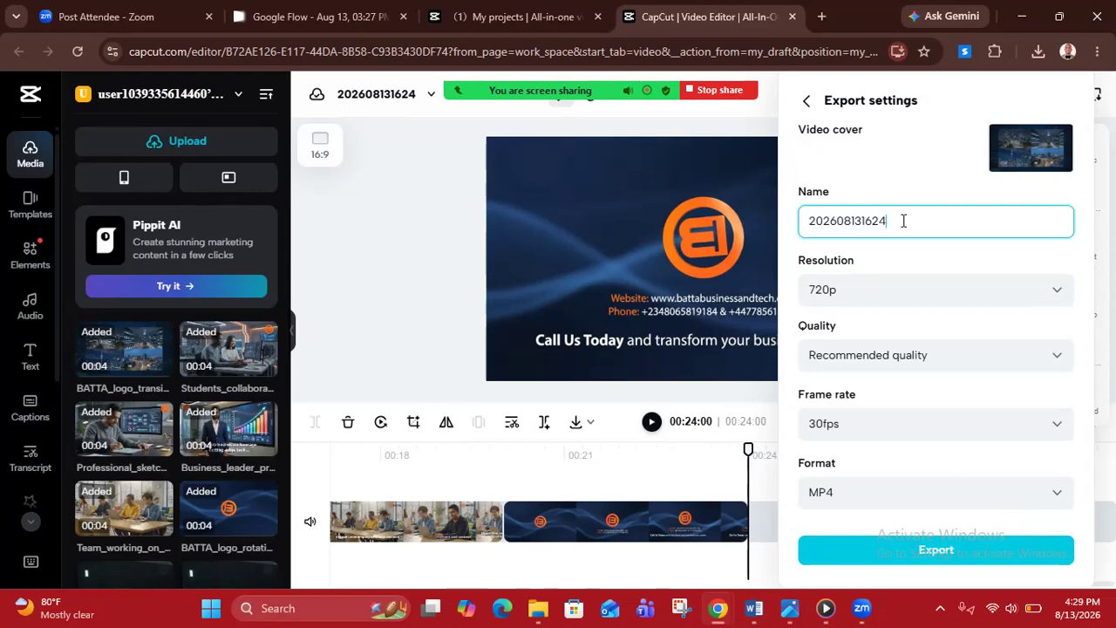
pyautogui.hotkey('ctrl', 'a')
pyautogui.press('BackSpace')
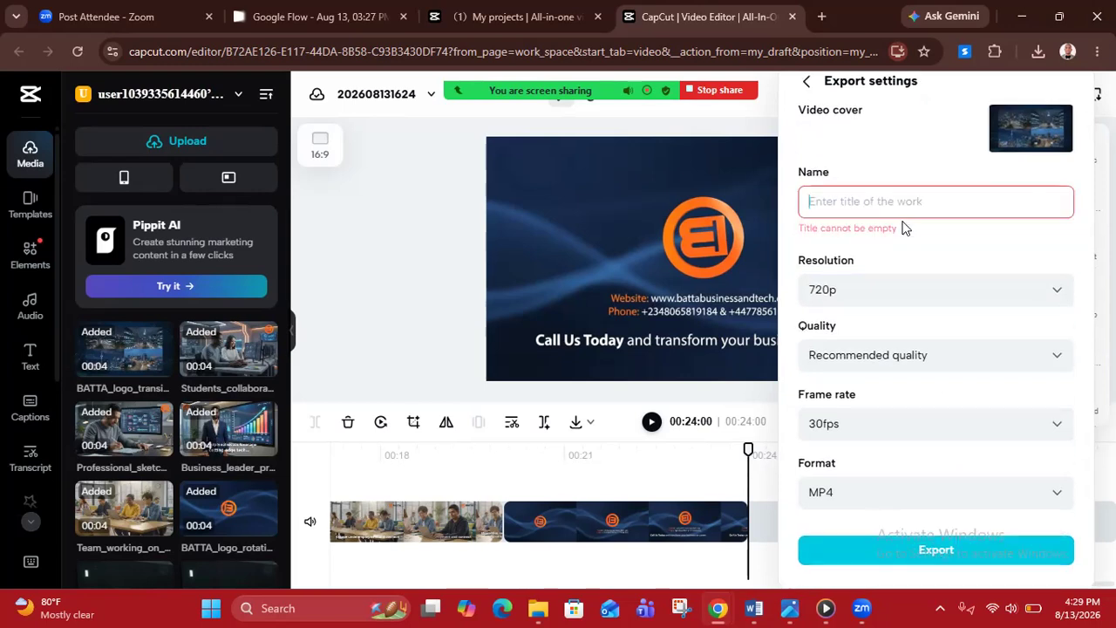
pyautogui.write('BATTA')
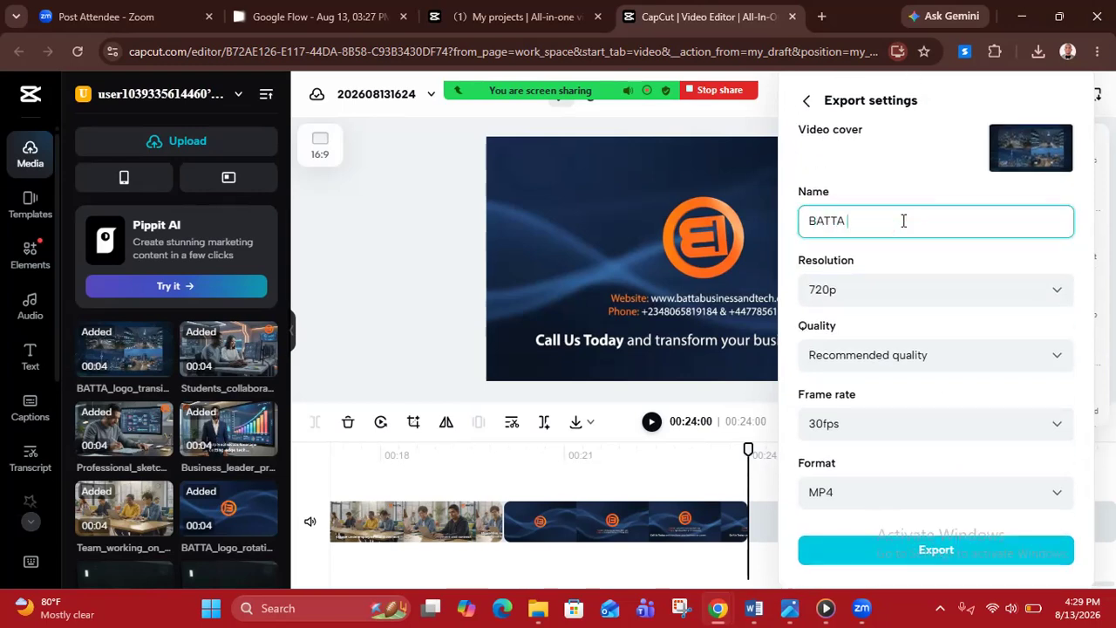
pyautogui.write(' COMMERCIAL')
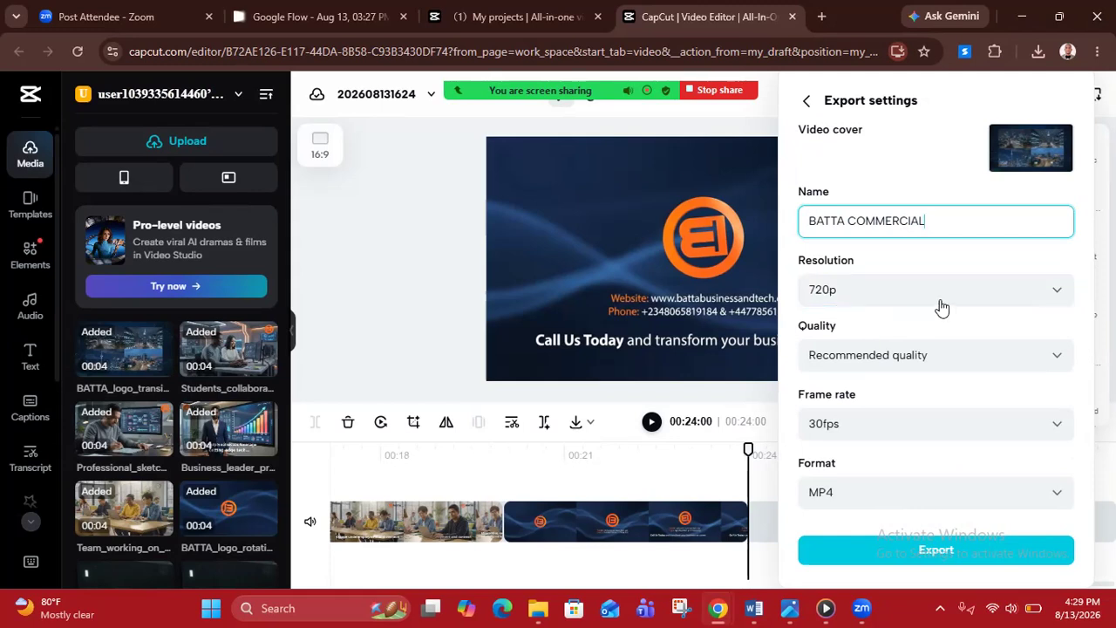
# - Review the quality and format choices, keeping Recommended quality and MP4, and set the export resolution to 1080p
pyautogui.click(931, 364)
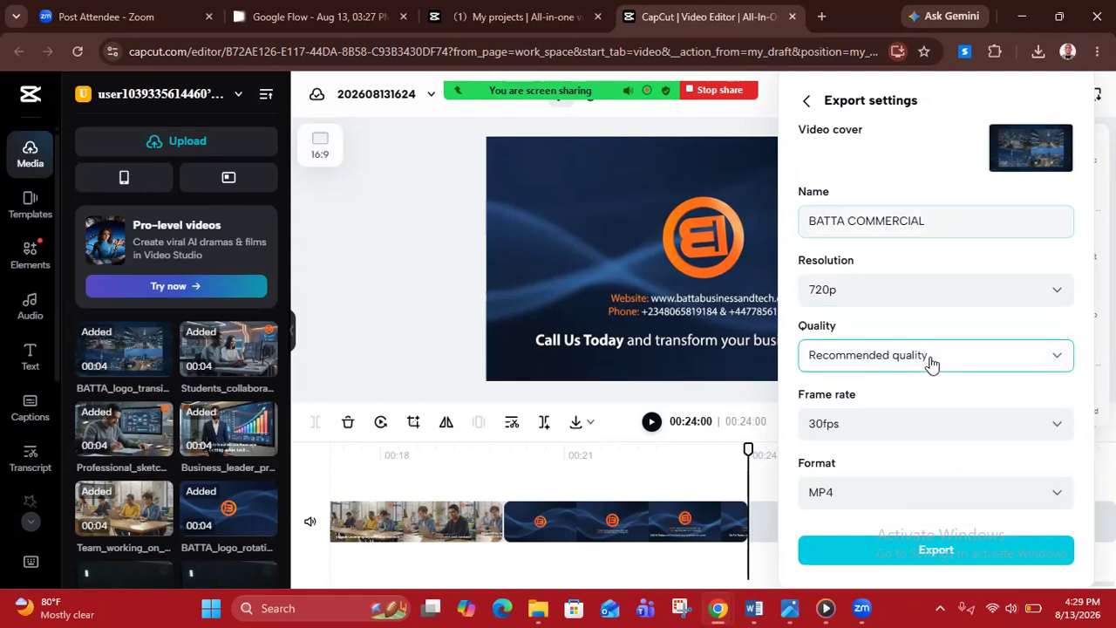
pyautogui.click(931, 364)
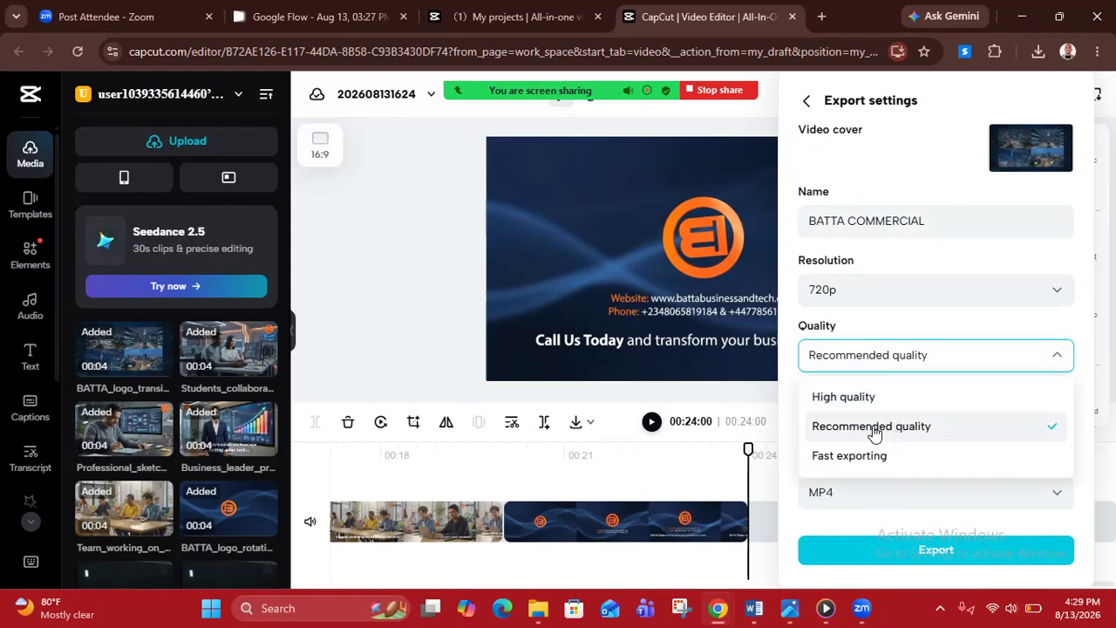
pyautogui.click(975, 324)
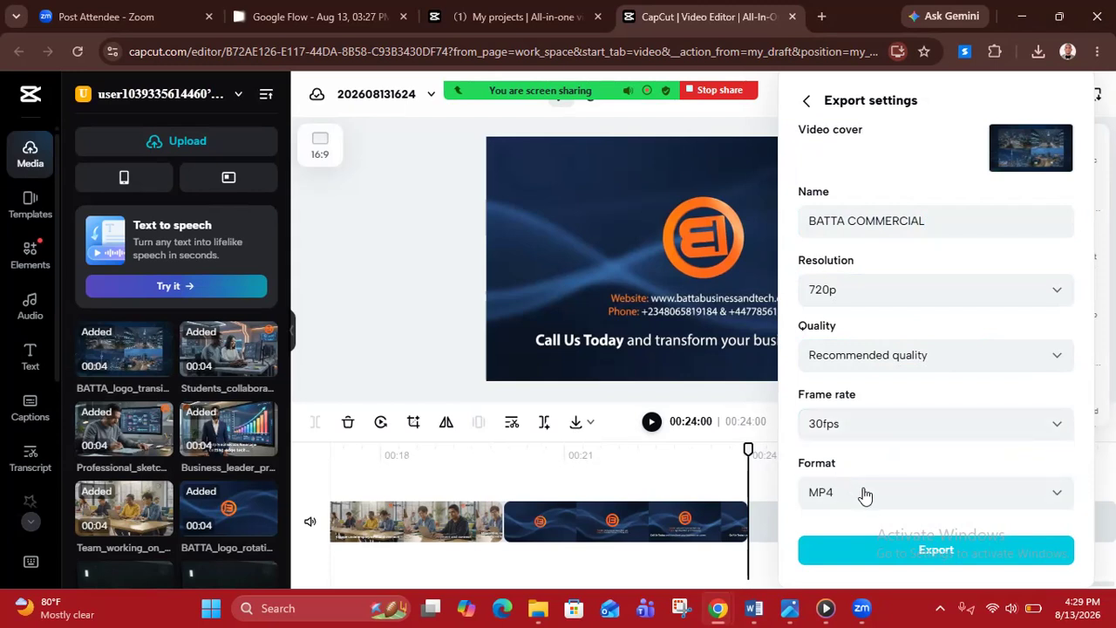
pyautogui.click(1057, 495)
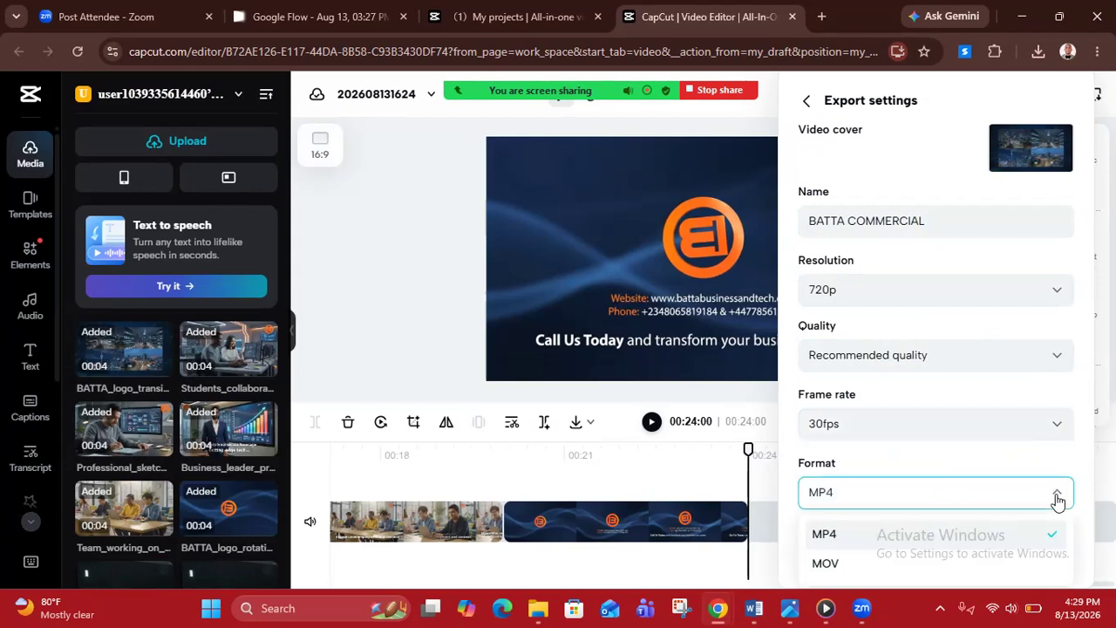
pyautogui.click(973, 462)
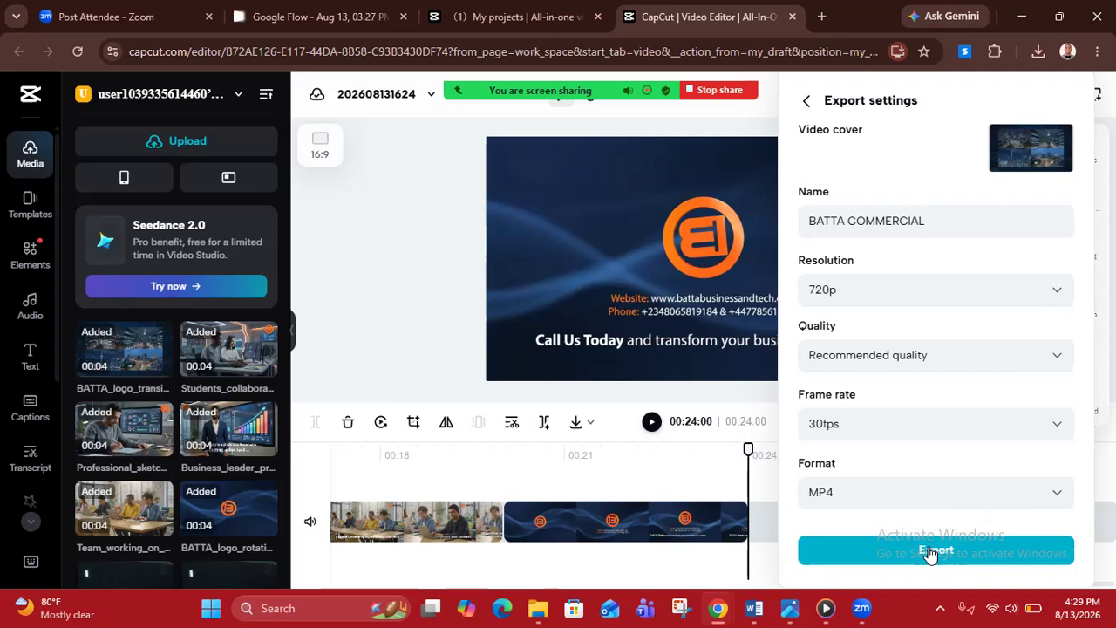
pyautogui.click(1048, 297)
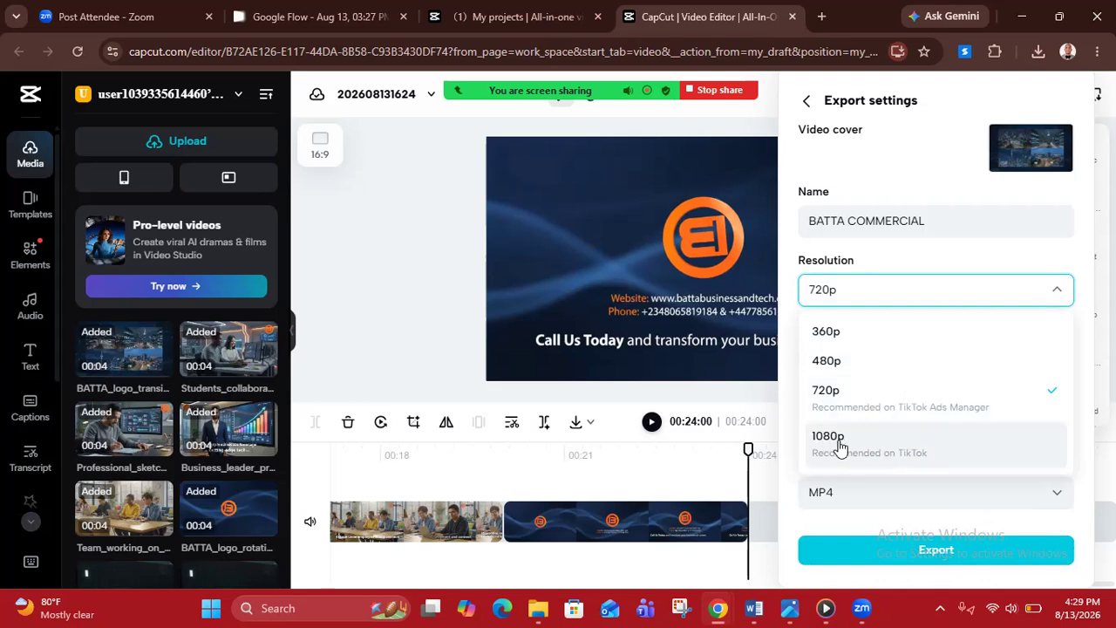
pyautogui.click(916, 449)
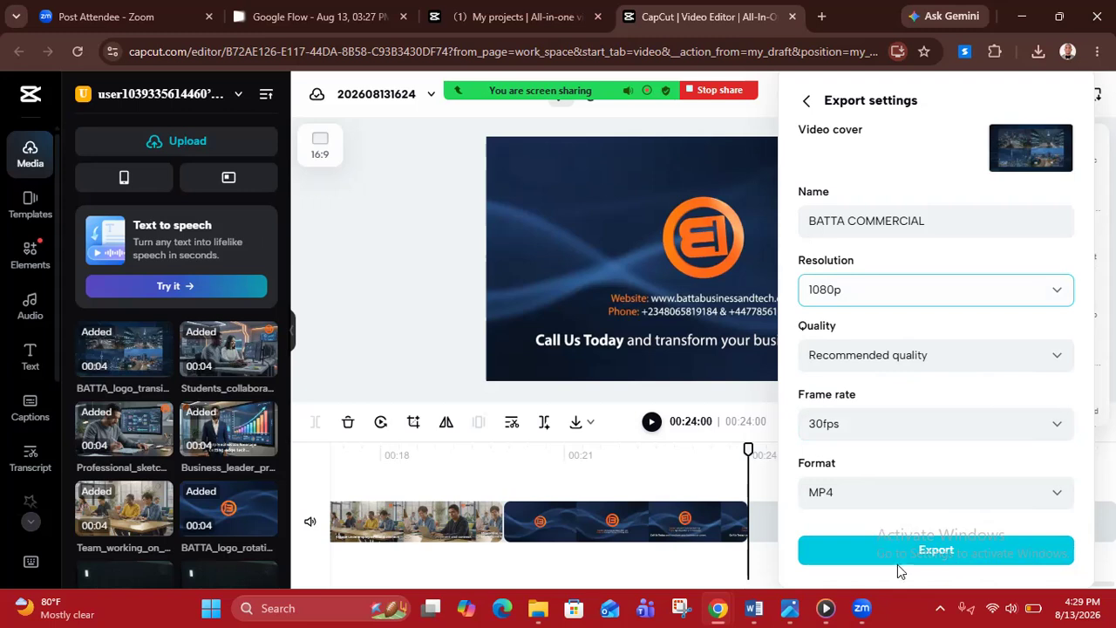
# - Export the video and cancel the duplicate download BATTA COMMERCIAL (1).mp4
pyautogui.click(956, 562)
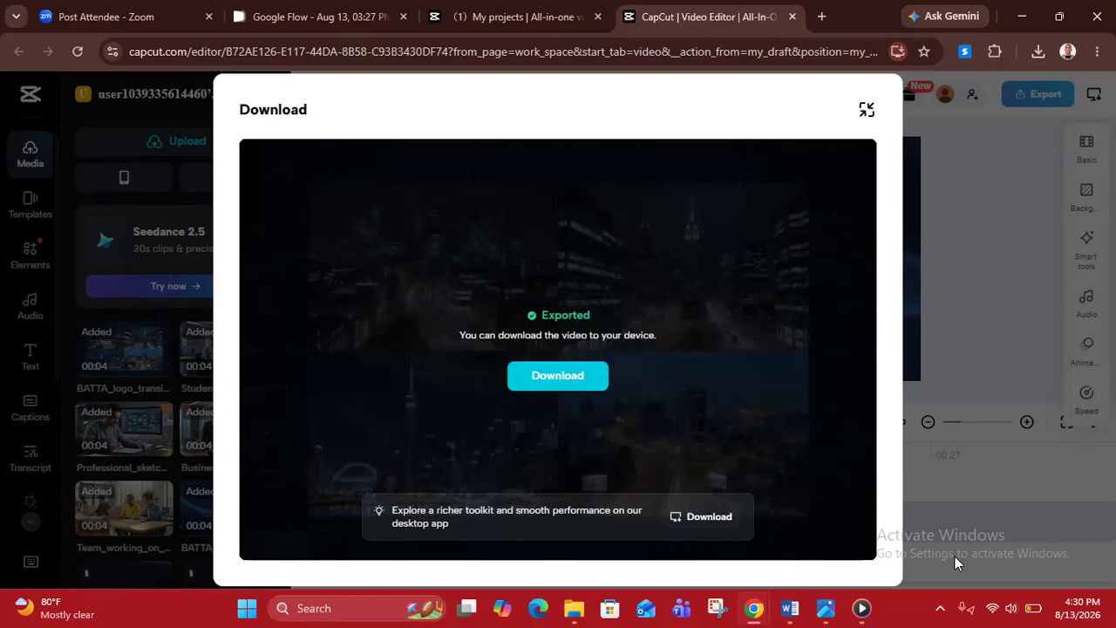
pyautogui.click(551, 382)
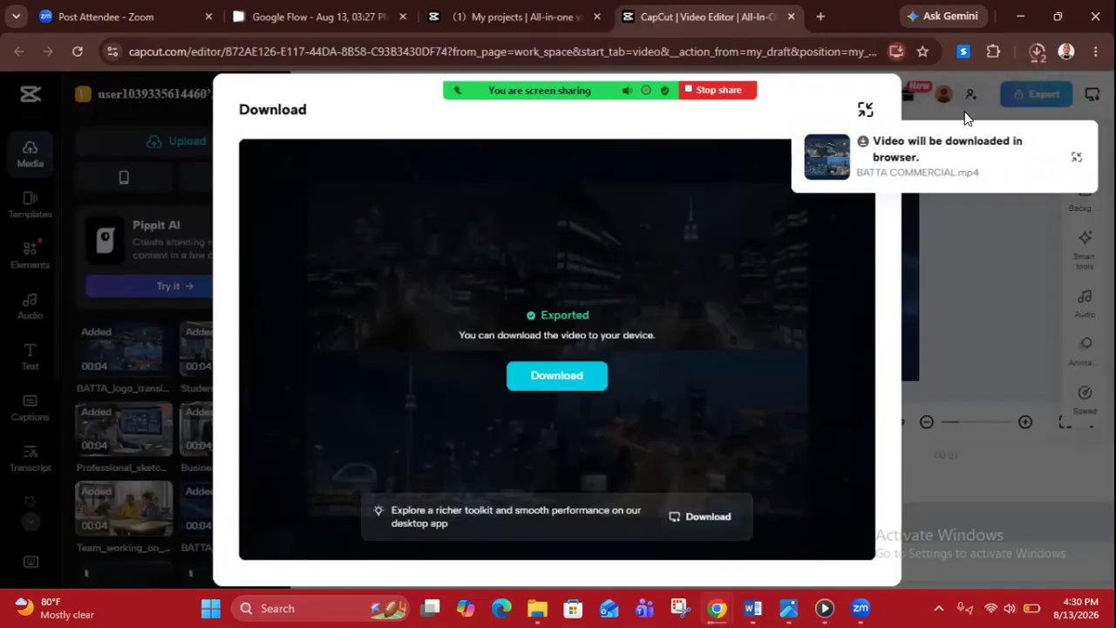
pyautogui.click(1038, 51)
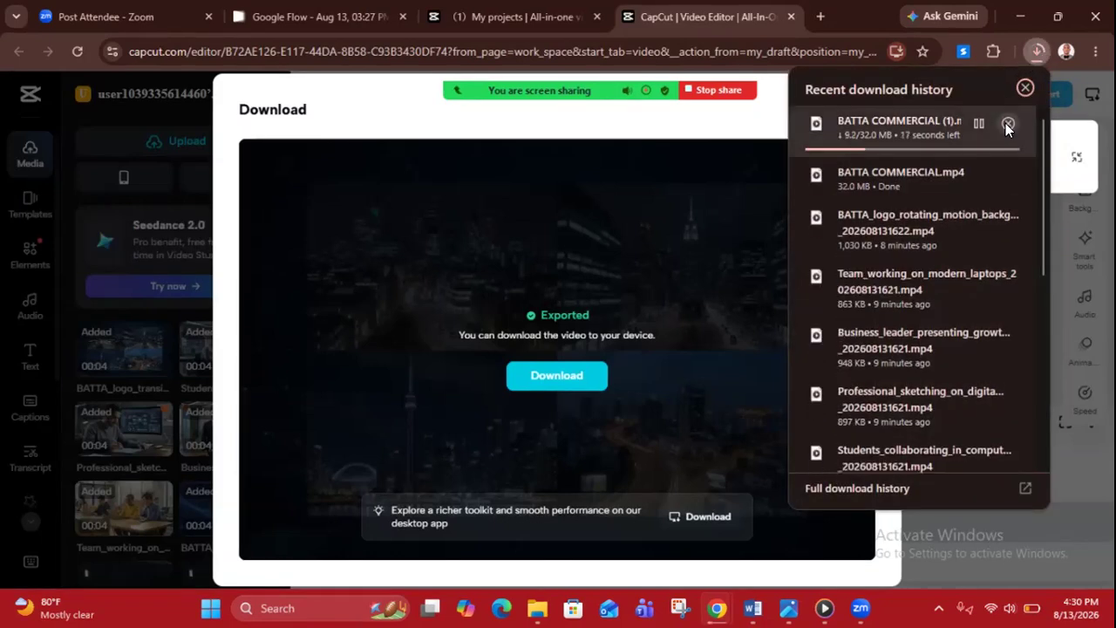
pyautogui.click(1007, 123)
# - Play the downloaded BATTA COMMERCIAL.mp4 in Media Player and close the player
pyautogui.moveTo(904, 168)
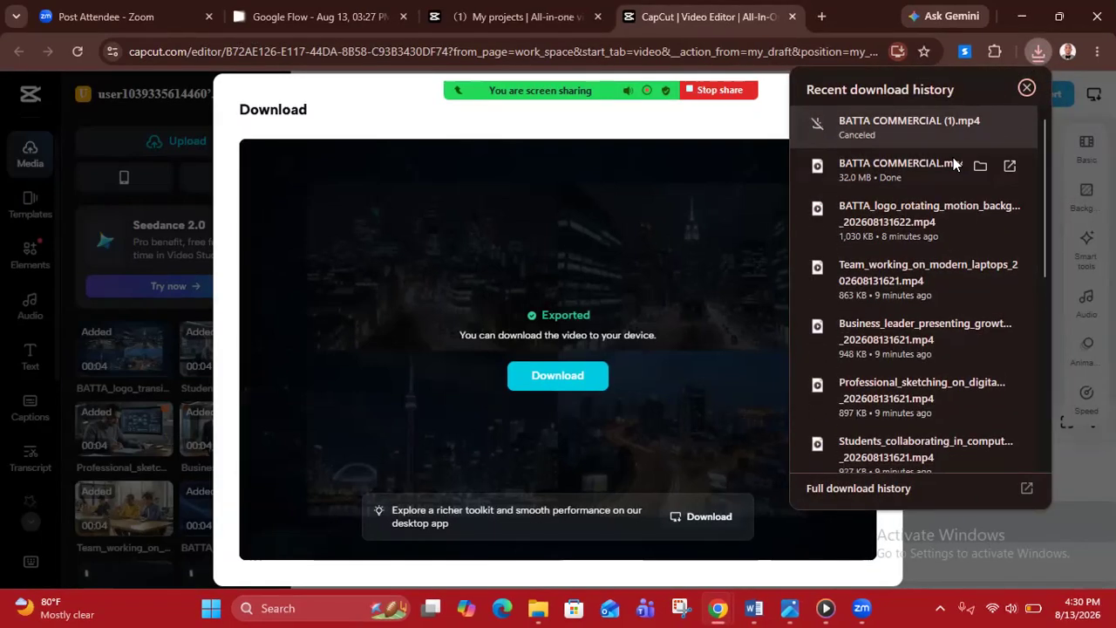
pyautogui.click(902, 171)
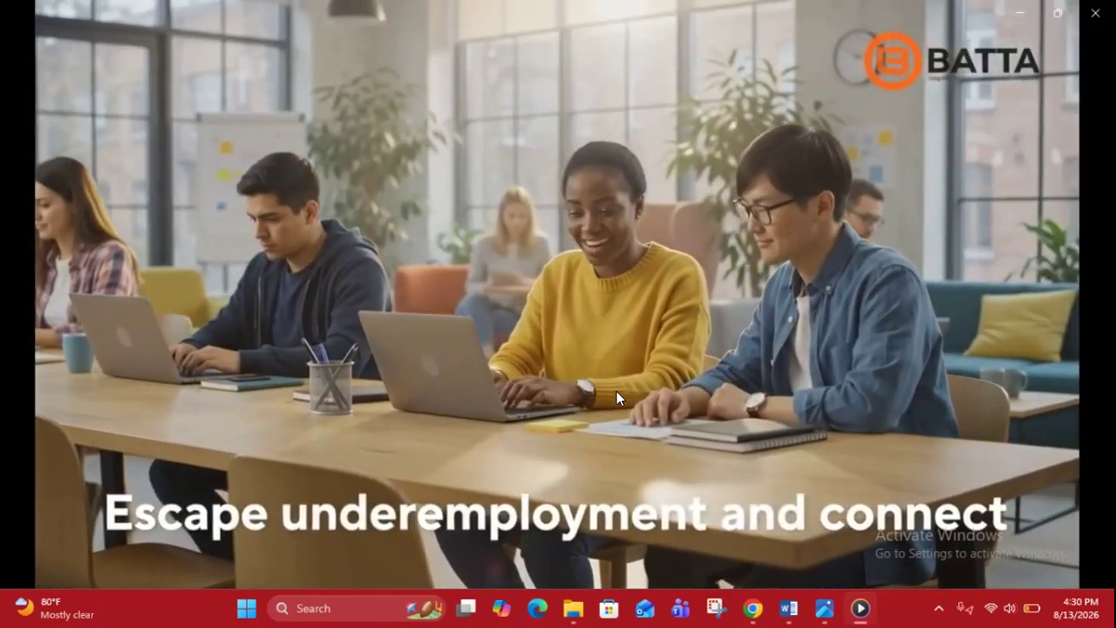
pyautogui.moveTo(647, 342)
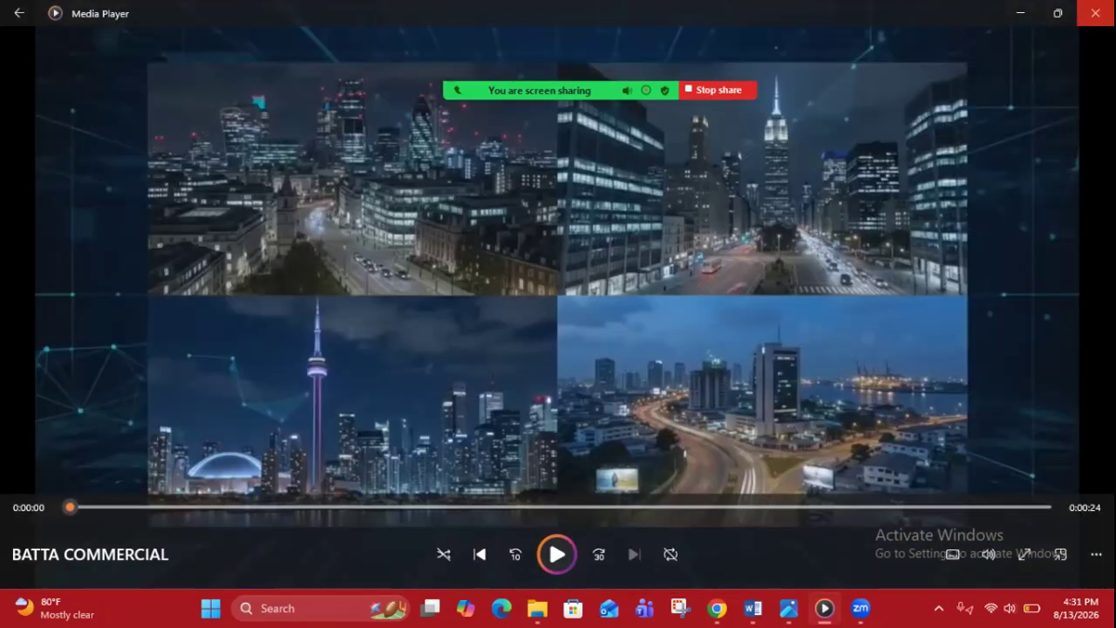
pyautogui.click(1096, 13)
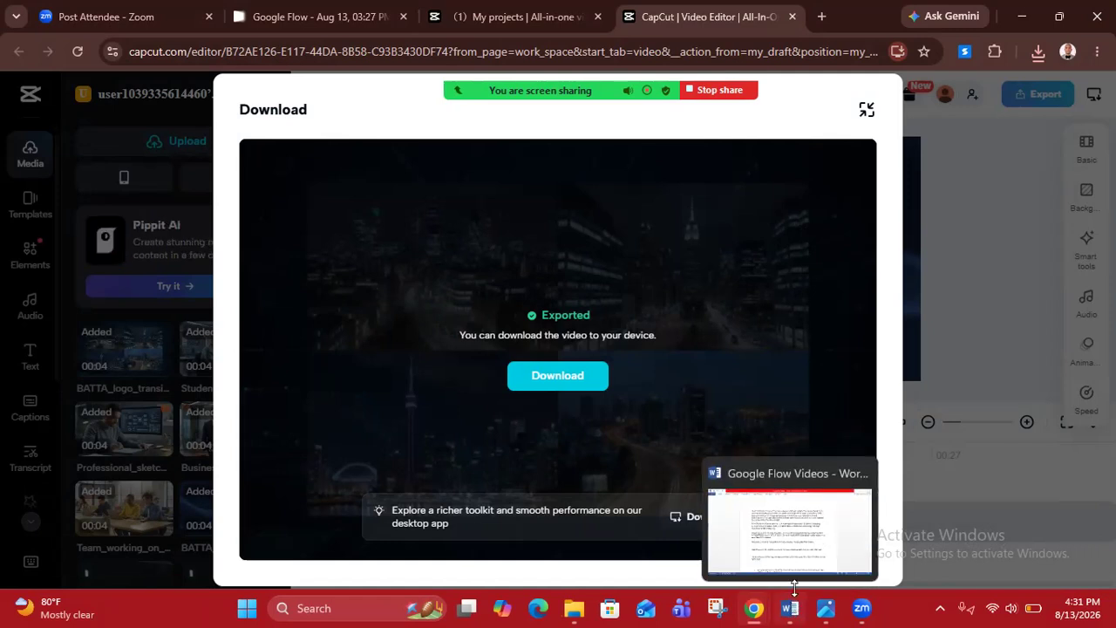
# - Look over the prompts in the Google Flow Videos Word document and return to the browser
pyautogui.click(815, 533)
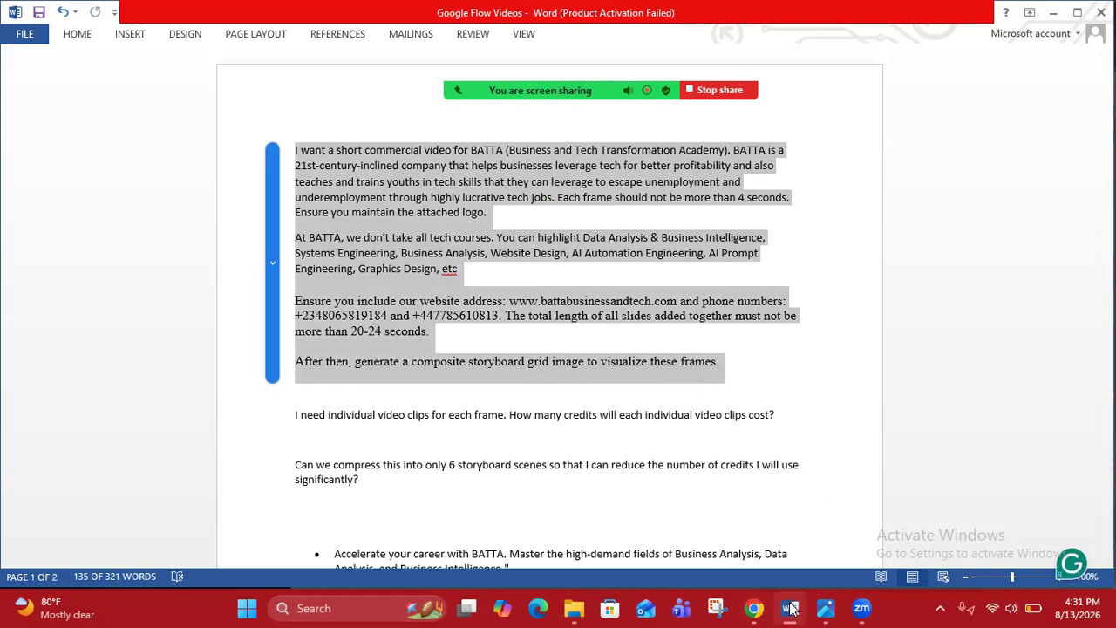
pyautogui.moveTo(755, 609)
pyautogui.click(836, 543)
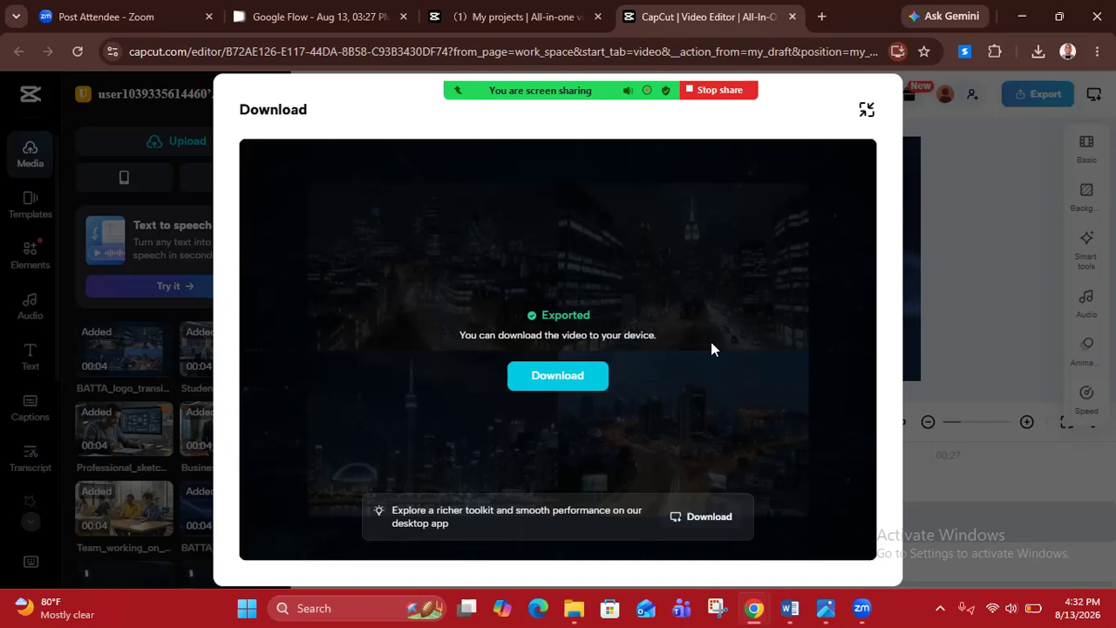
# - Switch to the Google Flow project and check the account's remaining credits
pyautogui.click(302, 17)
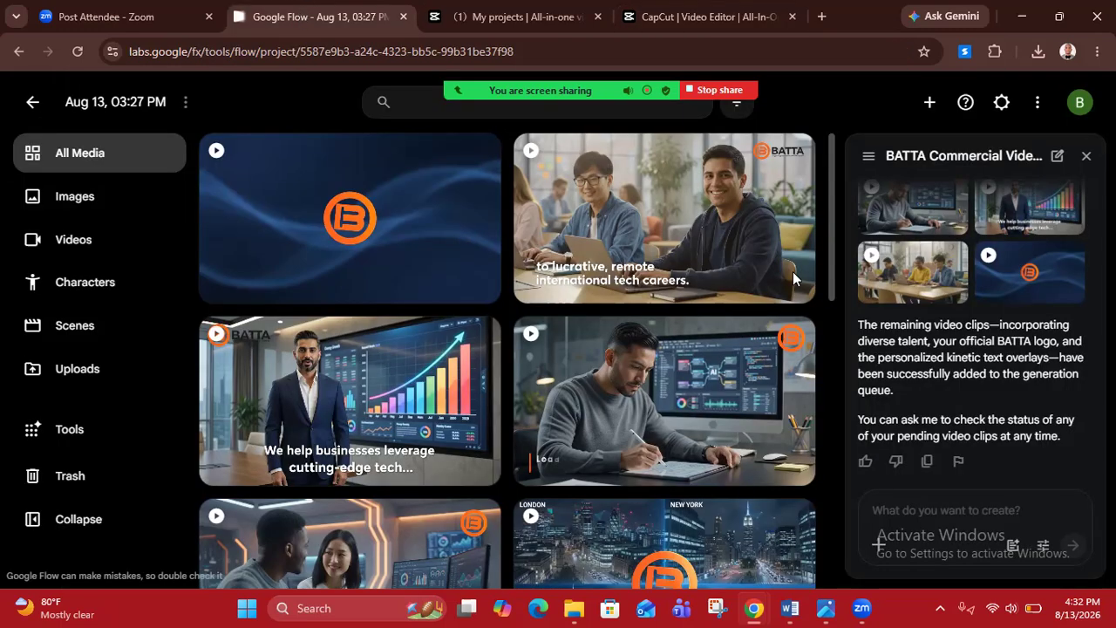
pyautogui.click(1079, 106)
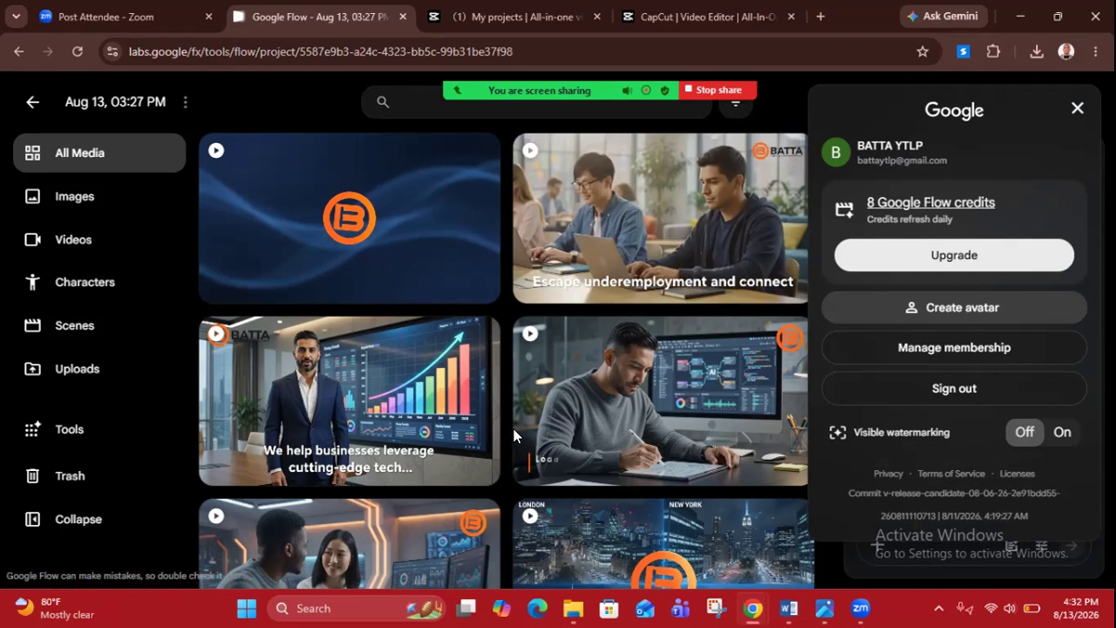
pyautogui.click(1077, 109)
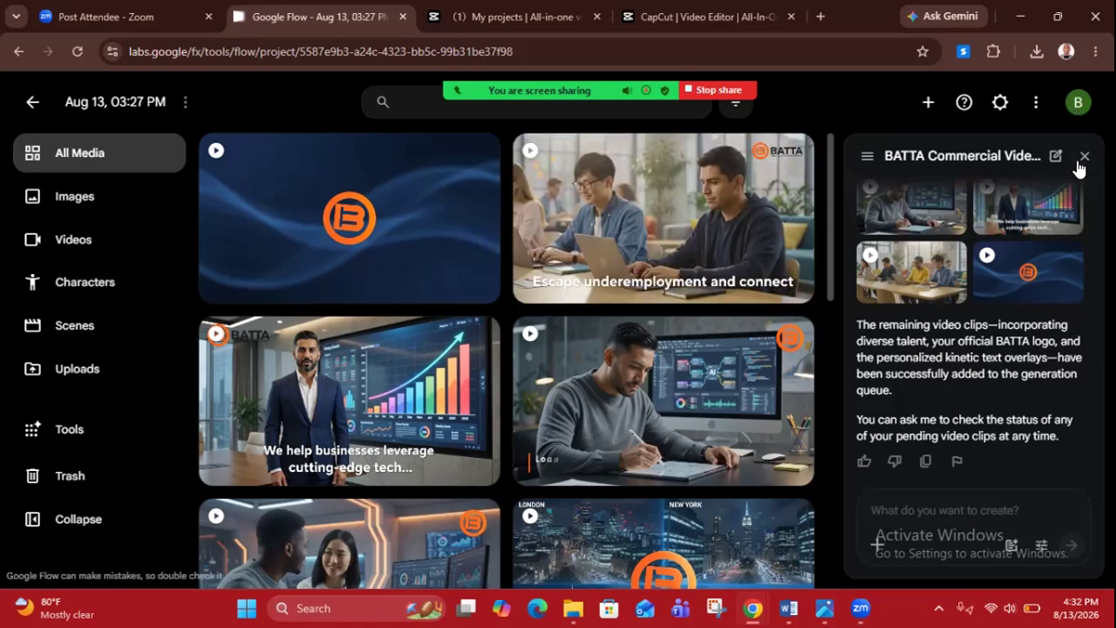
# - Stop sharing the screen in the Zoom meeting
pyautogui.moveTo(708, 425)
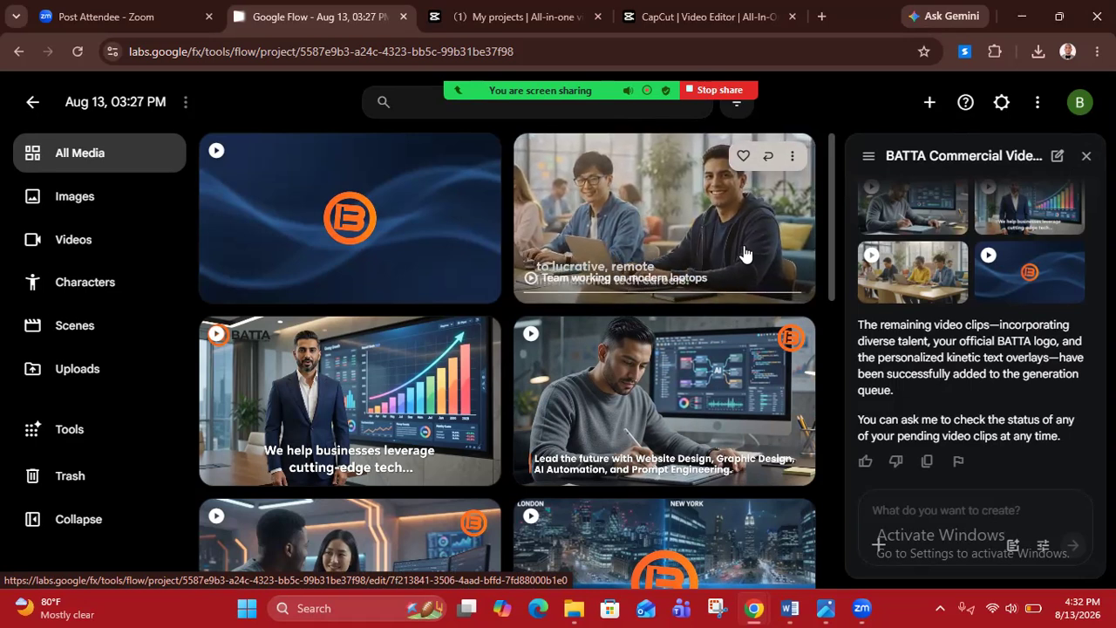
pyautogui.click(709, 92)
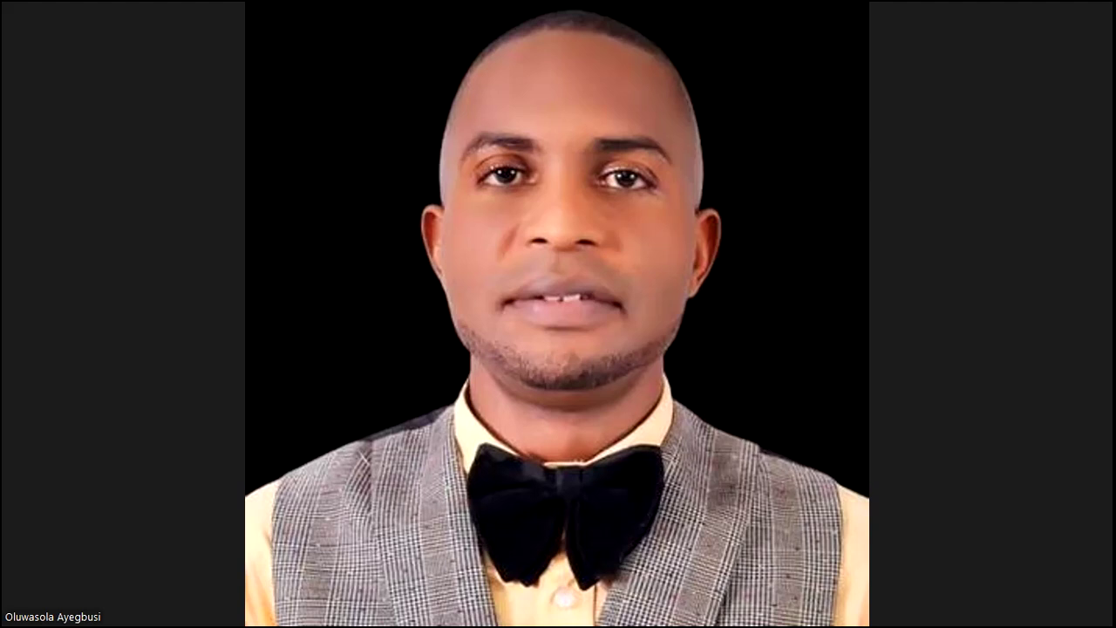